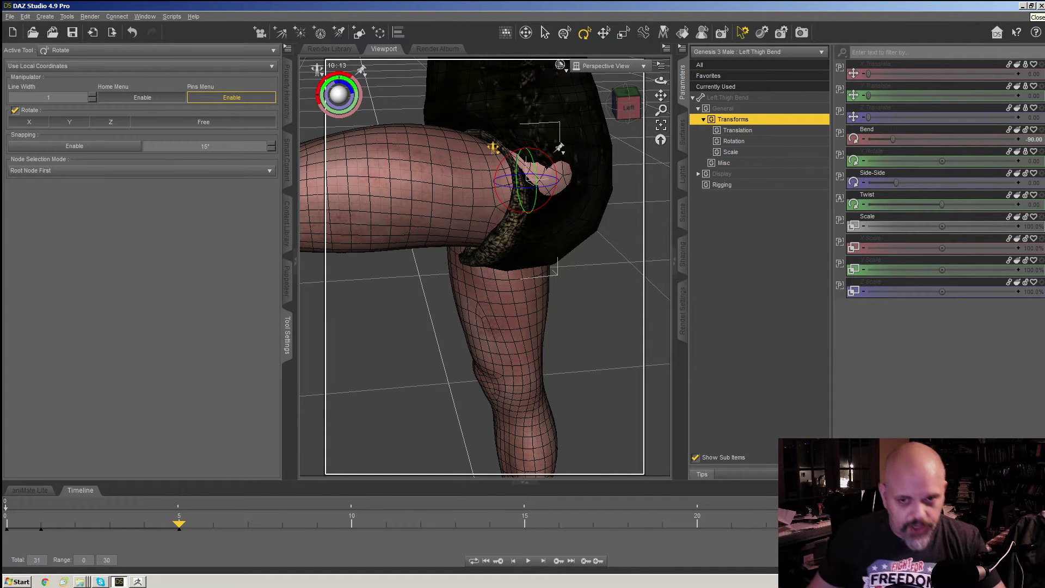
- Examine the shorts around the raised left hip from the side and front for places where skin pokes through
{"action": "left_click_drag", "start_coordinate": [661, 96], "coordinate": [575, 91]}
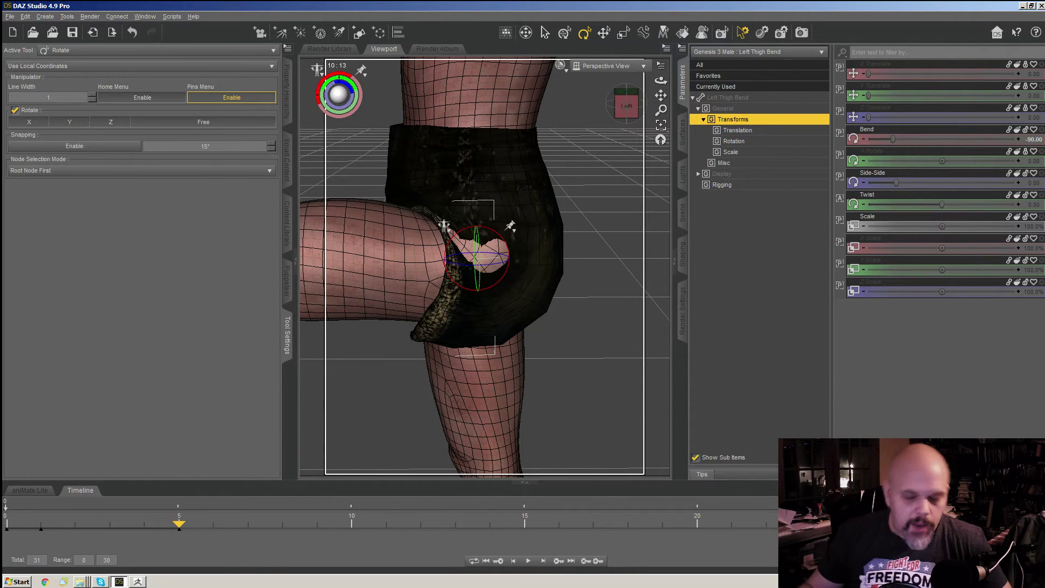
{"action": "left_click_drag", "start_coordinate": [661, 81], "coordinate": [728, 109]}
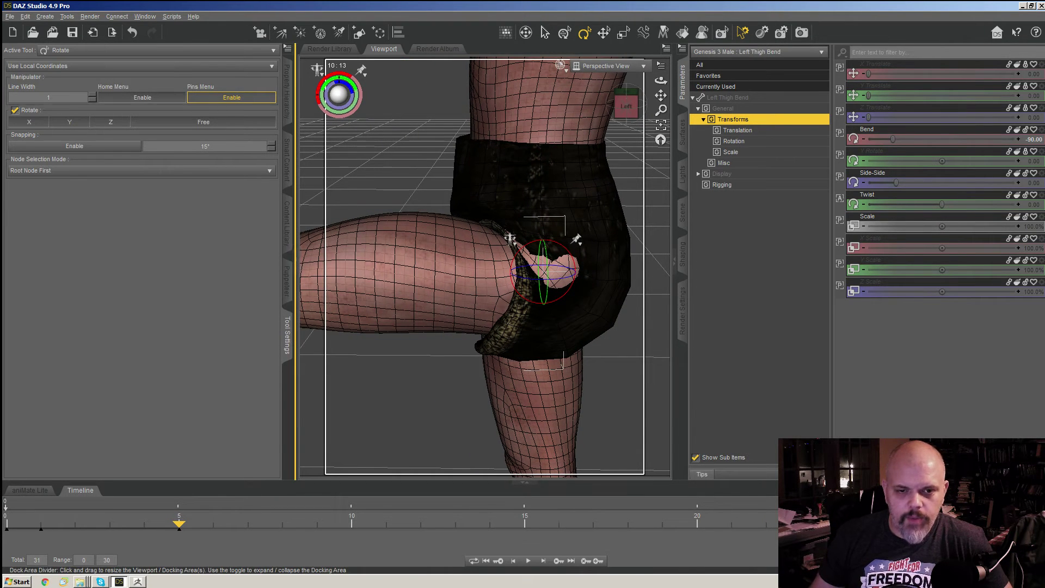
{"action": "left_click_drag", "start_coordinate": [294, 261], "coordinate": [250, 261]}
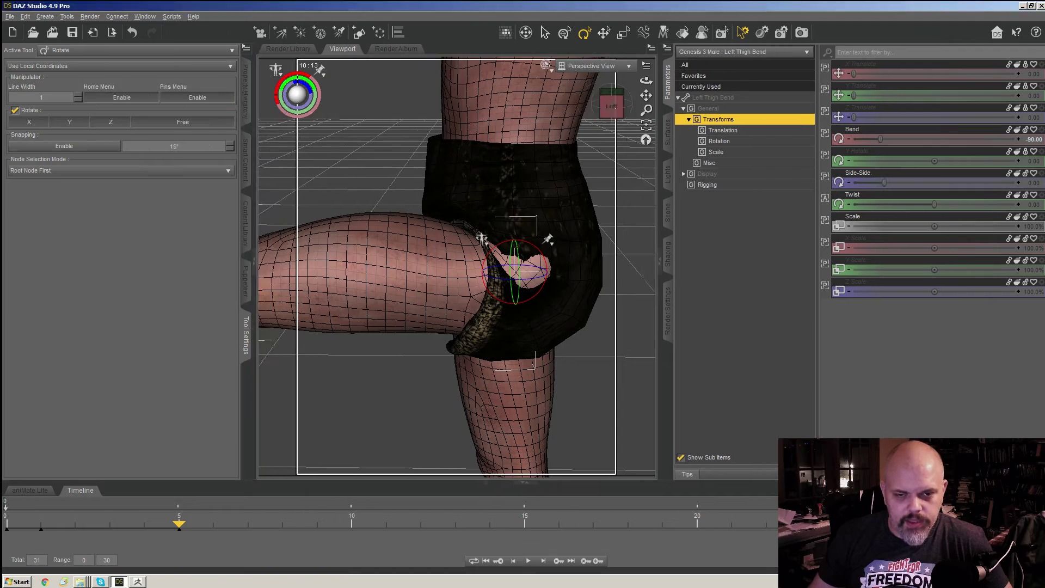
{"action": "left_click", "coordinate": [610, 104]}
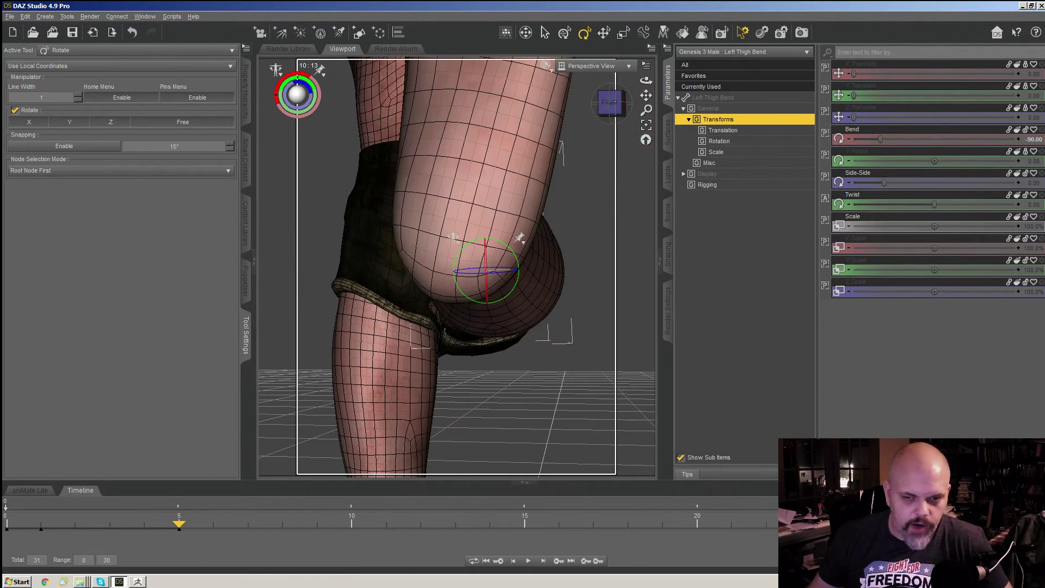
{"action": "left_click_drag", "start_coordinate": [646, 81], "coordinate": [694, 83]}
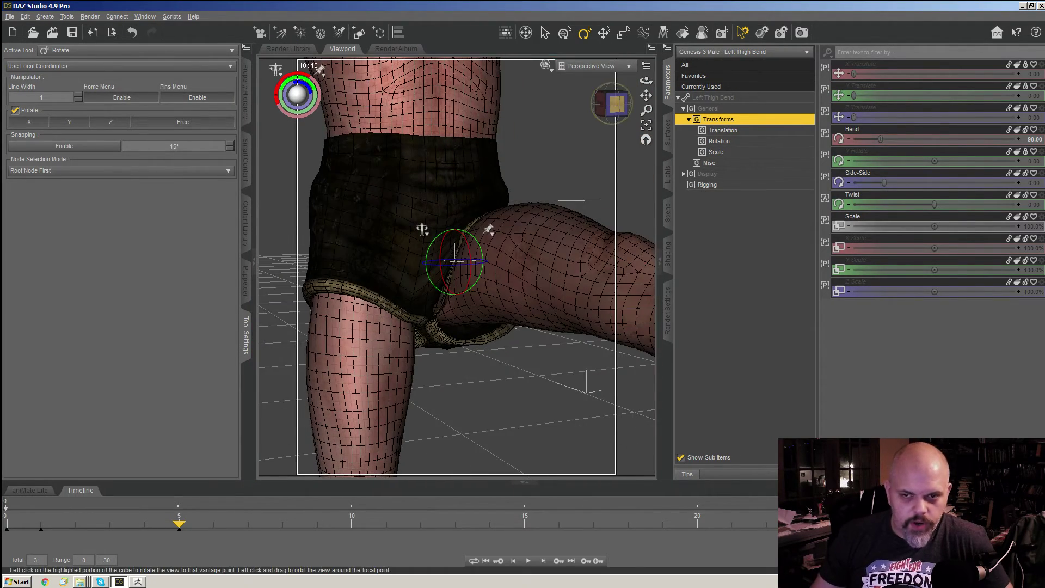
{"action": "left_click_drag", "start_coordinate": [617, 104], "coordinate": [545, 121]}
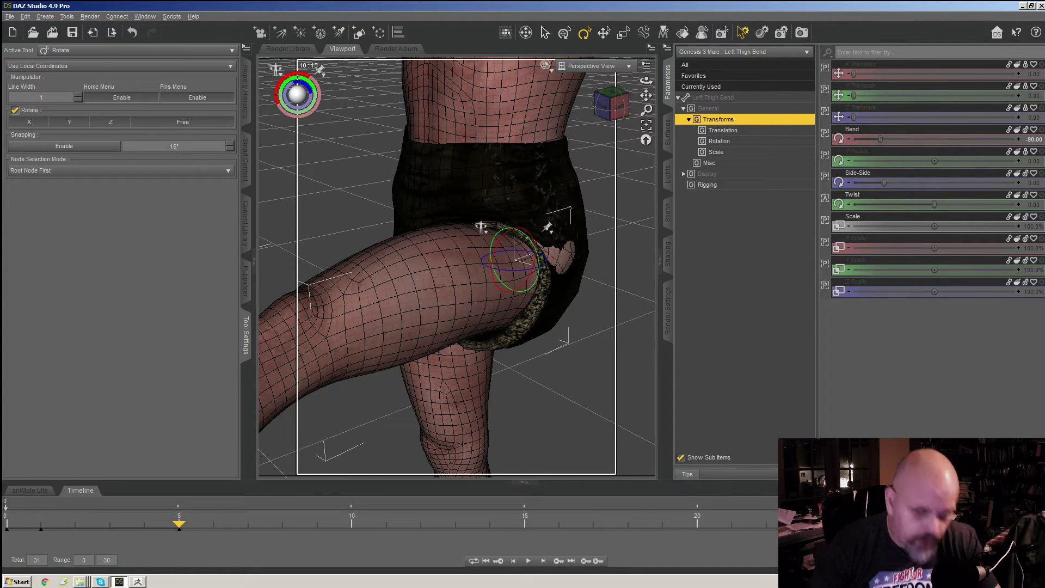
{"action": "left_click_drag", "start_coordinate": [616, 101], "coordinate": [625, 99]}
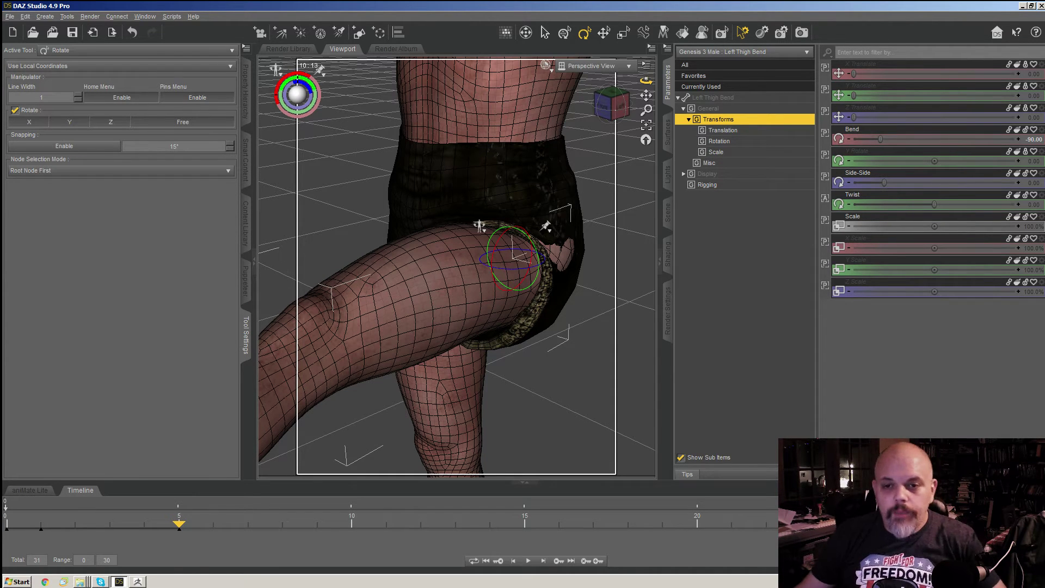
{"action": "left_click", "coordinate": [615, 107]}
{"action": "left_click_drag", "start_coordinate": [615, 107], "coordinate": [664, 107]}
{"action": "left_click", "coordinate": [613, 106]}
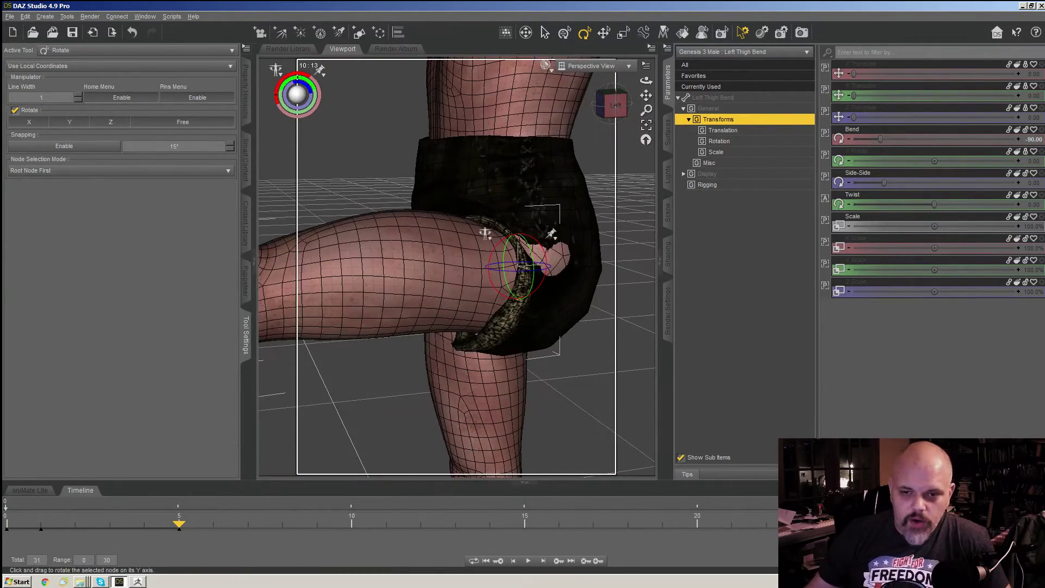
{"action": "left_click", "coordinate": [614, 106]}
{"action": "left_click", "coordinate": [613, 105]}
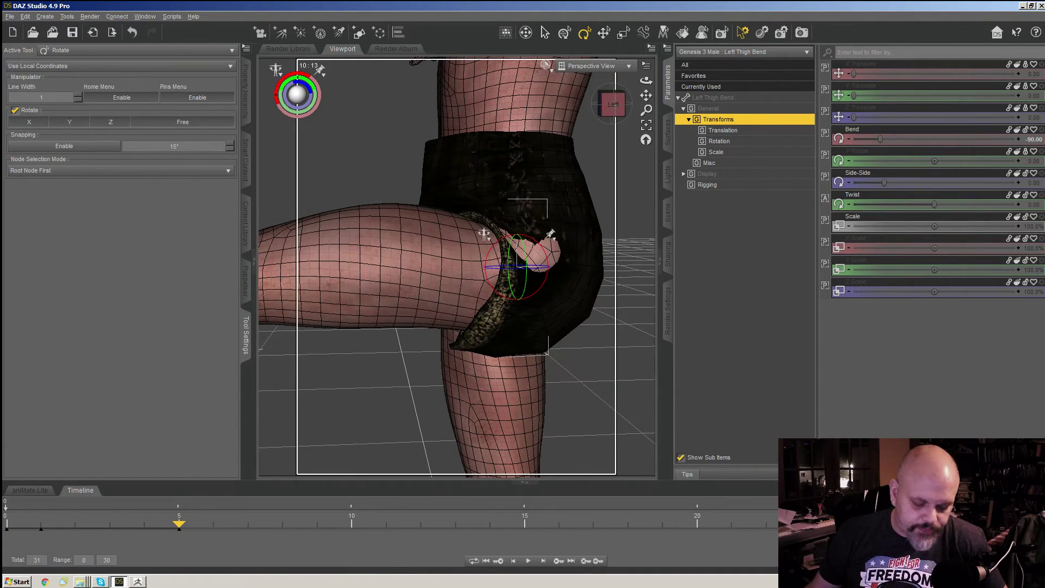
{"action": "left_click_drag", "start_coordinate": [613, 105], "coordinate": [615, 122]}
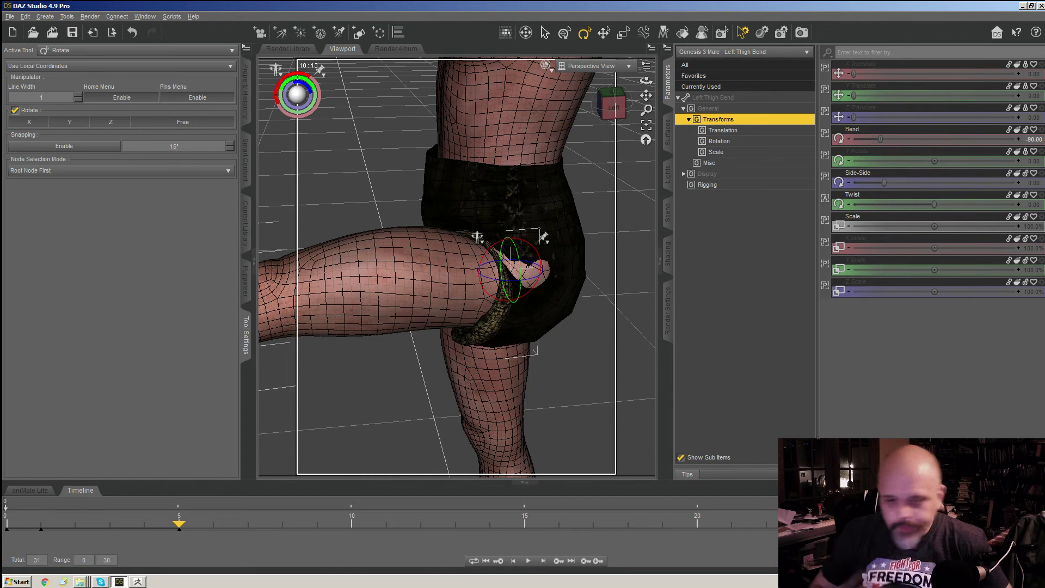
{"action": "left_click_drag", "start_coordinate": [614, 106], "coordinate": [617, 109]}
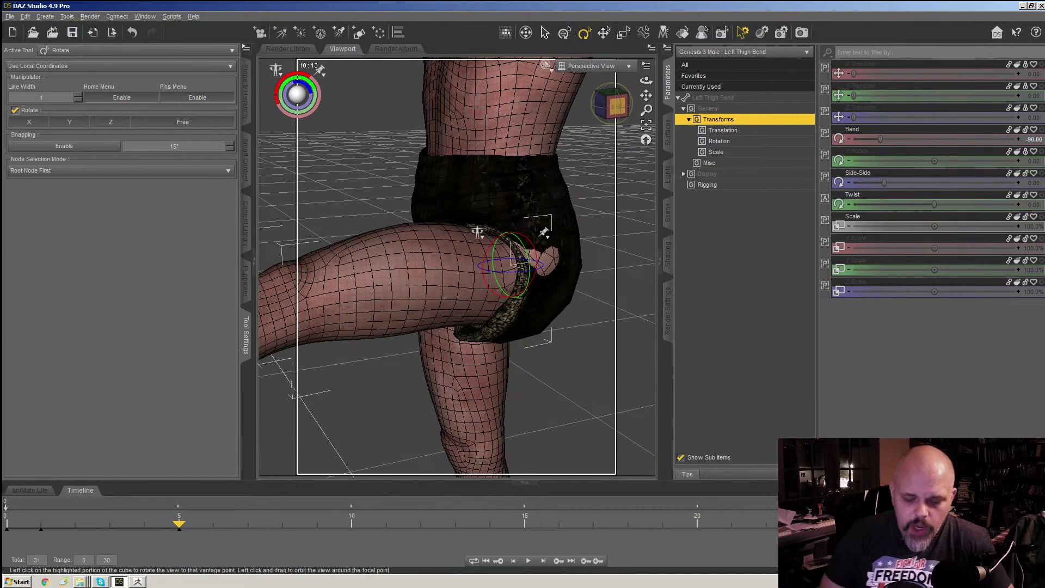
- Step the timeline back and forth between frames 0 and 5 to examine how the shorts deform as the left thigh bends
{"action": "key", "text": "Left"}
{"action": "key", "text": "Left"}
{"action": "key", "text": "Left"}
{"action": "key", "text": "Left"}
{"action": "key", "text": "Left"}
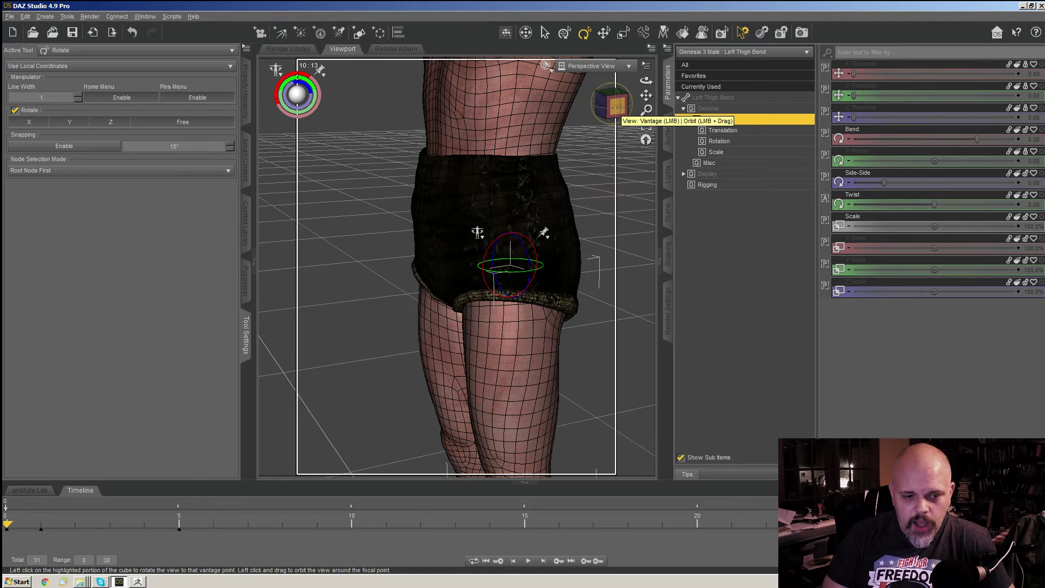
{"action": "key", "text": "Right"}
{"action": "key", "text": "Right"}
{"action": "key", "text": "Right"}
{"action": "key", "text": "Right"}
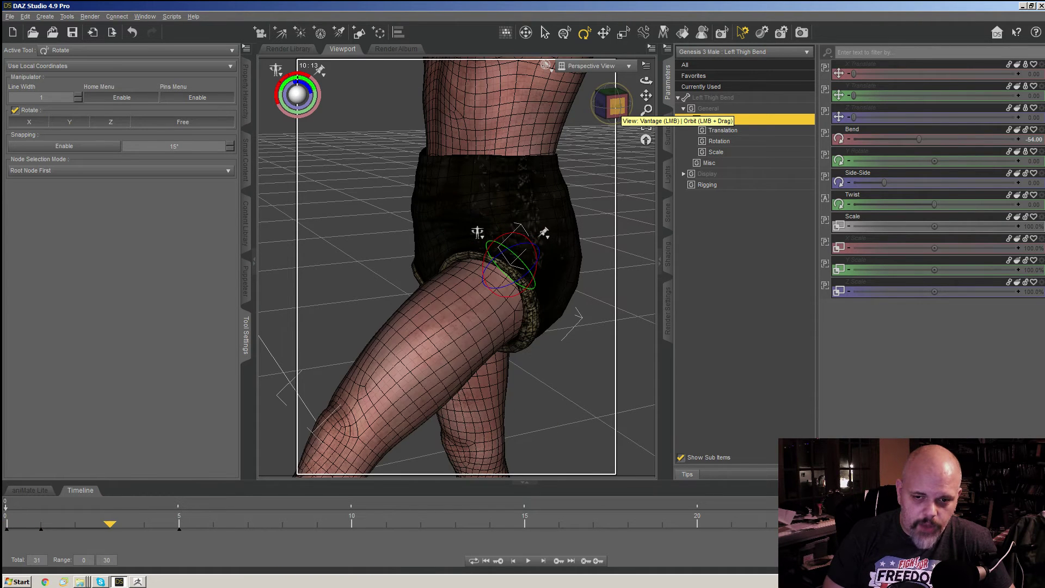
{"action": "key", "text": "Right"}
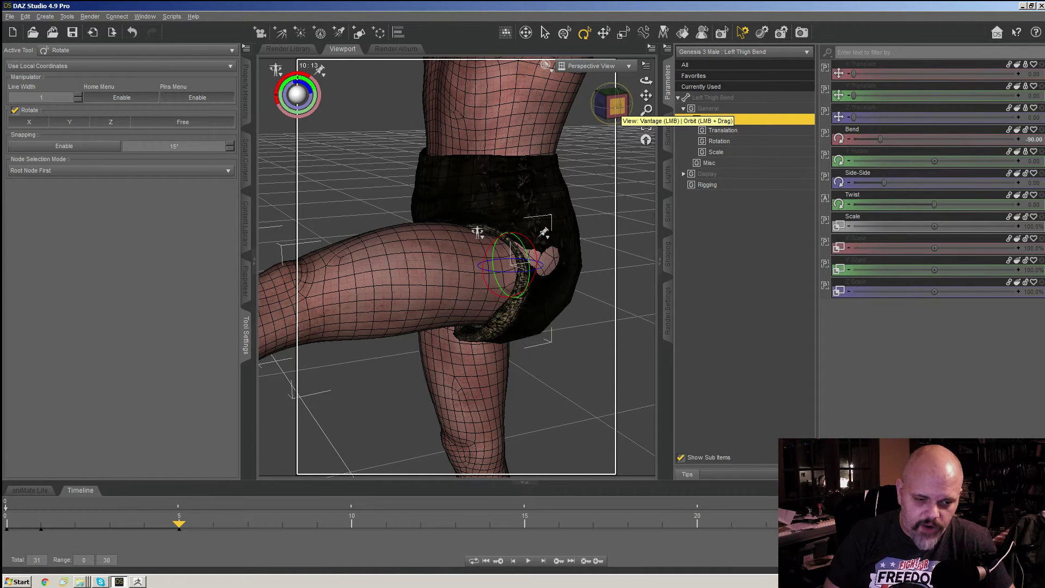
{"action": "key", "text": "Left"}
{"action": "key", "text": "Left"}
{"action": "key", "text": "Left"}
{"action": "key", "text": "Left"}
{"action": "key", "text": "Left"}
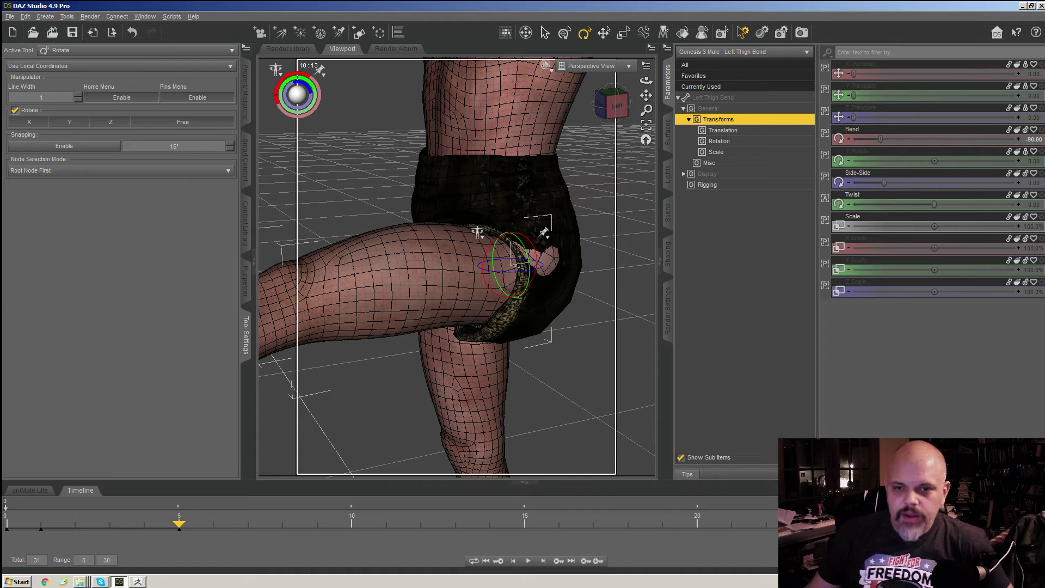
- At frame 10, rotate the figure's left thigh to a Bend of -115
{"action": "left_click", "coordinate": [612, 105]}
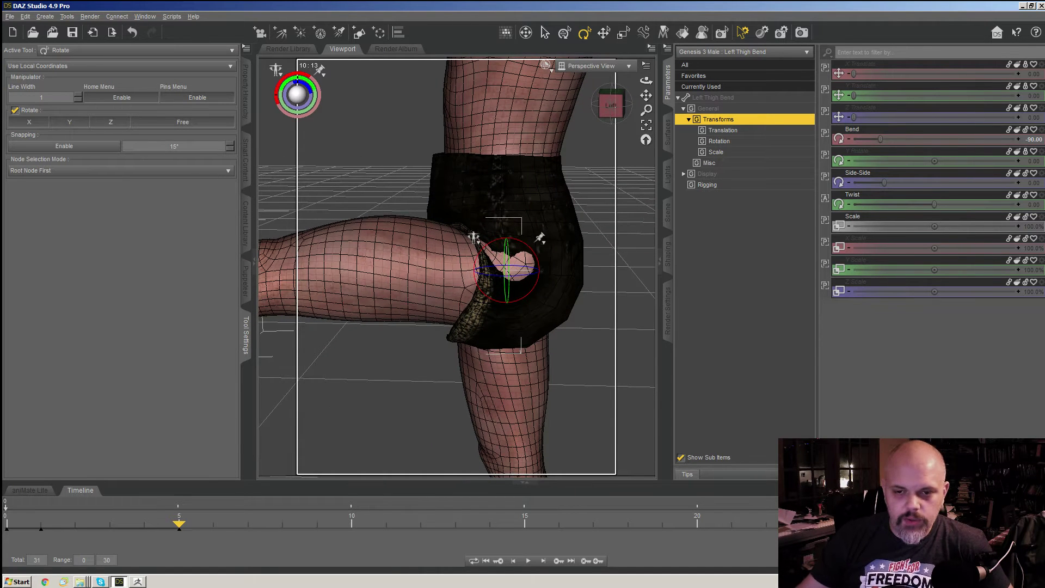
{"action": "left_click", "coordinate": [609, 105]}
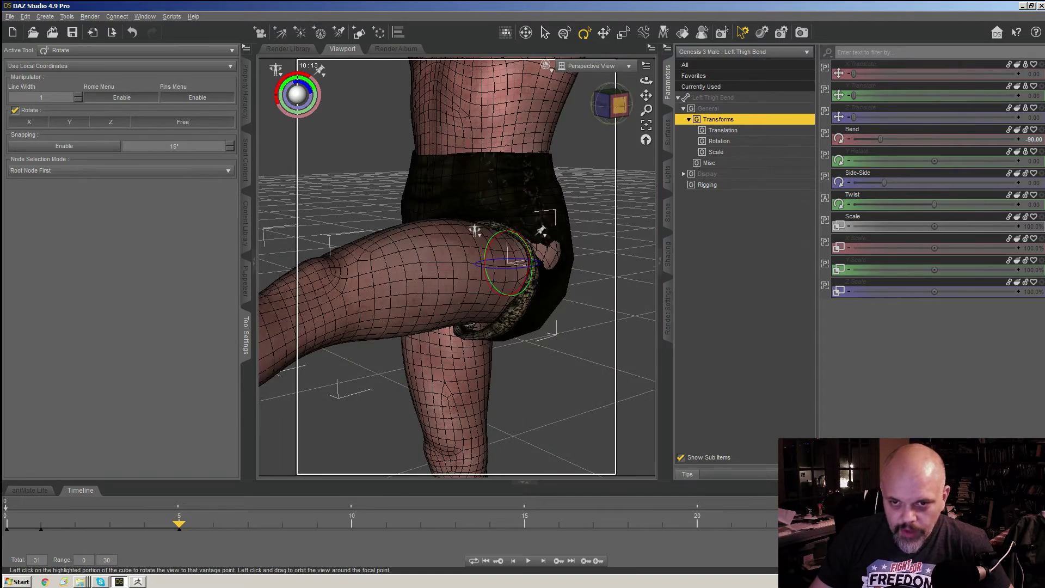
{"action": "left_click", "coordinate": [610, 106]}
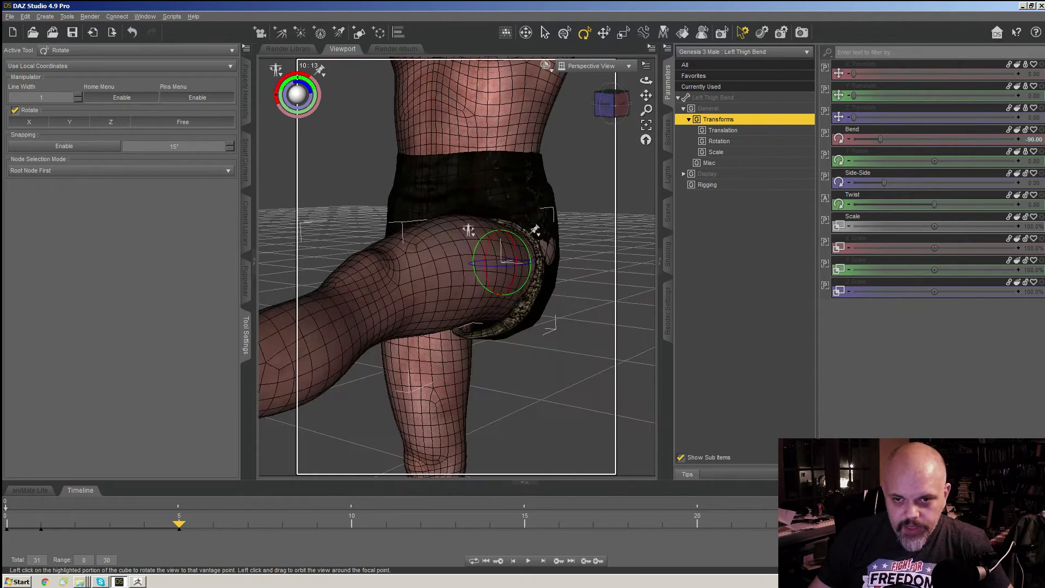
{"action": "left_click", "coordinate": [621, 103]}
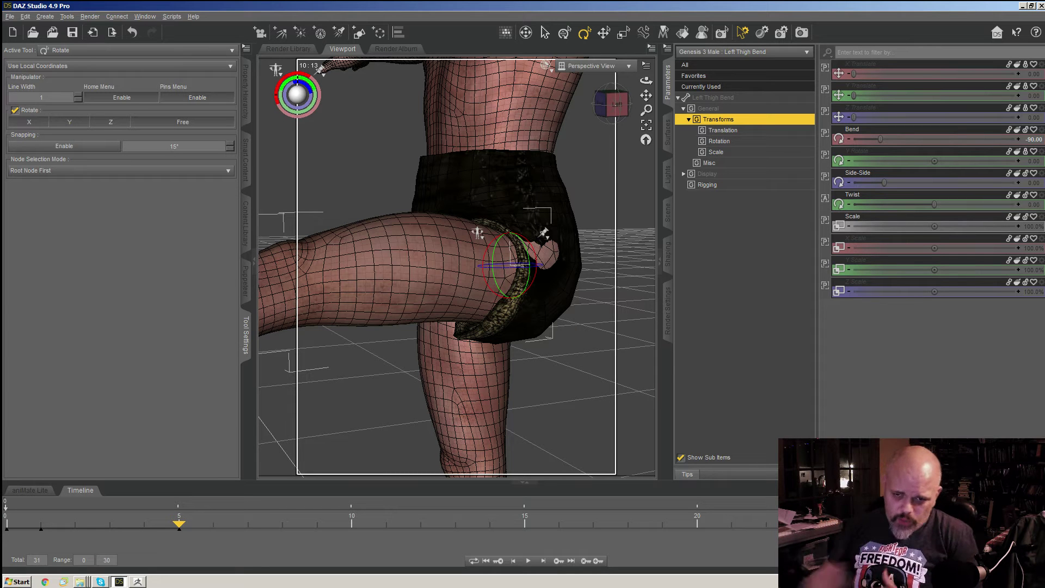
{"action": "left_click_drag", "start_coordinate": [646, 81], "coordinate": [629, 93]}
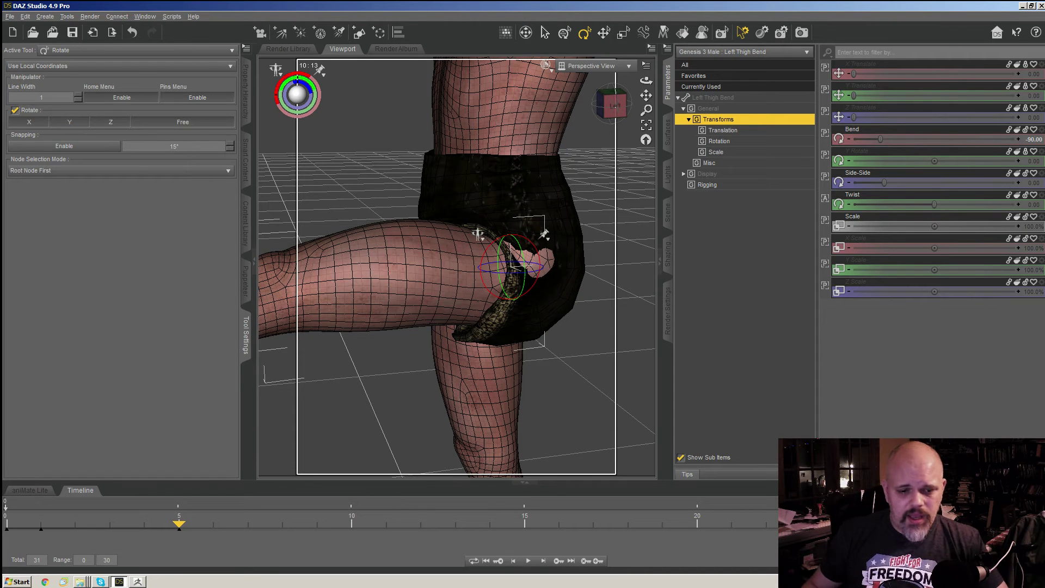
{"action": "left_click", "coordinate": [351, 523]}
{"action": "left_click_drag", "start_coordinate": [536, 248], "coordinate": [499, 298]}
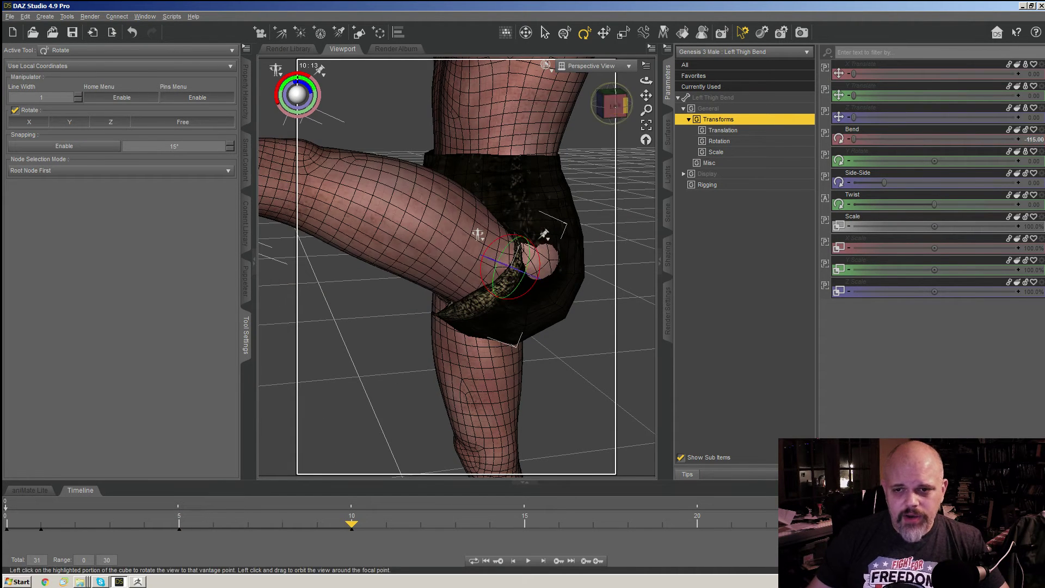
- Compare the hip deformation at frames 5 and 10 from the left side, ending on frame 5
{"action": "left_click_drag", "start_coordinate": [646, 80], "coordinate": [635, 68]}
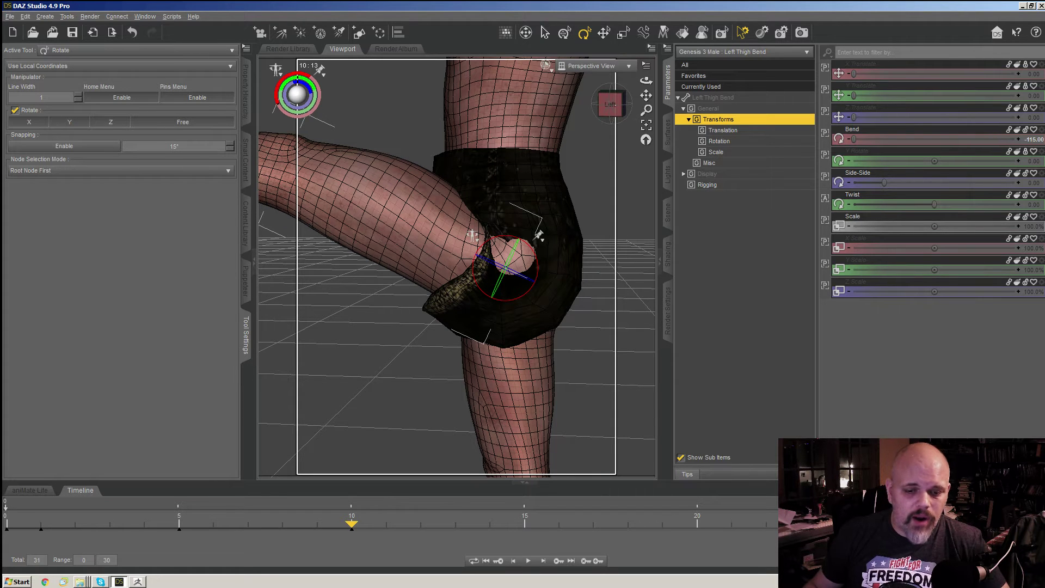
{"action": "left_click_drag", "start_coordinate": [351, 524], "coordinate": [179, 523]}
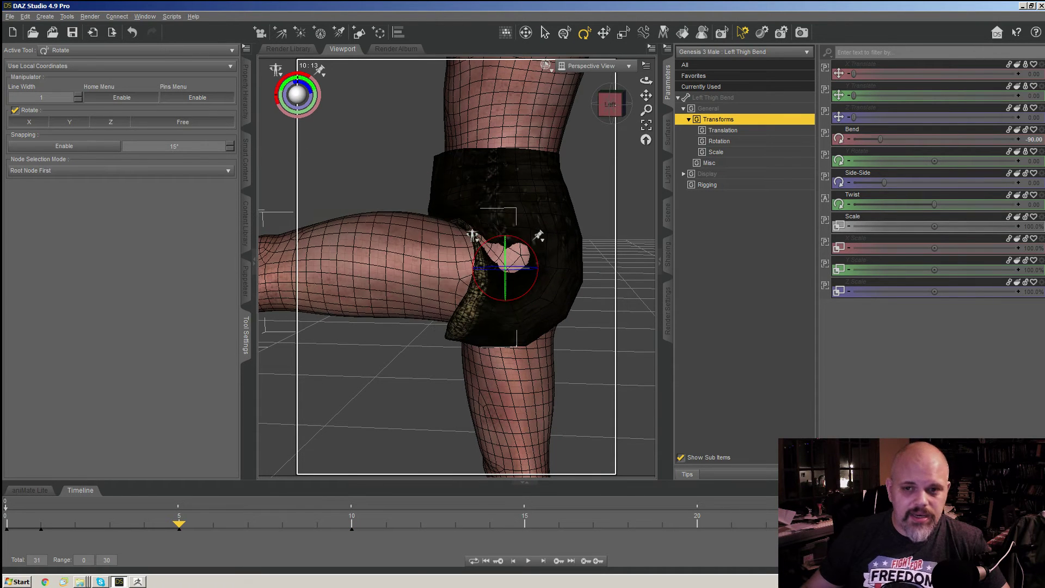
{"action": "left_click_drag", "start_coordinate": [179, 524], "coordinate": [352, 524]}
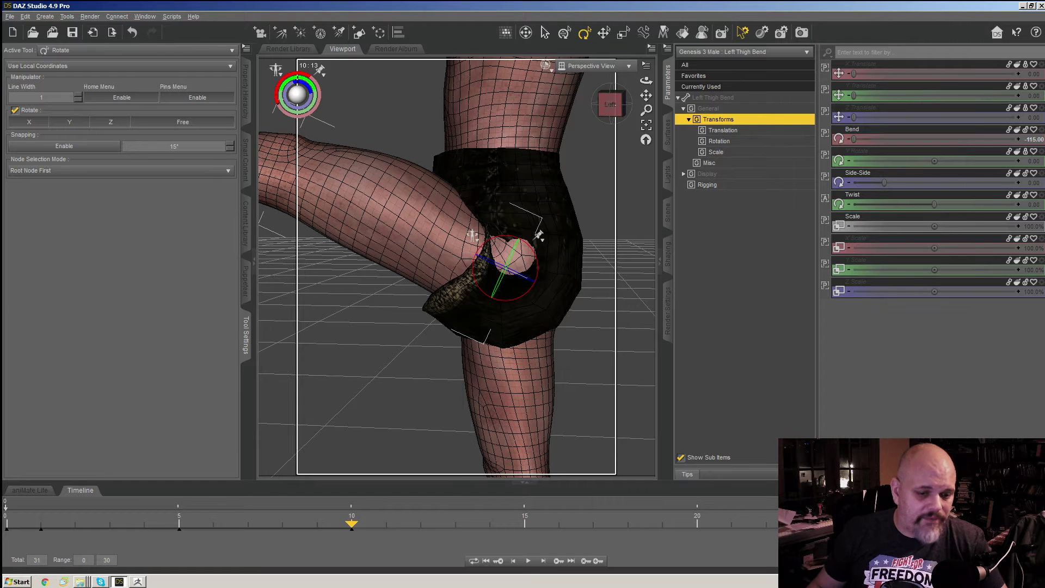
{"action": "left_click", "coordinate": [179, 523]}
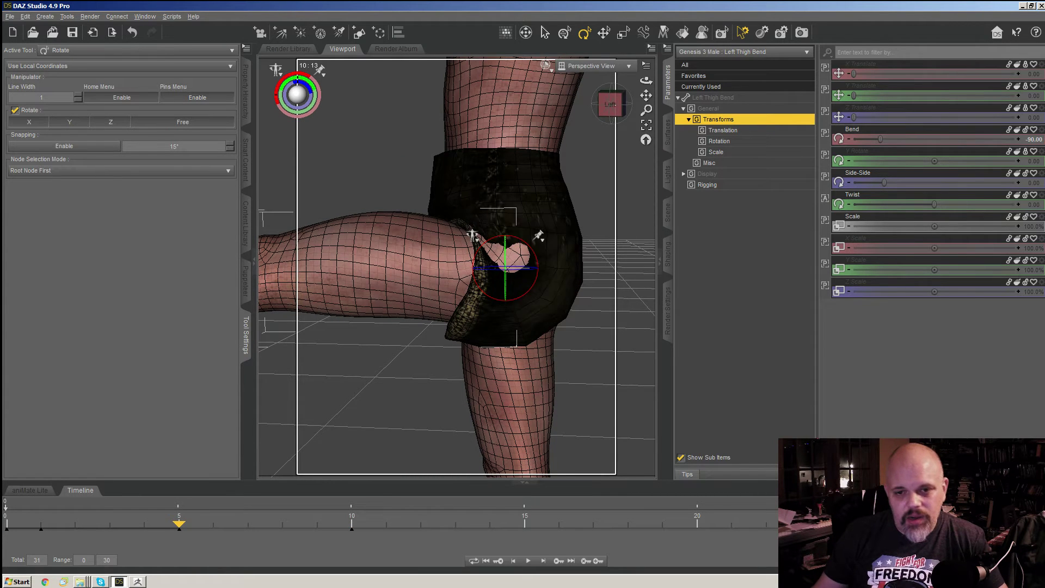
- Activate the Node Weight Map Brush and select the Left Thigh Bend bone of BarbaricBeltedGirding for weight painting
{"action": "mouse_move", "coordinate": [610, 105]}
{"action": "left_mouse_down"}
{"action": "mouse_move", "coordinate": [582, 121]}
{"action": "mouse_move", "coordinate": [626, 118]}
{"action": "mouse_move", "coordinate": [605, 104]}
{"action": "mouse_move", "coordinate": [626, 100]}
{"action": "mouse_move", "coordinate": [605, 99]}
{"action": "mouse_move", "coordinate": [612, 106]}
{"action": "left_mouse_up"}
{"action": "scroll", "coordinate": [463, 267], "scroll_direction": "up", "scroll_amount": 1}
{"action": "right_click", "coordinate": [498, 354]}
{"action": "left_click", "coordinate": [534, 380]}
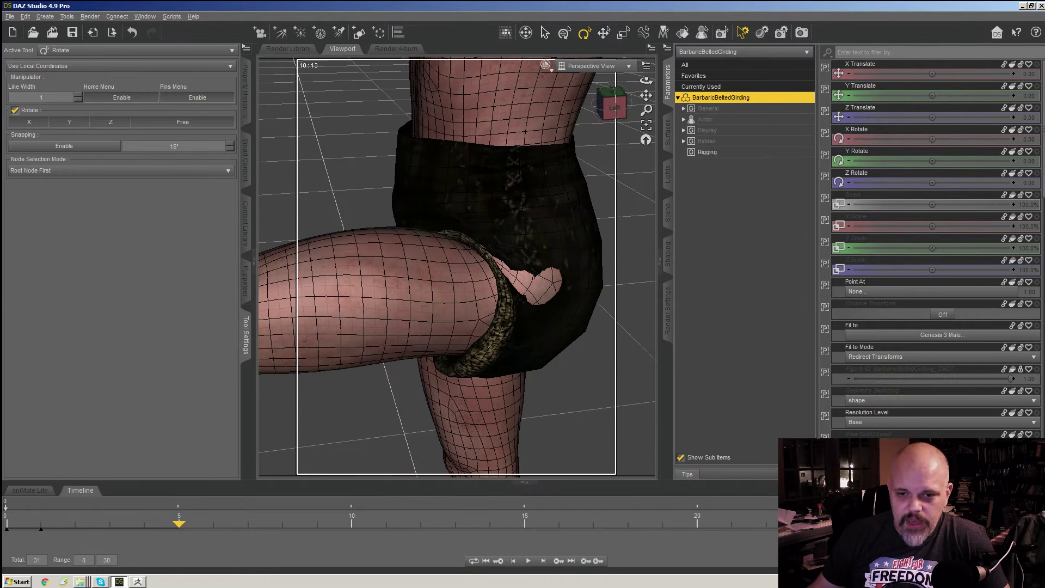
{"action": "right_click", "coordinate": [490, 351]}
{"action": "left_click", "coordinate": [544, 392]}
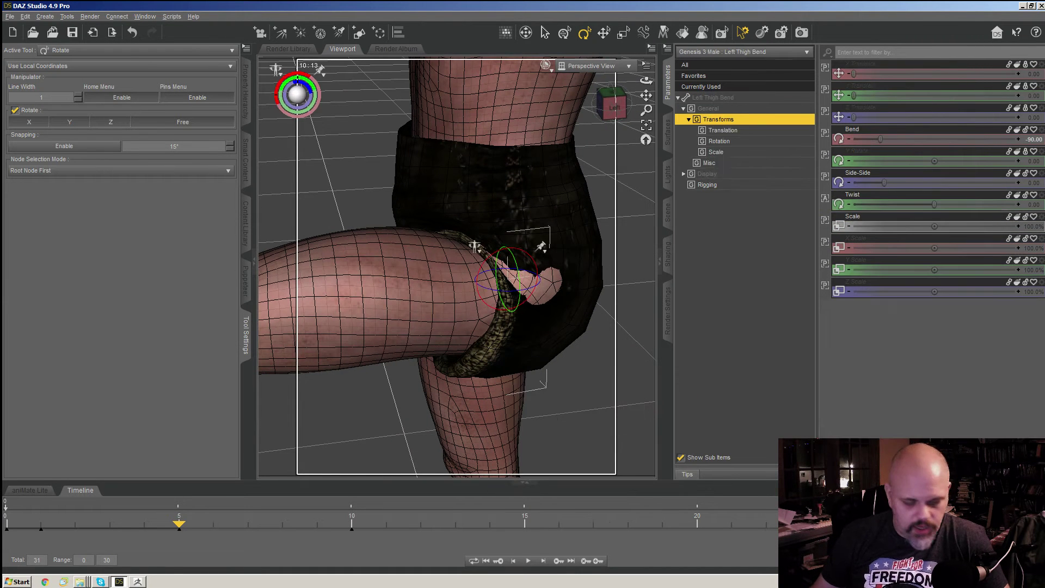
{"action": "key", "text": "alt+shift+w"}
{"action": "middle_click_drag", "start_coordinate": [540, 306], "coordinate": [501, 331]}
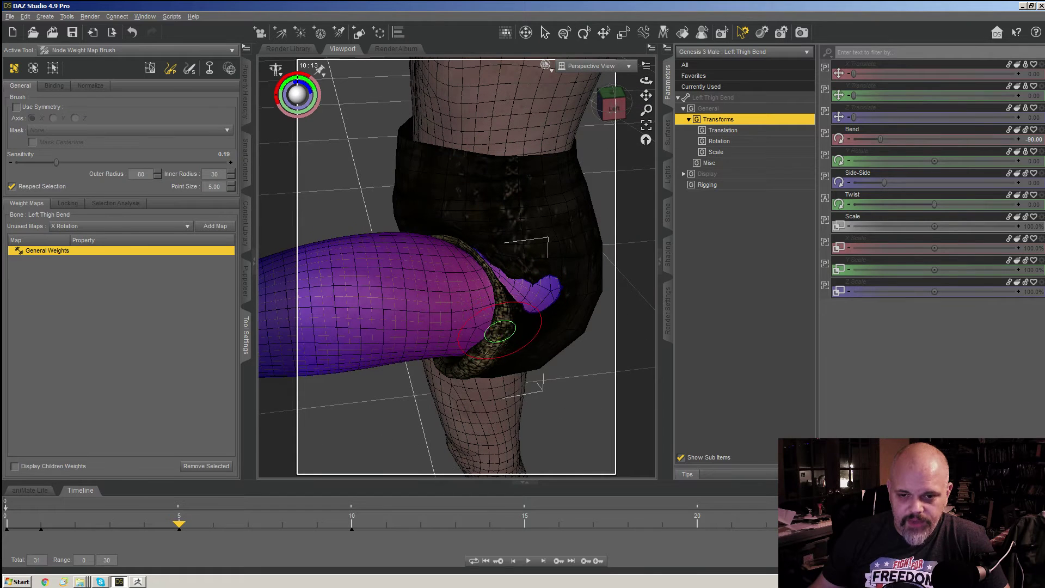
{"action": "right_click", "coordinate": [499, 331]}
{"action": "left_click", "coordinate": [509, 336]}
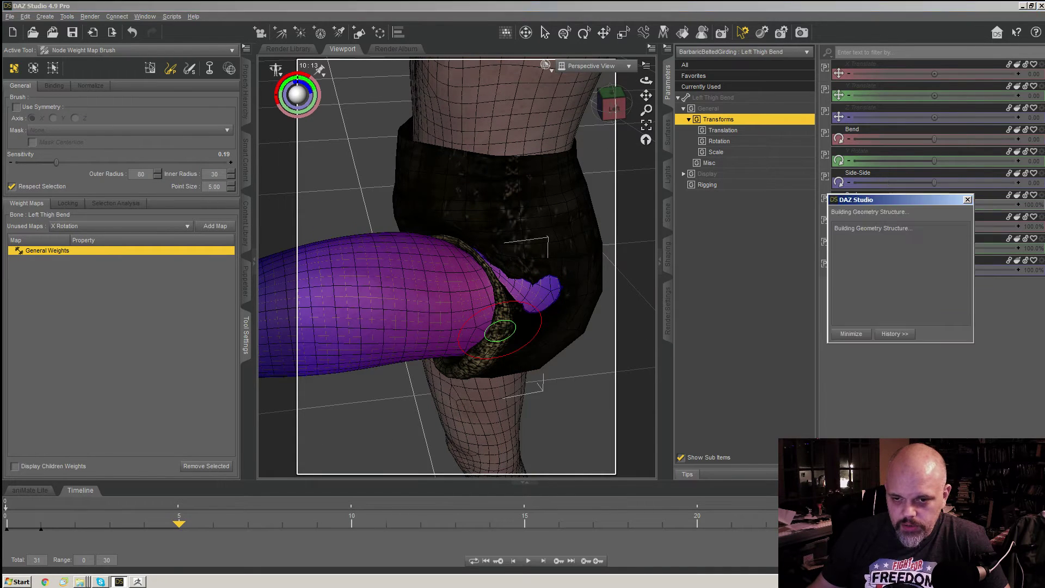
- Paint the Left Thigh Bend weights over the patchy front of the shorts and along the underside of the left leg opening
{"action": "scroll", "coordinate": [487, 291], "scroll_direction": "up", "scroll_amount": 3}
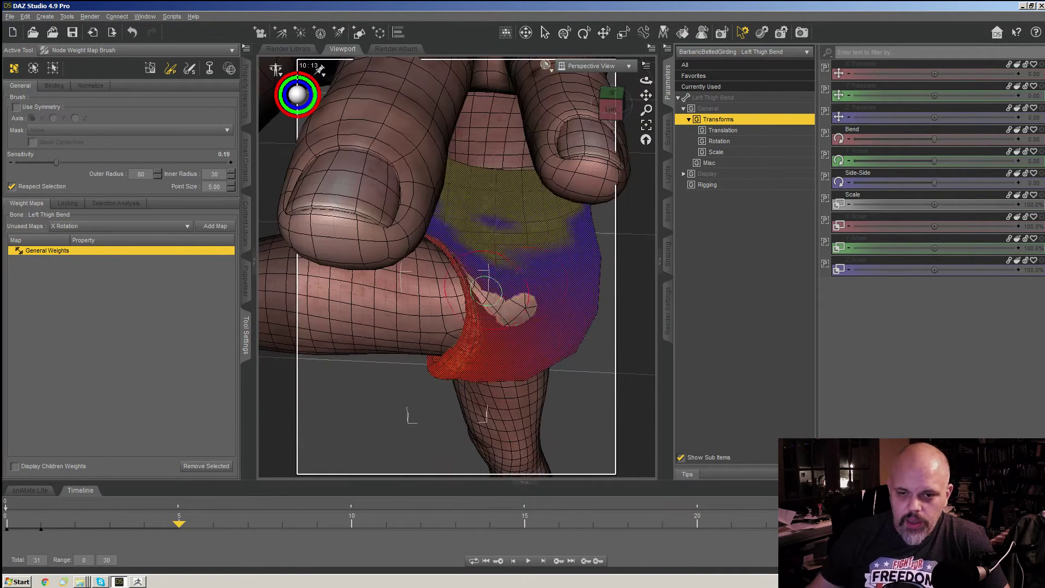
{"action": "mouse_move", "coordinate": [520, 281]}
{"action": "middle_mouse_down"}
{"action": "mouse_move", "coordinate": [471, 262]}
{"action": "mouse_move", "coordinate": [443, 272]}
{"action": "mouse_move", "coordinate": [456, 250]}
{"action": "middle_mouse_up"}
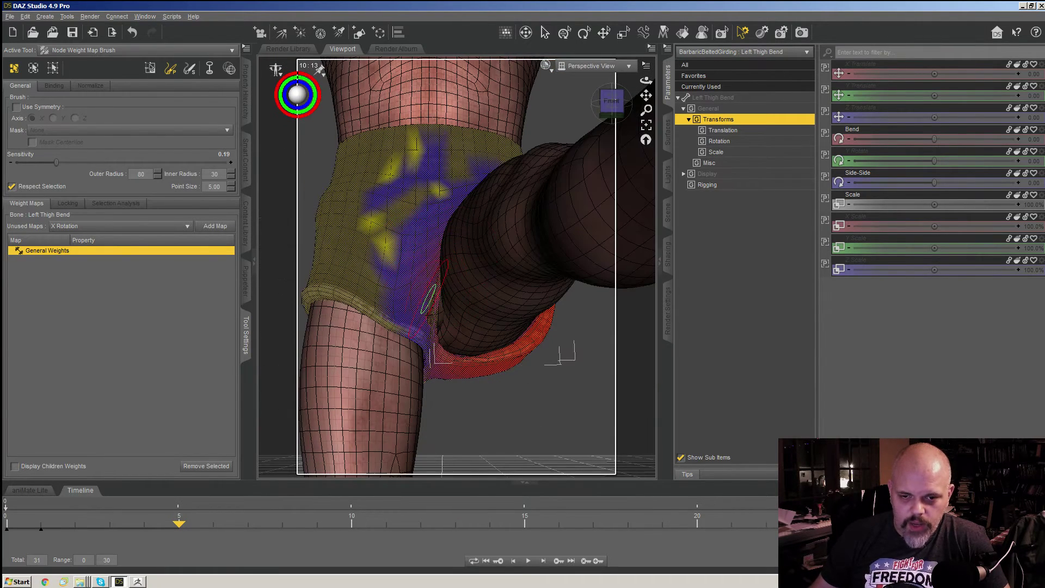
{"action": "mouse_move", "coordinate": [430, 294]}
{"action": "middle_mouse_down"}
{"action": "mouse_move", "coordinate": [408, 299]}
{"action": "mouse_move", "coordinate": [474, 236]}
{"action": "middle_mouse_up"}
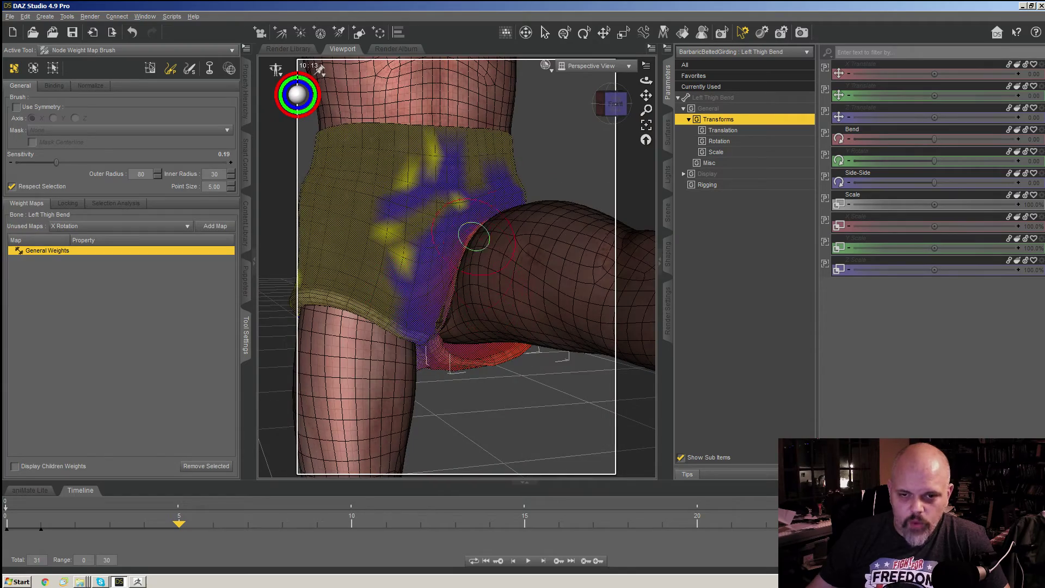
{"action": "middle_click_drag", "start_coordinate": [488, 186], "coordinate": [478, 198]}
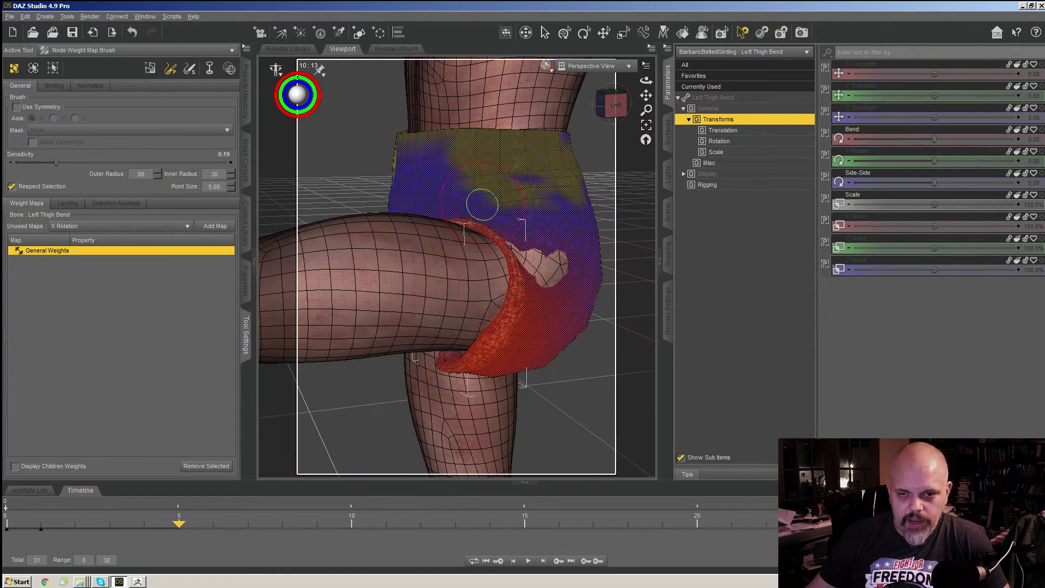
{"action": "mouse_move", "coordinate": [516, 251]}
{"action": "middle_mouse_down"}
{"action": "mouse_move", "coordinate": [415, 240]}
{"action": "mouse_move", "coordinate": [450, 256]}
{"action": "mouse_move", "coordinate": [474, 304]}
{"action": "mouse_move", "coordinate": [472, 360]}
{"action": "mouse_move", "coordinate": [492, 332]}
{"action": "middle_mouse_up"}
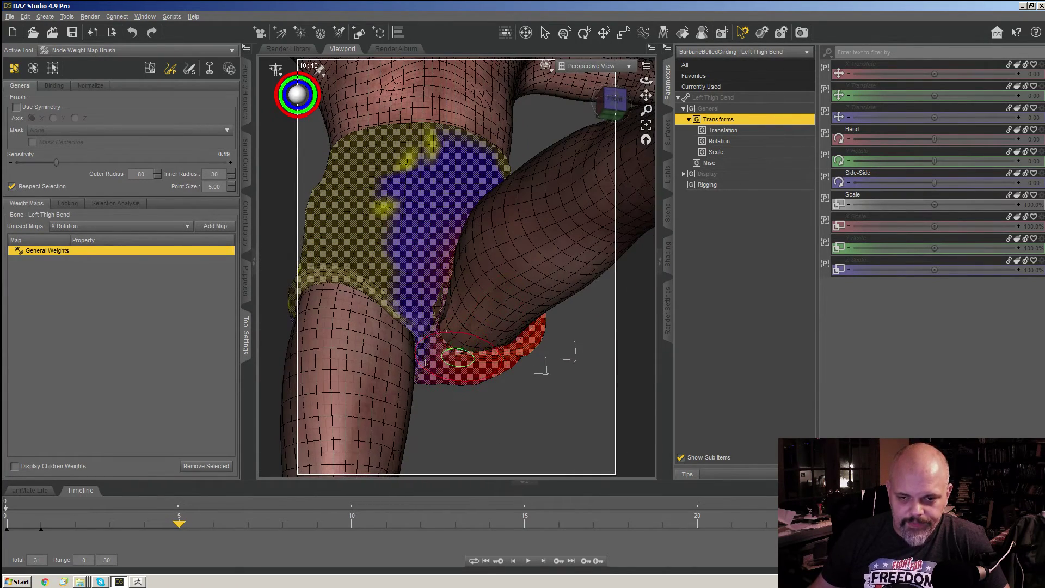
{"action": "left_click_drag", "start_coordinate": [459, 354], "coordinate": [537, 337]}
{"action": "mouse_move", "coordinate": [461, 348]}
{"action": "middle_mouse_down"}
{"action": "mouse_move", "coordinate": [493, 327]}
{"action": "mouse_move", "coordinate": [462, 363]}
{"action": "mouse_move", "coordinate": [509, 344]}
{"action": "middle_mouse_up"}
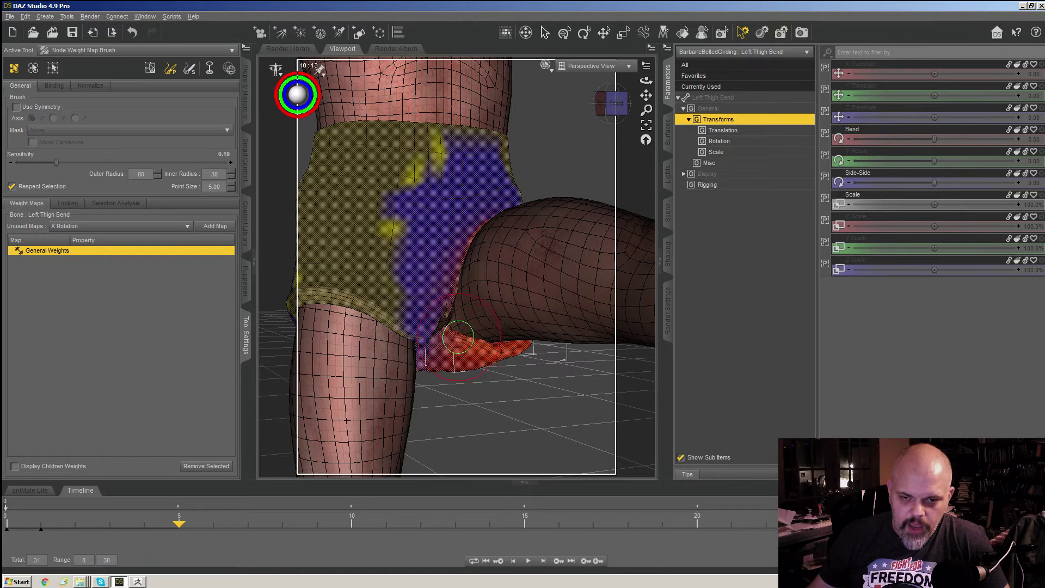
{"action": "middle_click_drag", "start_coordinate": [479, 312], "coordinate": [501, 303]}
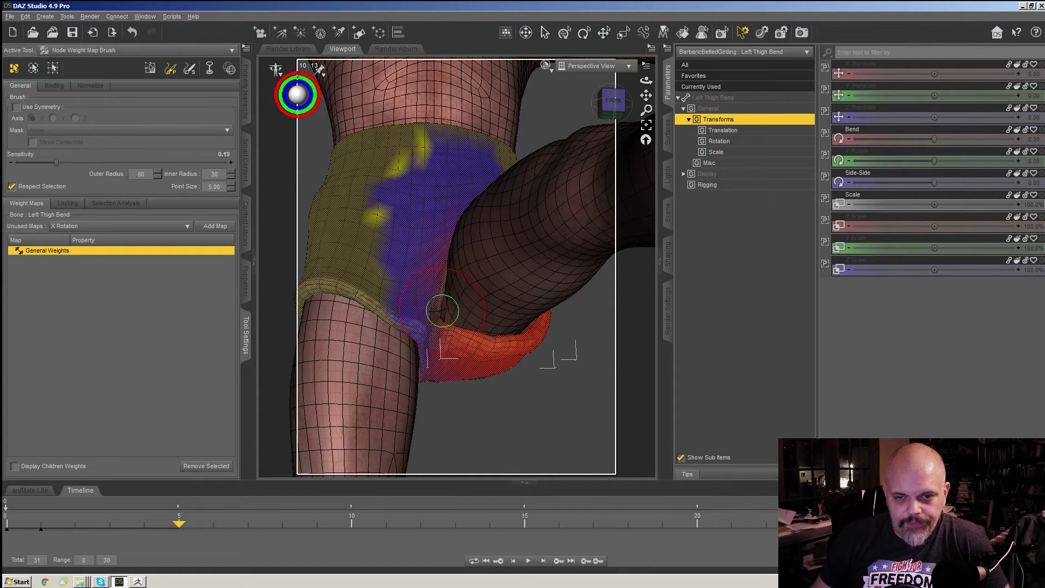
- Repaint the weights along the inner-thigh seam at the crotch where skin pokes through, undoing the first stroke
{"action": "scroll", "coordinate": [440, 294], "scroll_direction": "up", "scroll_amount": 8}
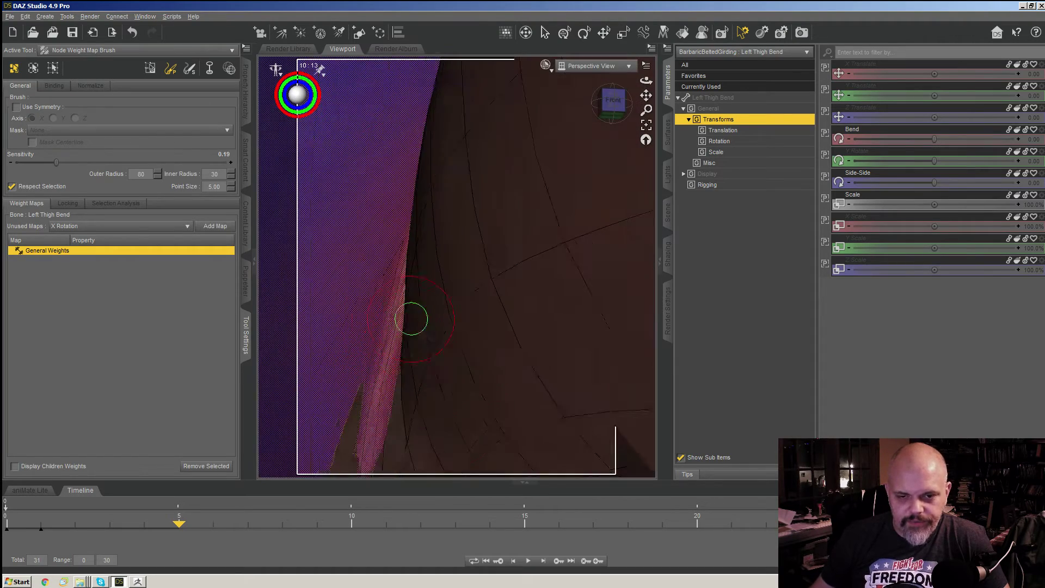
{"action": "scroll", "coordinate": [411, 319], "scroll_direction": "down", "scroll_amount": 5}
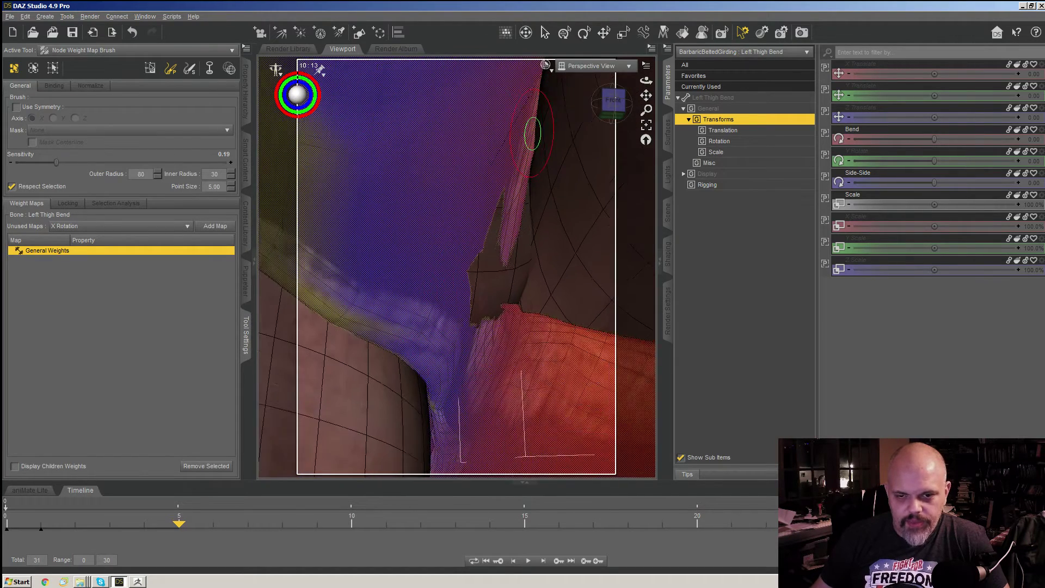
{"action": "mouse_move", "coordinate": [502, 223]}
{"action": "left_mouse_down"}
{"action": "mouse_move", "coordinate": [482, 266]}
{"action": "mouse_move", "coordinate": [488, 311]}
{"action": "mouse_move", "coordinate": [507, 333]}
{"action": "mouse_move", "coordinate": [490, 350]}
{"action": "mouse_move", "coordinate": [496, 320]}
{"action": "left_mouse_up"}
{"action": "key", "text": "ctrl+z"}
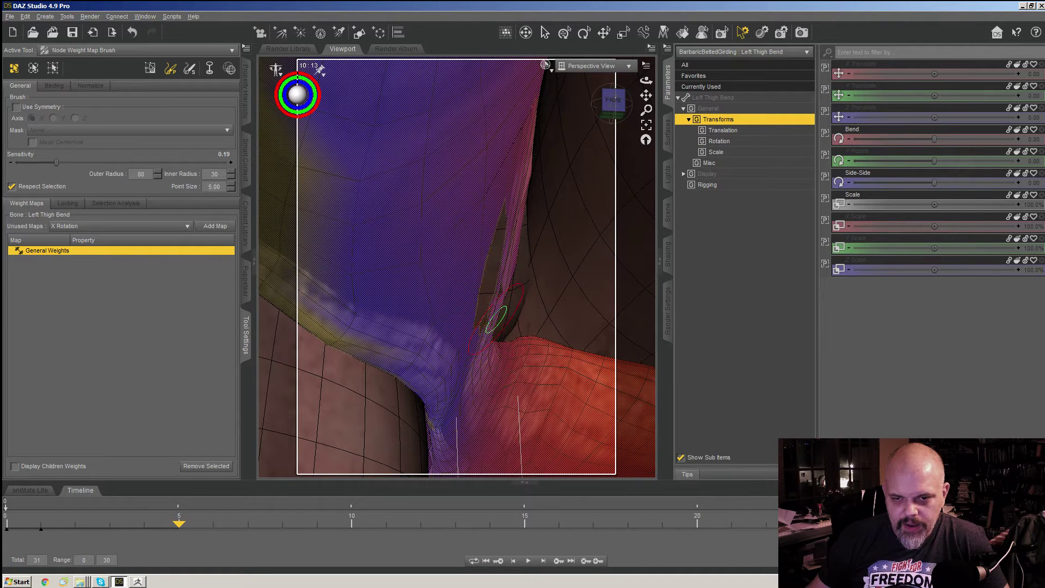
{"action": "left_click_drag", "start_coordinate": [492, 238], "coordinate": [491, 274]}
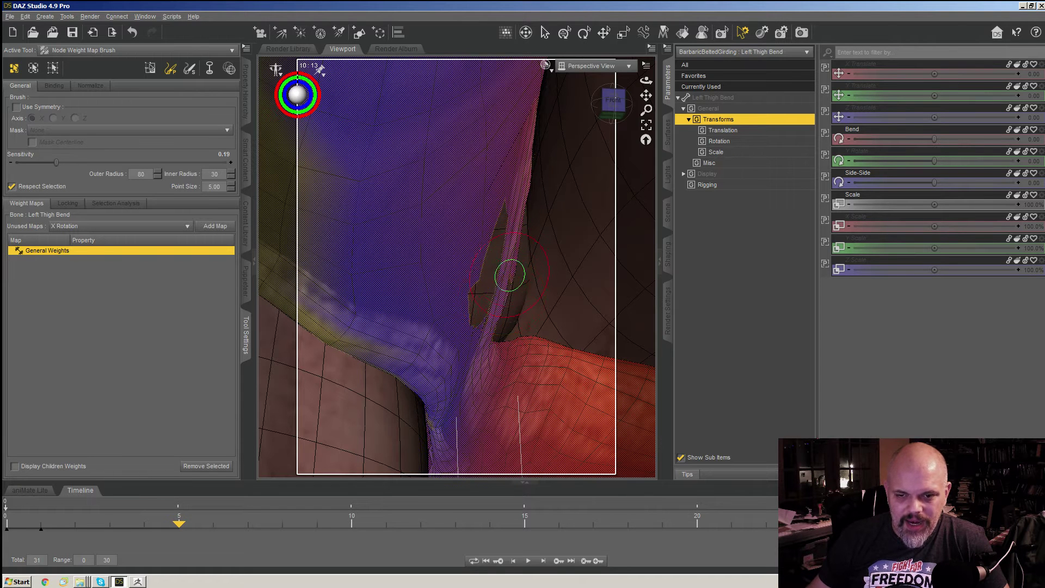
{"action": "mouse_move", "coordinate": [495, 331]}
{"action": "left_mouse_down"}
{"action": "mouse_move", "coordinate": [524, 355]}
{"action": "mouse_move", "coordinate": [583, 362]}
{"action": "mouse_move", "coordinate": [497, 360]}
{"action": "left_mouse_up"}
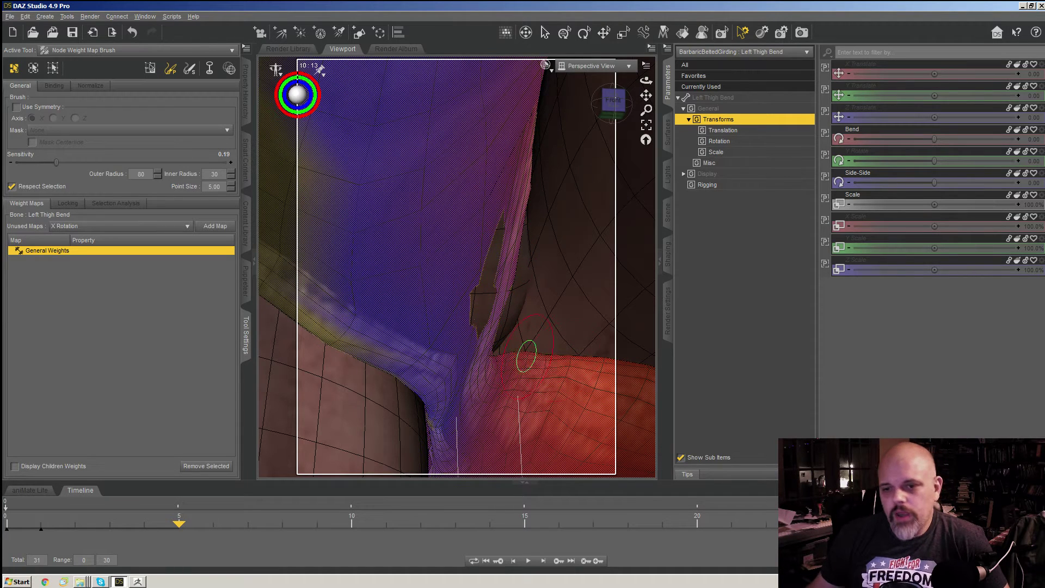
- Even out the weights along the lumpy underside hem of the left leg opening
{"action": "scroll", "coordinate": [509, 360], "scroll_direction": "up", "scroll_amount": 8}
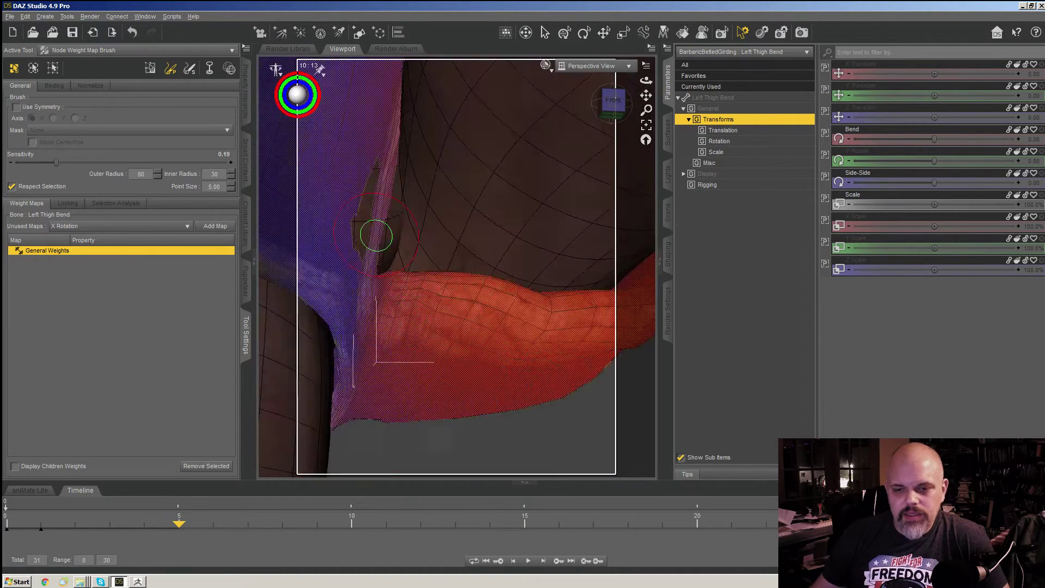
{"action": "scroll", "coordinate": [467, 243], "scroll_direction": "down", "scroll_amount": 6}
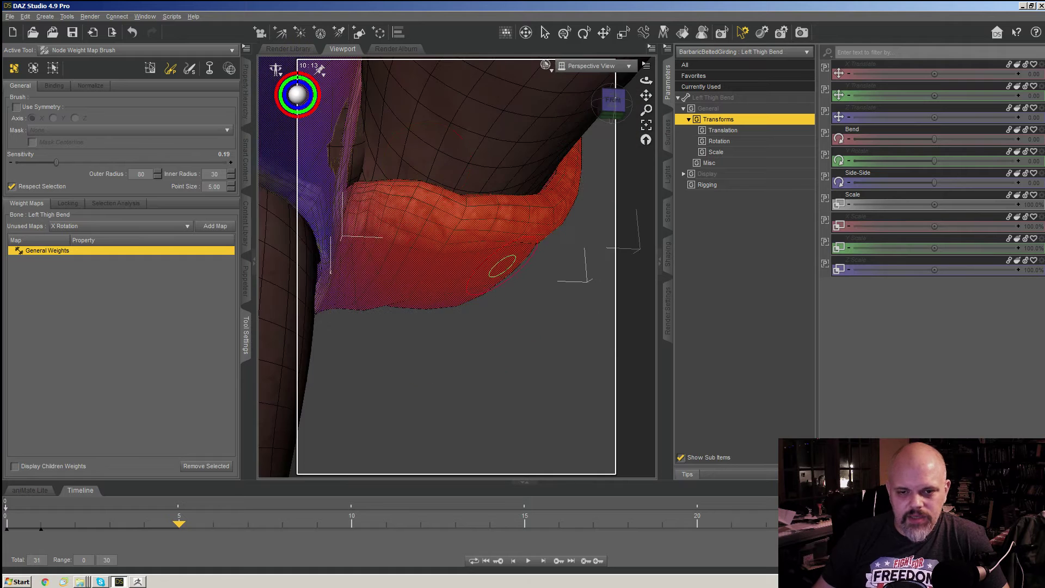
{"action": "scroll", "coordinate": [467, 242], "scroll_direction": "down", "scroll_amount": 1}
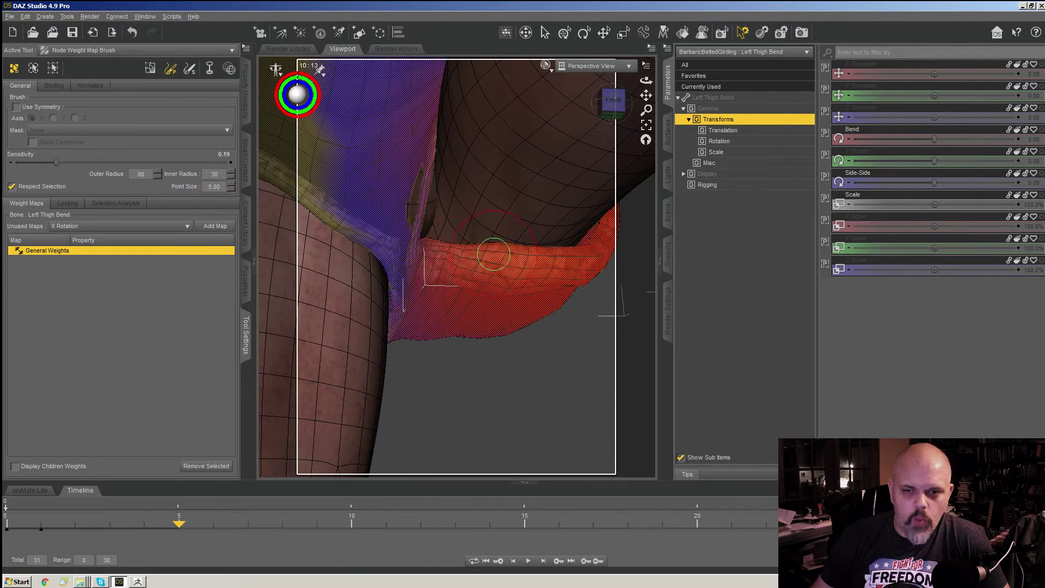
{"action": "mouse_move", "coordinate": [465, 254]}
{"action": "left_mouse_down", "text": "alt"}
{"action": "mouse_move", "coordinate": [467, 284]}
{"action": "mouse_move", "coordinate": [477, 275]}
{"action": "mouse_move", "coordinate": [468, 273]}
{"action": "left_mouse_up", "text": "alt"}
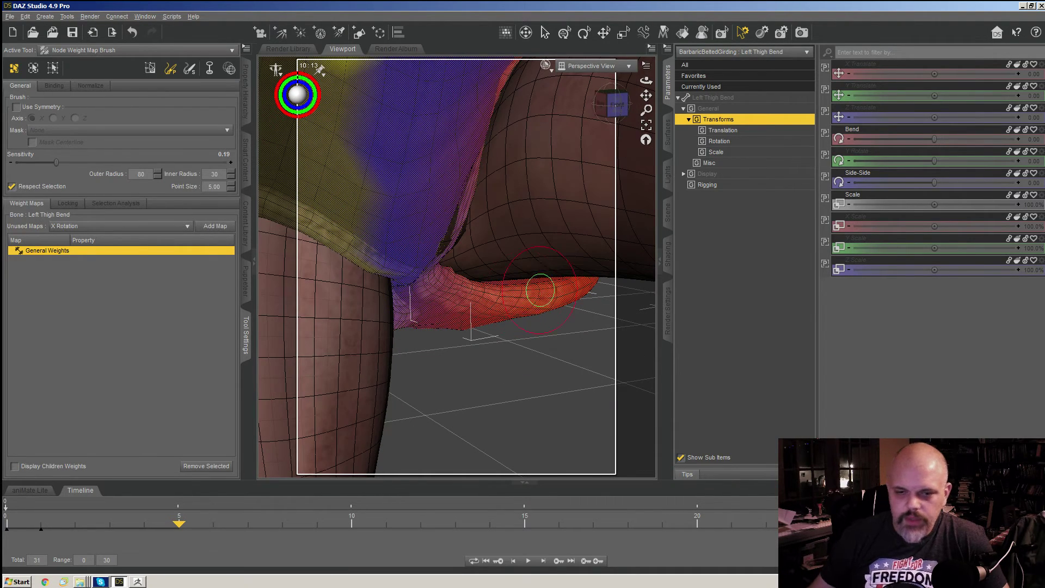
{"action": "mouse_move", "coordinate": [541, 292]}
{"action": "left_mouse_down", "text": "alt"}
{"action": "mouse_move", "coordinate": [469, 264]}
{"action": "mouse_move", "coordinate": [531, 310]}
{"action": "mouse_move", "coordinate": [547, 347]}
{"action": "mouse_move", "coordinate": [560, 332]}
{"action": "mouse_move", "coordinate": [539, 254]}
{"action": "left_mouse_up", "text": "alt"}
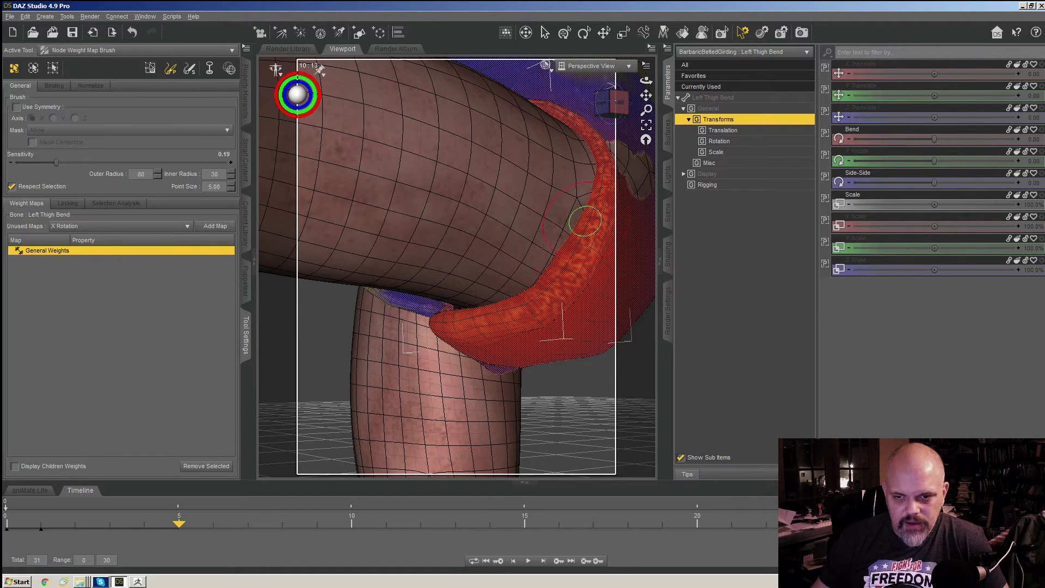
- Switch to the Rotate tool and set the Genesis 3 Male's Left Thigh Bend to 0 at frame 5
{"action": "left_click_drag", "start_coordinate": [506, 337], "coordinate": [494, 150], "text": "ctrl+alt"}
{"action": "left_click", "coordinate": [584, 33]}
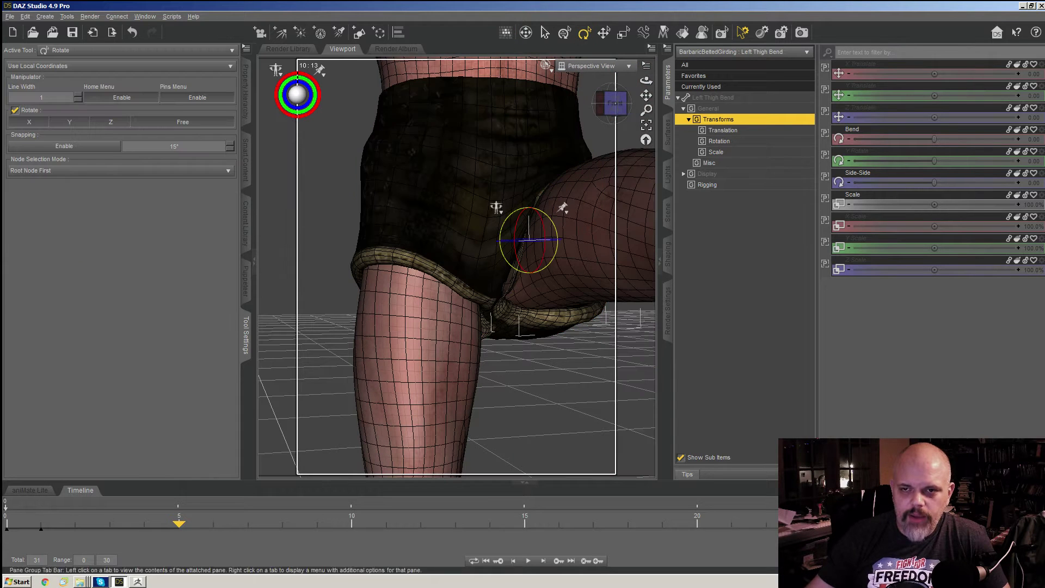
{"action": "scroll", "coordinate": [575, 248], "scroll_direction": "down", "scroll_amount": 1}
{"action": "left_click", "coordinate": [574, 248]}
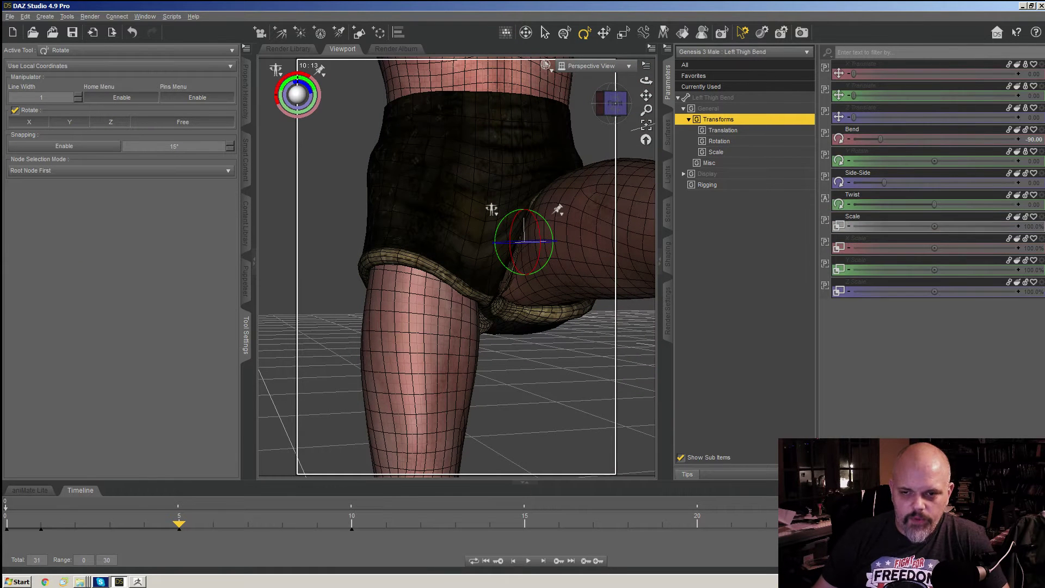
{"action": "left_click_drag", "start_coordinate": [880, 139], "coordinate": [977, 139]}
- Rotate the figure's right thigh to a Bend of -90 at frame 5
{"action": "left_click", "coordinate": [428, 272]}
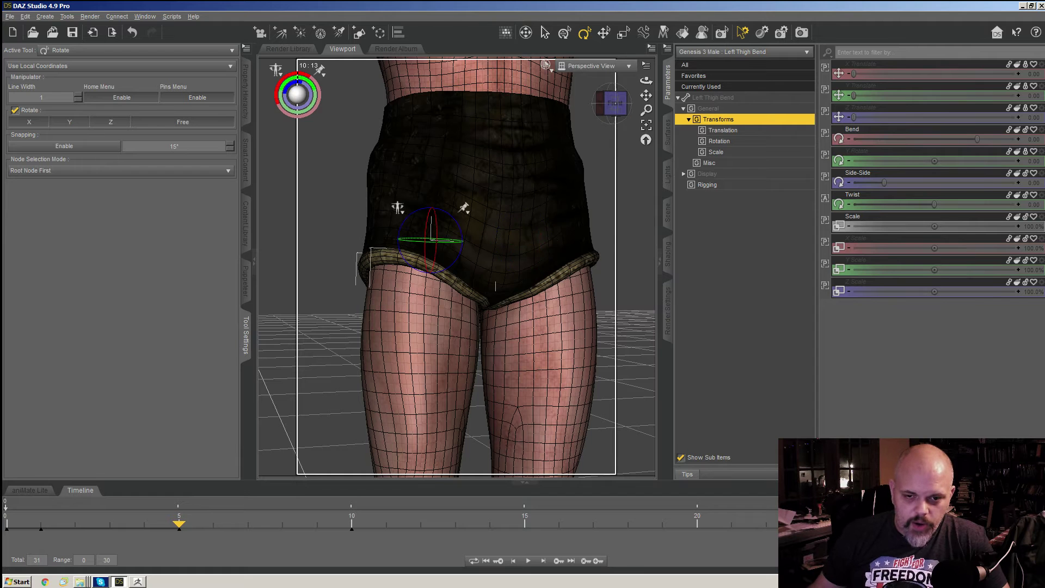
{"action": "left_click_drag", "start_coordinate": [431, 240], "coordinate": [642, 240]}
{"action": "left_click", "coordinate": [1033, 139]}
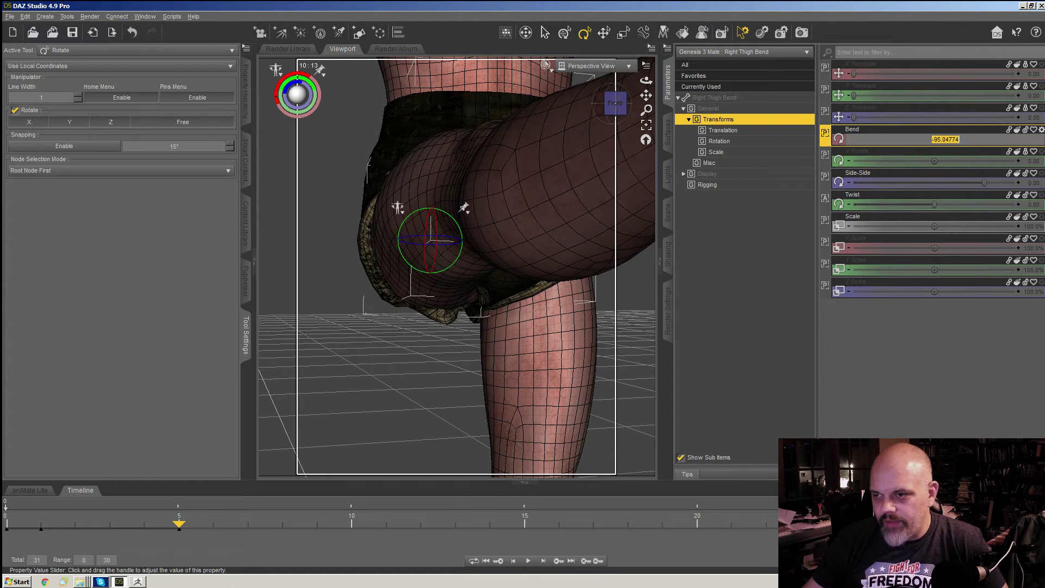
{"action": "type", "text": "-90"}
{"action": "key", "text": "Return"}
{"action": "left_click_drag", "start_coordinate": [646, 81], "coordinate": [615, 87]}
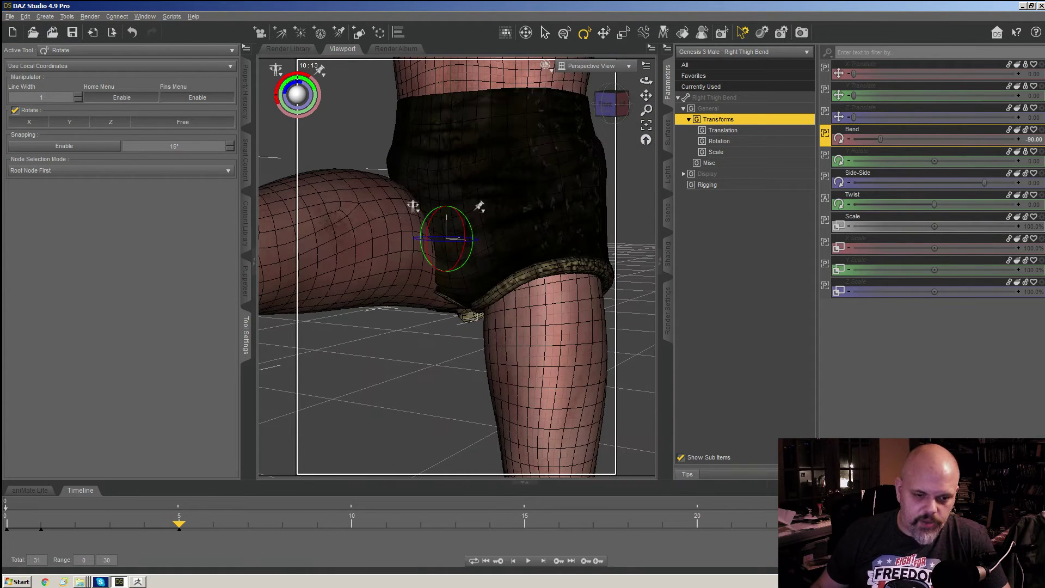
- Select the Left Thigh Bend bone and compare the pose at frames 0, 1 and 10
{"action": "left_click_drag", "start_coordinate": [180, 525], "coordinate": [41, 526]}
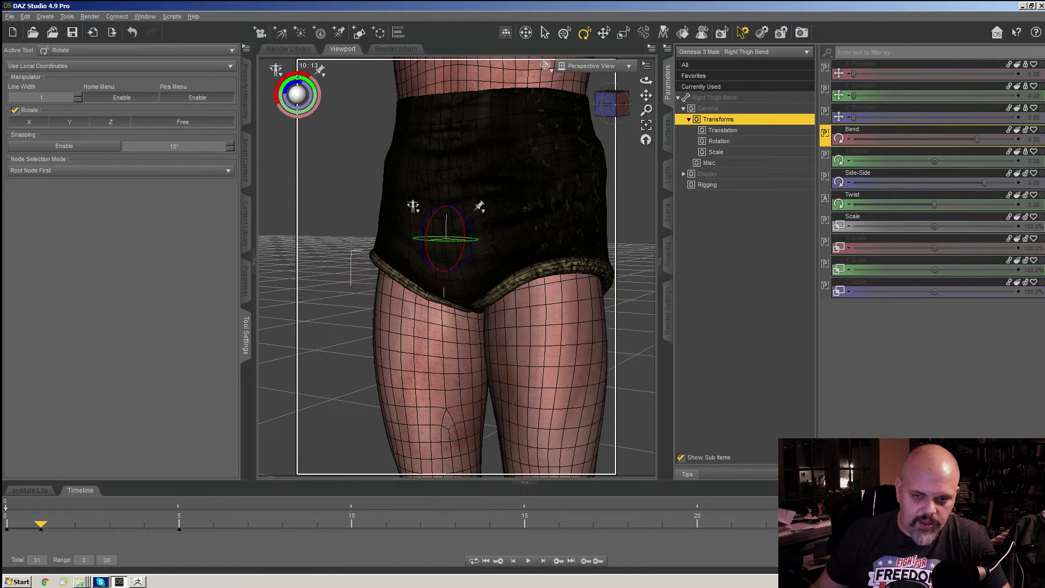
{"action": "right_click", "coordinate": [544, 357]}
{"action": "left_click", "coordinate": [577, 388]}
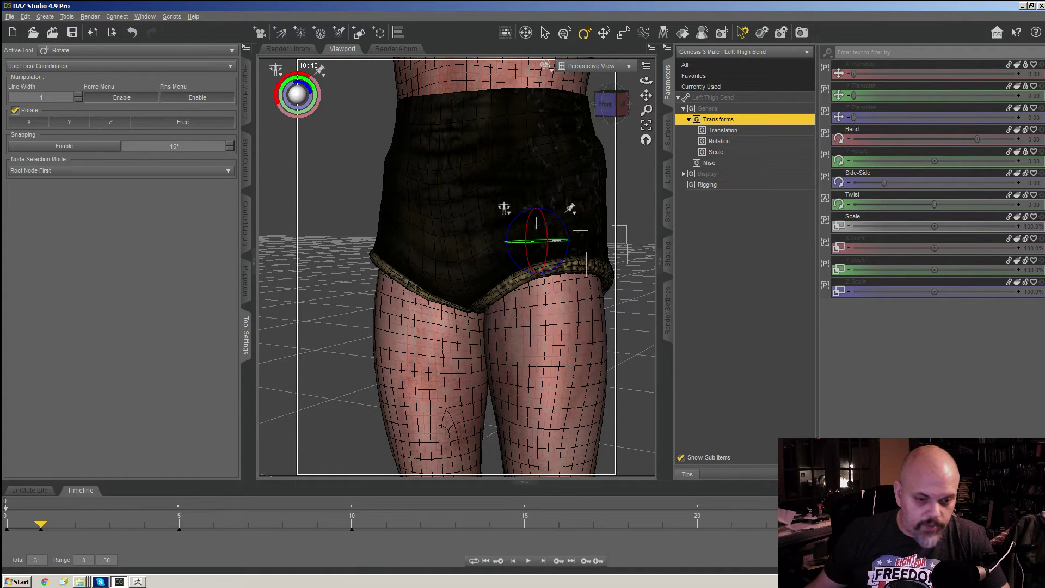
{"action": "left_click_drag", "start_coordinate": [41, 525], "coordinate": [351, 525]}
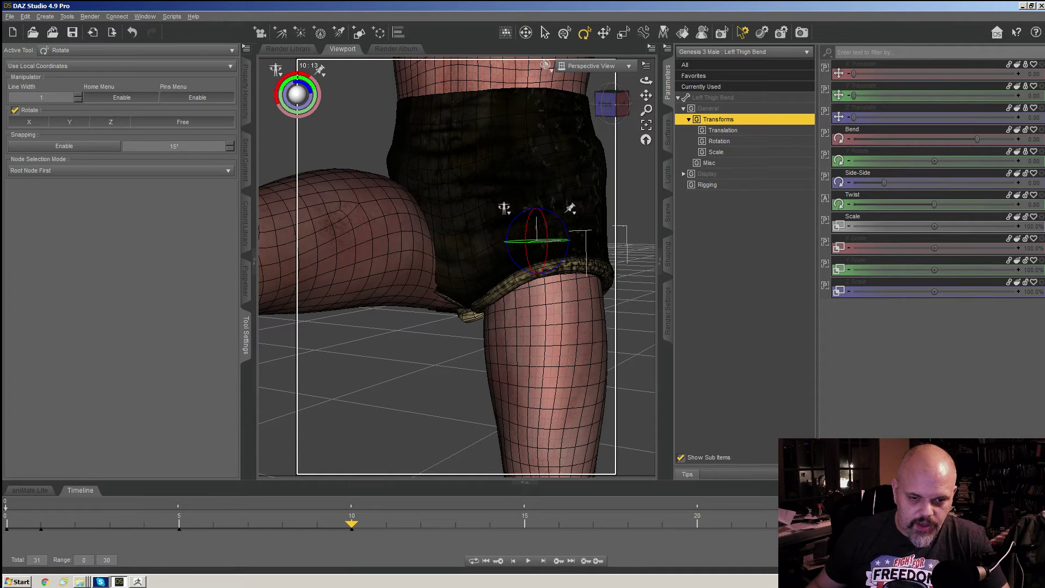
{"action": "left_click", "coordinate": [7, 525]}
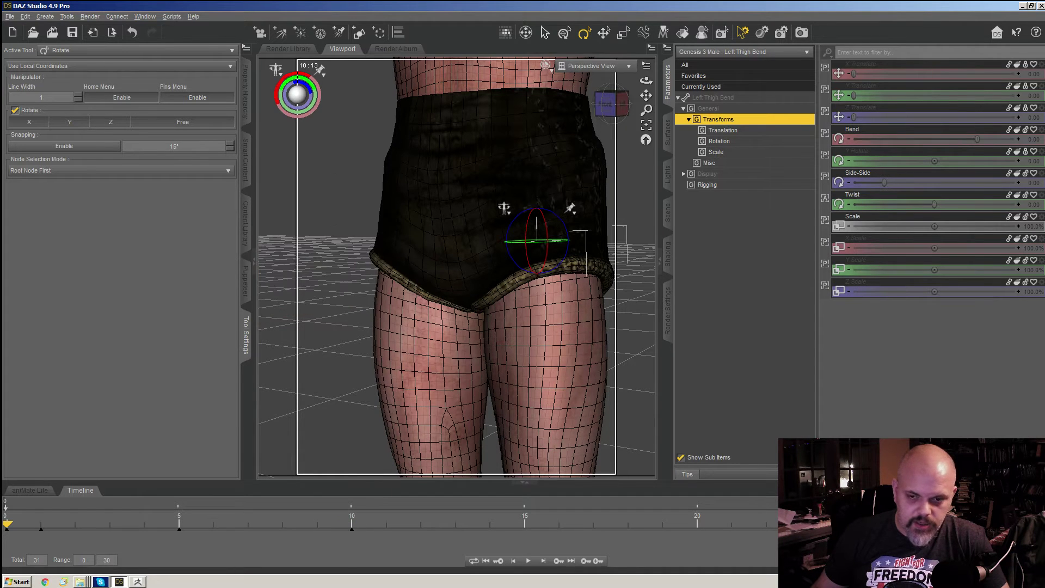
{"action": "left_click", "coordinate": [41, 525]}
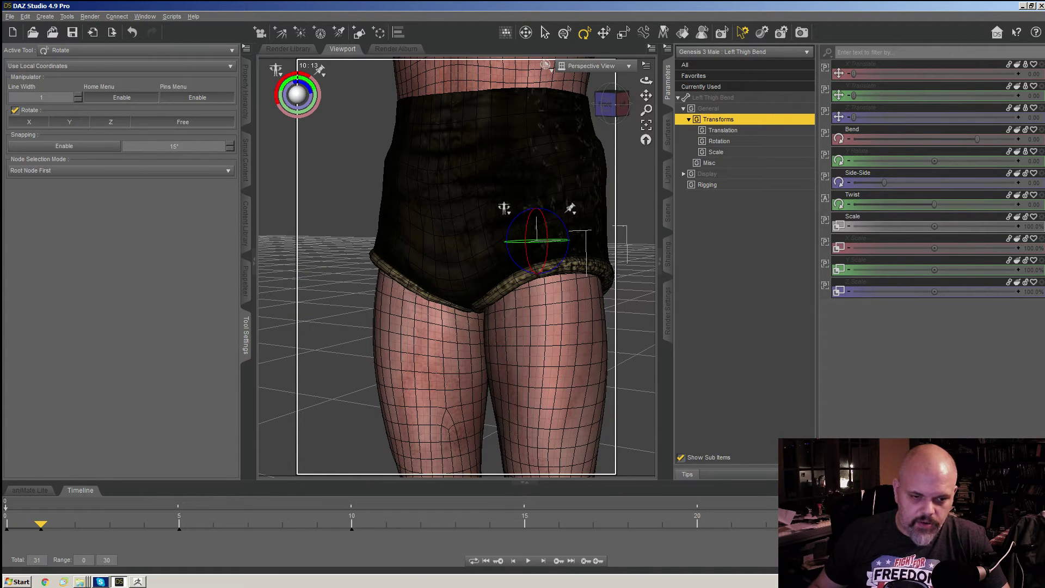
- At frame 10, rotate the figure's right thigh to a Bend of -115 and return to frame 5
{"action": "left_click_drag", "start_coordinate": [41, 525], "coordinate": [352, 526]}
{"action": "right_click", "coordinate": [382, 260]}
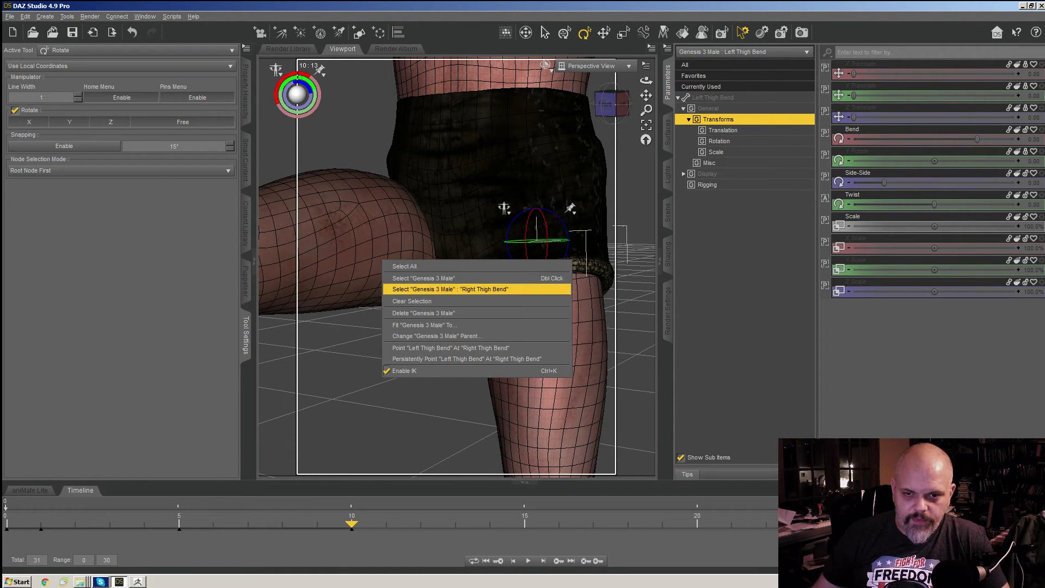
{"action": "left_click", "coordinate": [435, 290]}
{"action": "left_click_drag", "start_coordinate": [462, 239], "coordinate": [444, 266]}
{"action": "left_click_drag", "start_coordinate": [351, 526], "coordinate": [179, 526]}
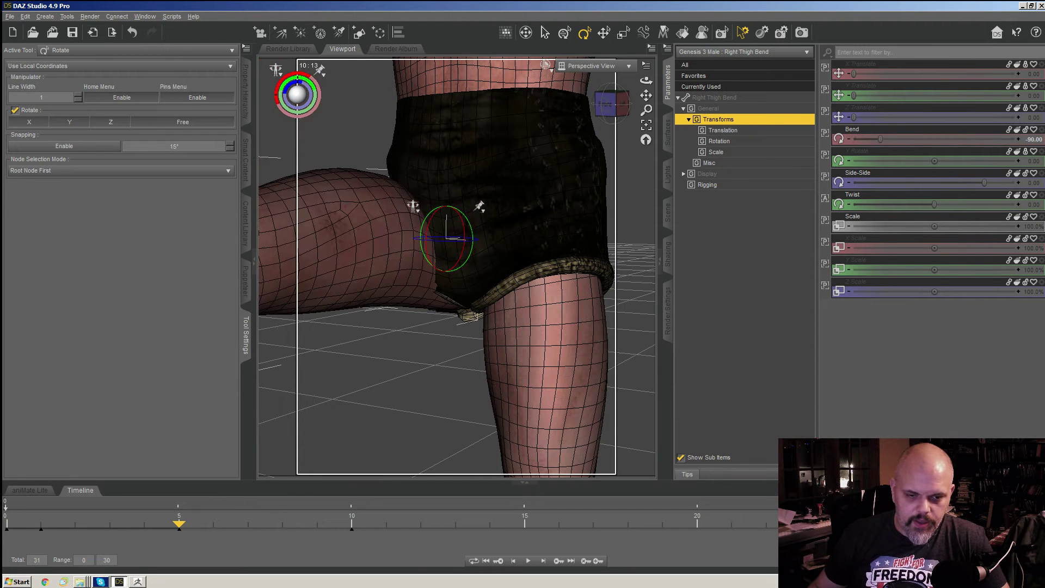
- Select BarbaricBeltedGirding, show only its currently used parameters and select the hidden corrective morph for the right thigh
{"action": "left_click_drag", "start_coordinate": [647, 81], "coordinate": [550, 86]}
{"action": "right_click", "coordinate": [413, 335]}
{"action": "left_click", "coordinate": [462, 352]}
{"action": "left_click", "coordinate": [701, 87]}
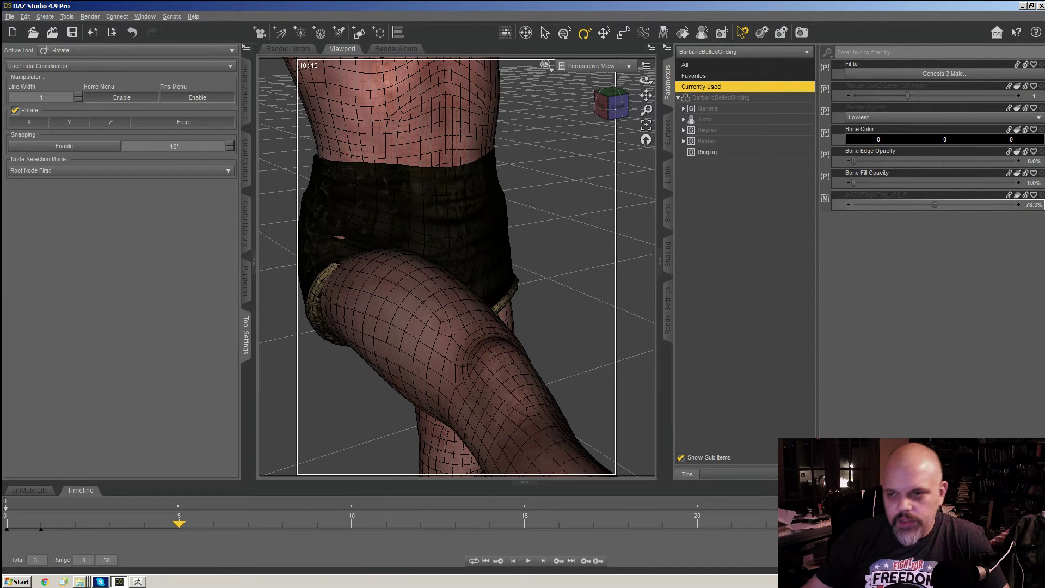
{"action": "left_click", "coordinate": [877, 195]}
- Check in the parameter display options that Show Hidden Properties is enabled
{"action": "left_click_drag", "start_coordinate": [659, 50], "coordinate": [665, 49]}
{"action": "left_click", "coordinate": [673, 48]}
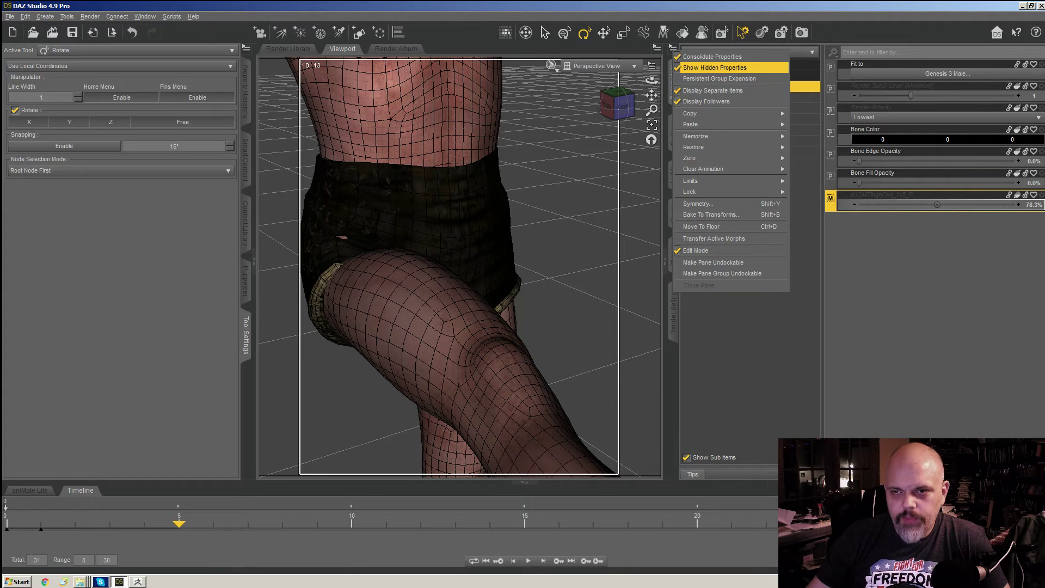
{"action": "left_click", "coordinate": [673, 49]}
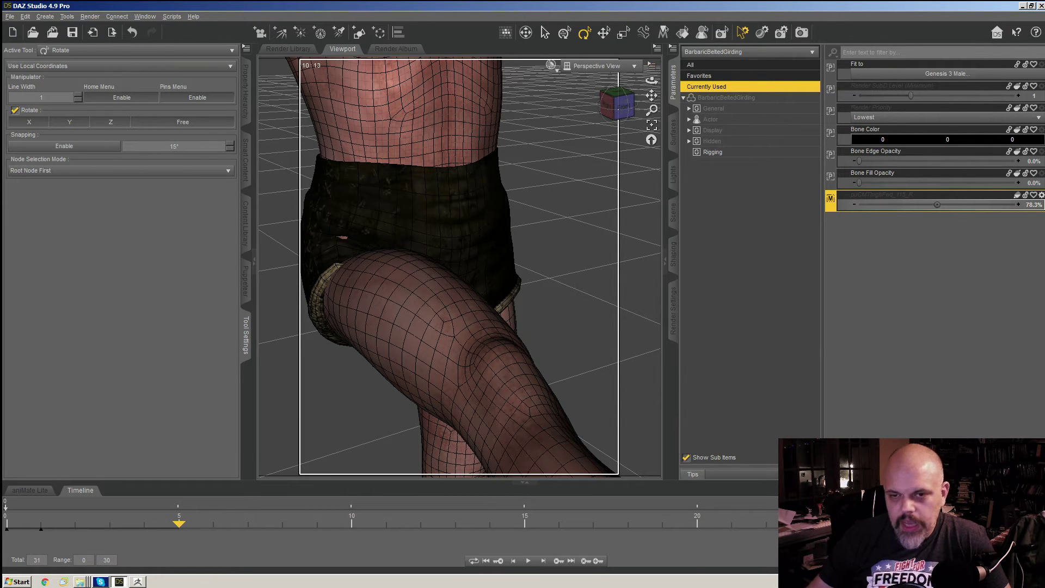
- Inspect the shorts around the raised right thigh at frame 10 and reselect BarbaricBeltedGirding
{"action": "mouse_move", "coordinate": [617, 104]}
{"action": "left_mouse_down"}
{"action": "mouse_move", "coordinate": [702, 95]}
{"action": "mouse_move", "coordinate": [620, 107]}
{"action": "left_mouse_up"}
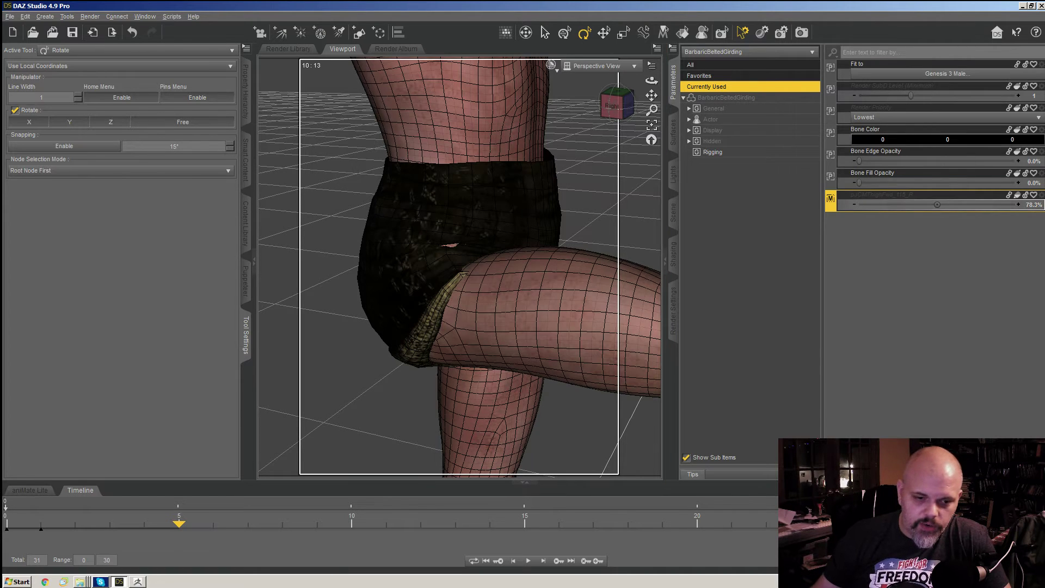
{"action": "left_click", "coordinate": [410, 260]}
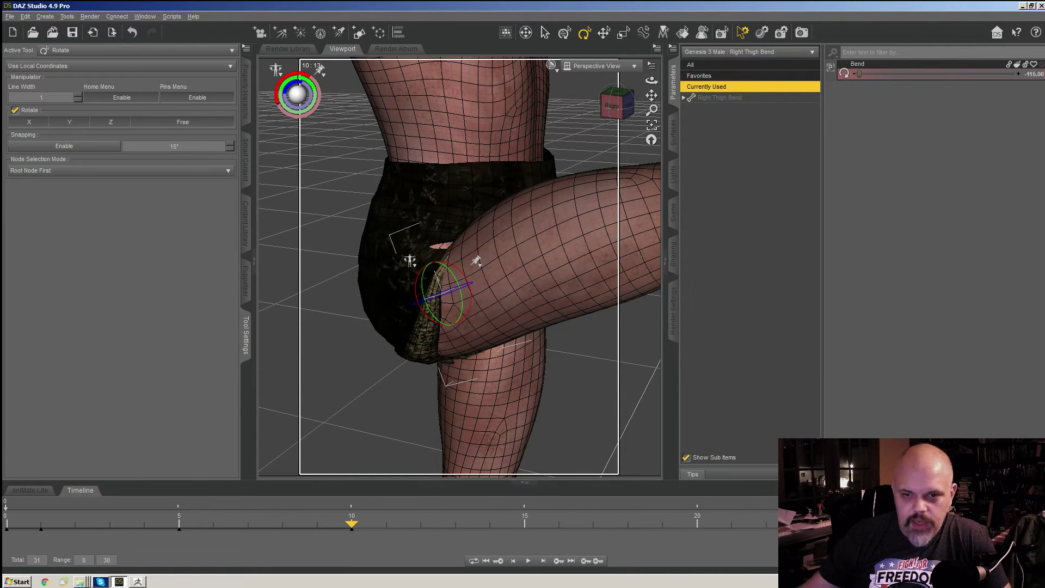
{"action": "middle_click_drag", "start_coordinate": [460, 266], "coordinate": [443, 202]}
{"action": "right_click_drag", "start_coordinate": [443, 202], "coordinate": [496, 133]}
{"action": "right_click", "coordinate": [440, 116]}
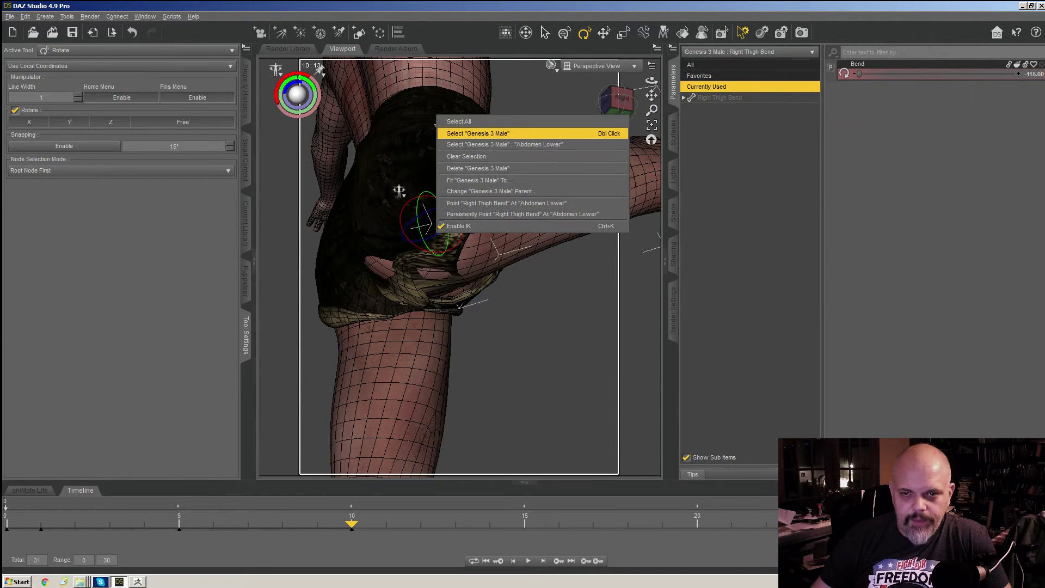
{"action": "left_click", "coordinate": [490, 134]}
{"action": "right_click", "coordinate": [452, 138]}
{"action": "left_click", "coordinate": [499, 155]}
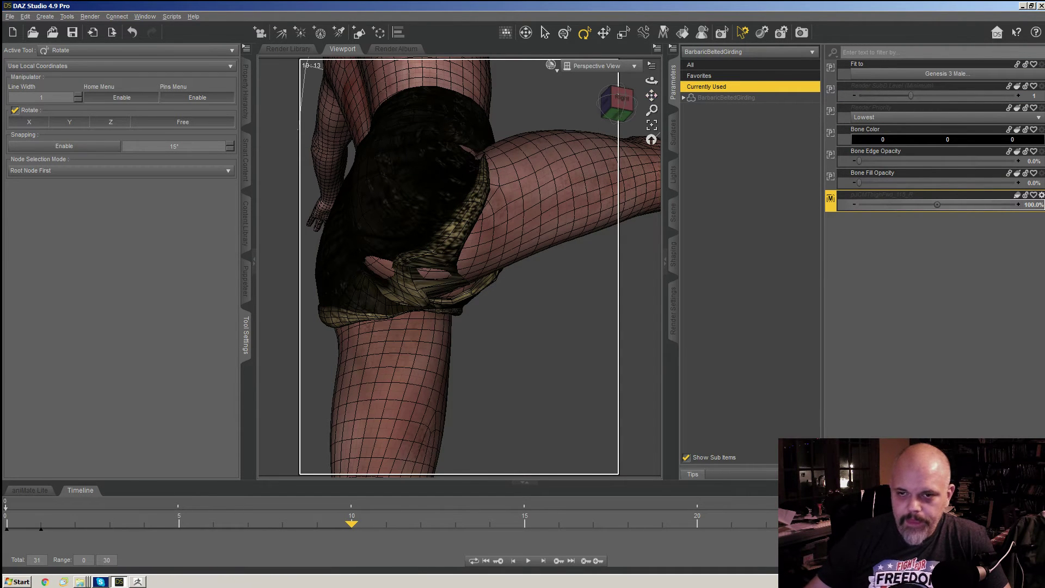
- Compare the shorts' fit around the right hip at frame 10 with frame 5
{"action": "mouse_move", "coordinate": [618, 103]}
{"action": "left_mouse_down"}
{"action": "mouse_move", "coordinate": [588, 115]}
{"action": "mouse_move", "coordinate": [615, 102]}
{"action": "left_mouse_up"}
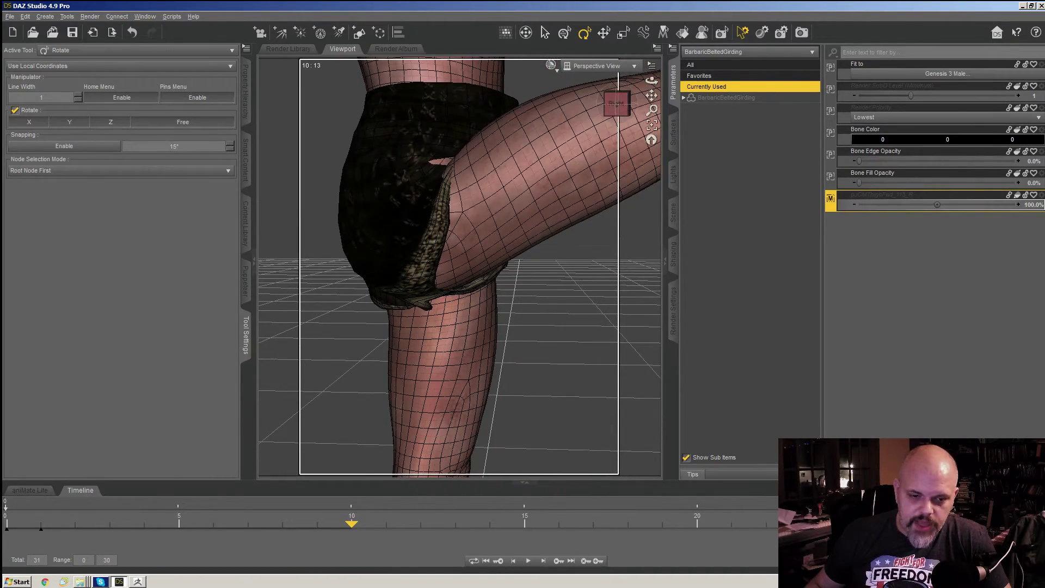
{"action": "left_click_drag", "start_coordinate": [351, 524], "coordinate": [179, 523]}
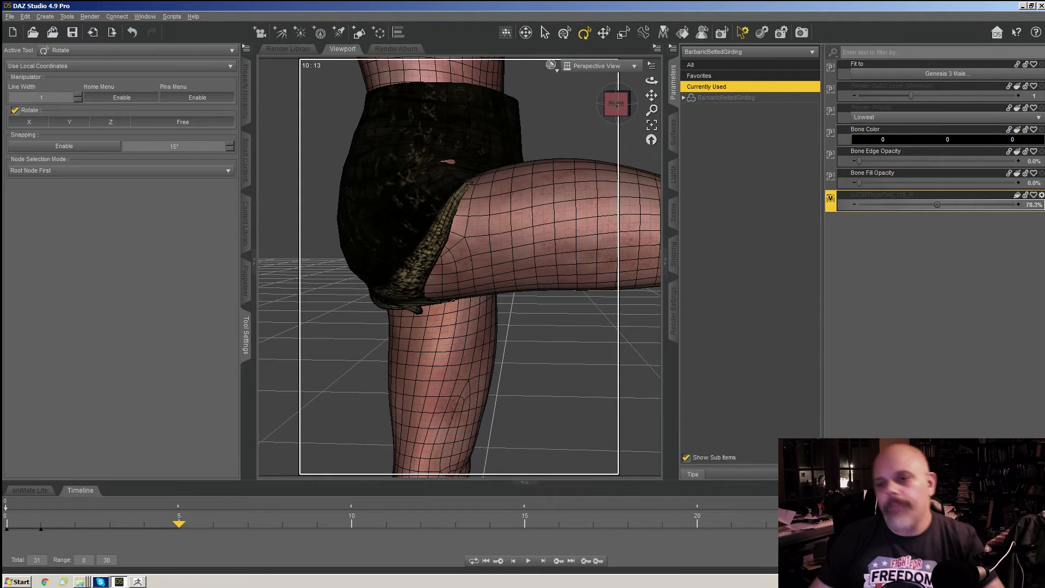
{"action": "left_click", "coordinate": [617, 105]}
{"action": "left_click", "coordinate": [609, 98]}
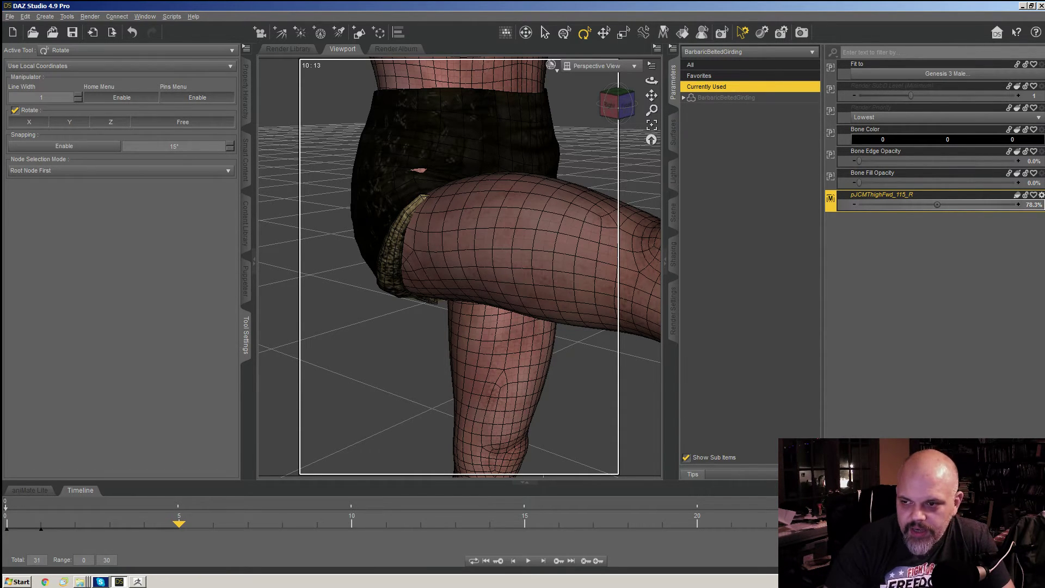
- Mark the corrective morph pJCMThighFwd_115_R as a favorite
{"action": "mouse_move", "coordinate": [1002, 205]}
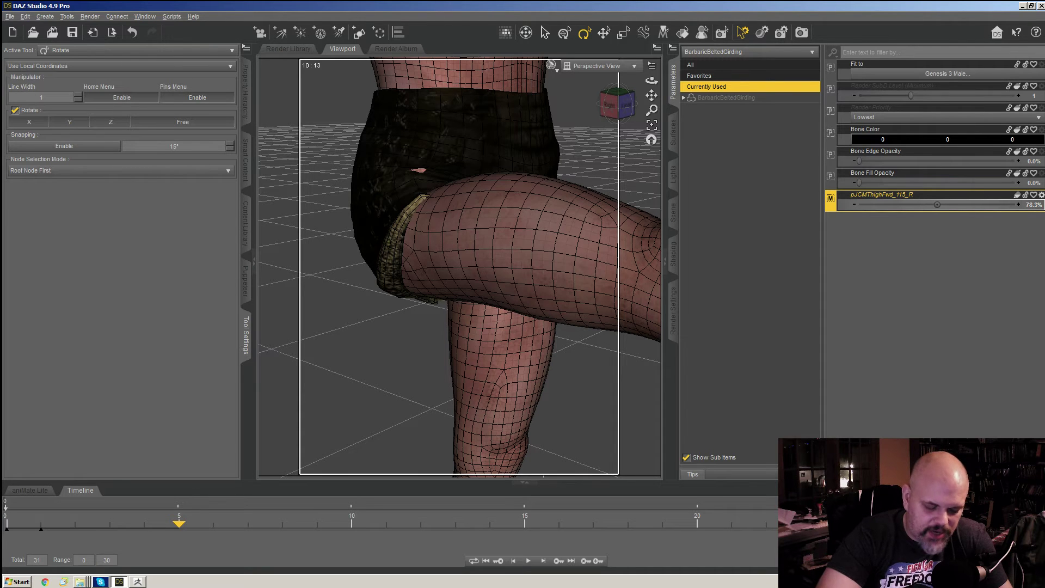
{"action": "mouse_move", "coordinate": [1012, 205]}
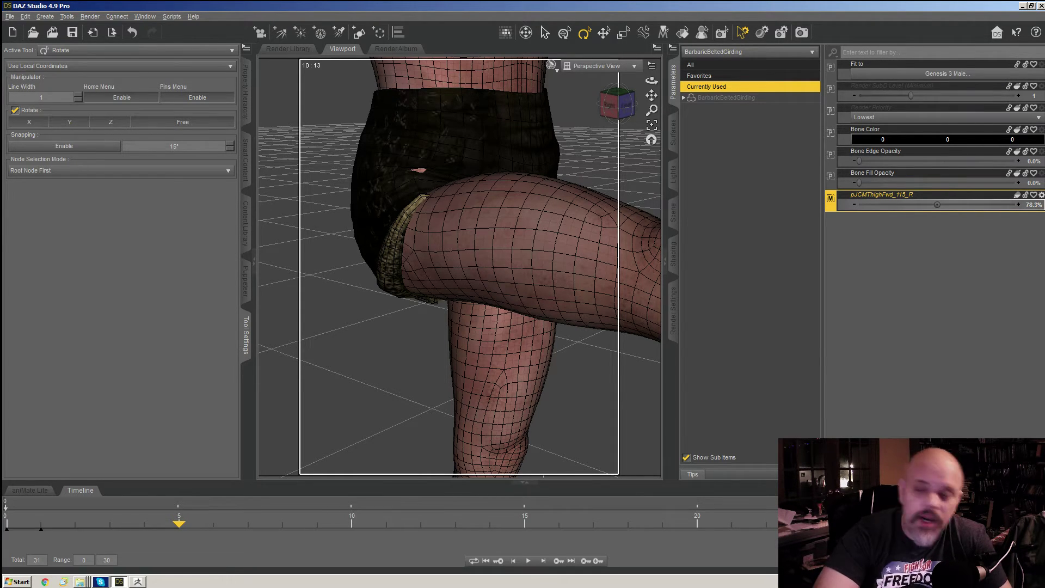
{"action": "mouse_move", "coordinate": [971, 203]}
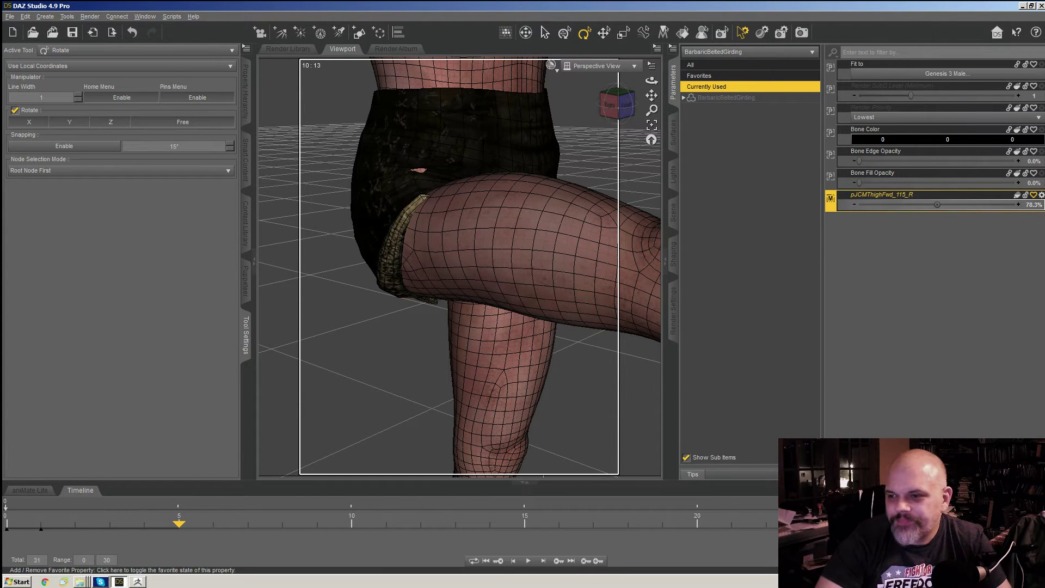
{"action": "left_click", "coordinate": [1033, 195]}
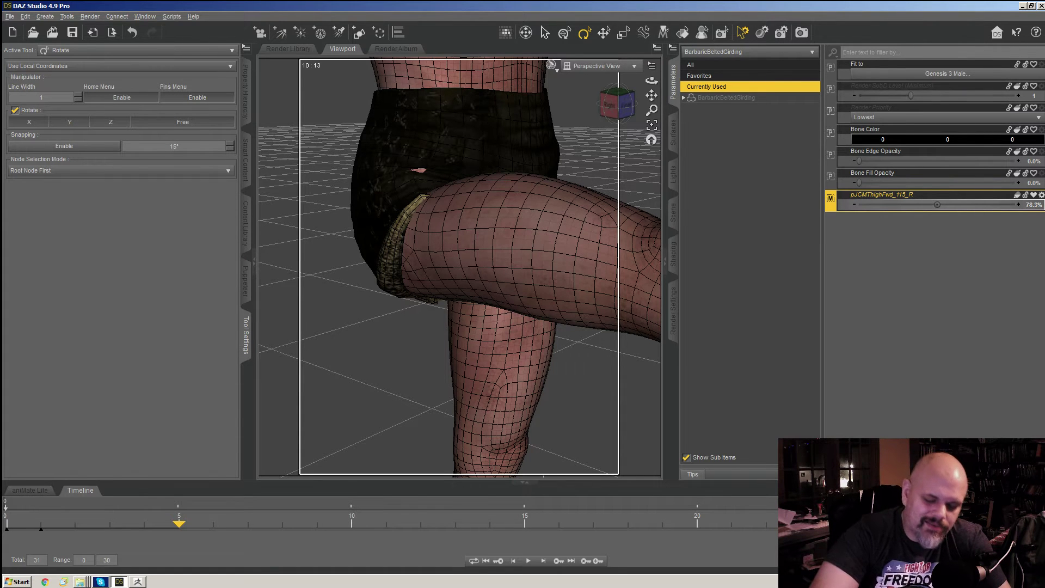
{"action": "mouse_move", "coordinate": [864, 196]}
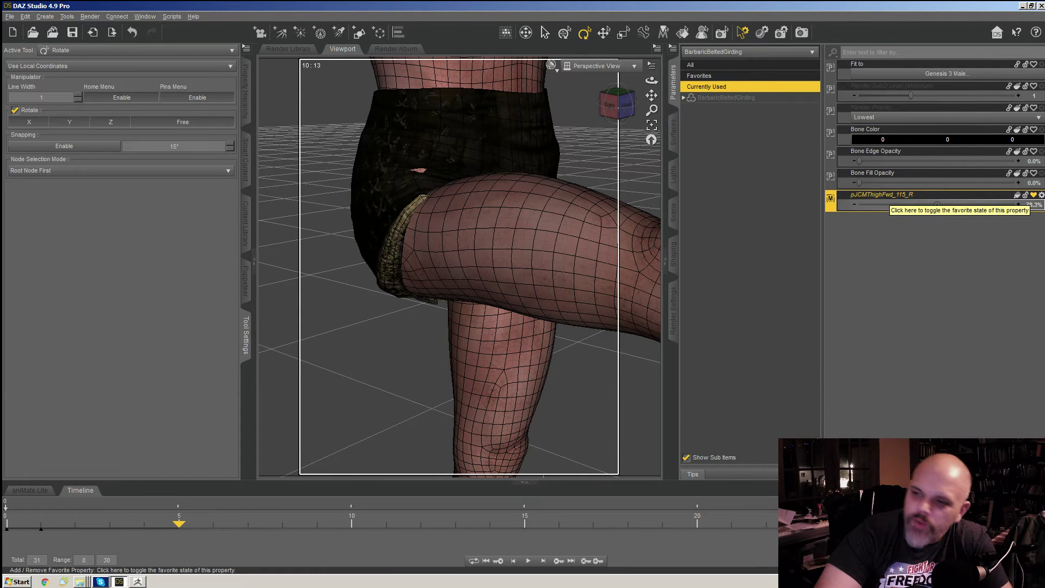
{"action": "left_click", "coordinate": [1033, 195]}
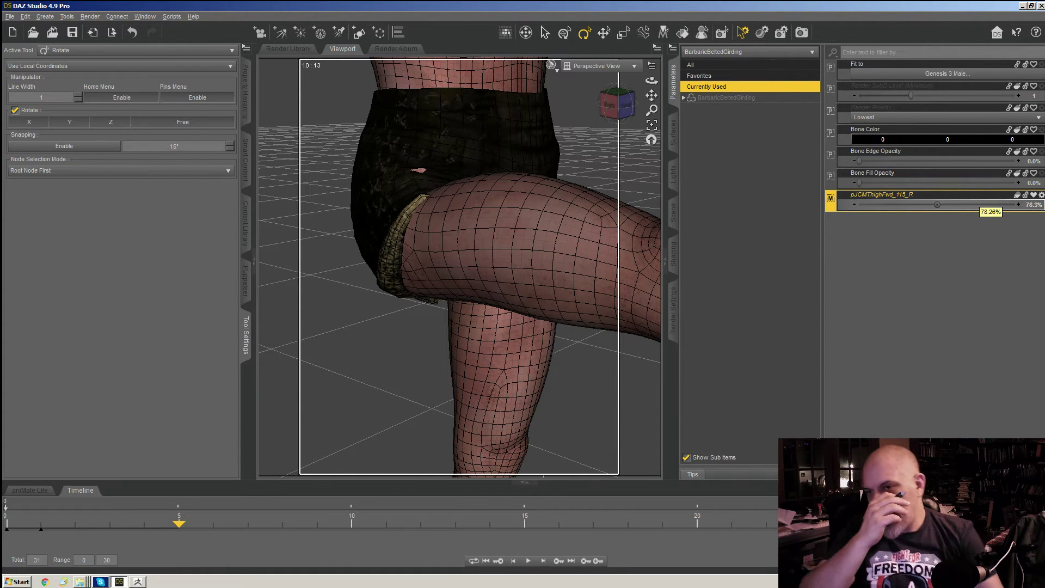
- Activate the Geometry Editor on the shorts, switch it to vertex selection and check the selected vertices from several sides
{"action": "left_click", "coordinate": [617, 105]}
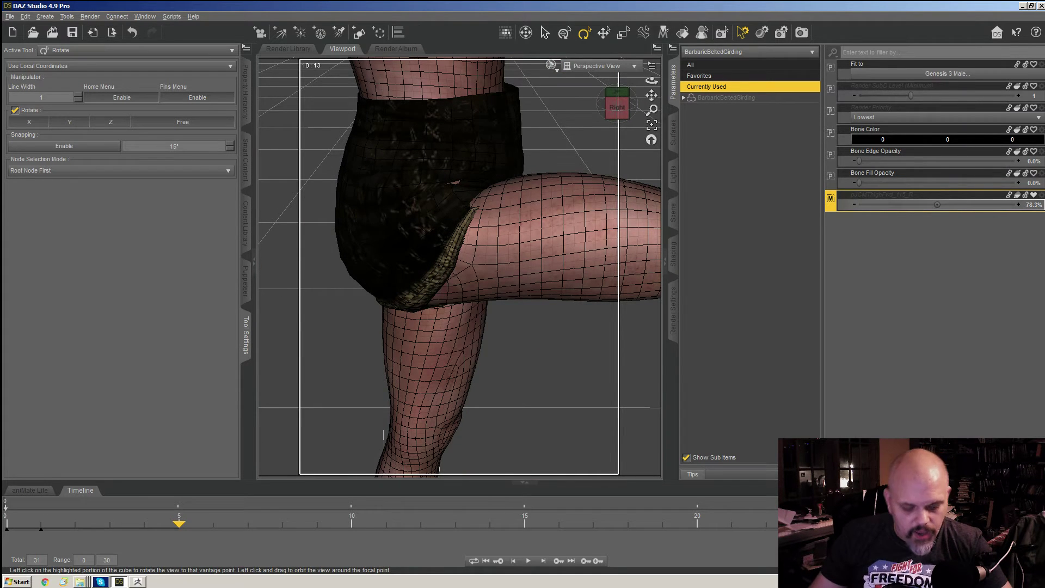
{"action": "key", "text": "alt+shift+g"}
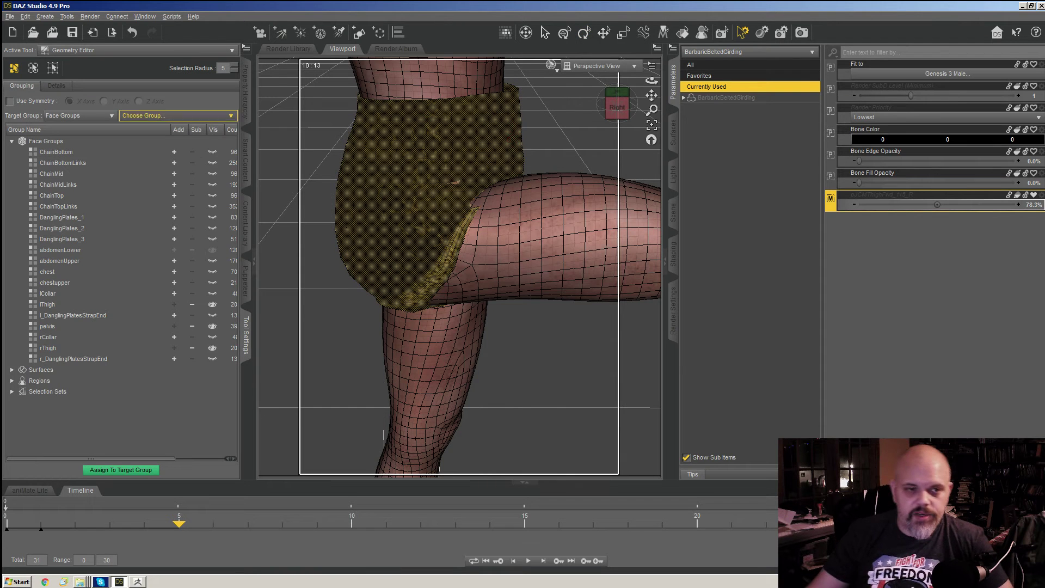
{"action": "left_click", "coordinate": [52, 68]}
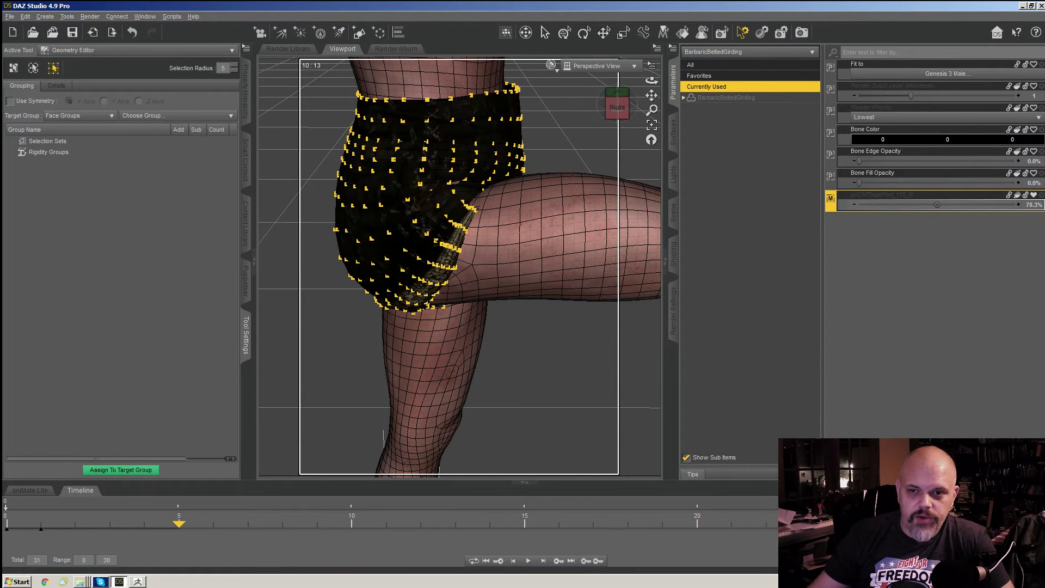
{"action": "left_click_drag", "start_coordinate": [652, 81], "coordinate": [520, 94]}
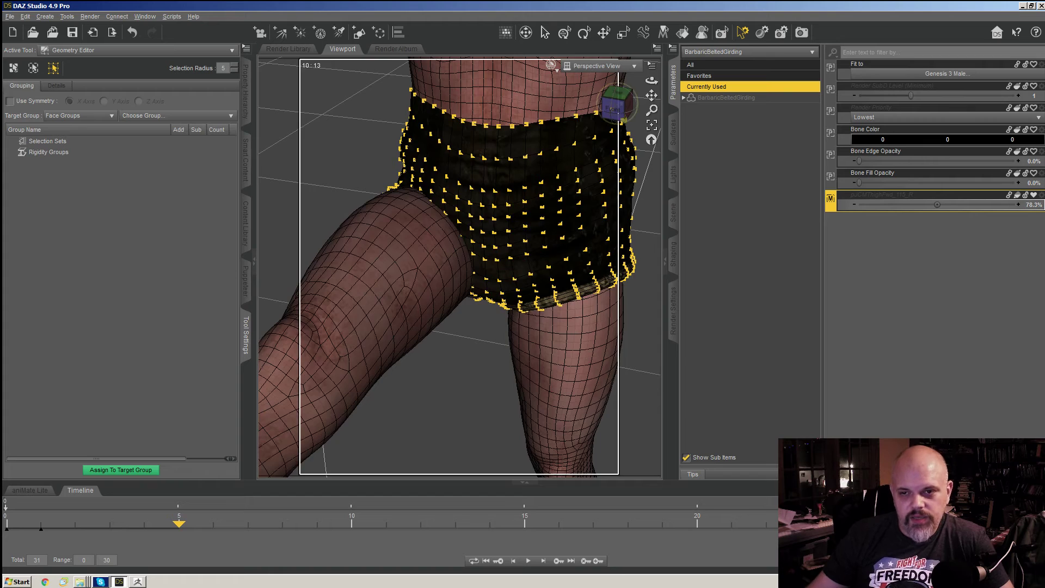
{"action": "left_click", "coordinate": [616, 106]}
{"action": "left_click", "coordinate": [619, 106]}
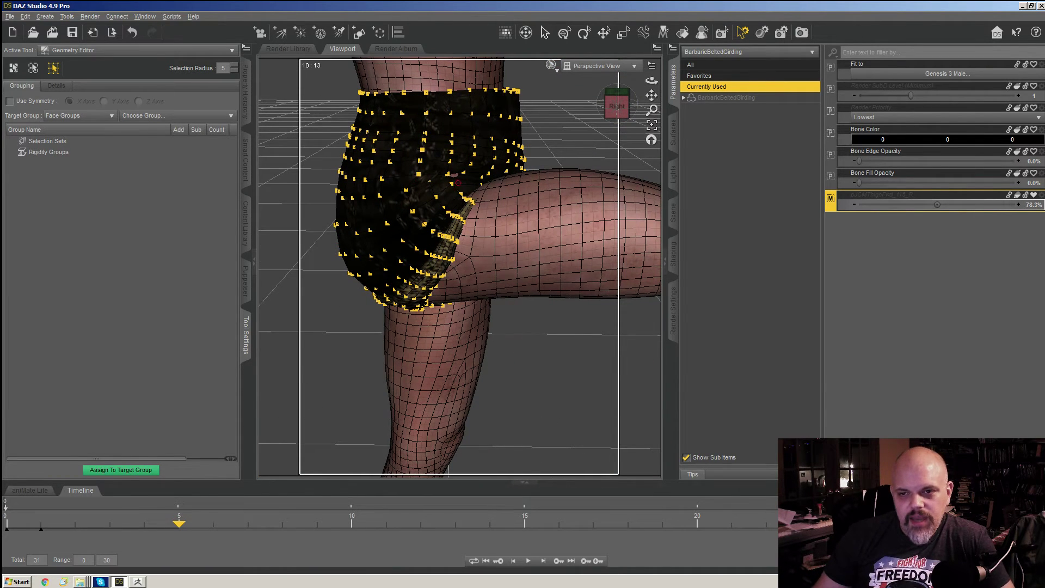
- Remove pJCMThighFwd_115_L from the favorites and show the currently used parameters again
{"action": "left_click", "coordinate": [698, 75]}
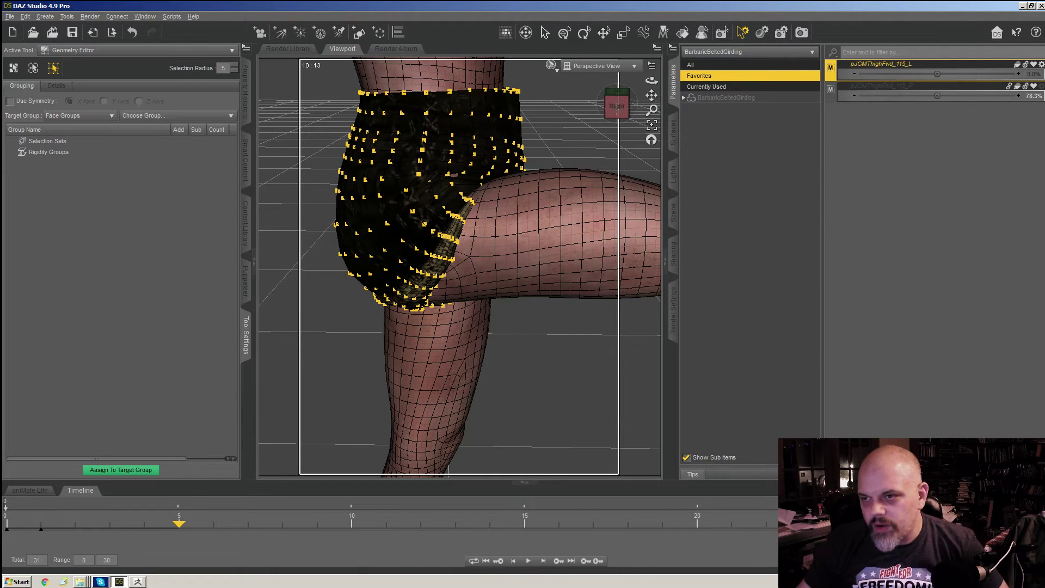
{"action": "left_click", "coordinate": [1034, 64]}
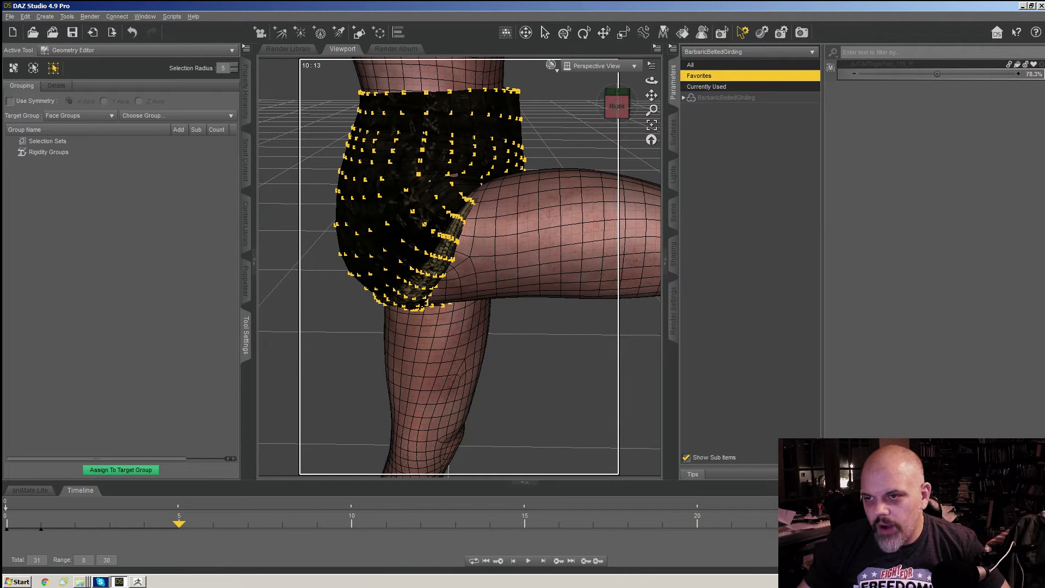
{"action": "left_click", "coordinate": [706, 87]}
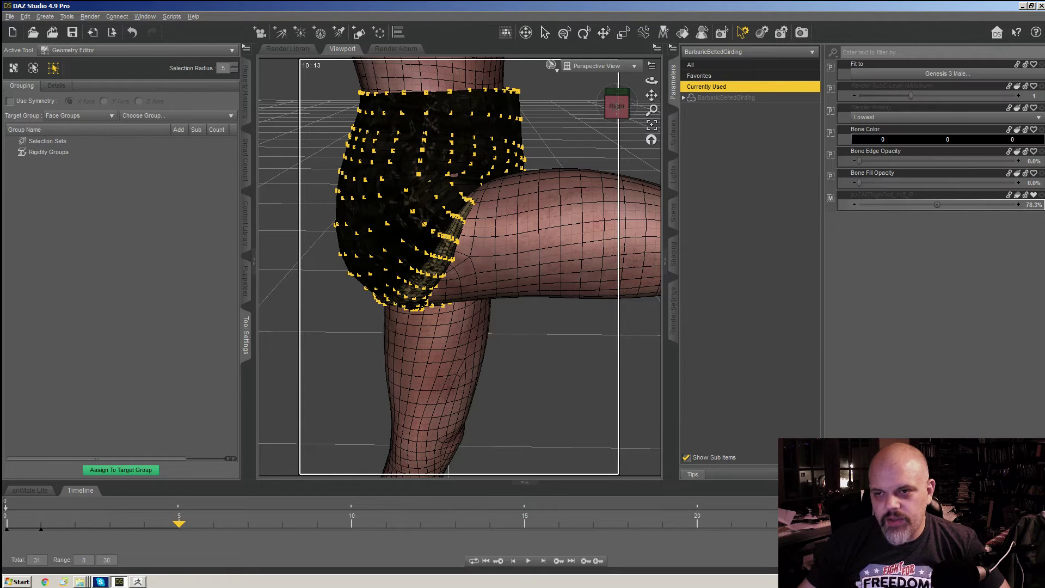
- Clear the selected vertices' deltas from the favorite morph and examine the shorts around the right thigh
{"action": "left_click_drag", "start_coordinate": [617, 106], "coordinate": [606, 107]}
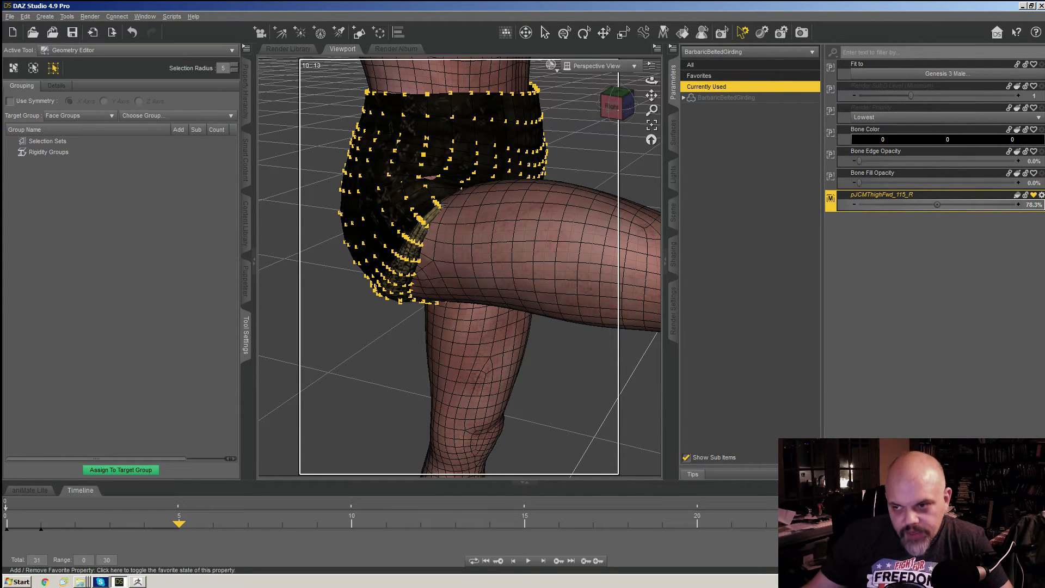
{"action": "left_click_drag", "start_coordinate": [615, 105], "coordinate": [613, 108]}
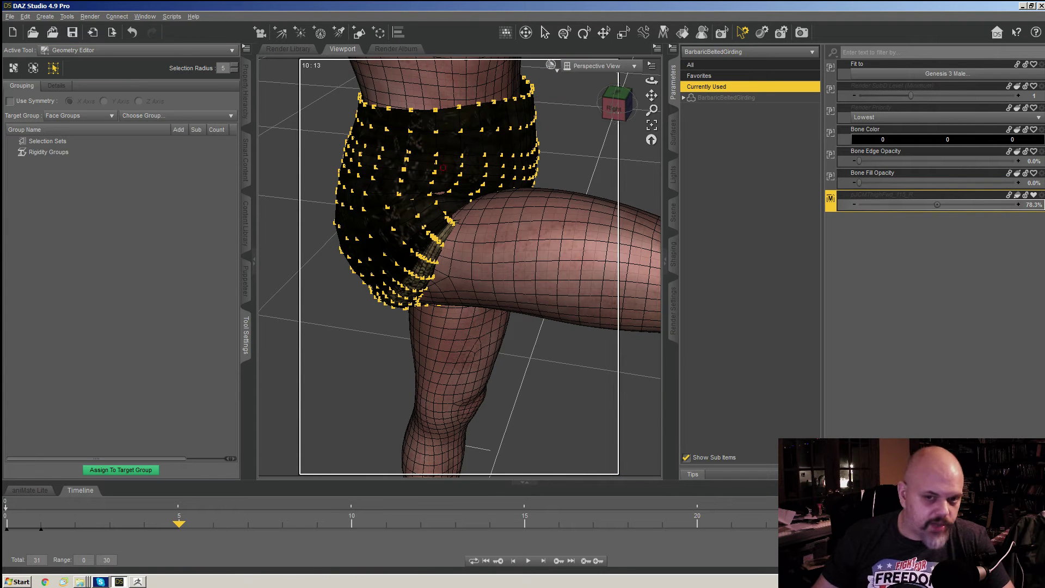
{"action": "right_click", "coordinate": [463, 159]}
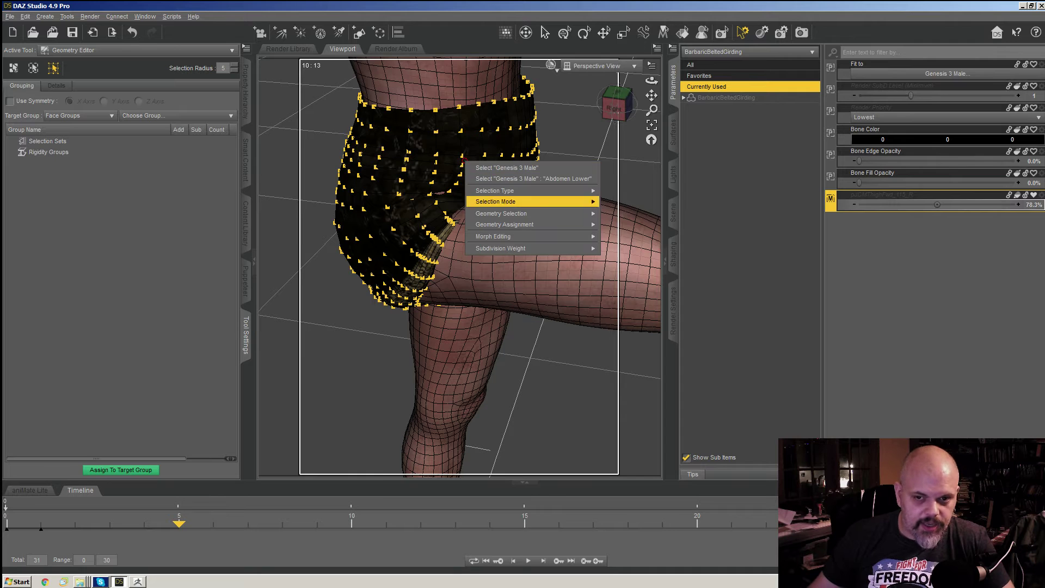
{"action": "mouse_move", "coordinate": [522, 236]}
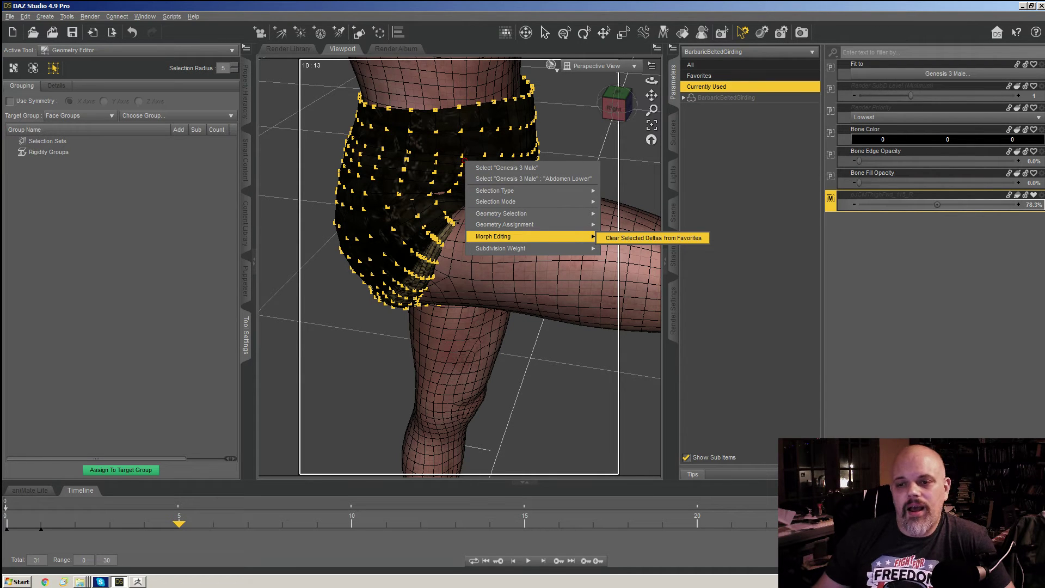
{"action": "left_click", "coordinate": [653, 238]}
{"action": "middle_click_drag", "start_coordinate": [442, 230], "coordinate": [403, 327]}
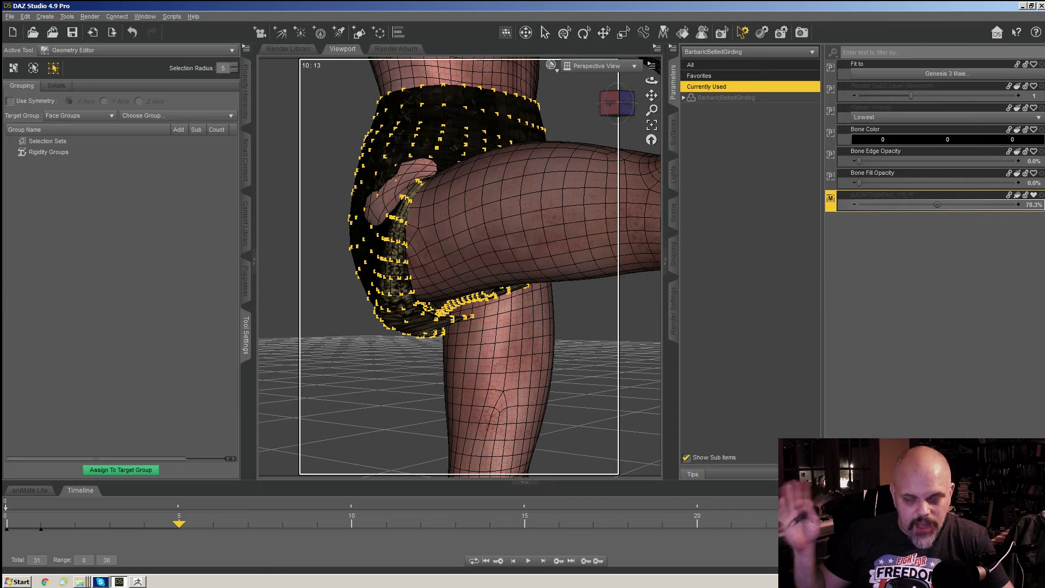
{"action": "middle_click_drag", "start_coordinate": [403, 328], "coordinate": [389, 328]}
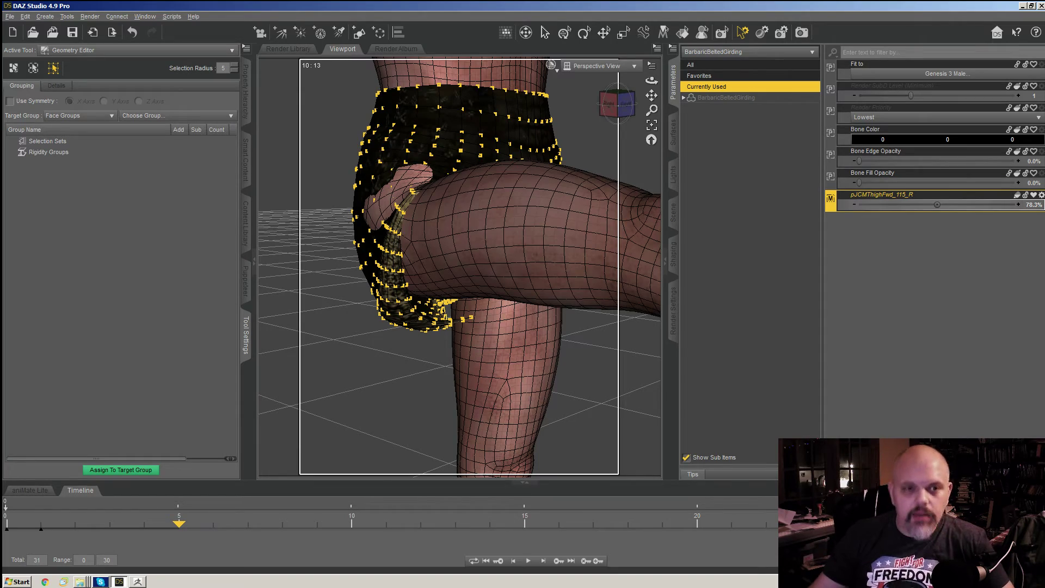
- Switch to polygon selection, deselect the whole garment and select only the rThigh face group
{"action": "left_click", "coordinate": [14, 68]}
{"action": "middle_click_drag", "start_coordinate": [506, 229], "coordinate": [400, 156]}
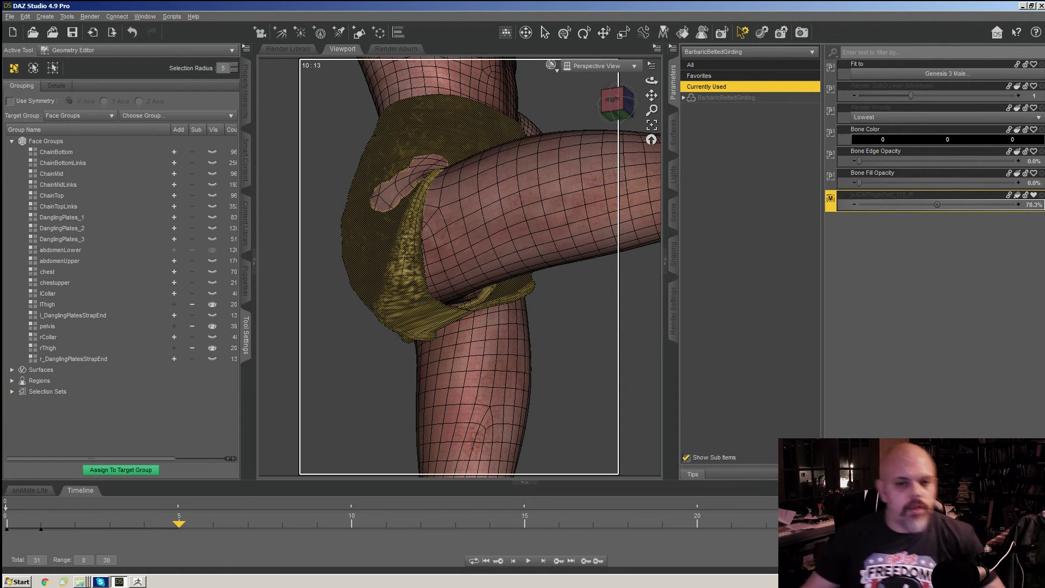
{"action": "left_click", "coordinate": [615, 101]}
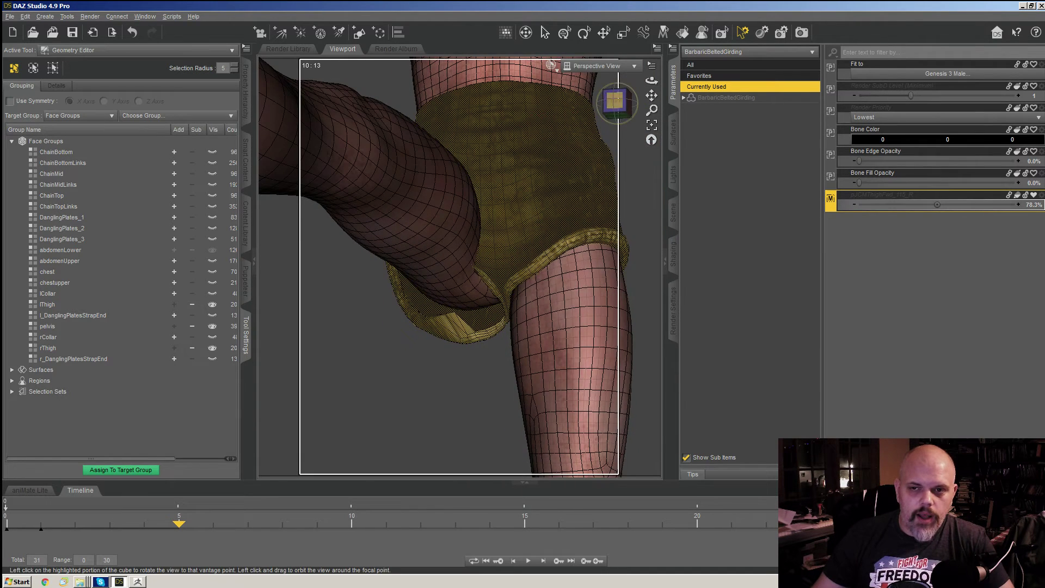
{"action": "left_click", "coordinate": [452, 329]}
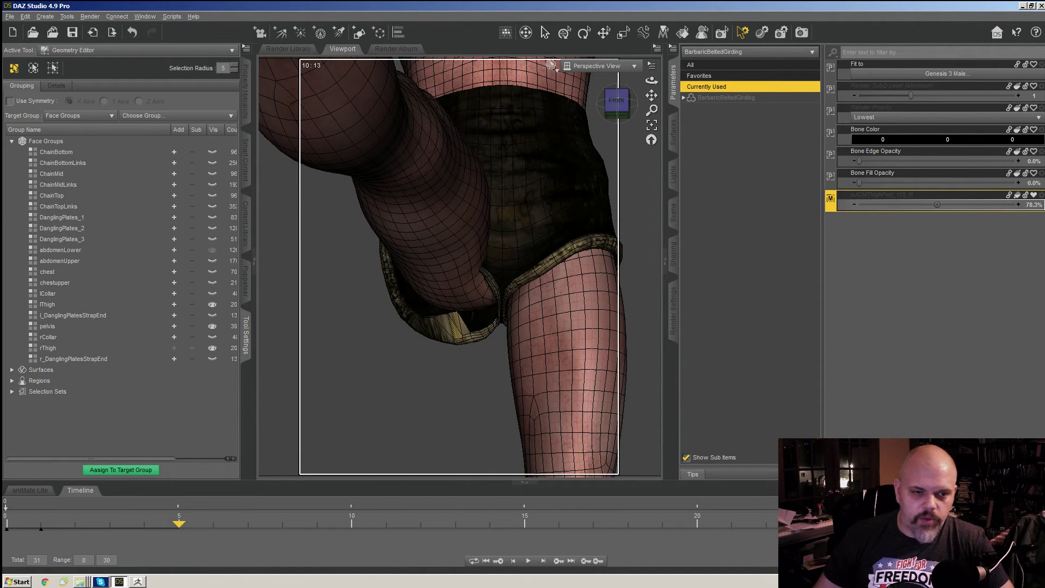
{"action": "left_click", "coordinate": [48, 348]}
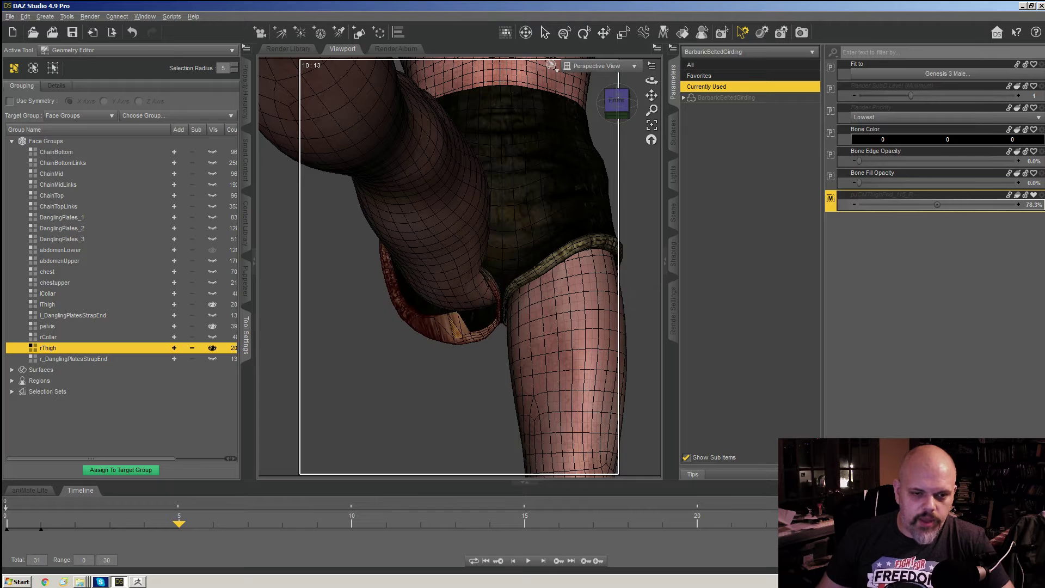
{"action": "left_click", "coordinate": [174, 348]}
{"action": "left_click_drag", "start_coordinate": [652, 80], "coordinate": [762, 114]}
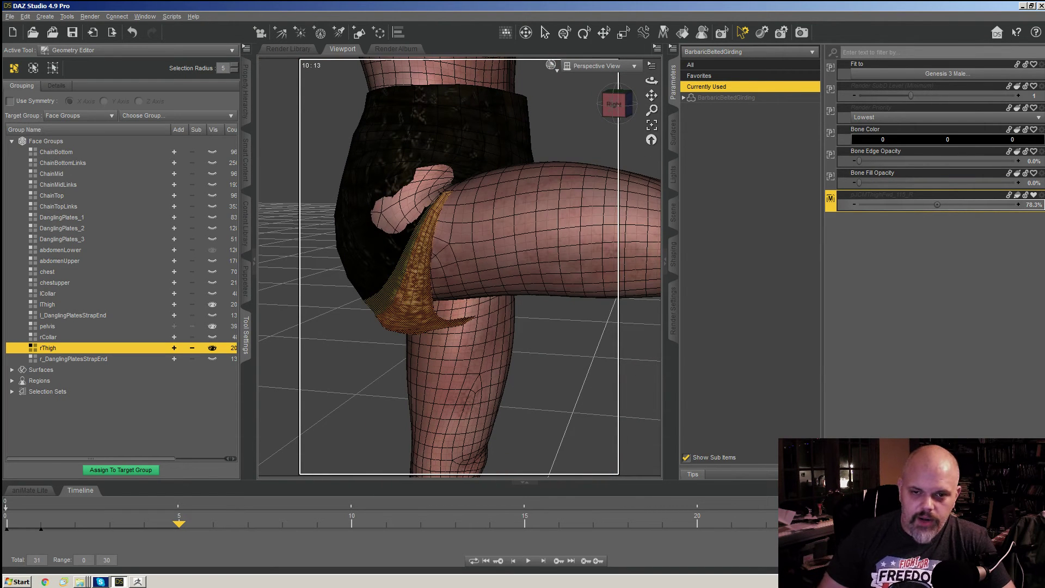
- Set the Geometry Editor's selection radius to 20
{"action": "left_click_drag", "start_coordinate": [651, 81], "coordinate": [544, 41]}
{"action": "left_click_drag", "start_coordinate": [474, 308], "coordinate": [450, 130], "text": "ctrl+alt"}
{"action": "left_click_drag", "start_coordinate": [220, 68], "coordinate": [243, 65]}
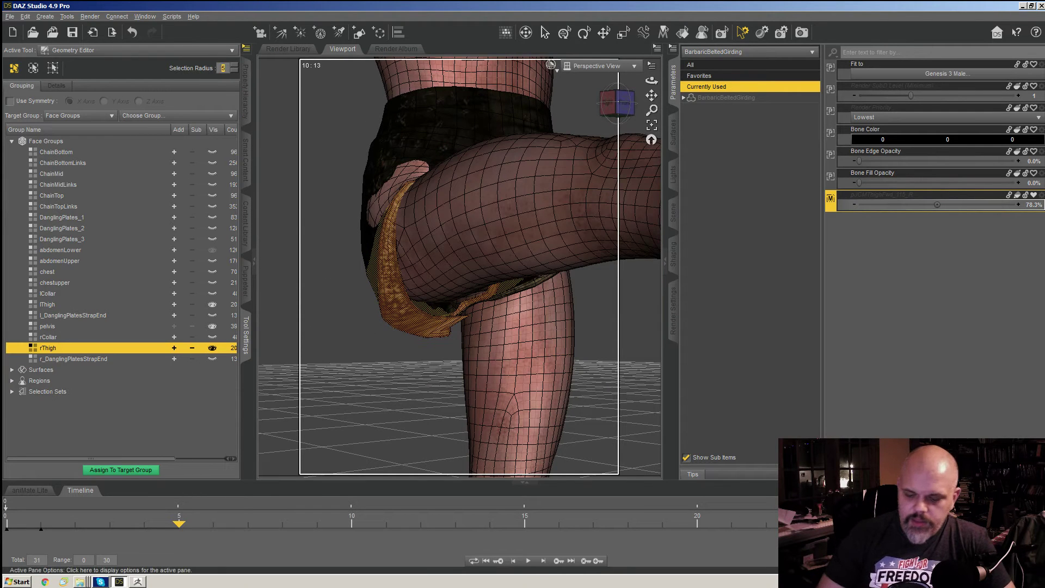
{"action": "type", "text": "20"}
{"action": "key", "text": "Return"}
- View the shorts from the front and step the timeline back from frame 5 to frame 0
{"action": "mouse_move", "coordinate": [406, 144]}
{"action": "left_mouse_down", "text": "ctrl+alt"}
{"action": "mouse_move", "coordinate": [454, 195]}
{"action": "mouse_move", "coordinate": [376, 245]}
{"action": "mouse_move", "coordinate": [359, 240]}
{"action": "mouse_move", "coordinate": [391, 174]}
{"action": "mouse_move", "coordinate": [504, 220]}
{"action": "mouse_move", "coordinate": [442, 206]}
{"action": "left_mouse_up", "text": "ctrl+alt"}
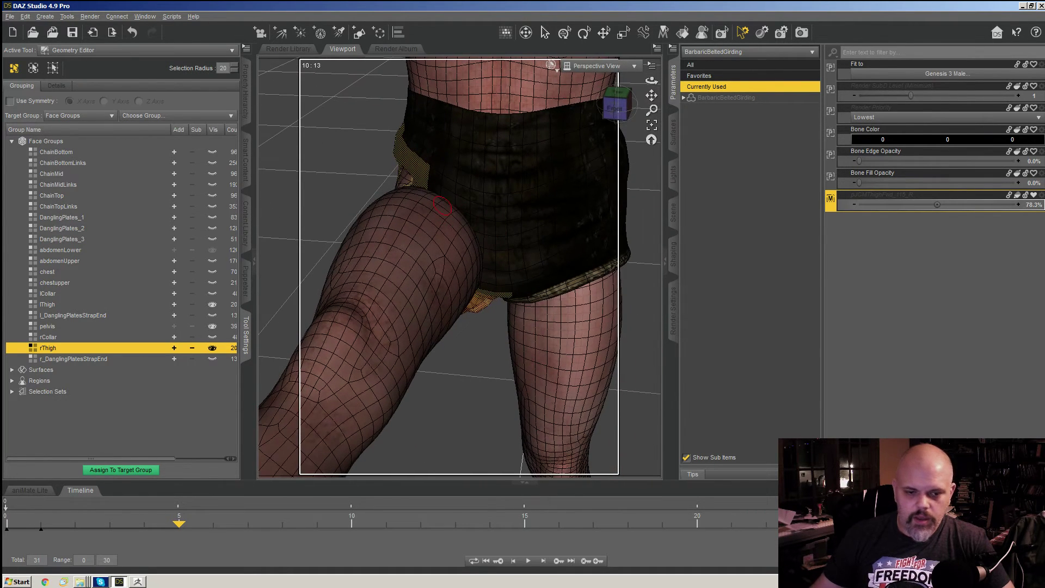
{"action": "key", "text": "Left"}
{"action": "key", "text": "Left"}
{"action": "key", "text": "Left"}
{"action": "key", "text": "Left"}
{"action": "key", "text": "Left"}
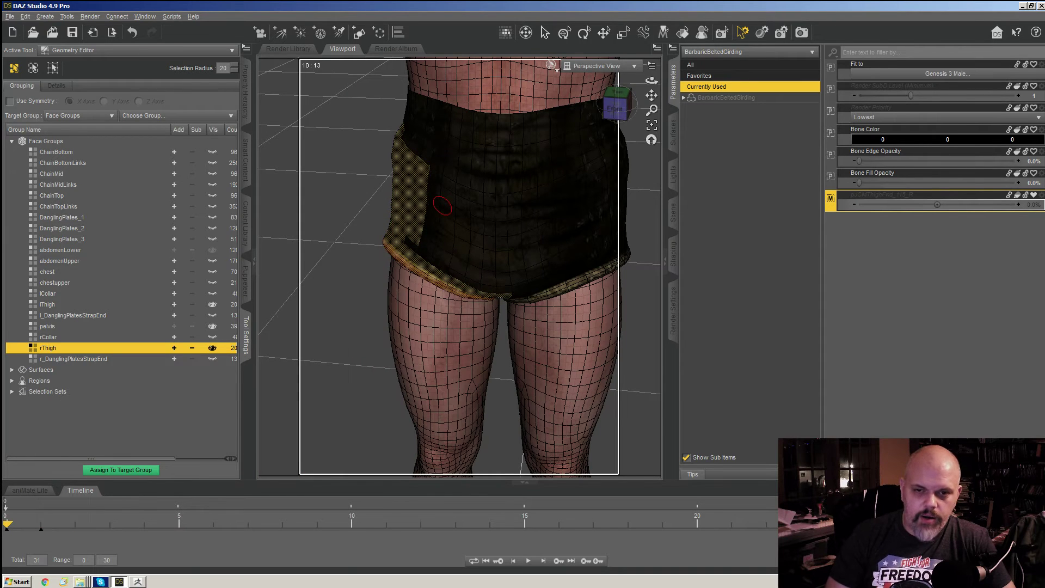
- Add the polygons across the right front half of the shorts to the selection and inspect that side at frame 5
{"action": "left_click_drag", "start_coordinate": [442, 206], "coordinate": [444, 182], "text": "ctrl+alt"}
{"action": "mouse_move", "coordinate": [422, 230]}
{"action": "left_mouse_down", "text": "ctrl"}
{"action": "mouse_move", "coordinate": [496, 229]}
{"action": "mouse_move", "coordinate": [493, 163]}
{"action": "mouse_move", "coordinate": [452, 144]}
{"action": "mouse_move", "coordinate": [480, 147]}
{"action": "mouse_move", "coordinate": [474, 128]}
{"action": "mouse_move", "coordinate": [488, 136]}
{"action": "mouse_move", "coordinate": [479, 125]}
{"action": "mouse_move", "coordinate": [454, 155]}
{"action": "mouse_move", "coordinate": [370, 139]}
{"action": "mouse_move", "coordinate": [348, 262]}
{"action": "mouse_move", "coordinate": [403, 228]}
{"action": "mouse_move", "coordinate": [390, 163]}
{"action": "mouse_move", "coordinate": [473, 203]}
{"action": "mouse_move", "coordinate": [479, 255]}
{"action": "mouse_move", "coordinate": [457, 240]}
{"action": "mouse_move", "coordinate": [482, 262]}
{"action": "mouse_move", "coordinate": [475, 278]}
{"action": "left_mouse_up", "text": "ctrl"}
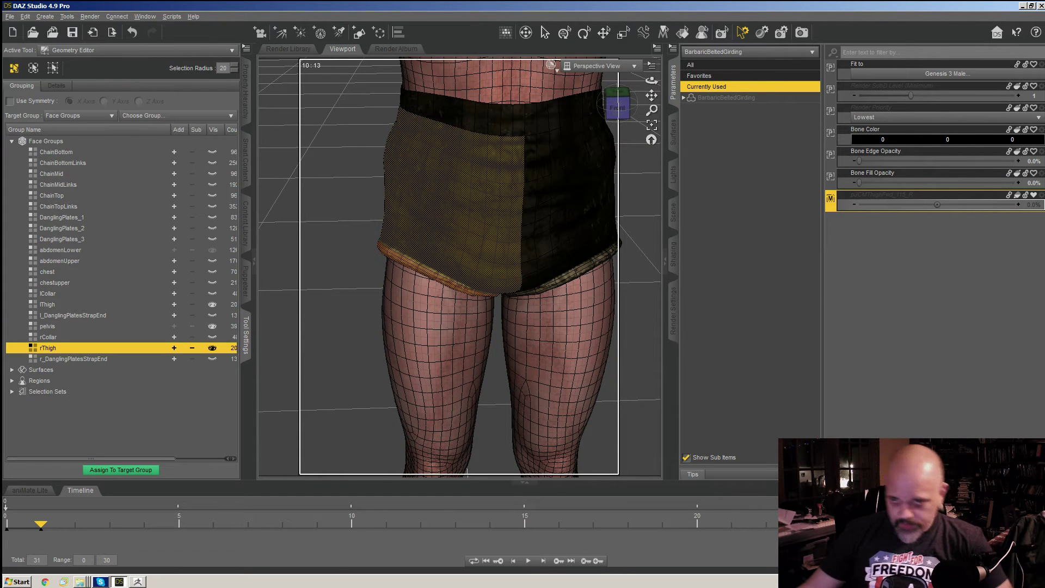
{"action": "mouse_move", "coordinate": [651, 80]}
{"action": "left_mouse_down"}
{"action": "mouse_move", "coordinate": [618, 72]}
{"action": "mouse_move", "coordinate": [649, 71]}
{"action": "left_mouse_up"}
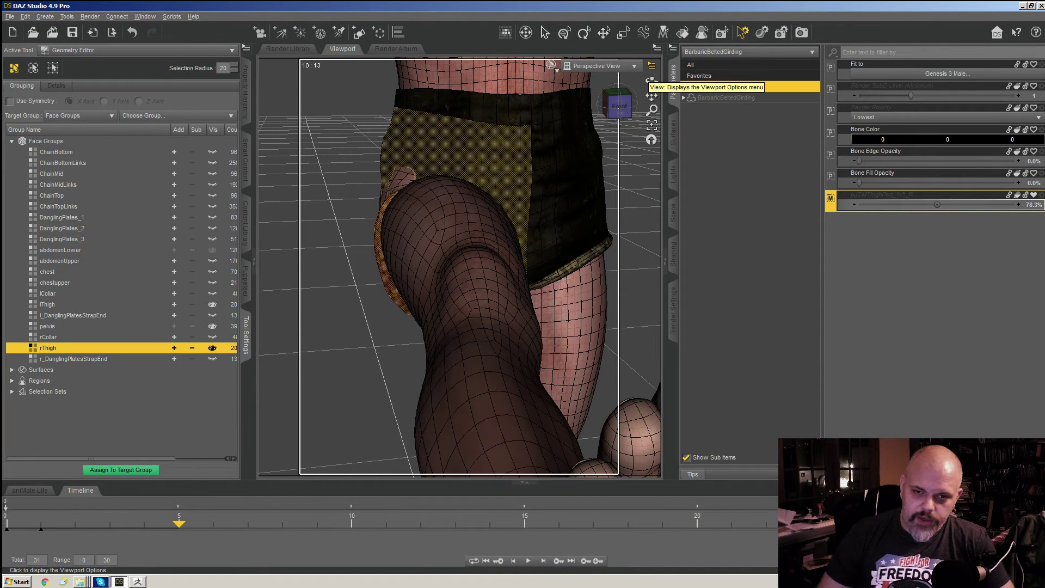
{"action": "mouse_move", "coordinate": [652, 80]}
{"action": "left_mouse_down"}
{"action": "mouse_move", "coordinate": [536, 125]}
{"action": "mouse_move", "coordinate": [507, 210]}
{"action": "left_mouse_up"}
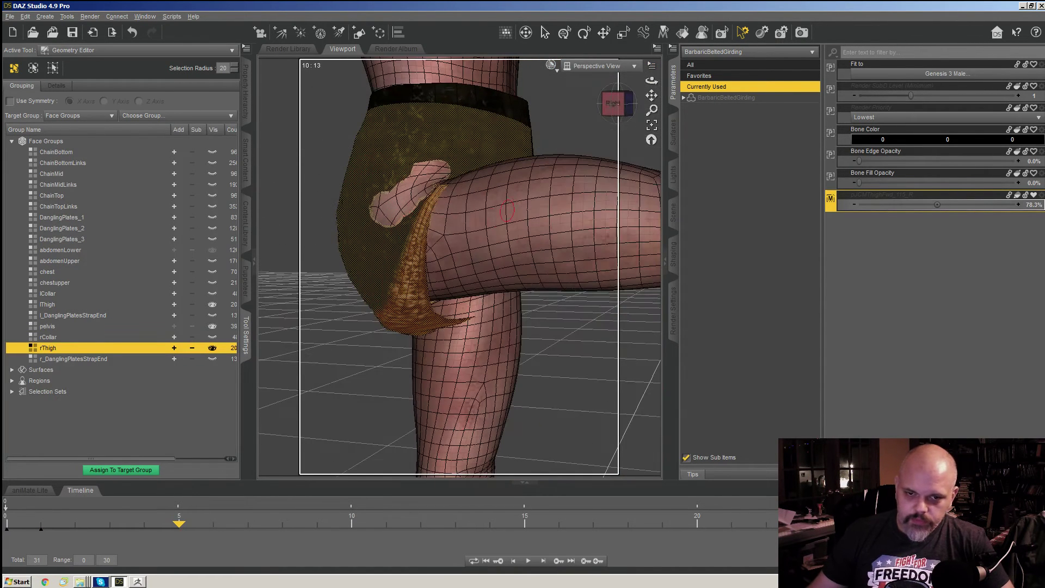
- Select the garment's Right Thigh Bend bone and activate the Node Weight Map Brush to display its General Weights
{"action": "right_click", "coordinate": [416, 250]}
{"action": "left_click", "coordinate": [422, 257]}
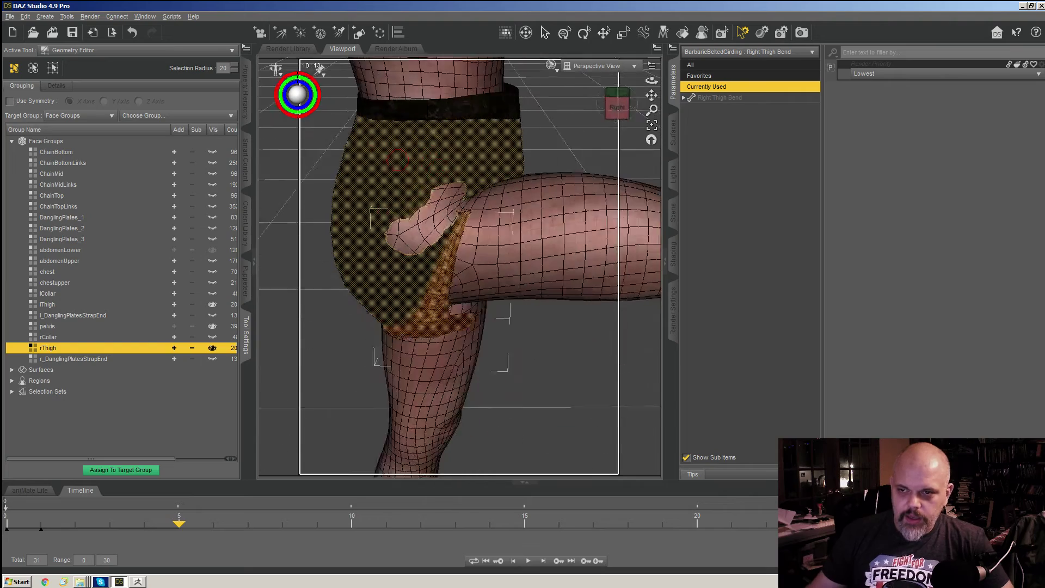
{"action": "mouse_move", "coordinate": [397, 161]}
{"action": "left_mouse_down", "text": "alt"}
{"action": "mouse_move", "coordinate": [514, 220]}
{"action": "mouse_move", "coordinate": [487, 215]}
{"action": "left_mouse_up", "text": "alt"}
{"action": "key", "text": "alt+shift+w"}
{"action": "mouse_move", "coordinate": [411, 214]}
{"action": "left_mouse_down", "text": "alt"}
{"action": "mouse_move", "coordinate": [399, 233]}
{"action": "mouse_move", "coordinate": [427, 240]}
{"action": "mouse_move", "coordinate": [439, 196]}
{"action": "left_mouse_up", "text": "alt"}
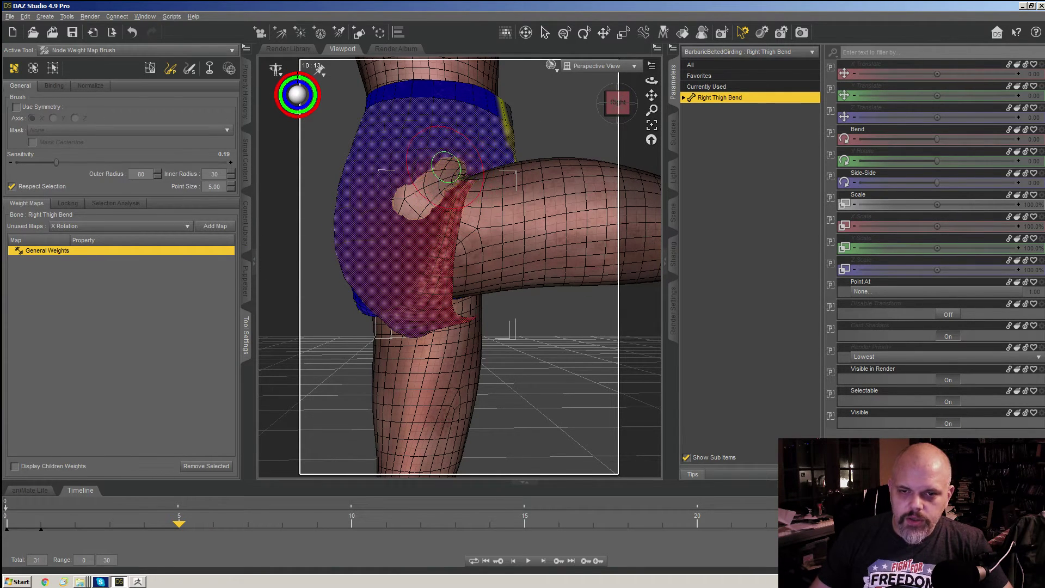
- Set the brush sensitivity to 0.27 at frame 2 and increase the Right Thigh Bend weights along the front of the right leg hem
{"action": "mouse_move", "coordinate": [446, 169]}
{"action": "left_mouse_down"}
{"action": "mouse_move", "coordinate": [389, 215]}
{"action": "mouse_move", "coordinate": [454, 267]}
{"action": "mouse_move", "coordinate": [443, 311]}
{"action": "left_mouse_up"}
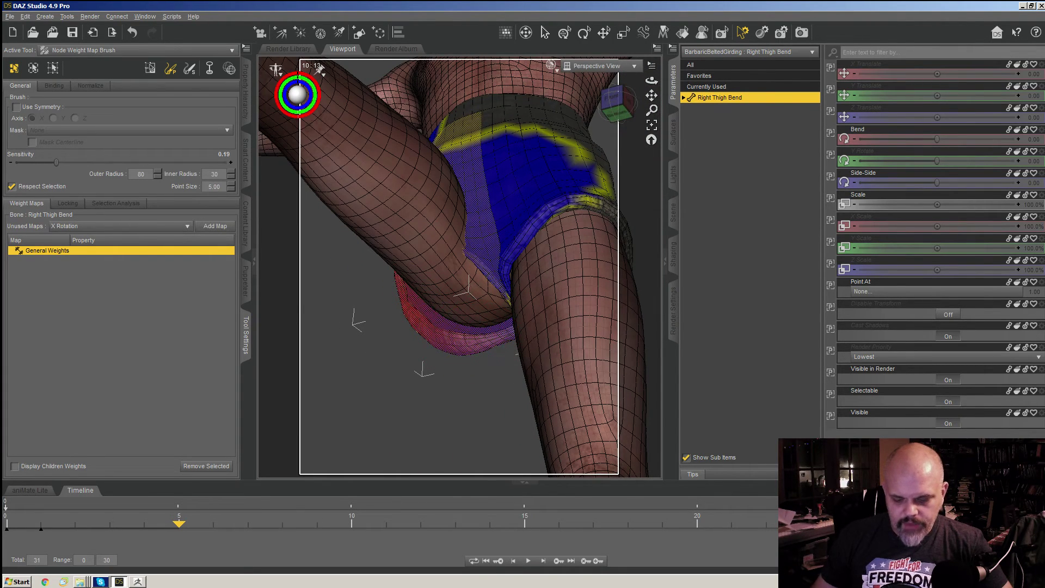
{"action": "left_click_drag", "start_coordinate": [179, 523], "coordinate": [75, 524]}
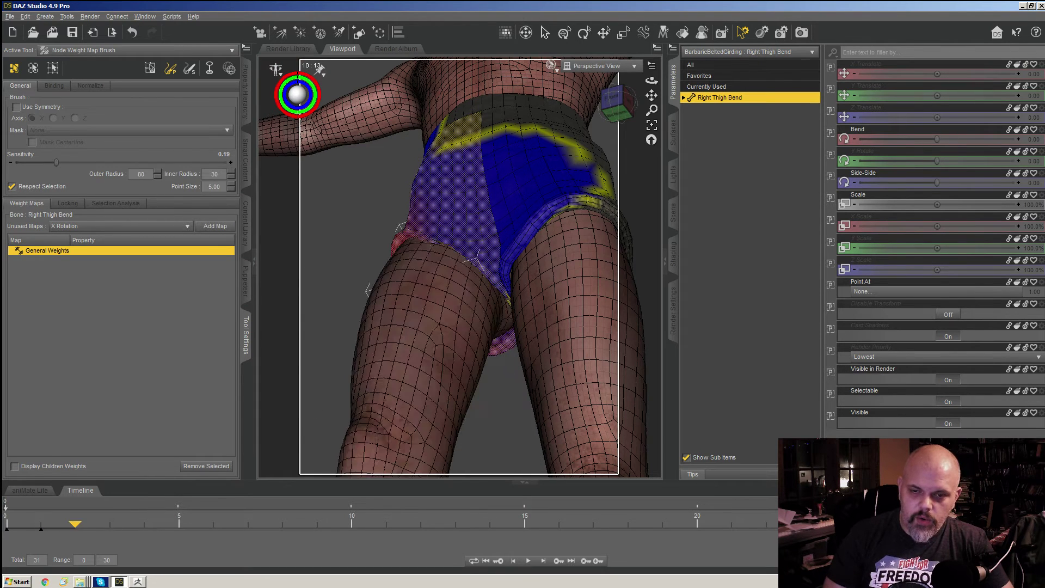
{"action": "mouse_move", "coordinate": [479, 234]}
{"action": "left_mouse_down", "text": "alt"}
{"action": "mouse_move", "coordinate": [479, 262]}
{"action": "mouse_move", "coordinate": [429, 281]}
{"action": "left_mouse_up", "text": "alt"}
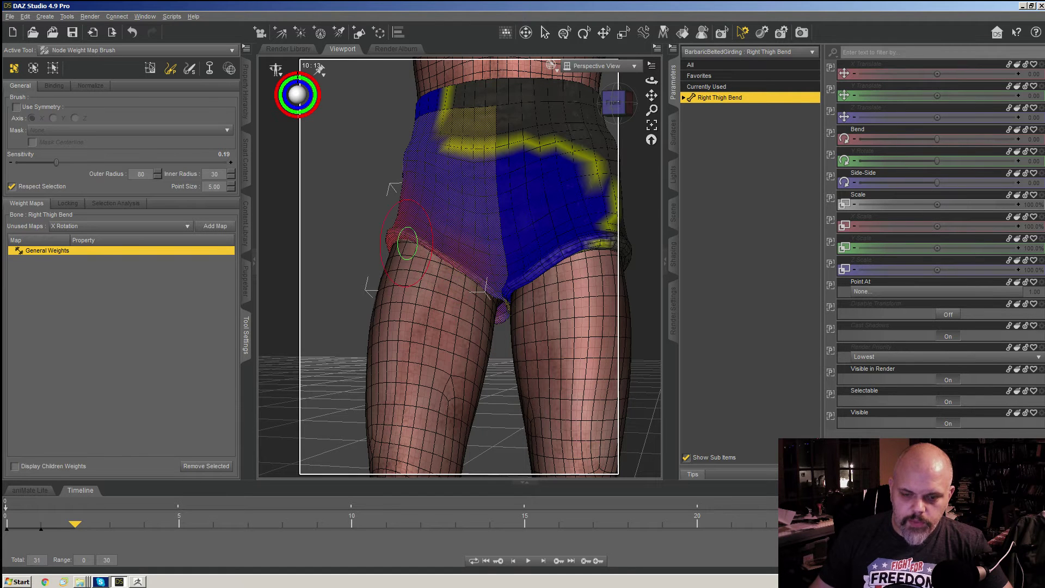
{"action": "key", "text": "space"}
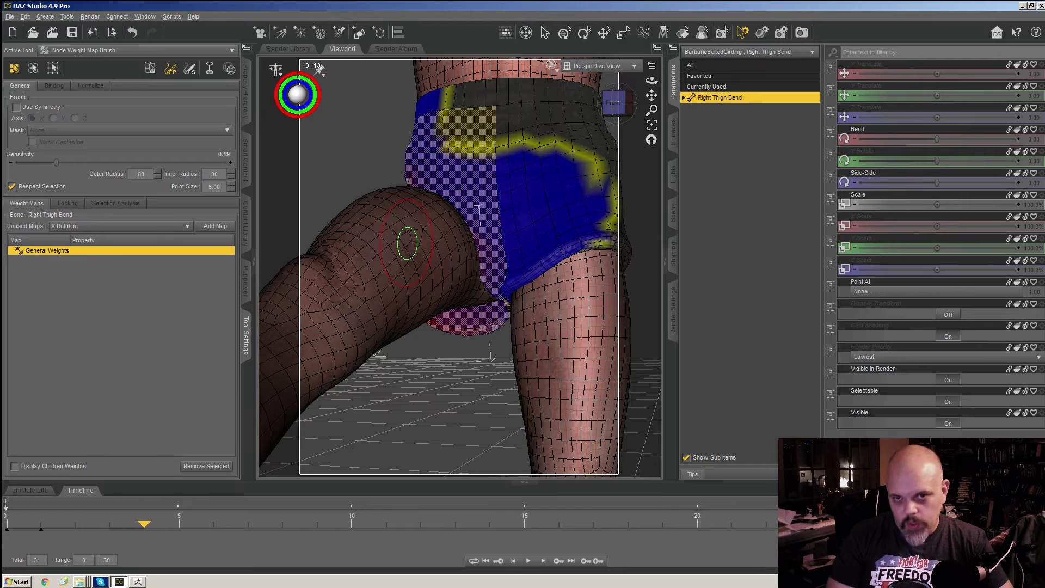
{"action": "key", "text": "Left"}
{"action": "key", "text": "Left"}
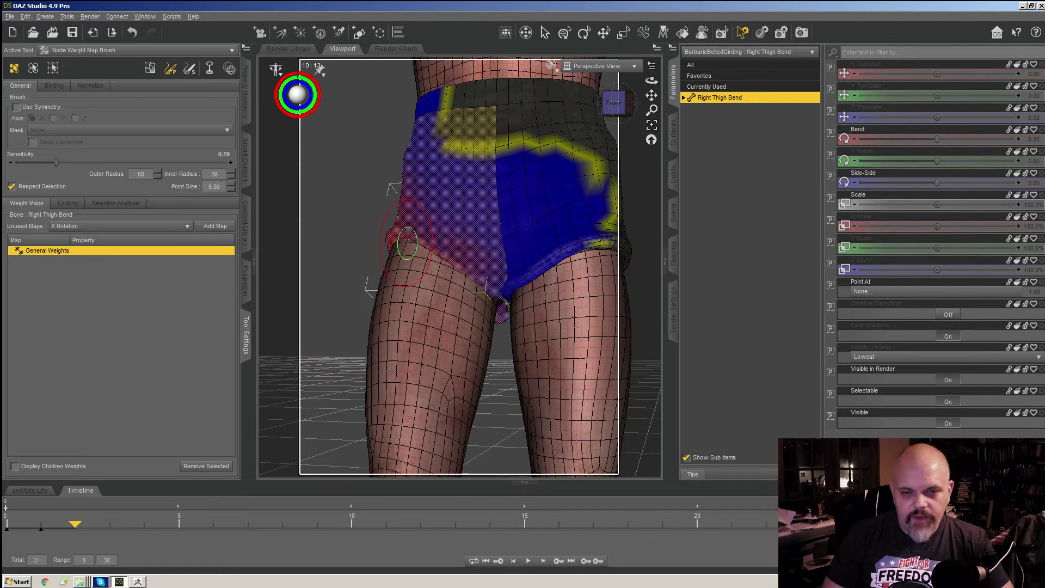
{"action": "left_click_drag", "start_coordinate": [56, 163], "coordinate": [72, 162]}
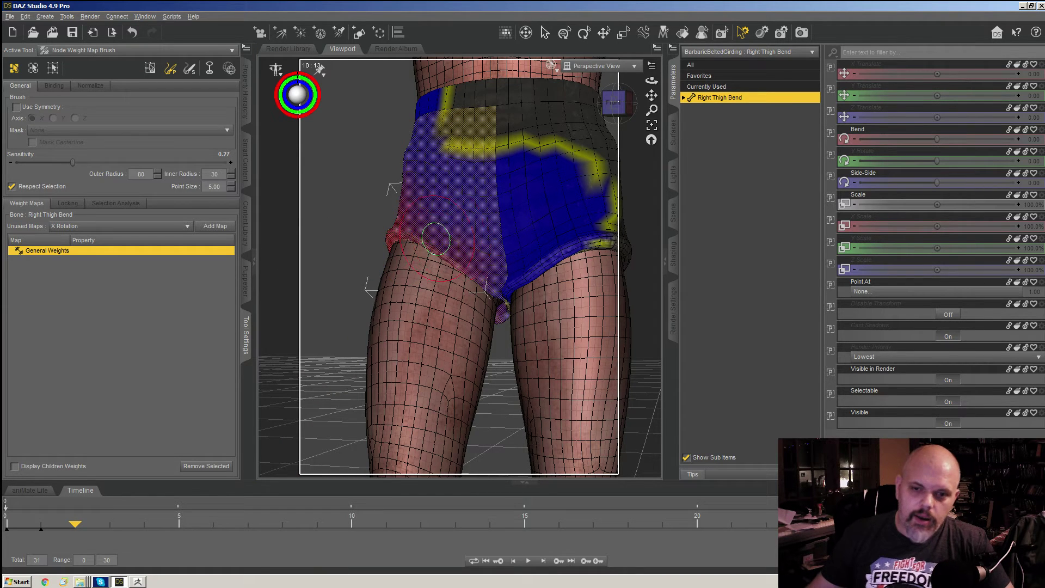
{"action": "mouse_move", "coordinate": [436, 238]}
{"action": "left_mouse_down"}
{"action": "mouse_move", "coordinate": [472, 277]}
{"action": "mouse_move", "coordinate": [425, 220]}
{"action": "mouse_move", "coordinate": [444, 233]}
{"action": "left_mouse_up"}
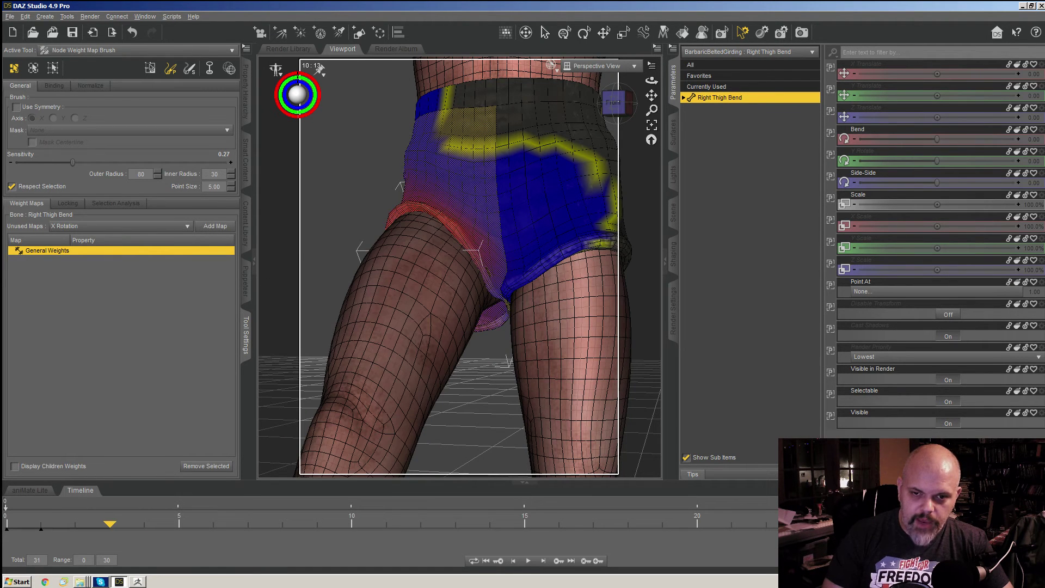
- Increase the thigh bend weights around the outer side of the right leg hem at frame 3
{"action": "middle_click_drag", "start_coordinate": [444, 235], "coordinate": [539, 288]}
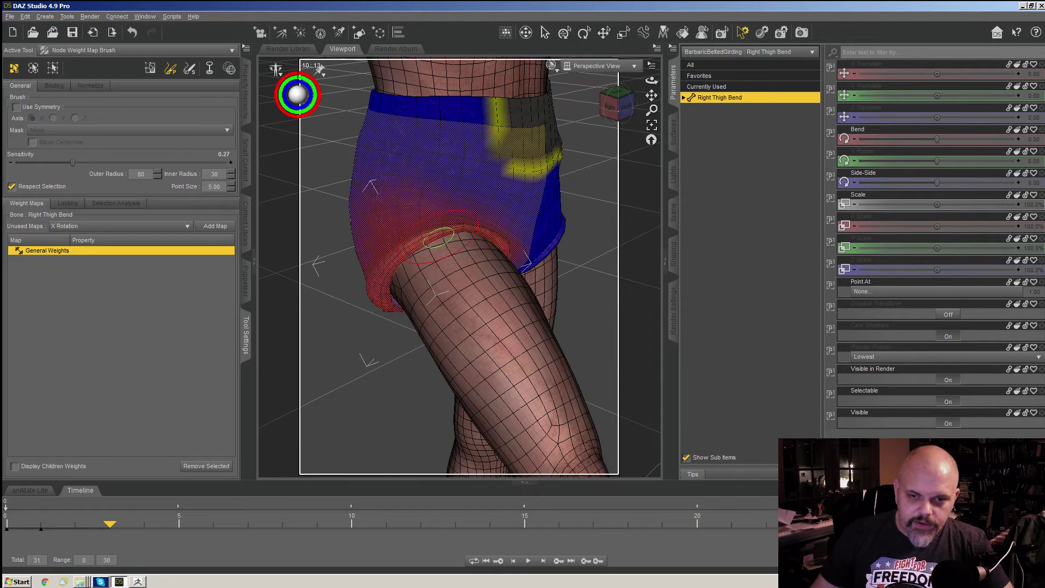
{"action": "mouse_move", "coordinate": [438, 237]}
{"action": "left_mouse_down"}
{"action": "mouse_move", "coordinate": [408, 239]}
{"action": "mouse_move", "coordinate": [392, 261]}
{"action": "mouse_move", "coordinate": [464, 232]}
{"action": "left_mouse_up"}
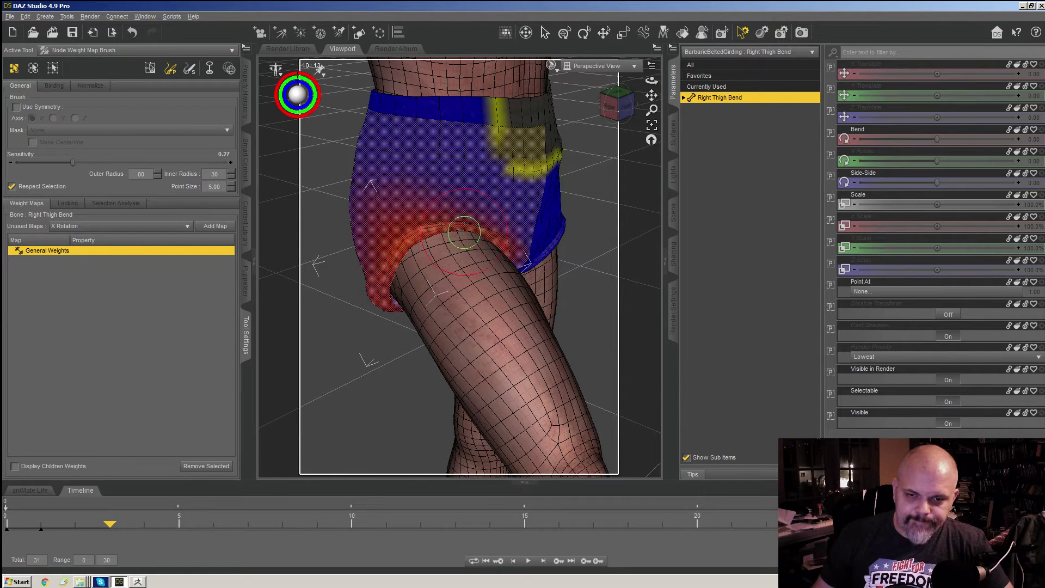
{"action": "middle_click_drag", "start_coordinate": [409, 251], "coordinate": [517, 272]}
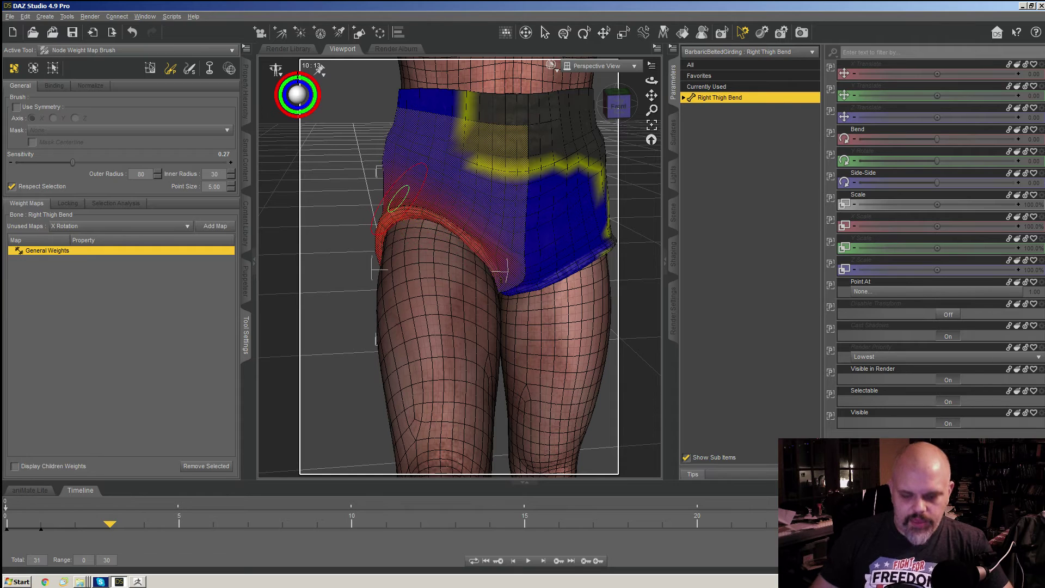
- Advance to frame 4 and reduce the thigh bend weights on the outer hip above the skin poke-through
{"action": "key", "text": "Right"}
{"action": "mouse_move", "coordinate": [399, 199]}
{"action": "middle_mouse_down"}
{"action": "mouse_move", "coordinate": [425, 226]}
{"action": "mouse_move", "coordinate": [474, 244]}
{"action": "mouse_move", "coordinate": [397, 183]}
{"action": "mouse_move", "coordinate": [427, 238]}
{"action": "middle_mouse_up"}
{"action": "scroll", "coordinate": [442, 232], "scroll_direction": "up", "scroll_amount": 3}
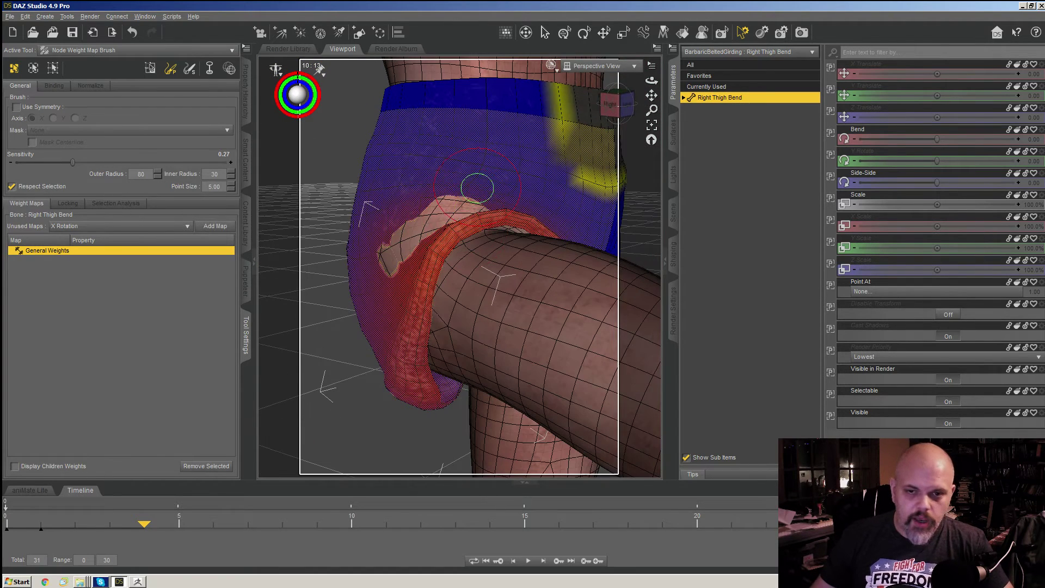
{"action": "mouse_move", "coordinate": [476, 185]}
{"action": "left_mouse_down"}
{"action": "mouse_move", "coordinate": [443, 183]}
{"action": "mouse_move", "coordinate": [400, 210]}
{"action": "mouse_move", "coordinate": [492, 190]}
{"action": "left_mouse_up"}
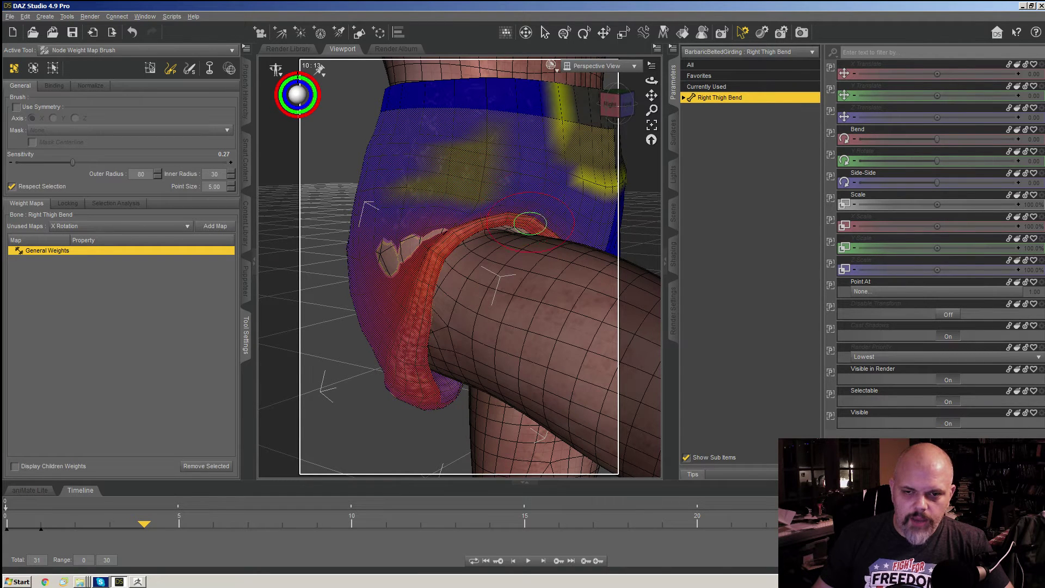
- Paint the front of the right leg hem, undo the last two changes and repaint it at brush sensitivity 0.15
{"action": "left_click_drag", "start_coordinate": [526, 223], "coordinate": [495, 221]}
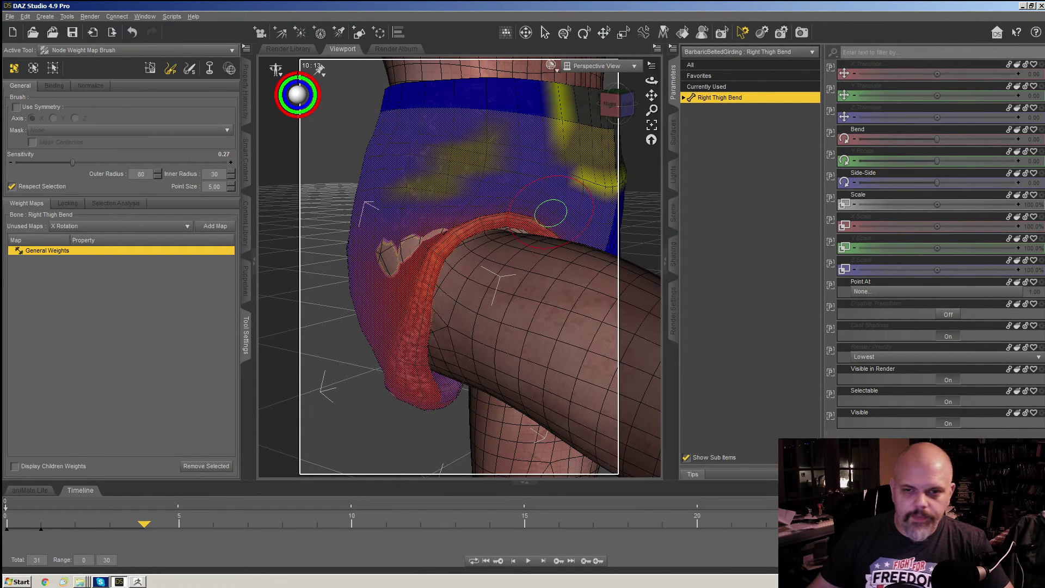
{"action": "middle_click_drag", "start_coordinate": [550, 210], "coordinate": [443, 286]}
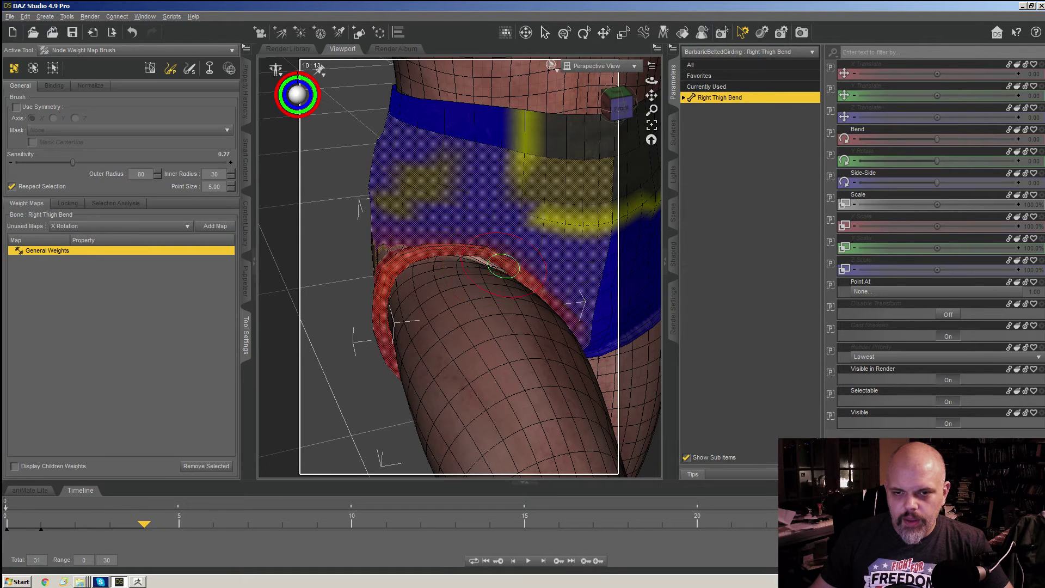
{"action": "key", "text": "ctrl+z"}
{"action": "key", "text": "ctrl+z"}
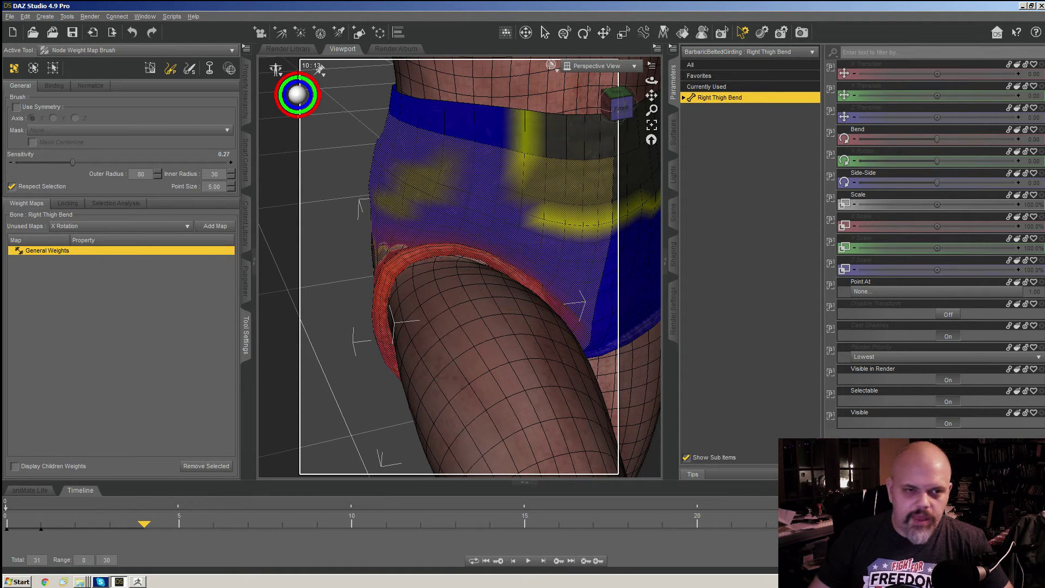
{"action": "left_click_drag", "start_coordinate": [501, 269], "coordinate": [474, 250]}
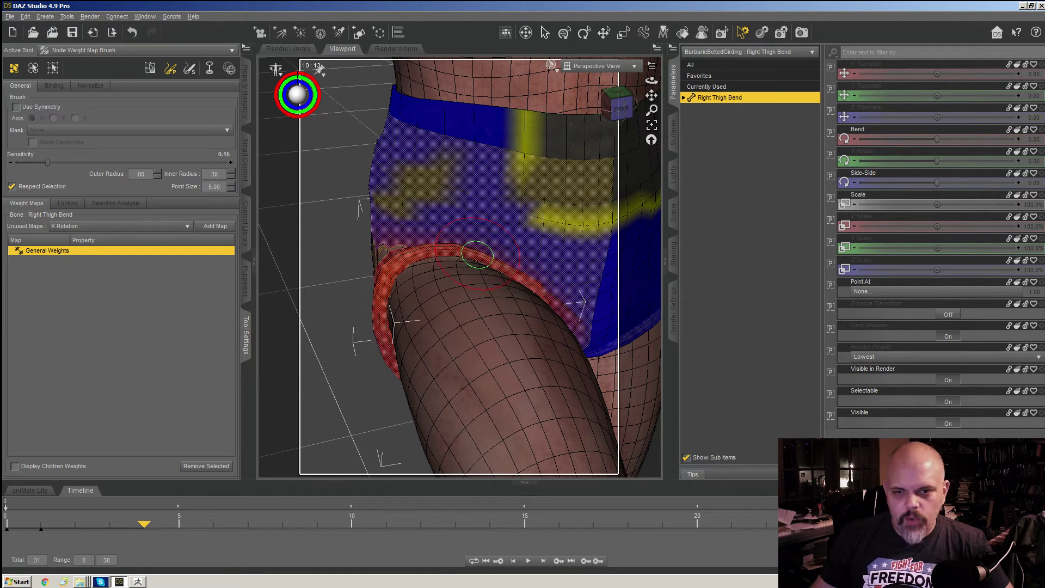
- Paint thigh bend weights back into the unweighted patch on the outer right hip
{"action": "left_click_drag", "start_coordinate": [535, 260], "coordinate": [500, 308], "text": "alt"}
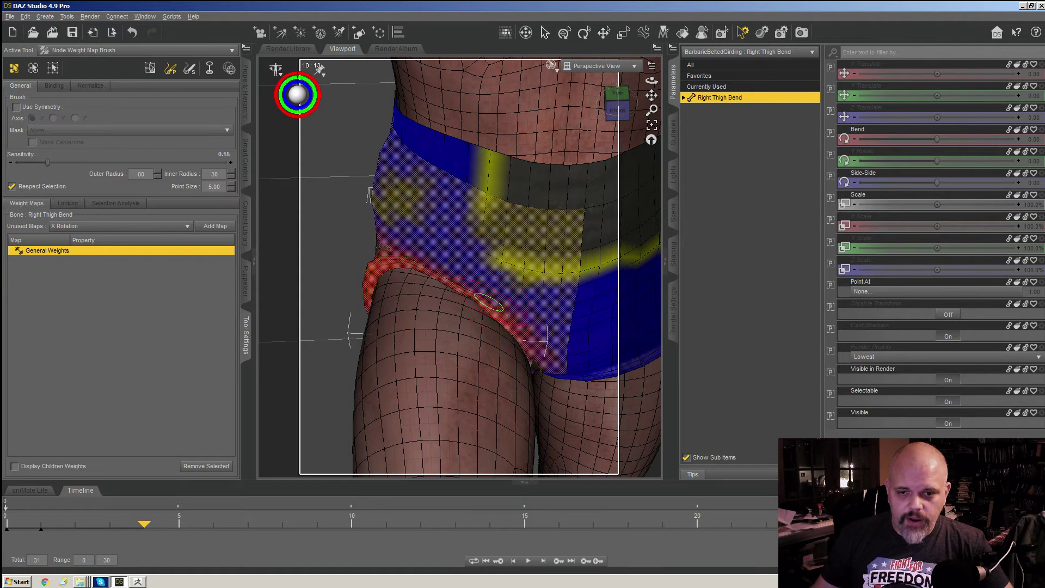
{"action": "left_click_drag", "start_coordinate": [492, 301], "coordinate": [476, 252], "text": "alt"}
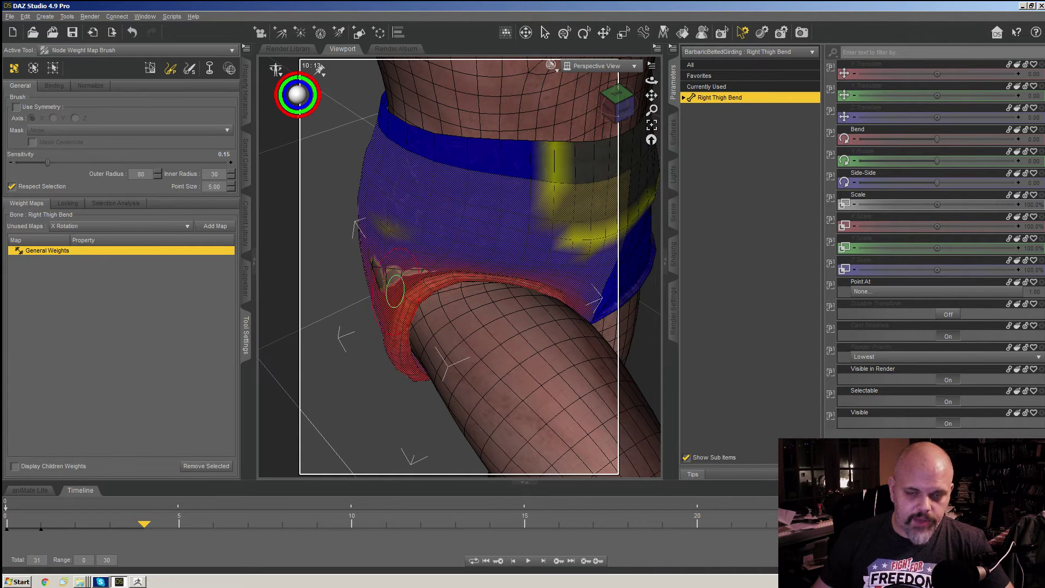
{"action": "left_click_drag", "start_coordinate": [395, 291], "coordinate": [482, 249], "text": "alt"}
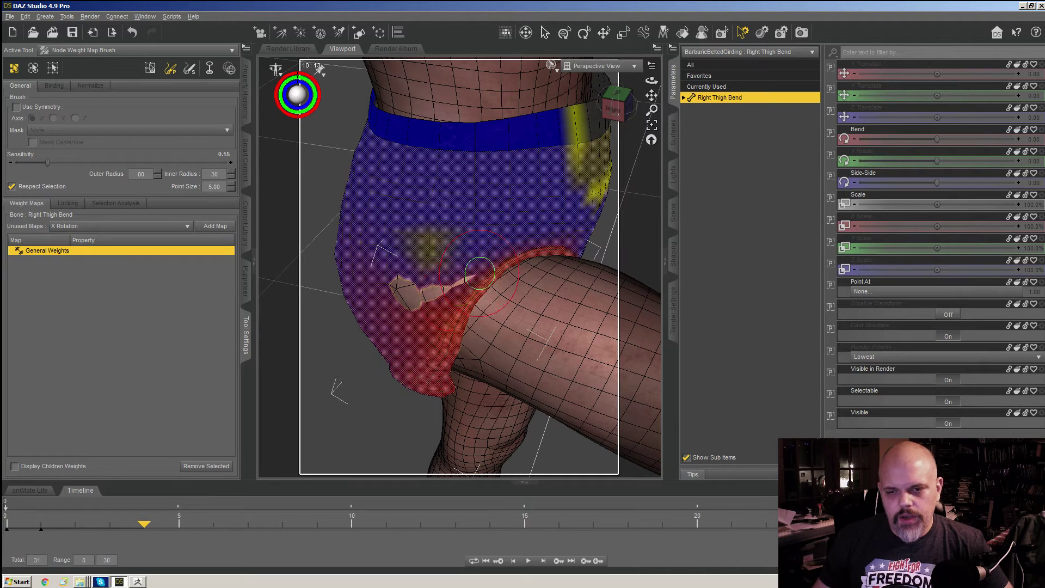
{"action": "left_click_drag", "start_coordinate": [477, 266], "coordinate": [479, 243], "text": "alt"}
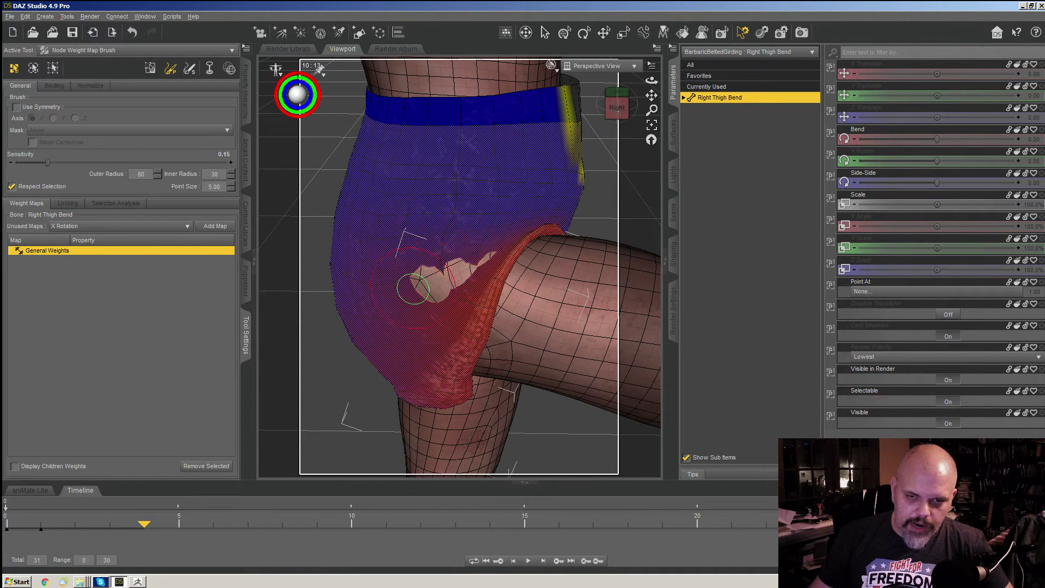
{"action": "left_click_drag", "start_coordinate": [427, 280], "coordinate": [480, 267], "text": "alt"}
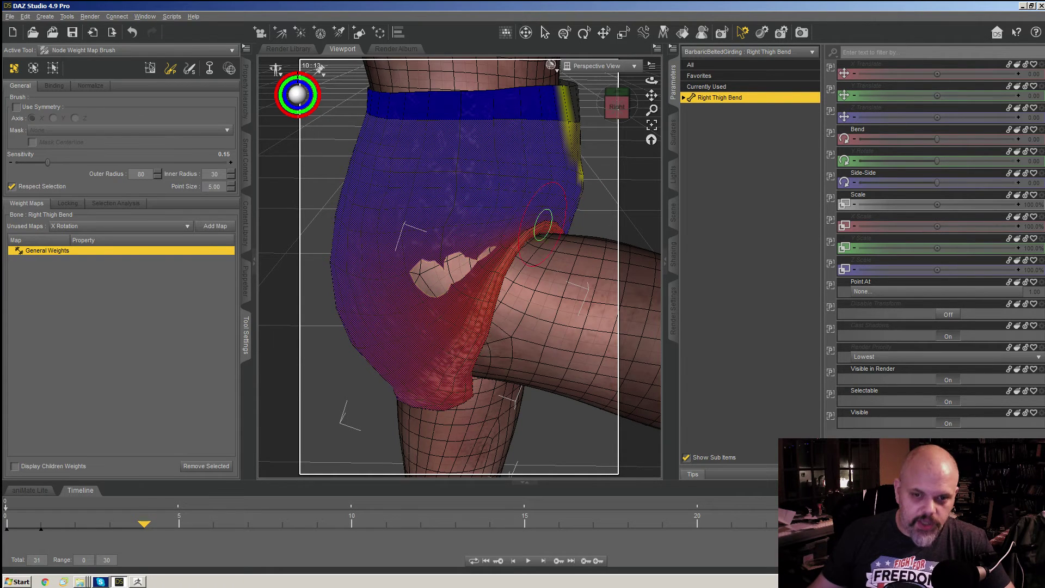
- Adjust the thigh bend weights on the upper hip and around the back, using a brush sensitivity of 0.25
{"action": "mouse_move", "coordinate": [462, 280]}
{"action": "middle_mouse_down"}
{"action": "mouse_move", "coordinate": [494, 273]}
{"action": "mouse_move", "coordinate": [505, 253]}
{"action": "mouse_move", "coordinate": [428, 299]}
{"action": "middle_mouse_up"}
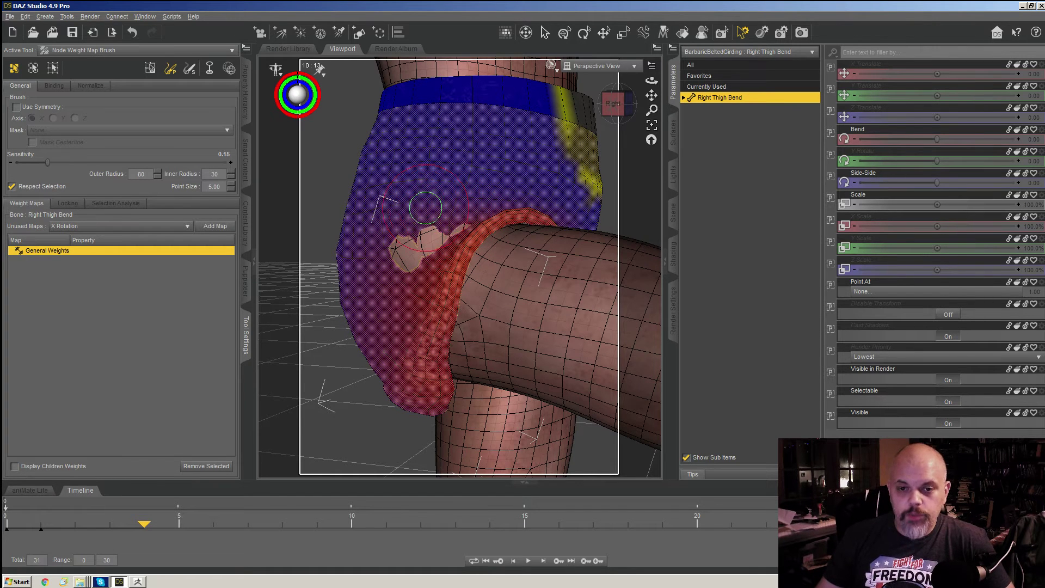
{"action": "left_click_drag", "start_coordinate": [457, 173], "coordinate": [429, 172]}
{"action": "middle_click_drag", "start_coordinate": [348, 288], "coordinate": [389, 218]}
{"action": "middle_click_drag", "start_coordinate": [352, 278], "coordinate": [435, 230]}
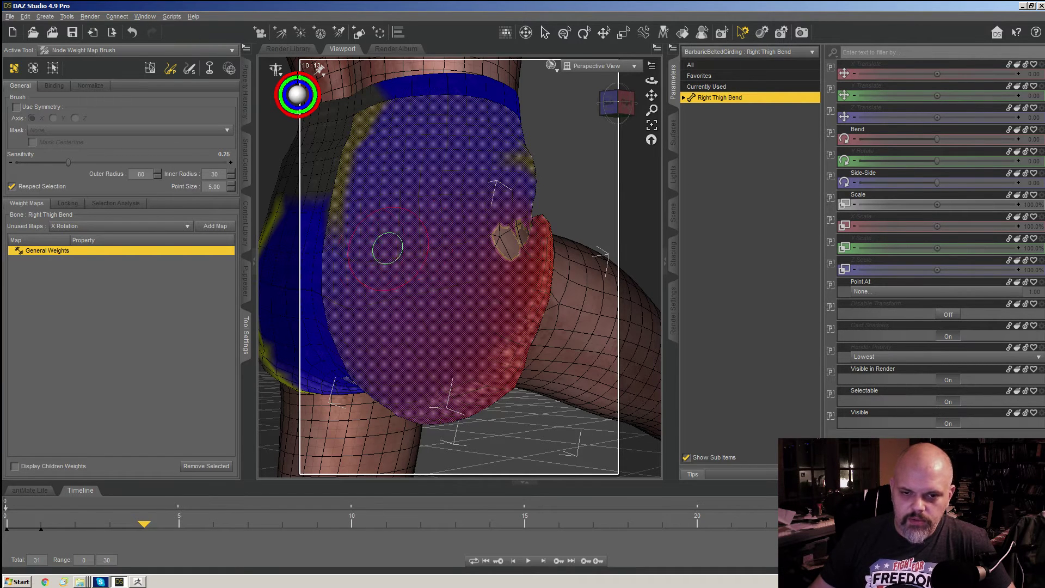
- Paint the thigh bend weights along the underside and inner edge of the right leg hem, ending with brush sensitivity 0.20
{"action": "mouse_move", "coordinate": [443, 303]}
{"action": "middle_mouse_down"}
{"action": "mouse_move", "coordinate": [464, 292]}
{"action": "mouse_move", "coordinate": [490, 305]}
{"action": "mouse_move", "coordinate": [366, 243]}
{"action": "mouse_move", "coordinate": [550, 327]}
{"action": "mouse_move", "coordinate": [415, 261]}
{"action": "middle_mouse_up"}
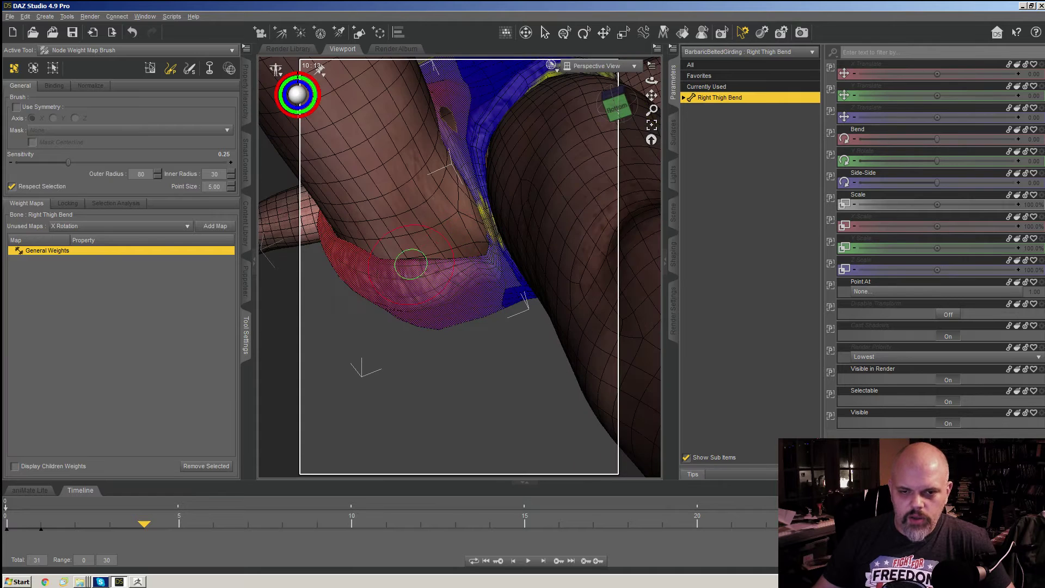
{"action": "mouse_move", "coordinate": [361, 258]}
{"action": "left_mouse_down"}
{"action": "mouse_move", "coordinate": [355, 266]}
{"action": "mouse_move", "coordinate": [463, 279]}
{"action": "mouse_move", "coordinate": [492, 273]}
{"action": "mouse_move", "coordinate": [487, 254]}
{"action": "left_mouse_up"}
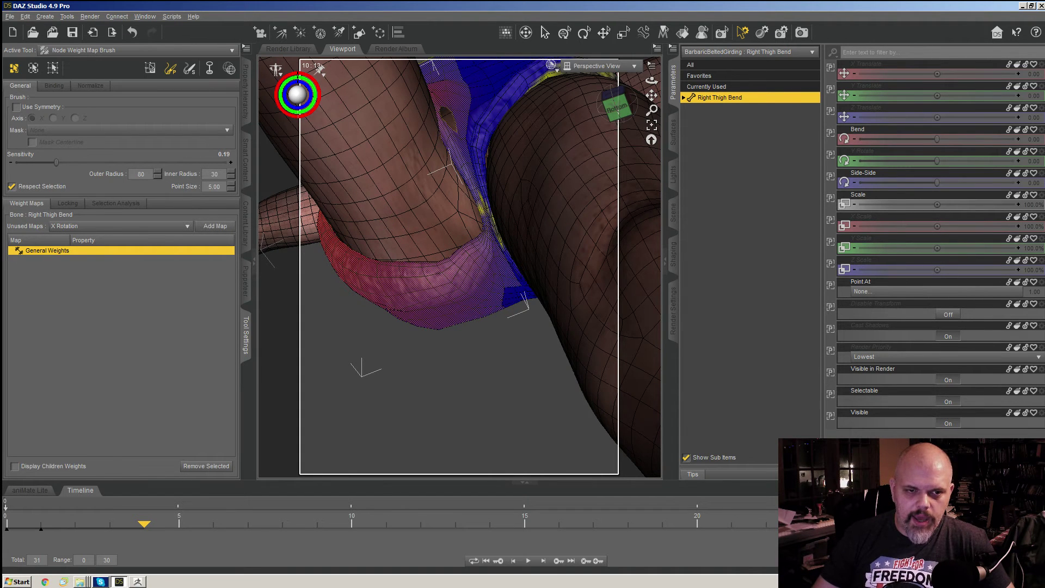
{"action": "middle_click_drag", "start_coordinate": [474, 231], "coordinate": [459, 247]}
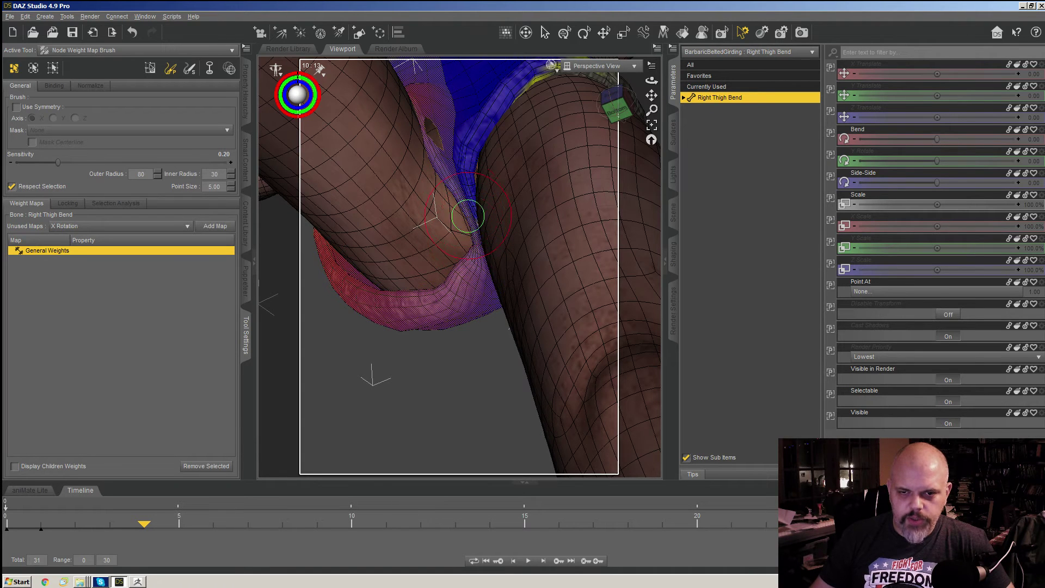
{"action": "mouse_move", "coordinate": [468, 225]}
{"action": "left_mouse_down"}
{"action": "mouse_move", "coordinate": [457, 206]}
{"action": "mouse_move", "coordinate": [460, 241]}
{"action": "left_mouse_up"}
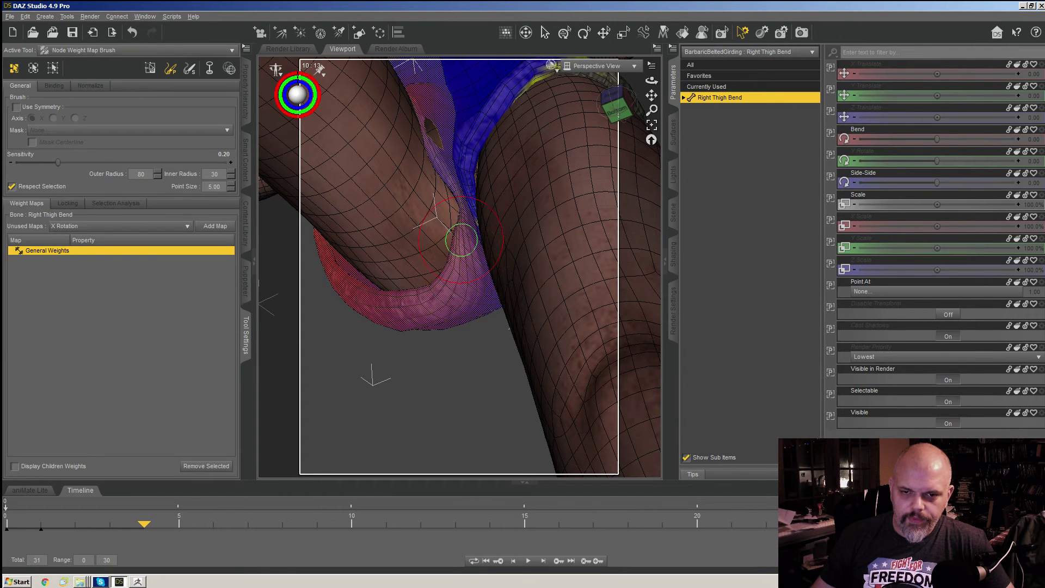
{"action": "mouse_move", "coordinate": [459, 259]}
{"action": "left_mouse_down"}
{"action": "mouse_move", "coordinate": [381, 299]}
{"action": "mouse_move", "coordinate": [413, 299]}
{"action": "mouse_move", "coordinate": [455, 268]}
{"action": "mouse_move", "coordinate": [457, 248]}
{"action": "left_mouse_up"}
- Examine the back of the shorts' right leg and move the timeline to frame 2
{"action": "mouse_move", "coordinate": [463, 258]}
{"action": "middle_mouse_down"}
{"action": "mouse_move", "coordinate": [457, 299]}
{"action": "mouse_move", "coordinate": [472, 214]}
{"action": "middle_mouse_up"}
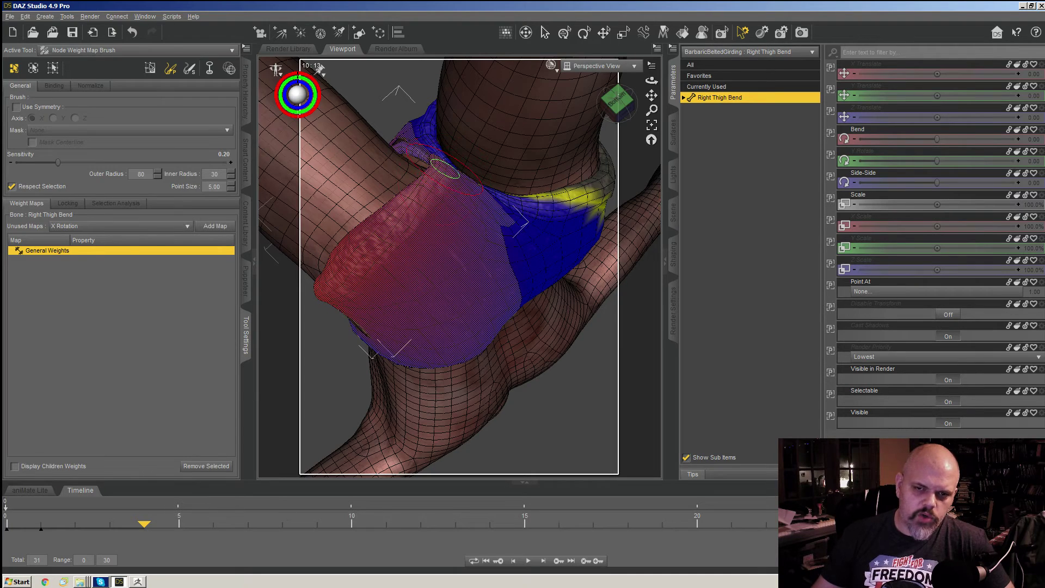
{"action": "mouse_move", "coordinate": [391, 260]}
{"action": "middle_mouse_down"}
{"action": "mouse_move", "coordinate": [500, 308]}
{"action": "mouse_move", "coordinate": [497, 276]}
{"action": "mouse_move", "coordinate": [552, 289]}
{"action": "middle_mouse_up"}
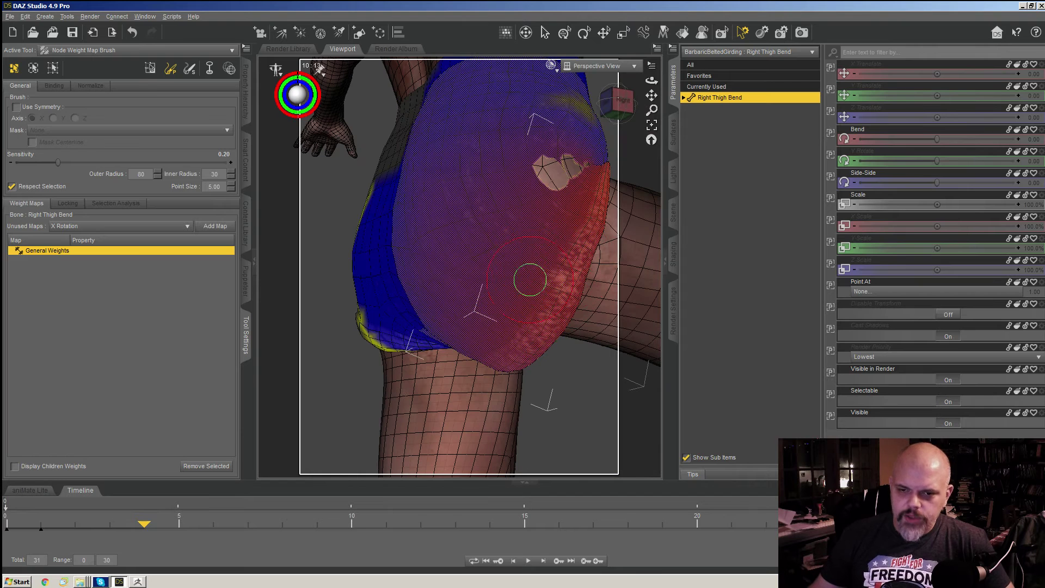
{"action": "key", "text": "Left"}
{"action": "key", "text": "Right"}
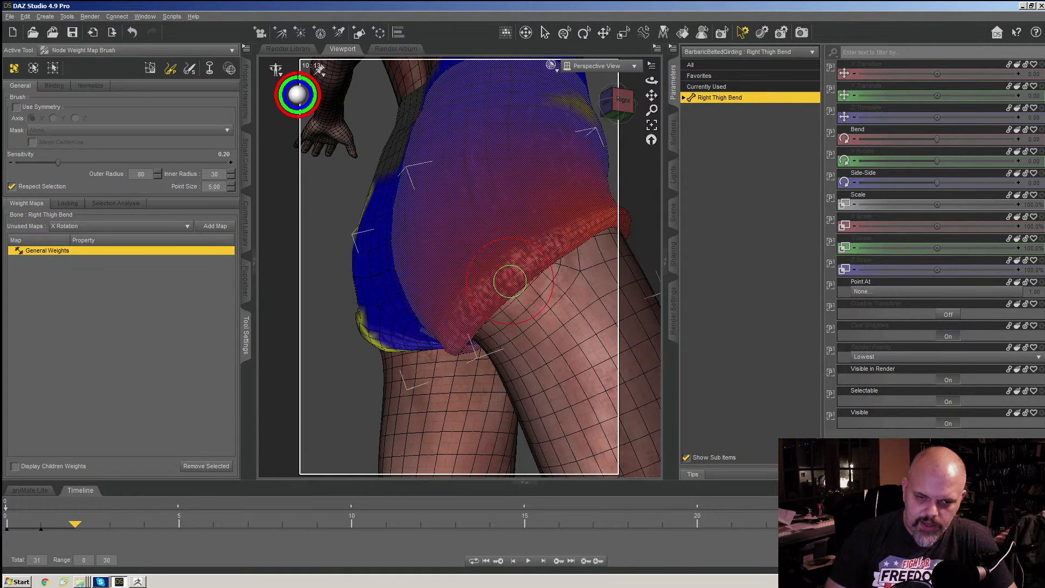
- Step through timeline frames 1 to 5 to examine how the shorts' right hip and hem deform as the thigh bends
{"action": "key", "text": "Left"}
{"action": "key", "text": "Right"}
{"action": "key", "text": "Left"}
{"action": "key", "text": "Right"}
{"action": "key", "text": "Right"}
{"action": "key", "text": "Right"}
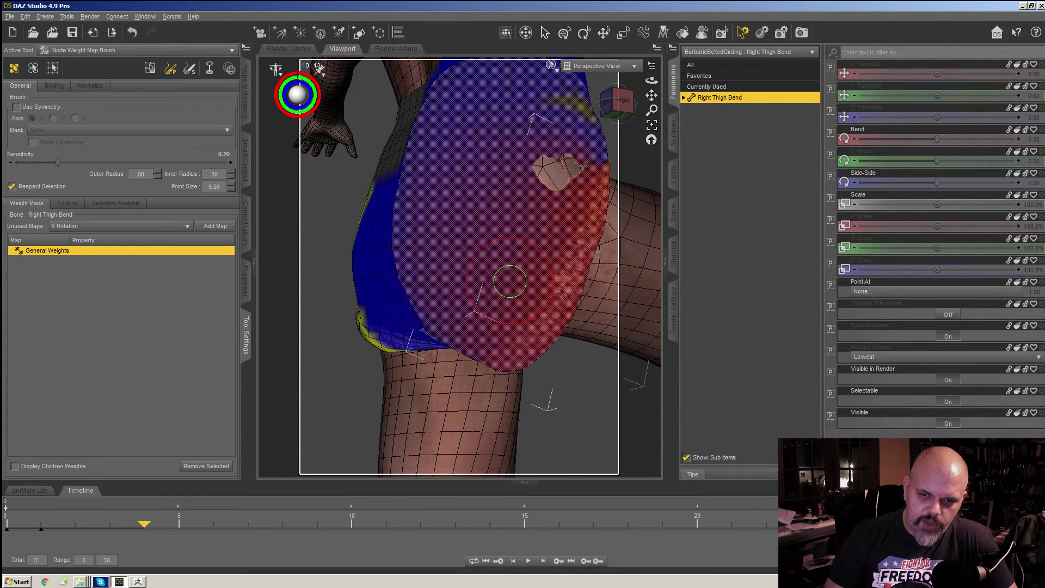
{"action": "key", "text": "Left"}
{"action": "key", "text": "Left"}
{"action": "key", "text": "Left"}
{"action": "key", "text": "Left"}
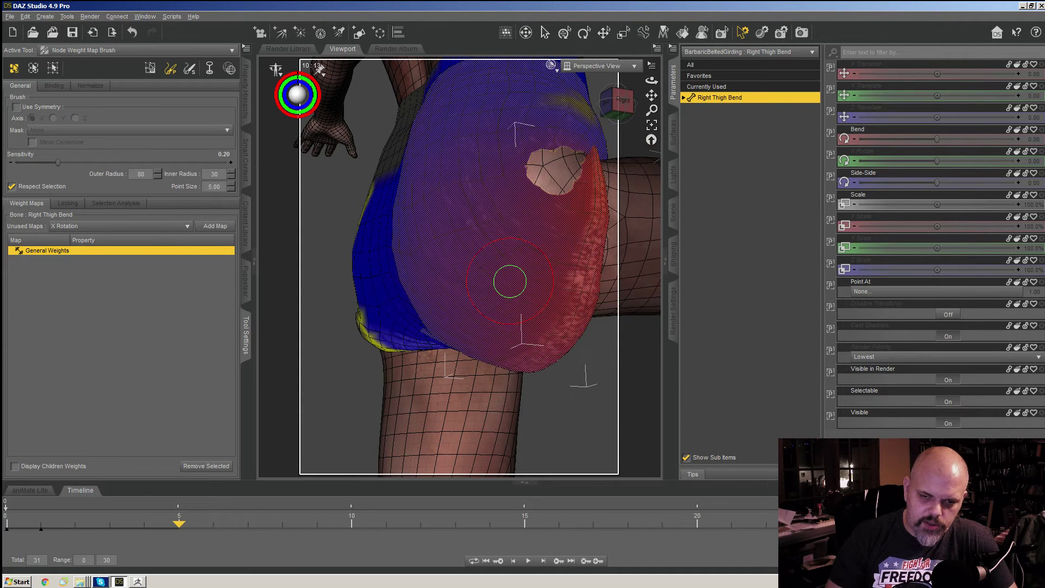
{"action": "key", "text": "Right"}
{"action": "key", "text": "Right"}
{"action": "key", "text": "Right"}
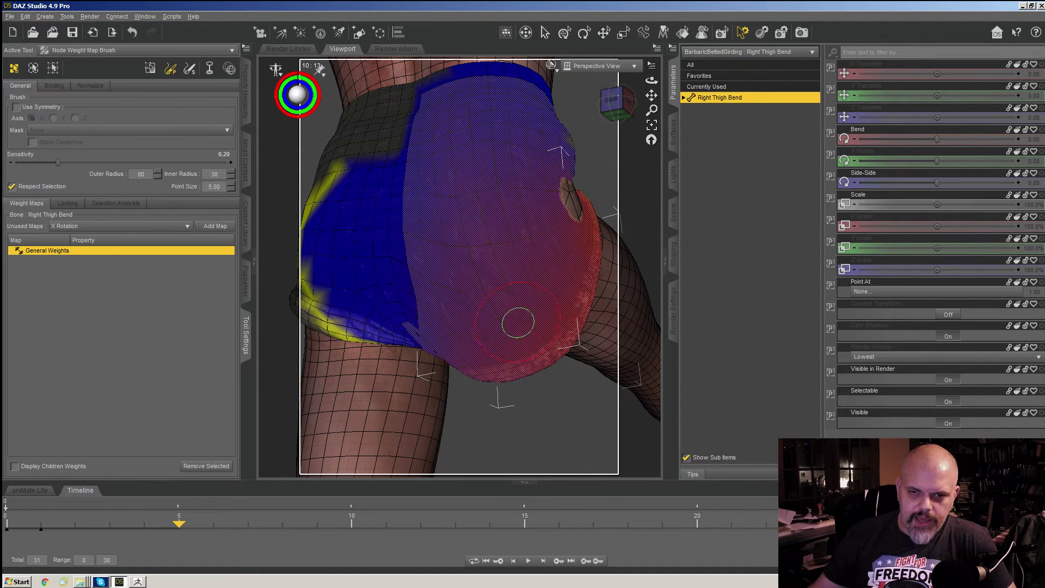
- Try painting thigh bend weights beside the shorts' rear center seam near the crotch, and undo the stroke
{"action": "mouse_move", "coordinate": [518, 322]}
{"action": "middle_mouse_down"}
{"action": "mouse_move", "coordinate": [468, 256]}
{"action": "mouse_move", "coordinate": [485, 269]}
{"action": "mouse_move", "coordinate": [455, 299]}
{"action": "middle_mouse_up"}
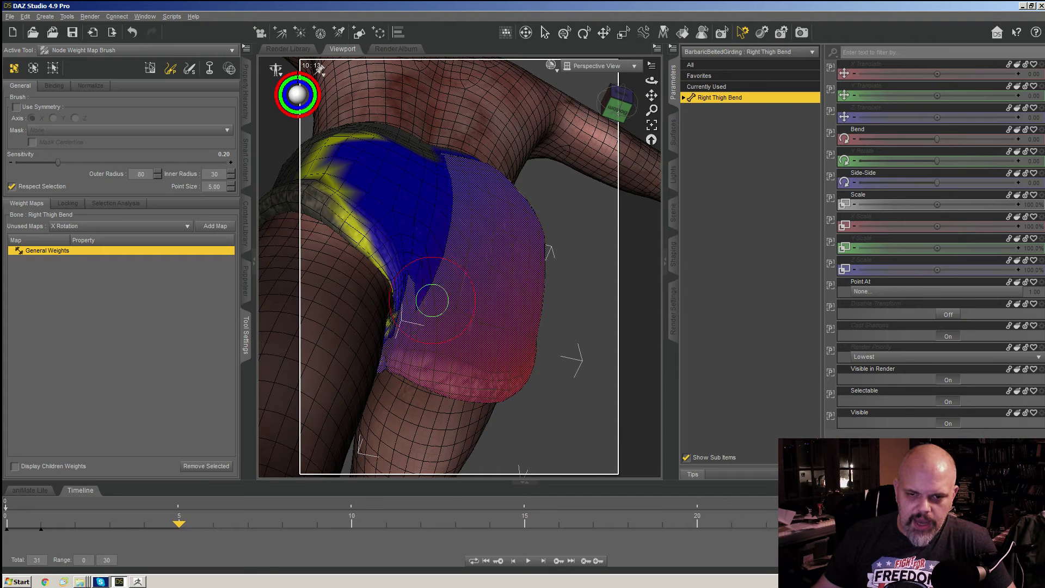
{"action": "left_click", "coordinate": [409, 229]}
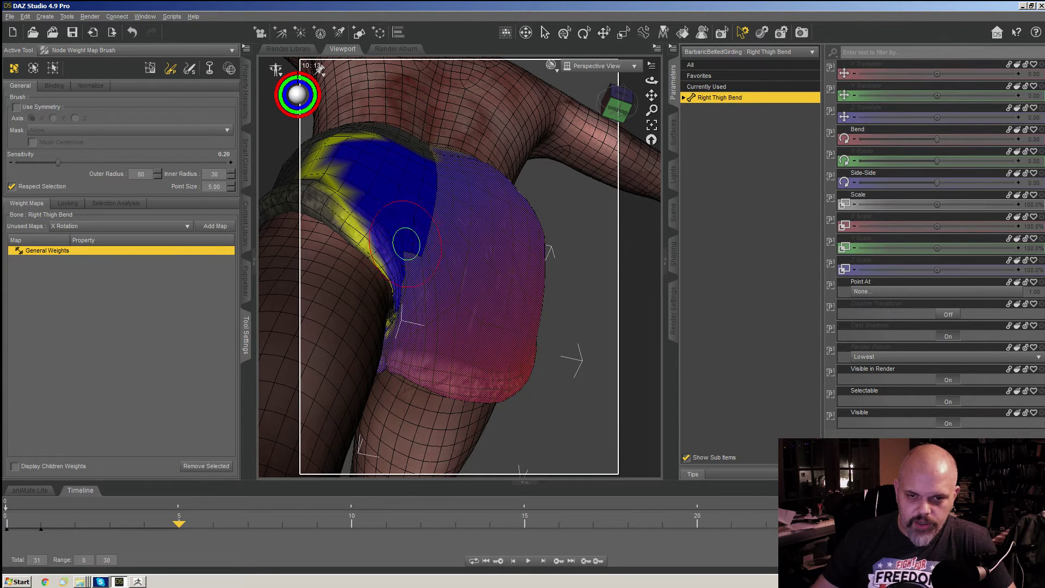
{"action": "key", "text": "ctrl+z"}
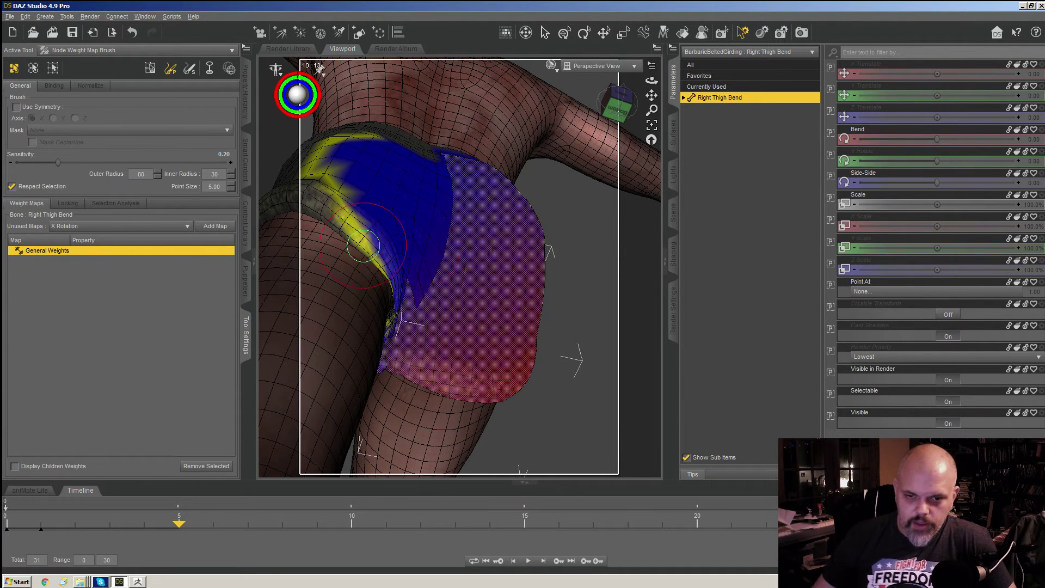
- Examine the outer hip and the front groin of the shorts' right leg at frames 3 to 5
{"action": "mouse_move", "coordinate": [420, 240]}
{"action": "left_mouse_down", "text": "alt"}
{"action": "mouse_move", "coordinate": [424, 310]}
{"action": "mouse_move", "coordinate": [478, 294]}
{"action": "mouse_move", "coordinate": [392, 233]}
{"action": "mouse_move", "coordinate": [457, 256]}
{"action": "mouse_move", "coordinate": [348, 301]}
{"action": "mouse_move", "coordinate": [324, 286]}
{"action": "mouse_move", "coordinate": [334, 296]}
{"action": "mouse_move", "coordinate": [401, 263]}
{"action": "mouse_move", "coordinate": [416, 294]}
{"action": "mouse_move", "coordinate": [359, 285]}
{"action": "mouse_move", "coordinate": [397, 261]}
{"action": "mouse_move", "coordinate": [327, 274]}
{"action": "mouse_move", "coordinate": [348, 319]}
{"action": "mouse_move", "coordinate": [533, 320]}
{"action": "left_mouse_up", "text": "alt"}
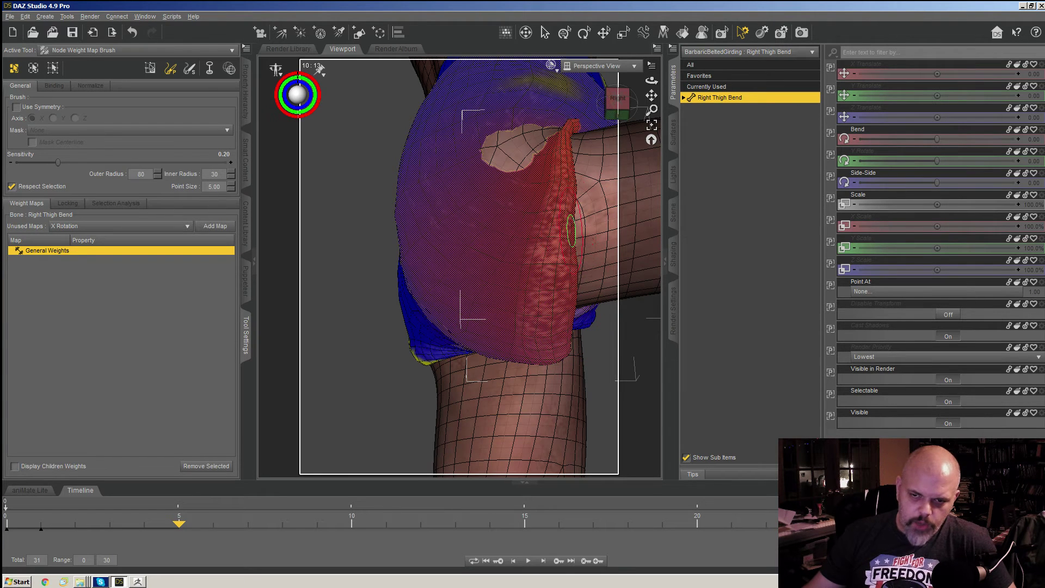
{"action": "left_click_drag", "start_coordinate": [555, 357], "coordinate": [531, 288], "text": "alt"}
{"action": "key", "text": "Left"}
{"action": "key", "text": "Left"}
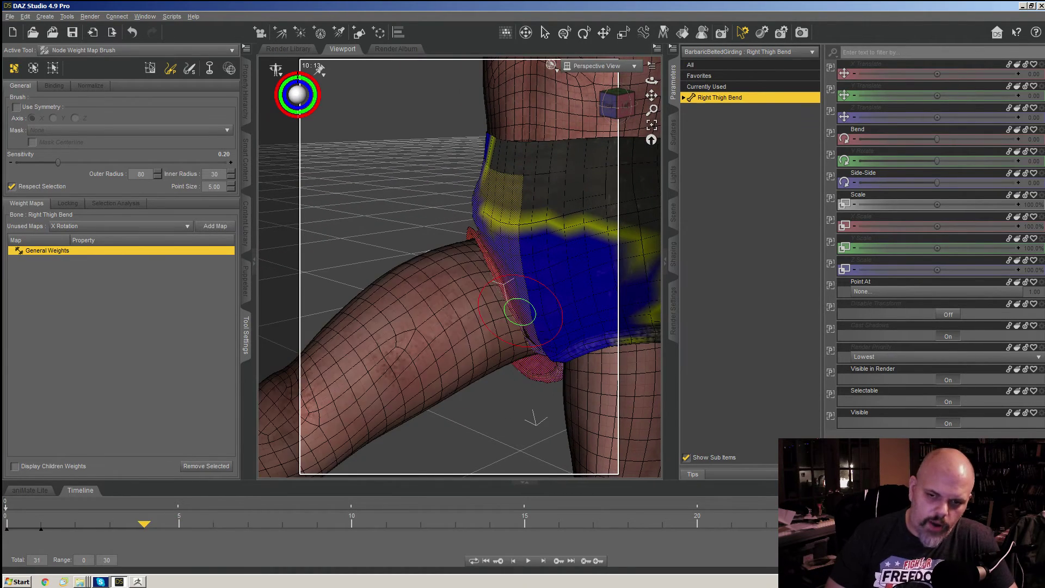
{"action": "scroll", "coordinate": [520, 288], "scroll_direction": "up", "scroll_amount": 3}
{"action": "left_click_drag", "start_coordinate": [513, 280], "coordinate": [468, 283], "text": "alt"}
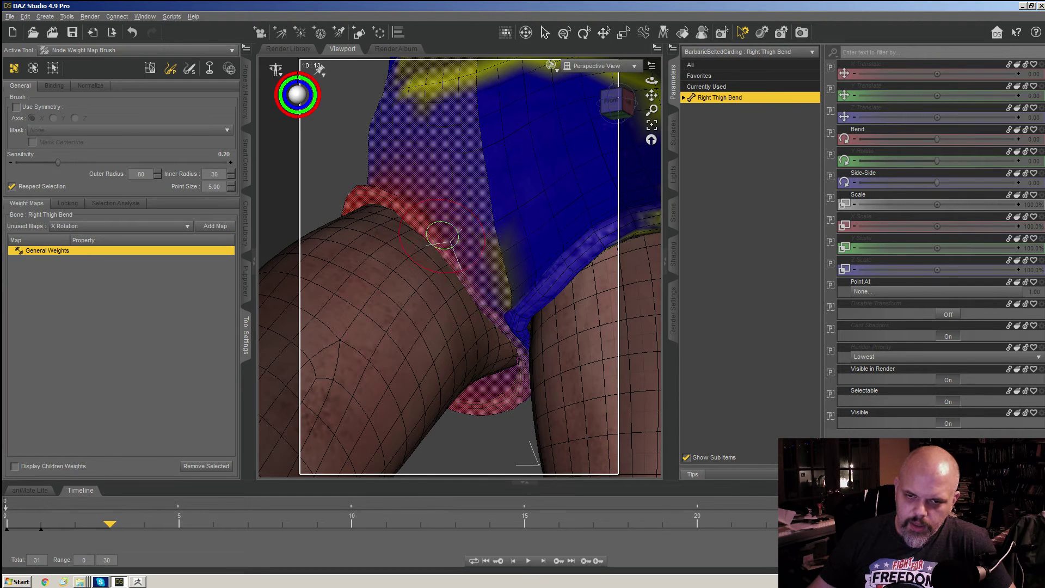
{"action": "key", "text": "Right"}
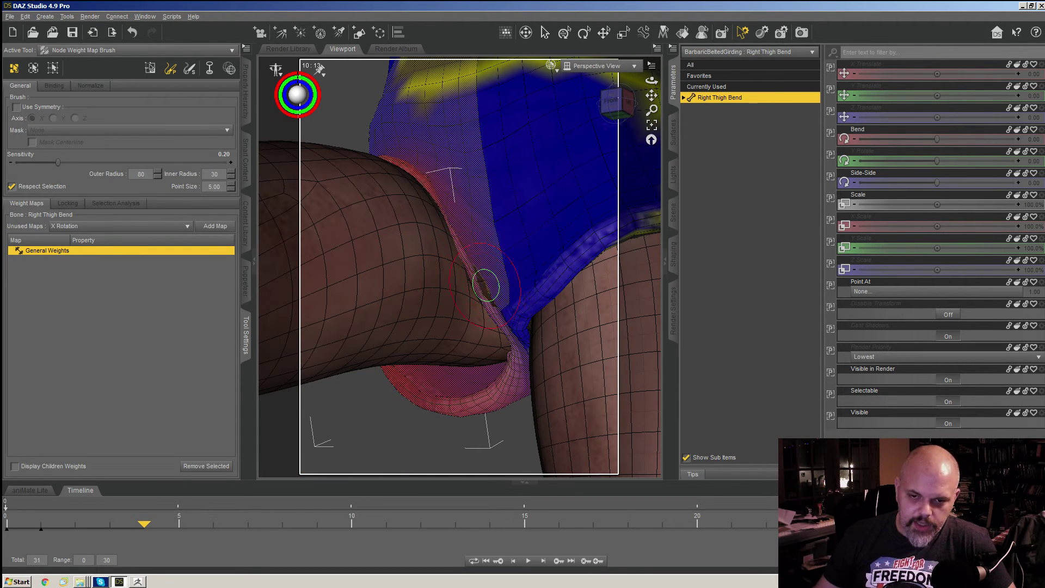
- Reduce the thigh bend weights along the front of the right groin at frame 4, undoing an unwanted stroke
{"action": "mouse_move", "coordinate": [513, 266]}
{"action": "left_mouse_down", "text": "alt"}
{"action": "mouse_move", "coordinate": [551, 269]}
{"action": "mouse_move", "coordinate": [549, 283]}
{"action": "mouse_move", "coordinate": [574, 303]}
{"action": "left_mouse_up", "text": "alt"}
{"action": "key", "text": "alt"}
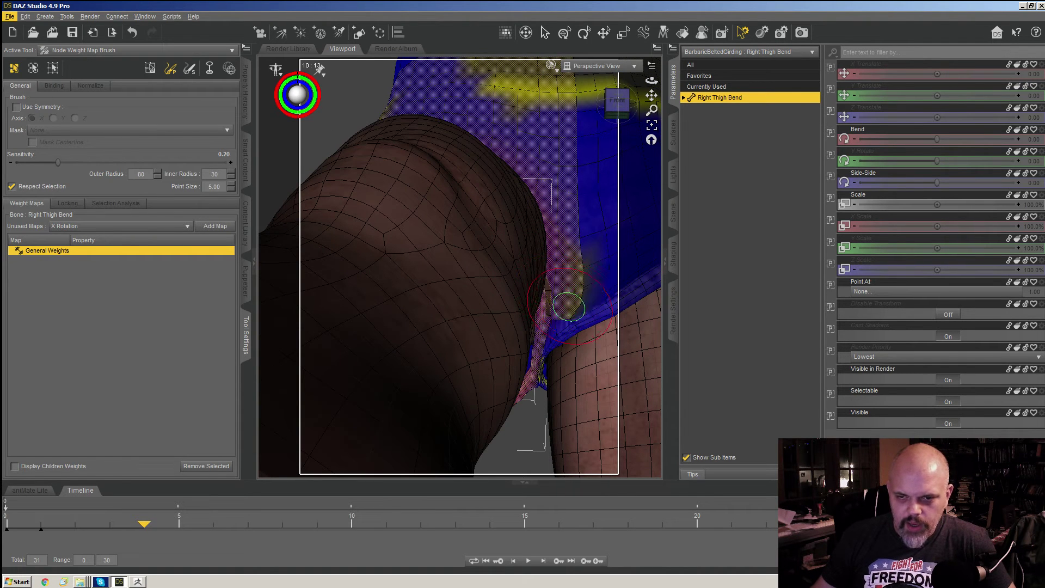
{"action": "key", "text": "ctrl+z"}
{"action": "left_click_drag", "start_coordinate": [561, 286], "coordinate": [539, 290], "text": "alt"}
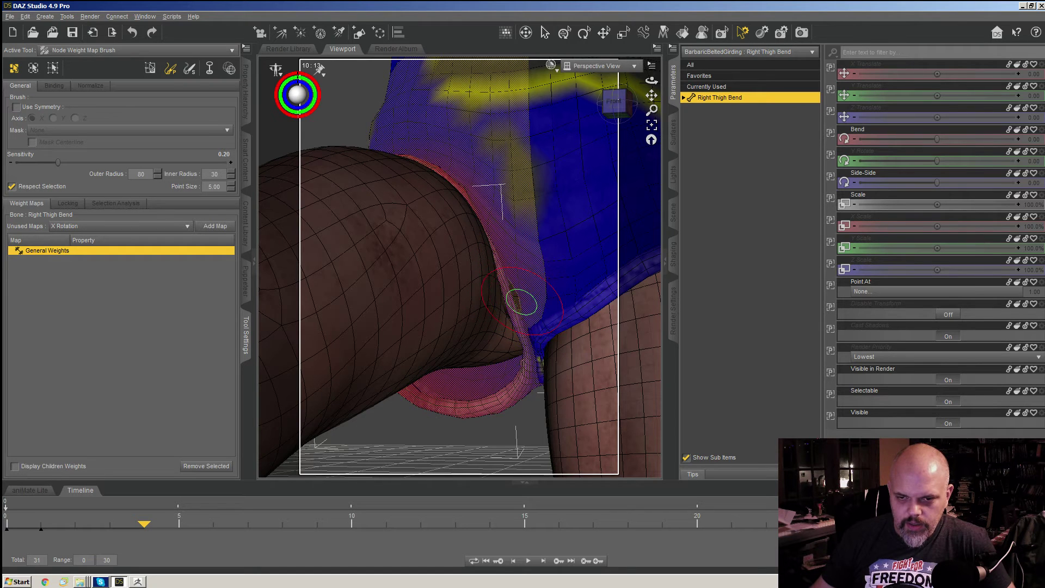
{"action": "left_click_drag", "start_coordinate": [514, 295], "coordinate": [526, 287], "text": "alt"}
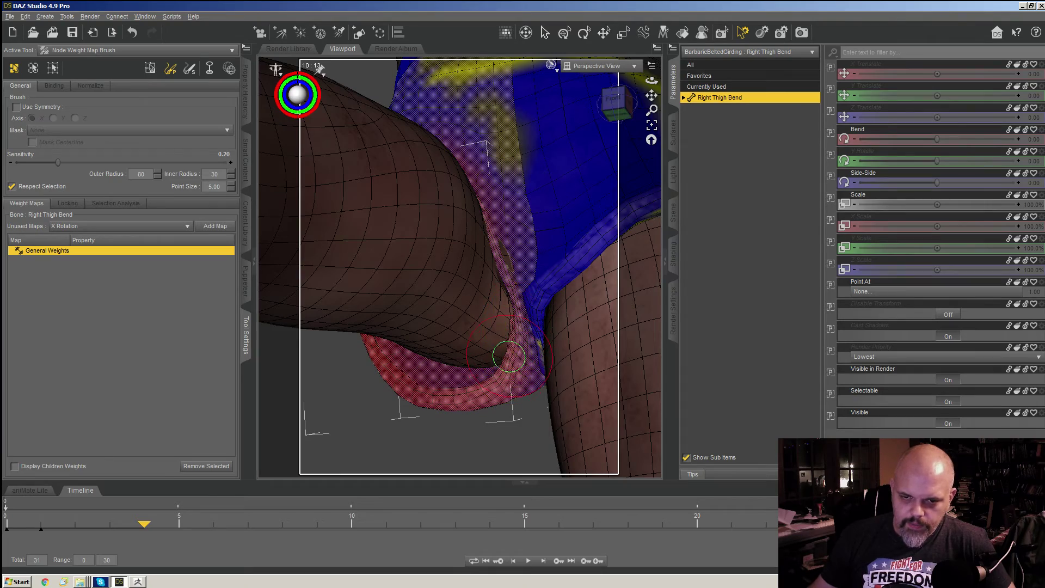
- Paint thigh bend weights over the underside of the right leg hem at frame 11, raising the brush sensitivity to 0.34
{"action": "mouse_move", "coordinate": [481, 309]}
{"action": "middle_mouse_down"}
{"action": "mouse_move", "coordinate": [450, 303]}
{"action": "mouse_move", "coordinate": [508, 322]}
{"action": "mouse_move", "coordinate": [541, 261]}
{"action": "mouse_move", "coordinate": [523, 256]}
{"action": "middle_mouse_up"}
{"action": "middle_click_drag", "start_coordinate": [522, 314], "coordinate": [512, 312]}
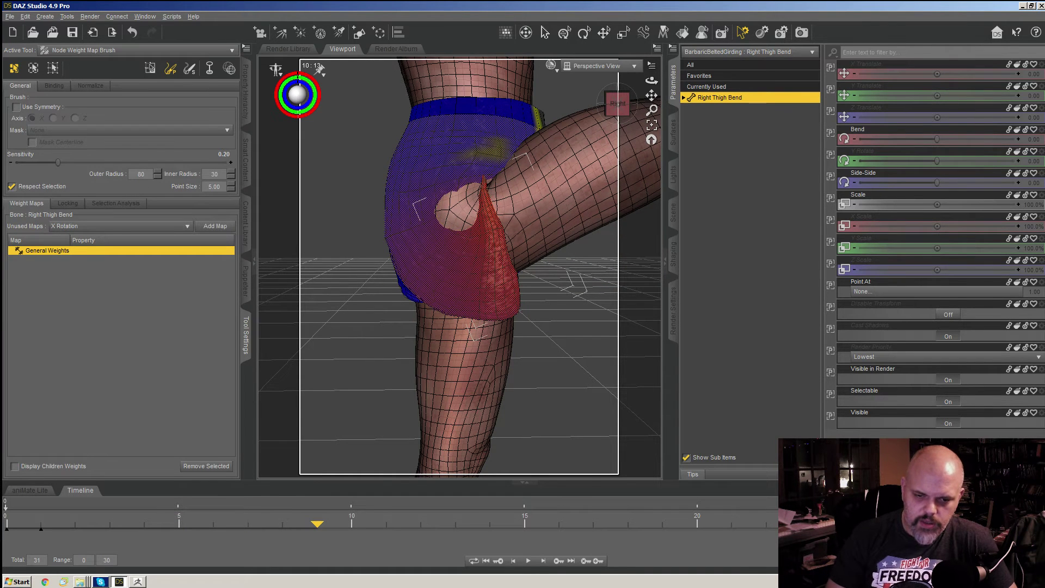
{"action": "mouse_move", "coordinate": [518, 297]}
{"action": "middle_mouse_down"}
{"action": "mouse_move", "coordinate": [484, 289]}
{"action": "mouse_move", "coordinate": [472, 266]}
{"action": "middle_mouse_up"}
{"action": "mouse_move", "coordinate": [489, 280]}
{"action": "left_mouse_down"}
{"action": "mouse_move", "coordinate": [489, 266]}
{"action": "mouse_move", "coordinate": [418, 257]}
{"action": "mouse_move", "coordinate": [459, 262]}
{"action": "left_mouse_up"}
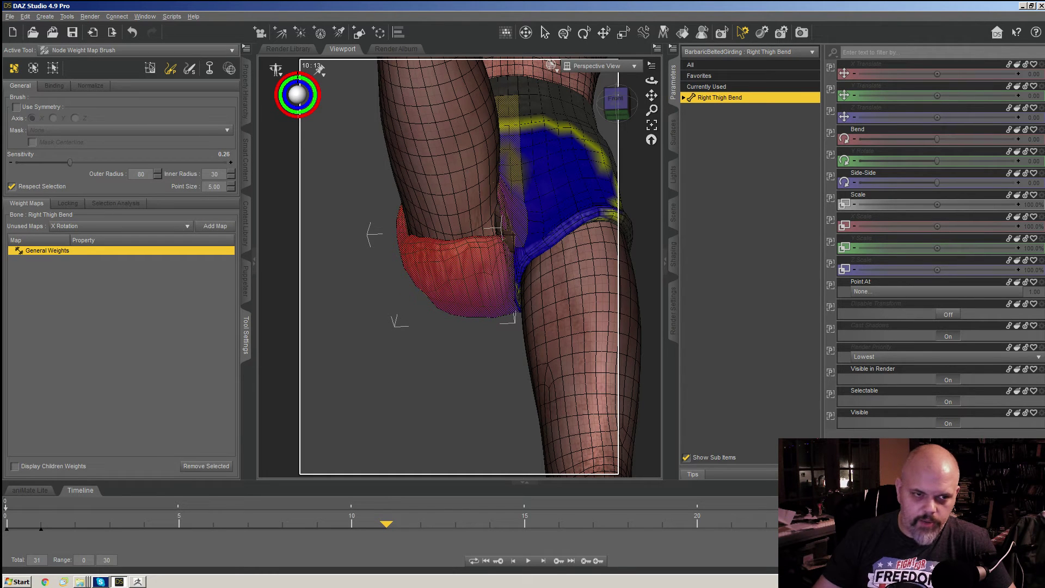
{"action": "mouse_move", "coordinate": [476, 275]}
{"action": "left_mouse_down"}
{"action": "mouse_move", "coordinate": [458, 276]}
{"action": "mouse_move", "coordinate": [481, 254]}
{"action": "mouse_move", "coordinate": [441, 249]}
{"action": "left_mouse_up"}
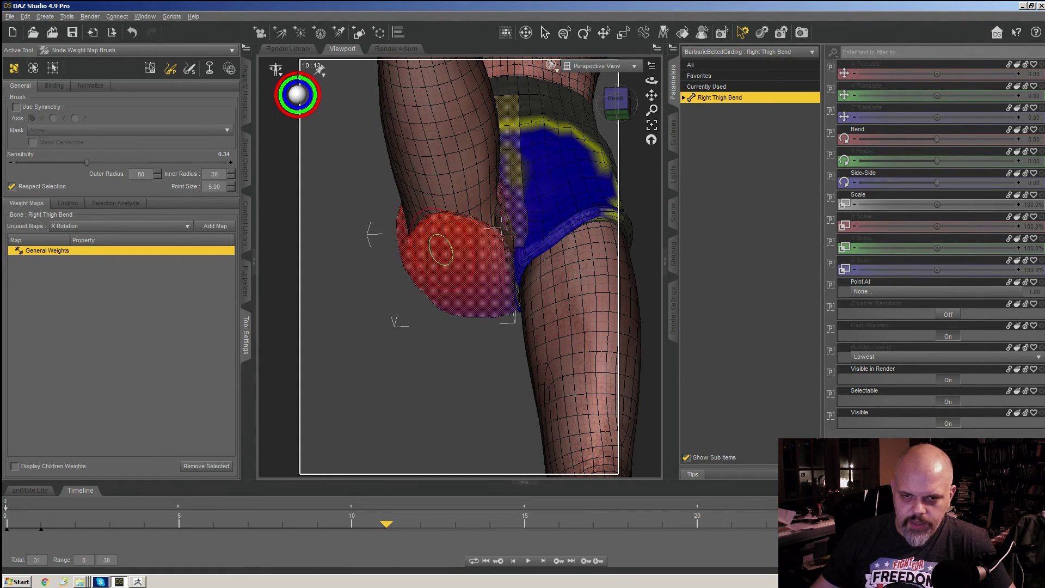
{"action": "middle_click_drag", "start_coordinate": [430, 262], "coordinate": [483, 303]}
{"action": "left_click_drag", "start_coordinate": [541, 252], "coordinate": [496, 235]}
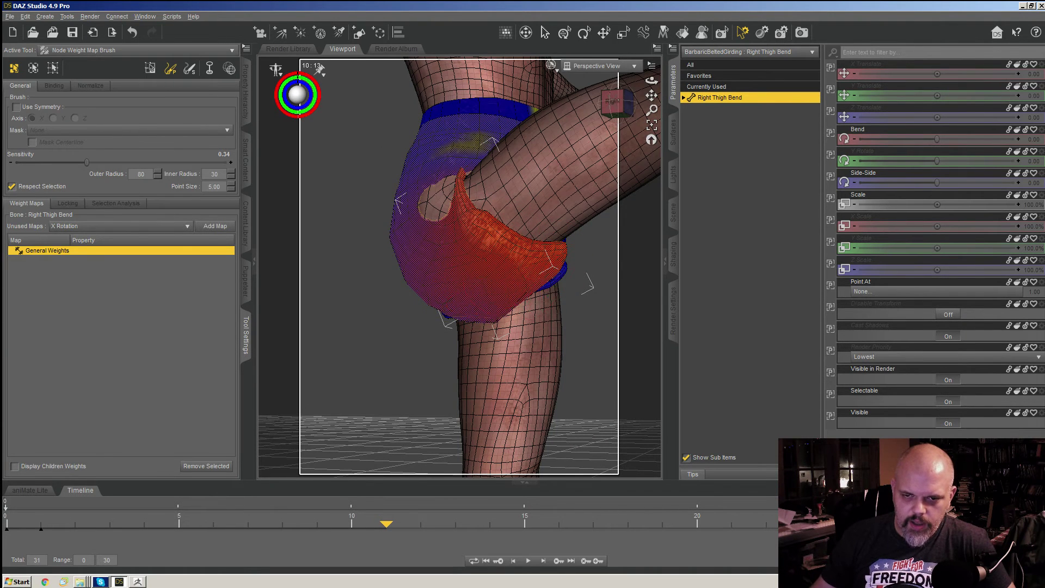
- Extend the thigh bend weights across the hem's underside and outer edge, lowering the brush sensitivity to 0.26
{"action": "mouse_move", "coordinate": [479, 299]}
{"action": "middle_mouse_down"}
{"action": "mouse_move", "coordinate": [487, 274]}
{"action": "mouse_move", "coordinate": [452, 256]}
{"action": "middle_mouse_up"}
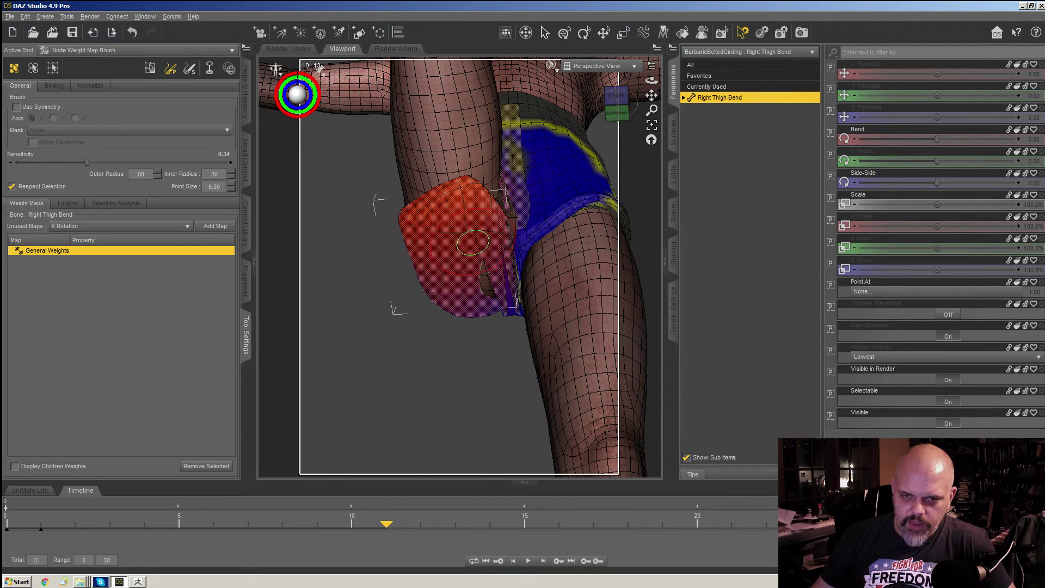
{"action": "mouse_move", "coordinate": [463, 230]}
{"action": "left_mouse_down"}
{"action": "mouse_move", "coordinate": [450, 212]}
{"action": "mouse_move", "coordinate": [469, 192]}
{"action": "mouse_move", "coordinate": [430, 206]}
{"action": "mouse_move", "coordinate": [469, 204]}
{"action": "mouse_move", "coordinate": [416, 211]}
{"action": "mouse_move", "coordinate": [457, 231]}
{"action": "mouse_move", "coordinate": [444, 201]}
{"action": "mouse_move", "coordinate": [454, 200]}
{"action": "left_mouse_up"}
{"action": "middle_click_drag", "start_coordinate": [448, 256], "coordinate": [533, 251]}
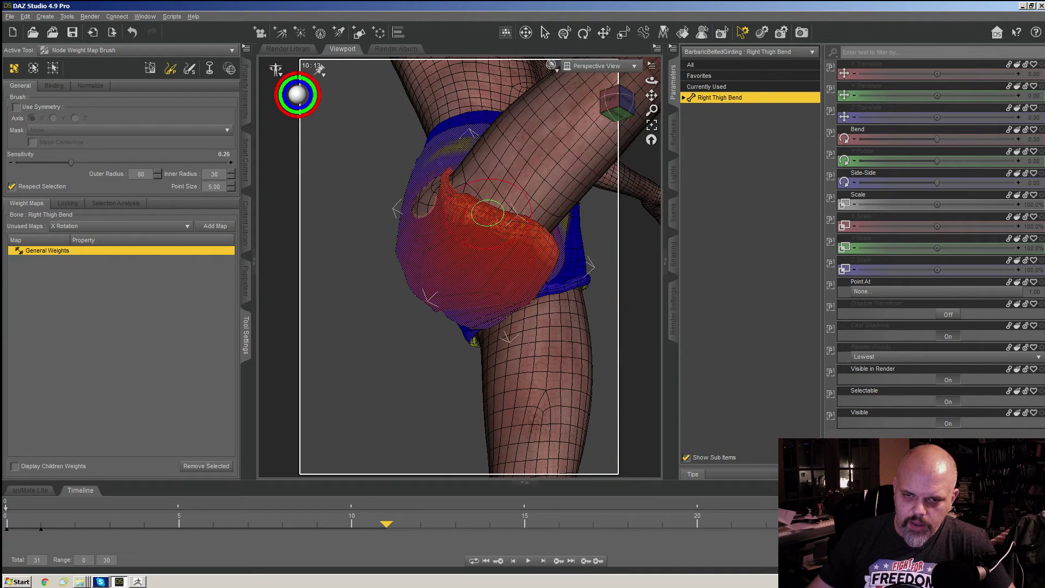
{"action": "middle_click_drag", "start_coordinate": [489, 212], "coordinate": [523, 260]}
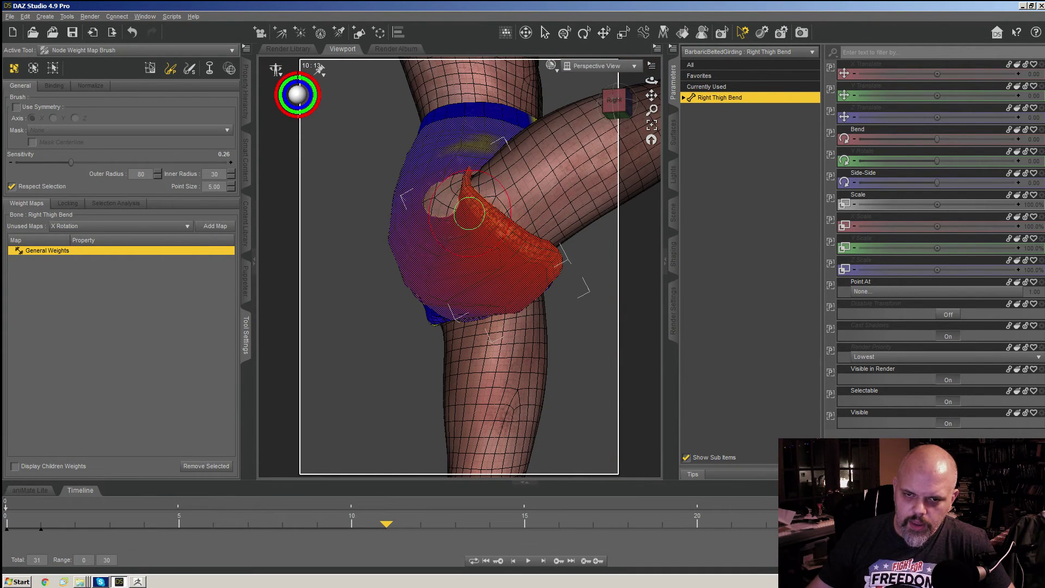
- Set the brush sensitivity to 0.21 and examine the shorts' raised right leg from the back, underside, front and side
{"action": "middle_click_drag", "start_coordinate": [439, 257], "coordinate": [493, 234]}
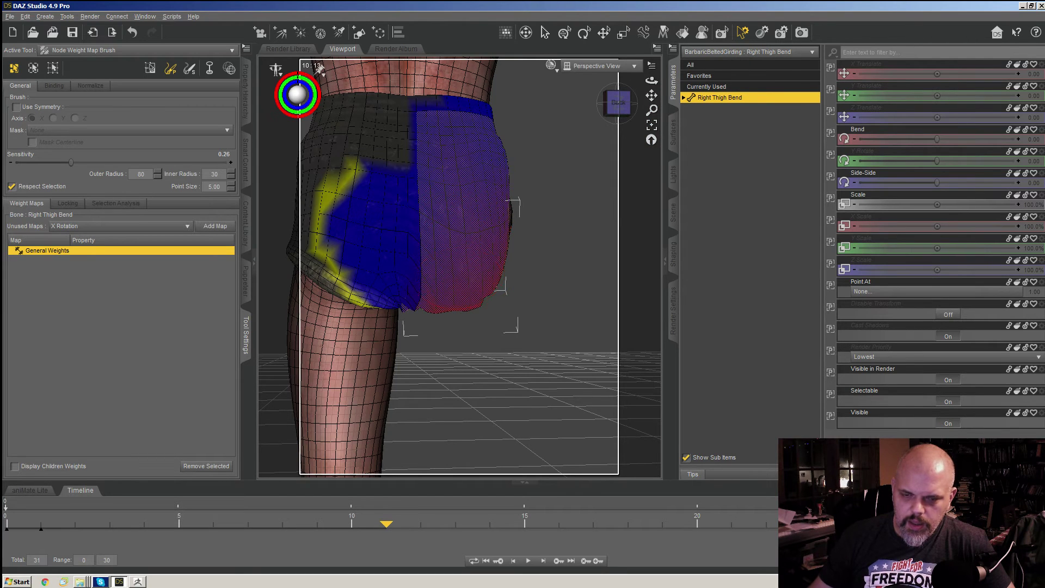
{"action": "middle_click_drag", "start_coordinate": [460, 275], "coordinate": [477, 225]}
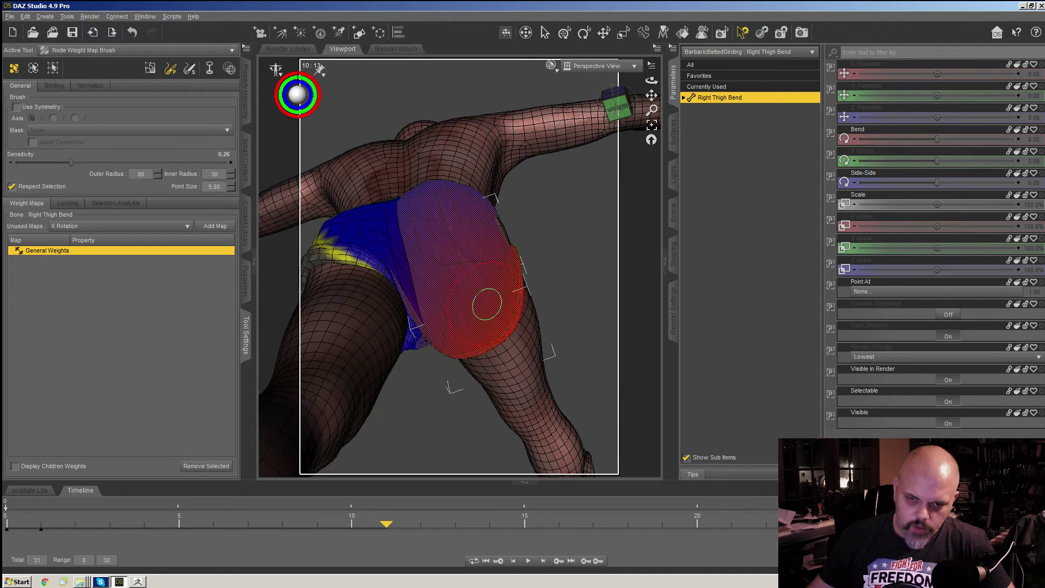
{"action": "middle_click_drag", "start_coordinate": [485, 299], "coordinate": [468, 278]}
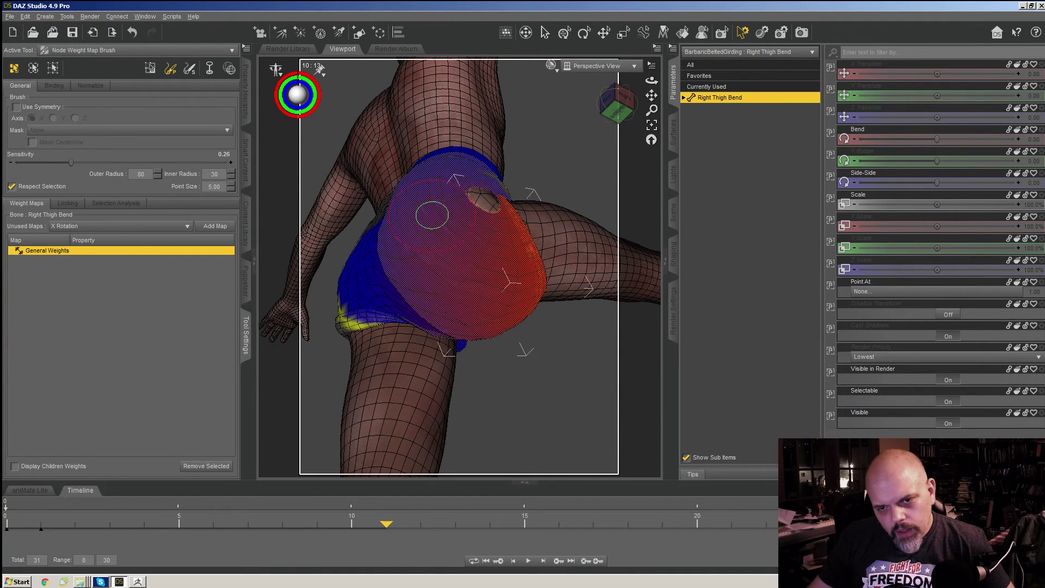
{"action": "mouse_move", "coordinate": [502, 254]}
{"action": "middle_mouse_down"}
{"action": "mouse_move", "coordinate": [490, 277]}
{"action": "mouse_move", "coordinate": [467, 264]}
{"action": "mouse_move", "coordinate": [446, 269]}
{"action": "middle_mouse_up"}
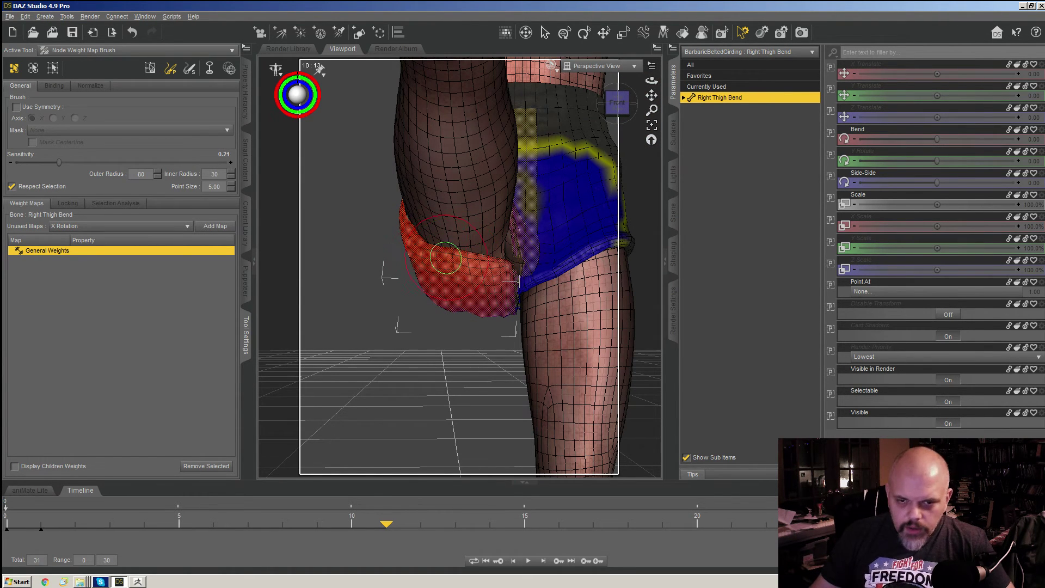
{"action": "middle_click_drag", "start_coordinate": [506, 268], "coordinate": [456, 284]}
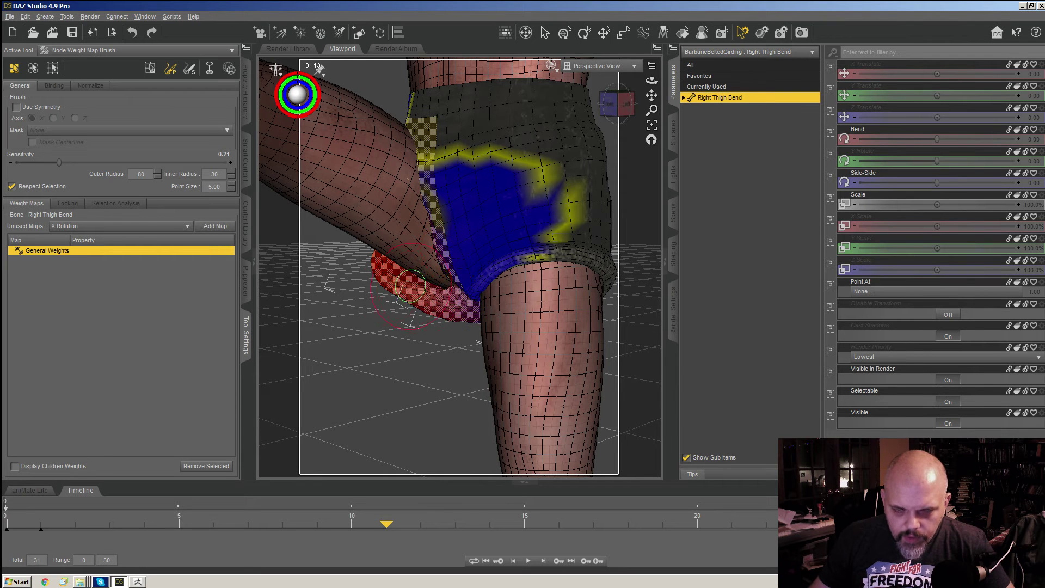
{"action": "middle_click_drag", "start_coordinate": [378, 275], "coordinate": [533, 294]}
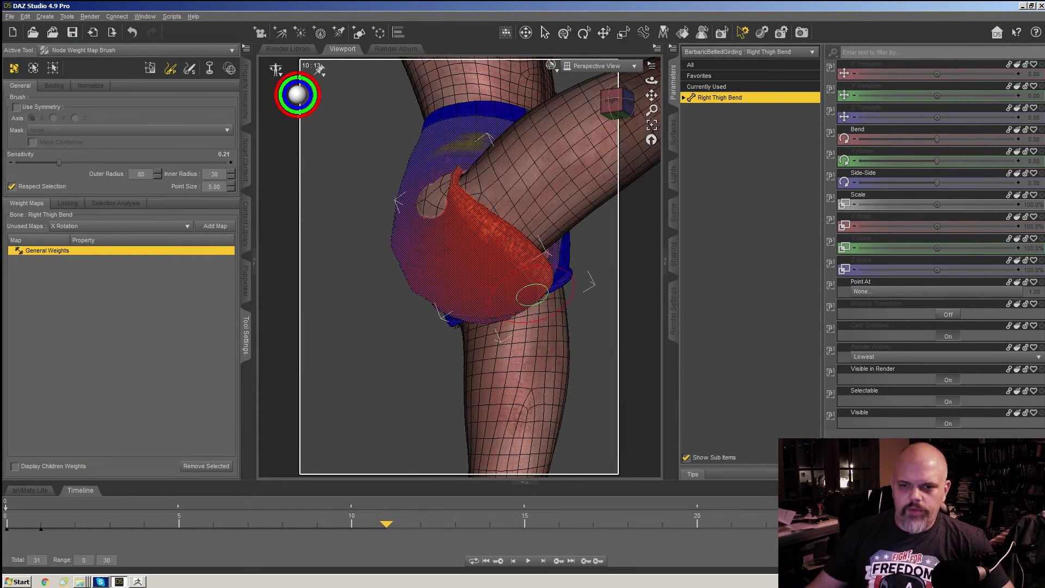
{"action": "middle_click_drag", "start_coordinate": [481, 317], "coordinate": [499, 249]}
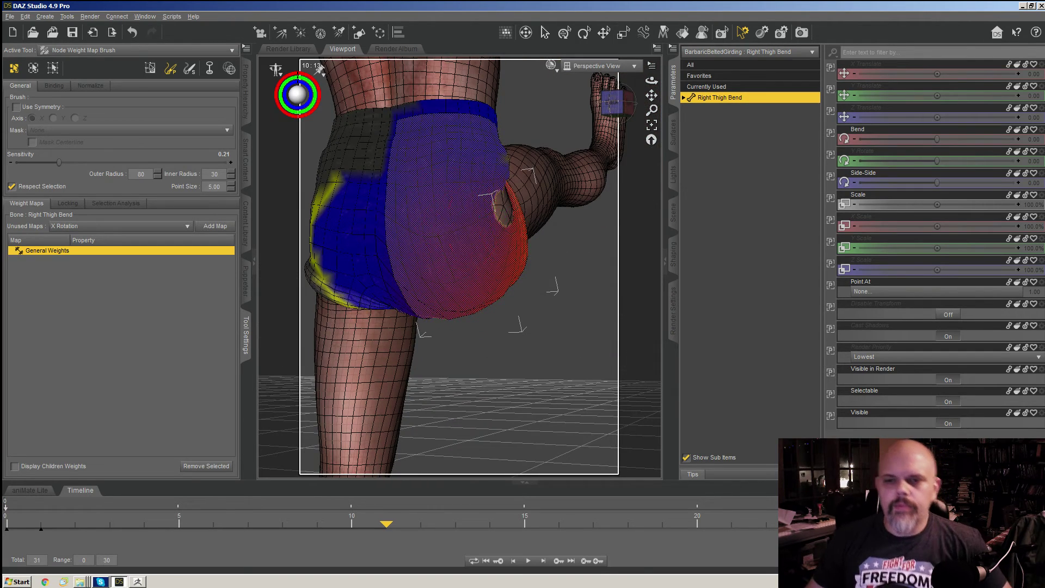
{"action": "middle_click_drag", "start_coordinate": [450, 210], "coordinate": [517, 112]}
- Compare frames 3 to 5 to examine the poke-through above the right leg hem from the front and back
{"action": "left_click_drag", "start_coordinate": [351, 524], "coordinate": [109, 523]}
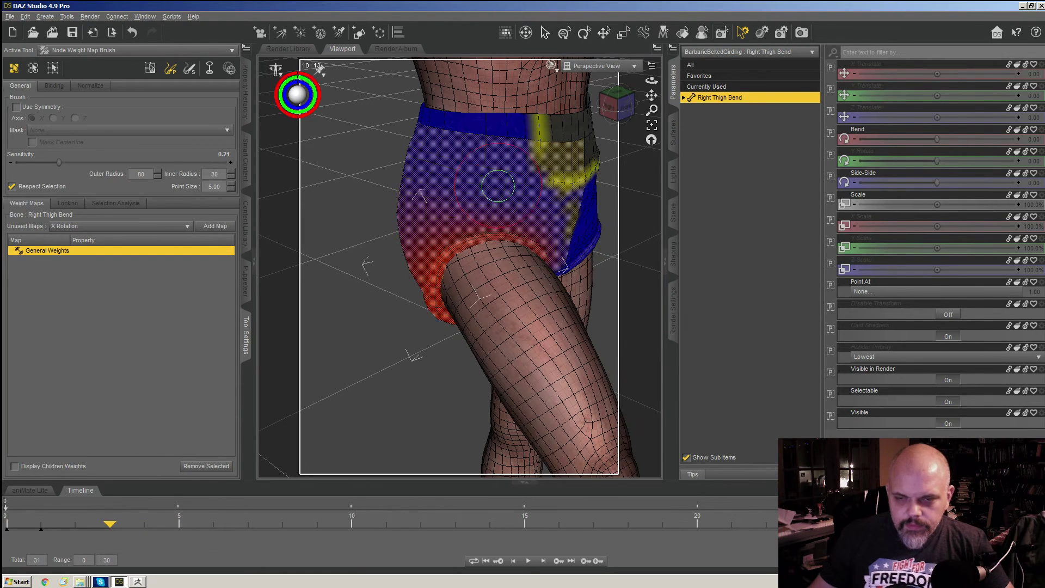
{"action": "scroll", "coordinate": [496, 187], "scroll_direction": "up", "scroll_amount": 6}
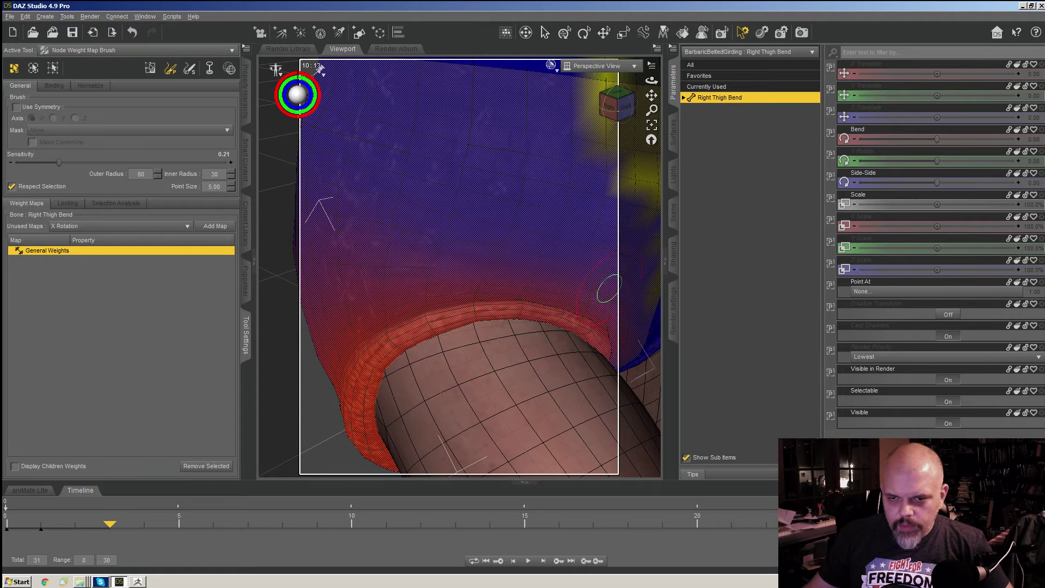
{"action": "key", "text": "Right"}
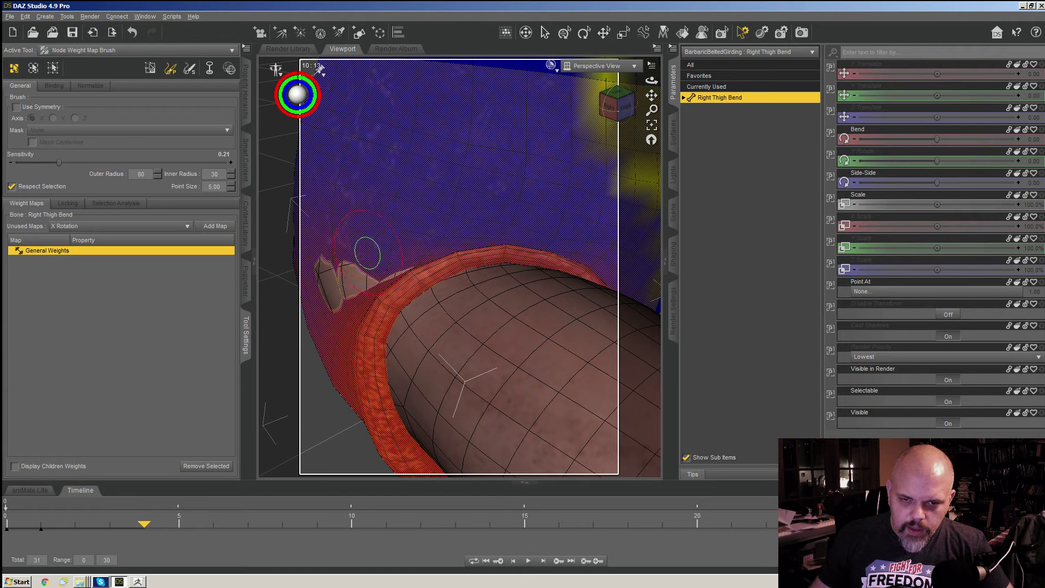
{"action": "key", "text": "Right"}
{"action": "key", "text": "Left"}
{"action": "key", "text": "Left"}
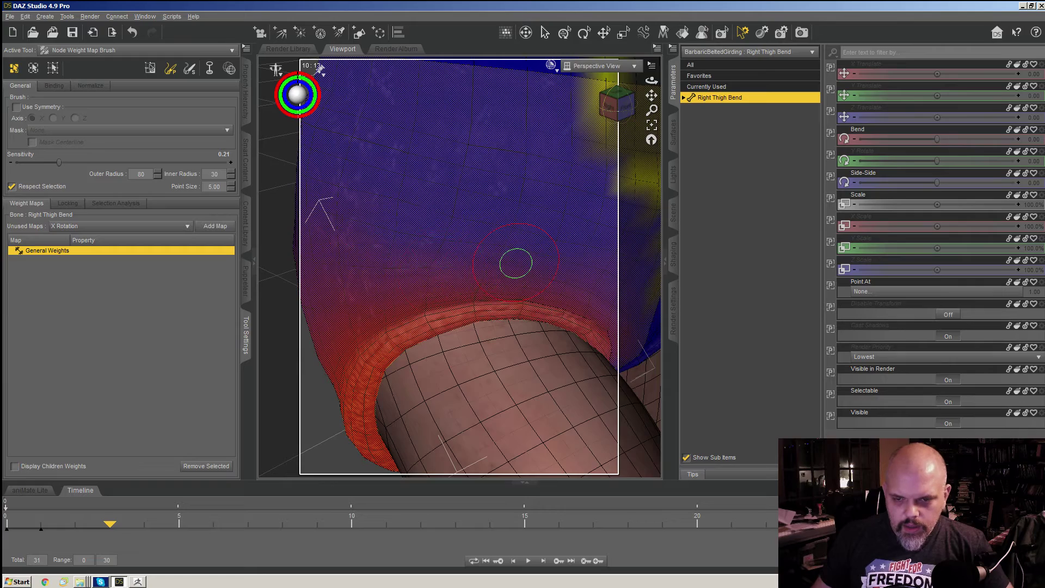
{"action": "key", "text": "Right"}
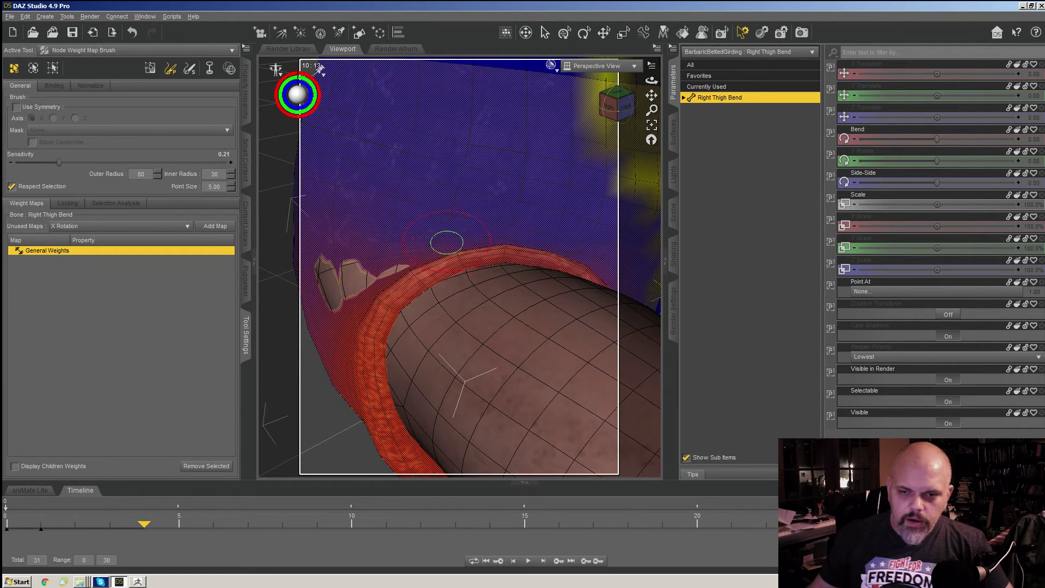
{"action": "scroll", "coordinate": [456, 280], "scroll_direction": "down", "scroll_amount": 5}
{"action": "scroll", "coordinate": [470, 325], "scroll_direction": "down", "scroll_amount": 1}
{"action": "middle_click_drag", "start_coordinate": [501, 243], "coordinate": [419, 220]}
{"action": "middle_click_drag", "start_coordinate": [490, 261], "coordinate": [513, 166]}
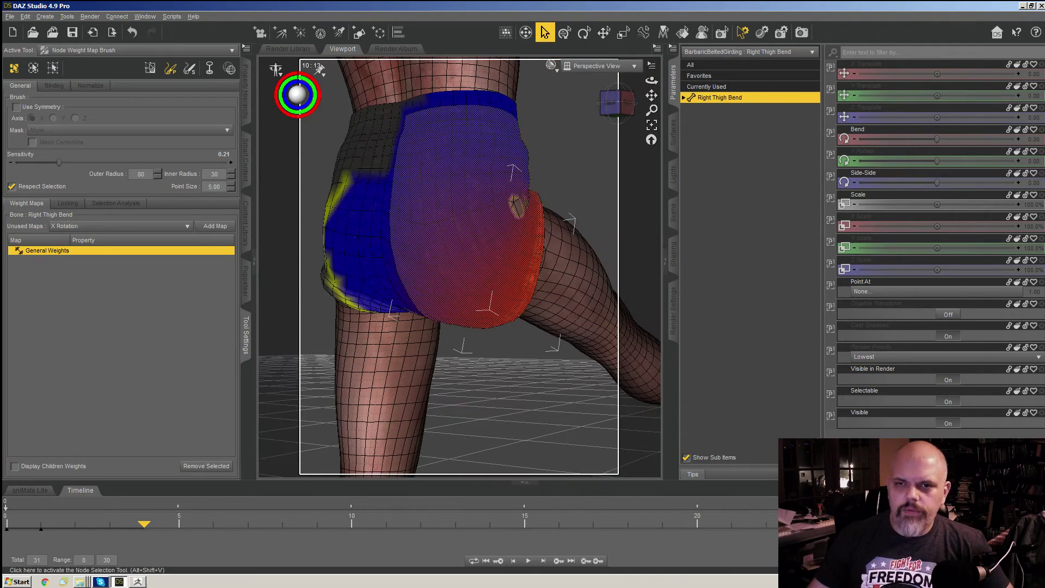
- Leave weight painting by activating the Node Selection tool, and switch to ZBrush
{"action": "left_click", "coordinate": [545, 32]}
{"action": "left_click", "coordinate": [617, 102]}
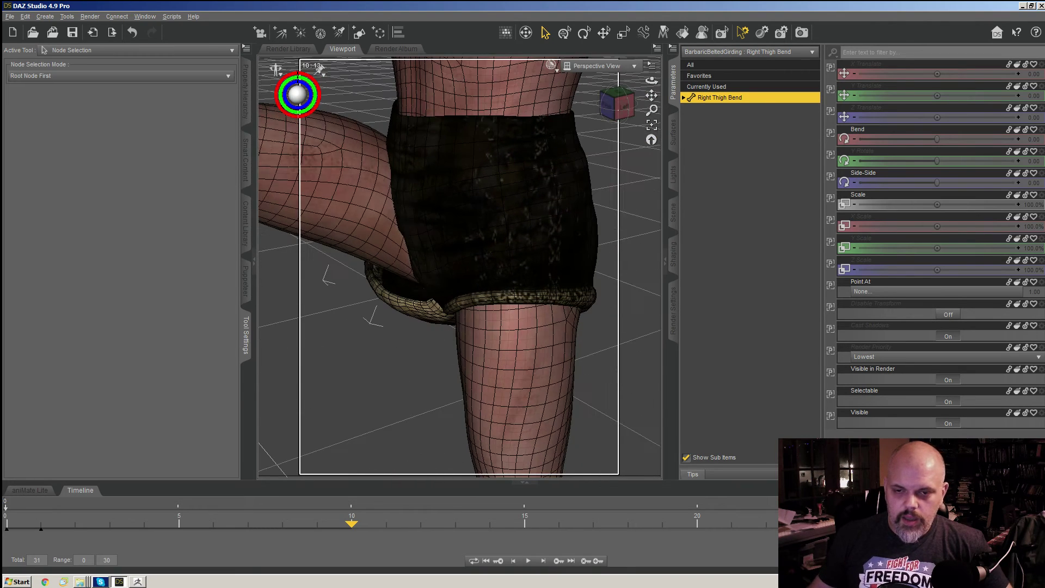
{"action": "key", "text": "alt+Tab"}
{"action": "key", "text": "alt+Tab"}
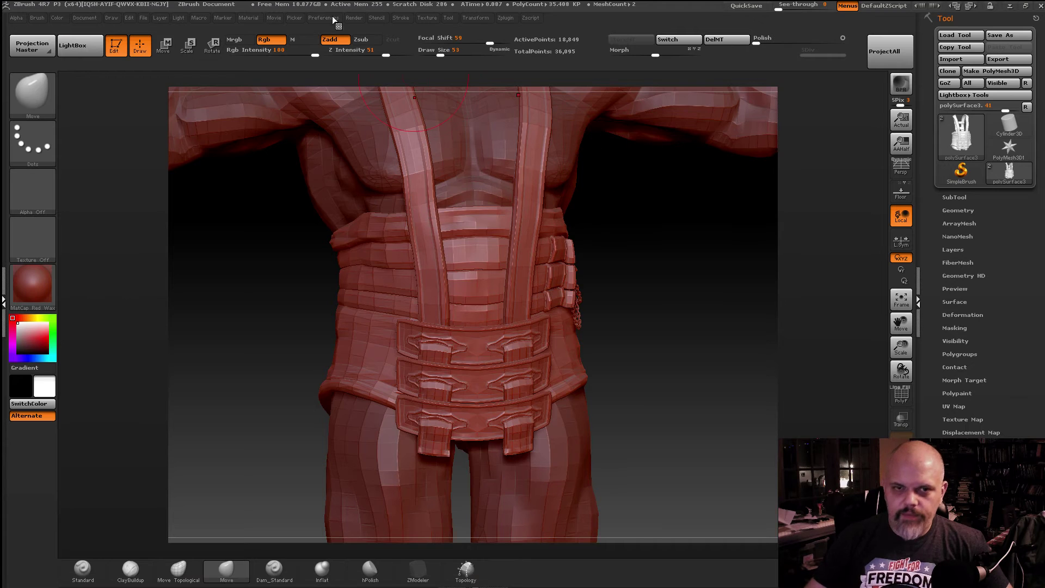
- Clear the GoZ cache files and close ZBrush without saving the project
{"action": "left_click", "coordinate": [333, 18]}
{"action": "left_click", "coordinate": [334, 382]}
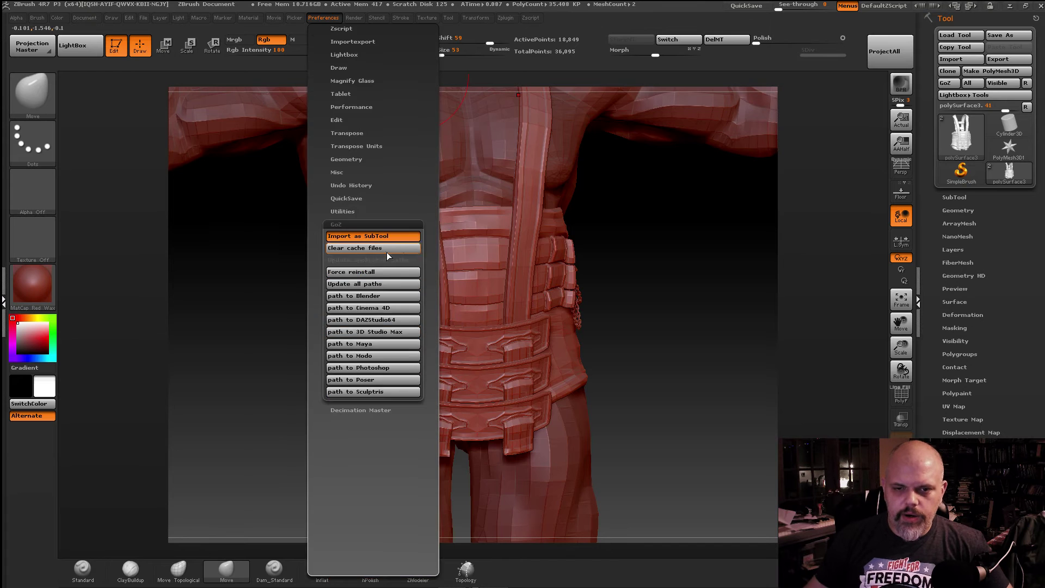
{"action": "left_click", "coordinate": [359, 246]}
{"action": "left_click", "coordinate": [1037, 5]}
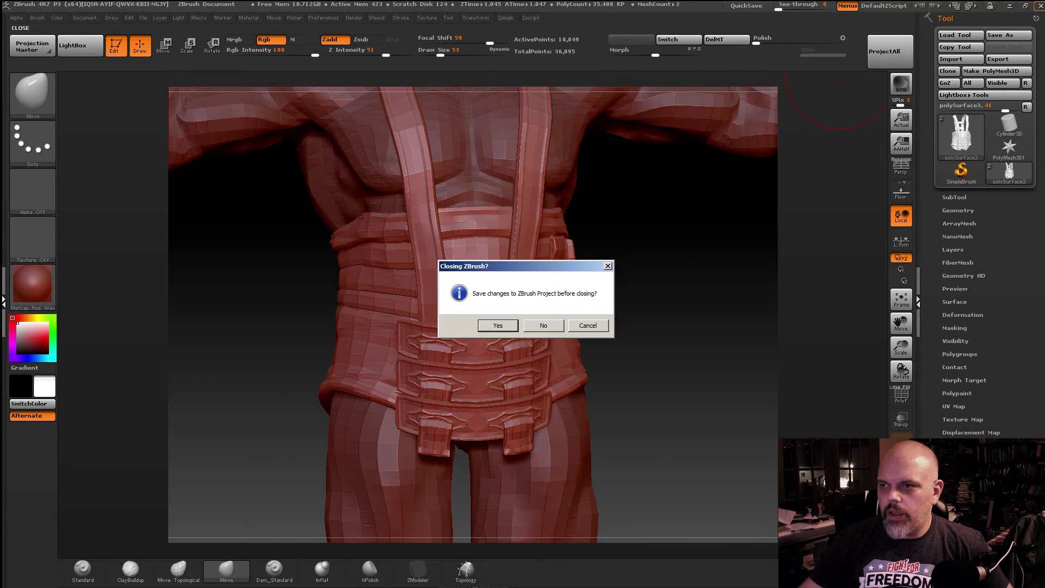
{"action": "left_click", "coordinate": [543, 325]}
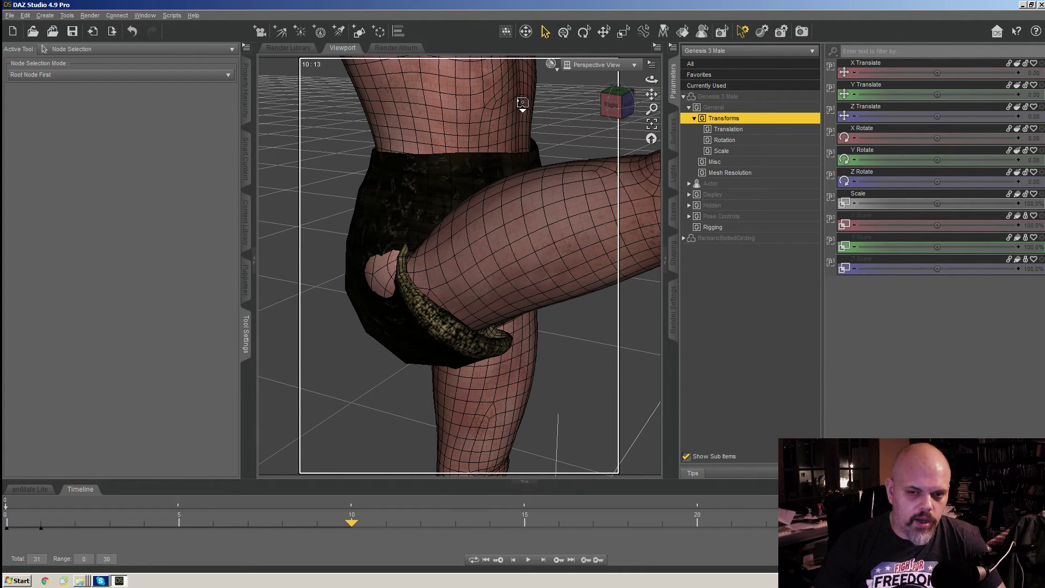
- Switch to the reopened ZBrush, draw the figure on the canvas in Edit mode, and frame the raised right leg from the side
{"action": "key", "text": "alt+Tab"}
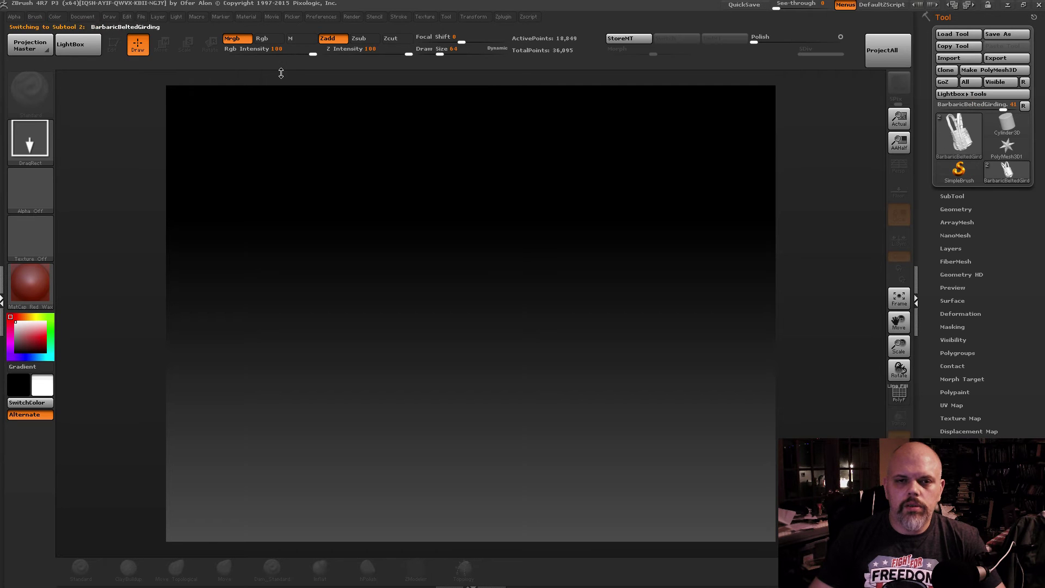
{"action": "left_click_drag", "start_coordinate": [396, 285], "coordinate": [478, 291]}
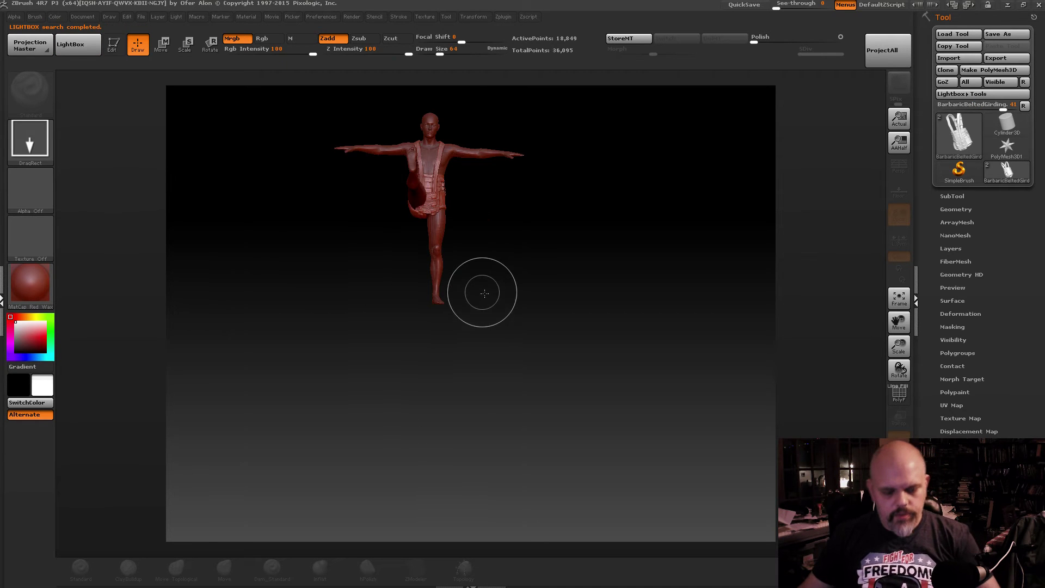
{"action": "key", "text": "t"}
{"action": "key", "text": "f"}
{"action": "left_click_drag", "start_coordinate": [477, 214], "coordinate": [593, 218]}
{"action": "left_click_drag", "start_coordinate": [626, 304], "coordinate": [642, 376], "text": "alt"}
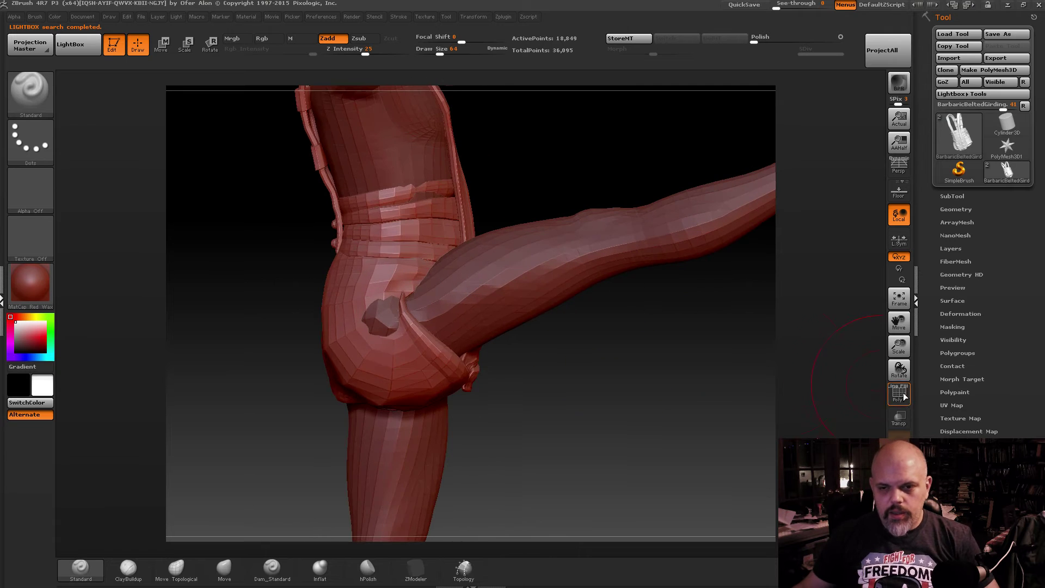
- Display the garment's wireframe and polygroups, solo the garment, split it into polygroups, and isolate the shorts
{"action": "left_click", "coordinate": [901, 396]}
{"action": "left_click_drag", "start_coordinate": [536, 387], "coordinate": [560, 393]}
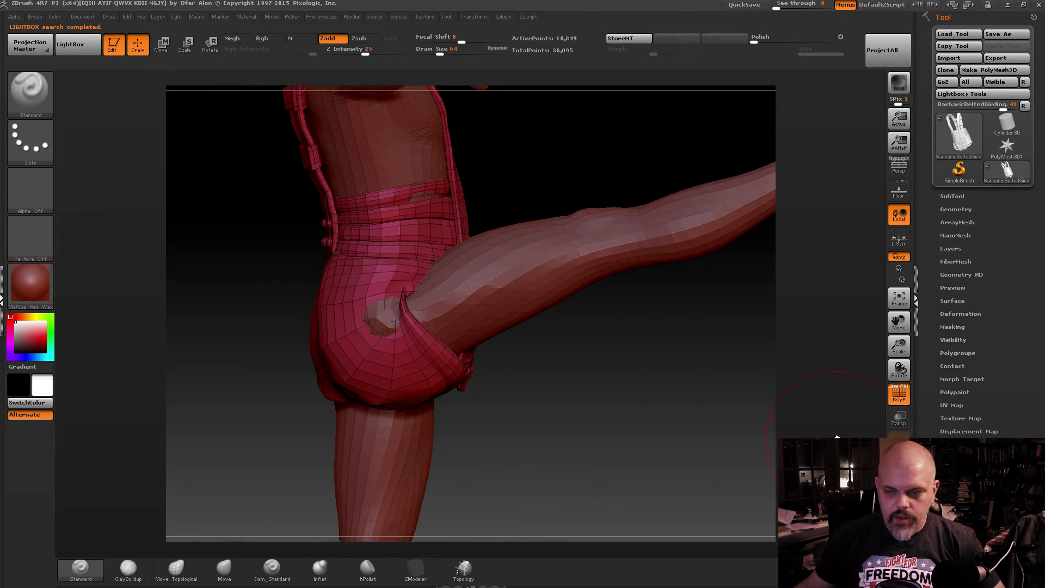
{"action": "left_click", "coordinate": [900, 452]}
{"action": "key", "text": "ctrl+w"}
{"action": "left_click", "coordinate": [450, 305], "text": "ctrl+shift"}
{"action": "left_click_drag", "start_coordinate": [430, 327], "coordinate": [507, 298]}
{"action": "mouse_move", "coordinate": [450, 291]}
{"action": "left_mouse_down"}
{"action": "mouse_move", "coordinate": [460, 252]}
{"action": "mouse_move", "coordinate": [474, 276]}
{"action": "mouse_move", "coordinate": [433, 75]}
{"action": "left_mouse_up"}
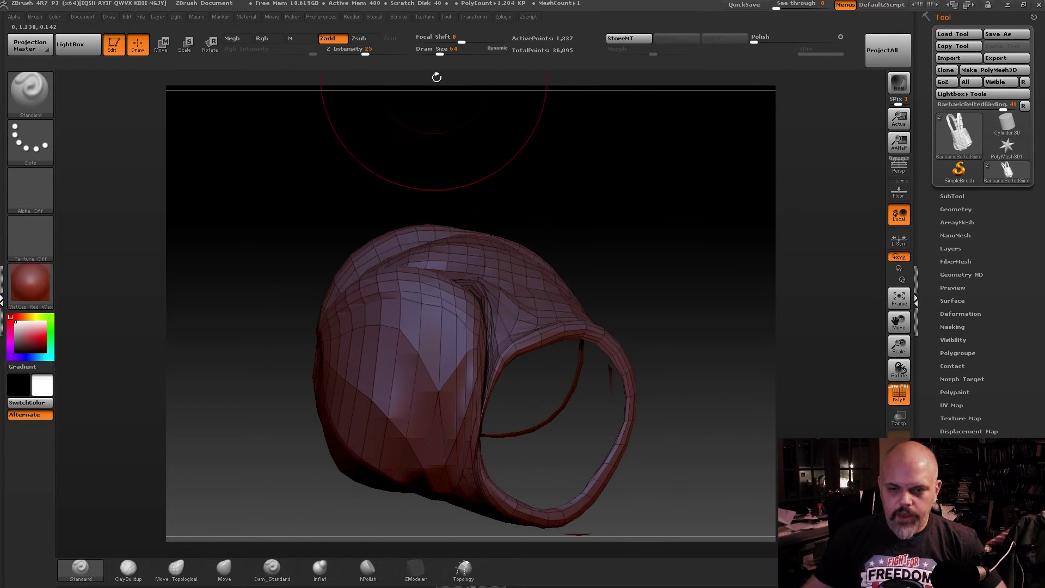
- Smooth the underside of the shorts' raised right leg with the Smooth brush at draw size 17
{"action": "key", "text": "shift"}
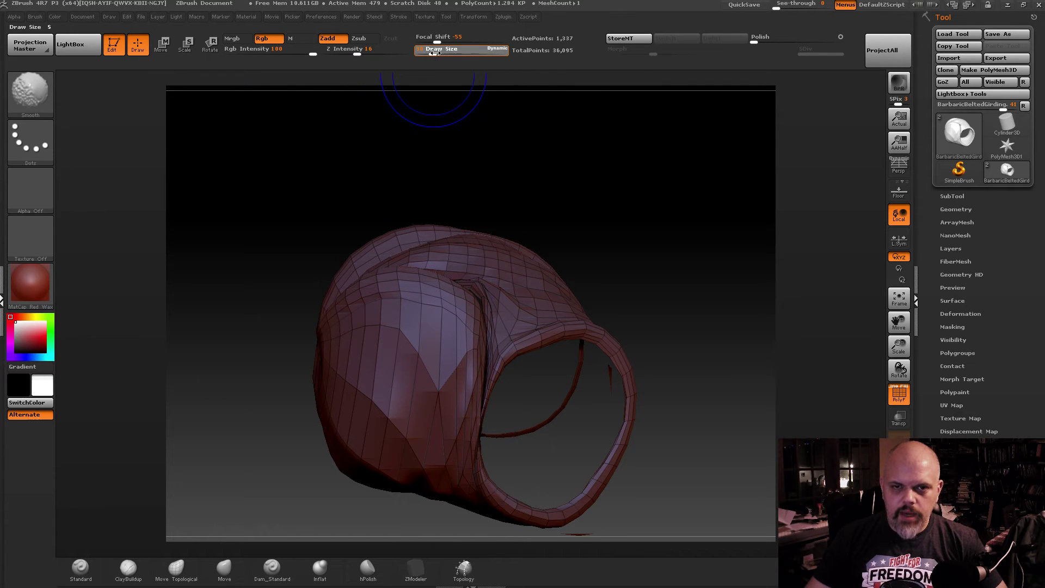
{"action": "mouse_move", "coordinate": [385, 93]}
{"action": "left_mouse_down"}
{"action": "mouse_move", "coordinate": [401, 103]}
{"action": "mouse_move", "coordinate": [374, 125]}
{"action": "mouse_move", "coordinate": [448, 209]}
{"action": "left_mouse_up"}
{"action": "left_click_drag", "start_coordinate": [450, 362], "coordinate": [473, 378]}
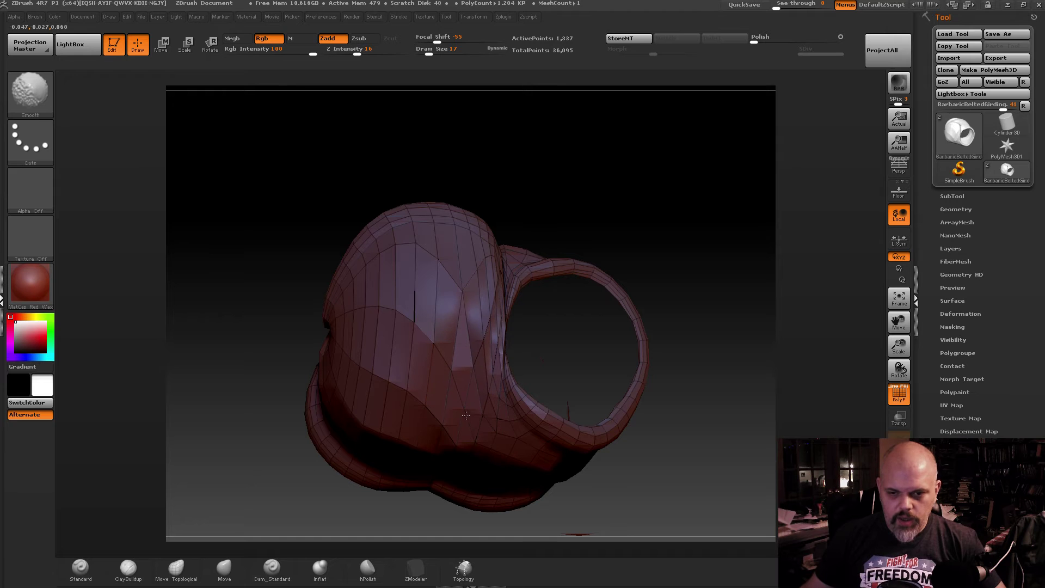
{"action": "left_click_drag", "start_coordinate": [466, 415], "coordinate": [476, 288], "text": "shift"}
- Raise the Smooth brush's draw size to 26 and smooth the outer side of the right leg opening
{"action": "left_click_drag", "start_coordinate": [508, 117], "coordinate": [467, 143]}
{"action": "left_click_drag", "start_coordinate": [428, 54], "coordinate": [431, 54]}
{"action": "mouse_move", "coordinate": [510, 262]}
{"action": "right_mouse_down"}
{"action": "mouse_move", "coordinate": [517, 256]}
{"action": "mouse_move", "coordinate": [463, 240]}
{"action": "mouse_move", "coordinate": [496, 208]}
{"action": "right_mouse_up"}
{"action": "left_click_drag", "start_coordinate": [375, 231], "coordinate": [347, 211], "text": "shift"}
{"action": "mouse_move", "coordinate": [347, 211]}
{"action": "right_mouse_down"}
{"action": "mouse_move", "coordinate": [311, 234]}
{"action": "mouse_move", "coordinate": [319, 232]}
{"action": "right_mouse_up"}
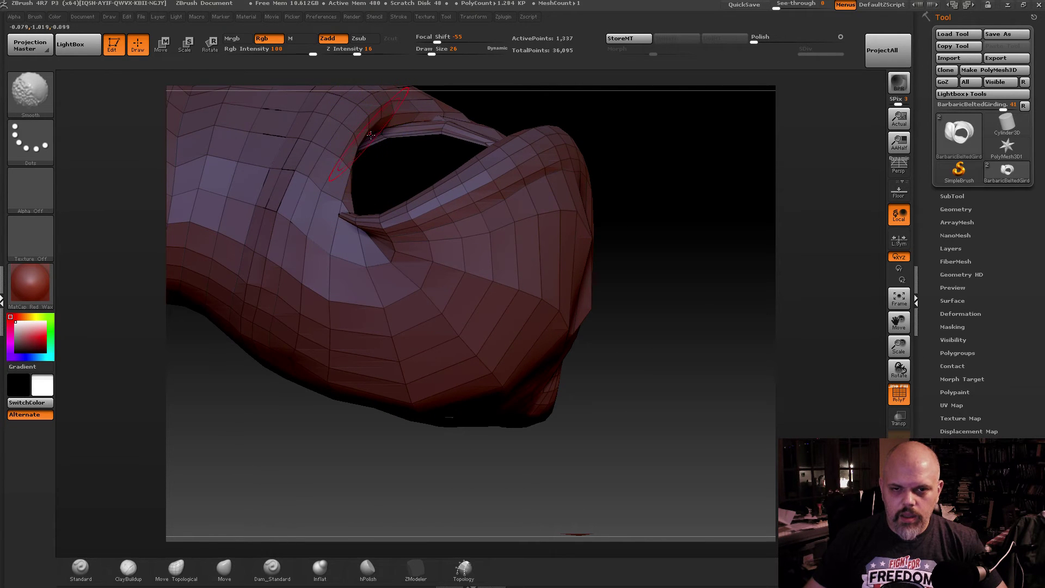
{"action": "mouse_move", "coordinate": [370, 135]}
{"action": "right_mouse_down"}
{"action": "mouse_move", "coordinate": [402, 141]}
{"action": "mouse_move", "coordinate": [367, 143]}
{"action": "right_mouse_up"}
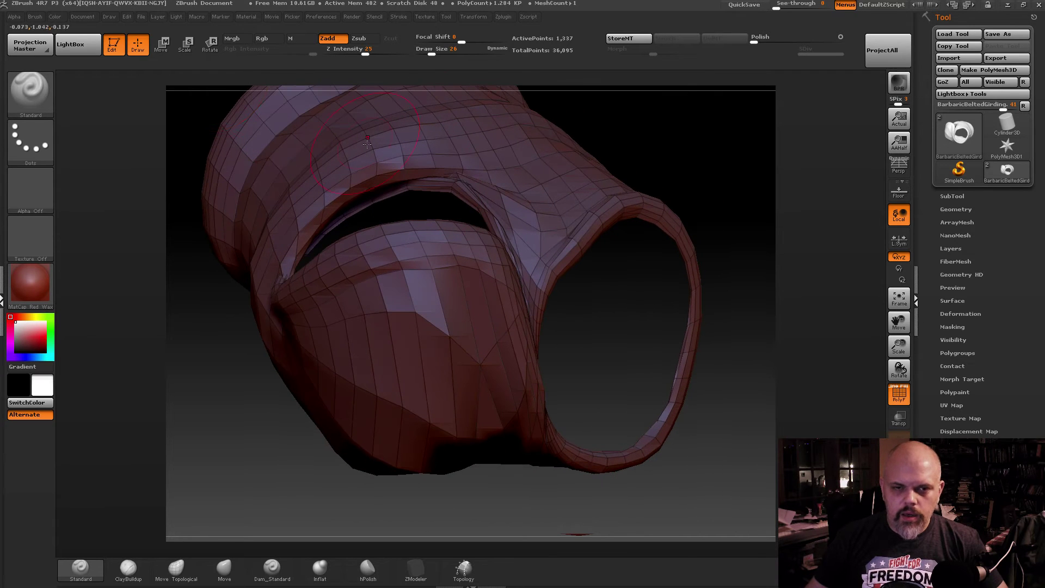
- Mask the shorts with Transpose topological masking, leaving the hem of the raised right leg unmasked
{"action": "left_click", "coordinate": [175, 48]}
{"action": "left_click_drag", "start_coordinate": [436, 188], "coordinate": [433, 193], "text": "ctrl"}
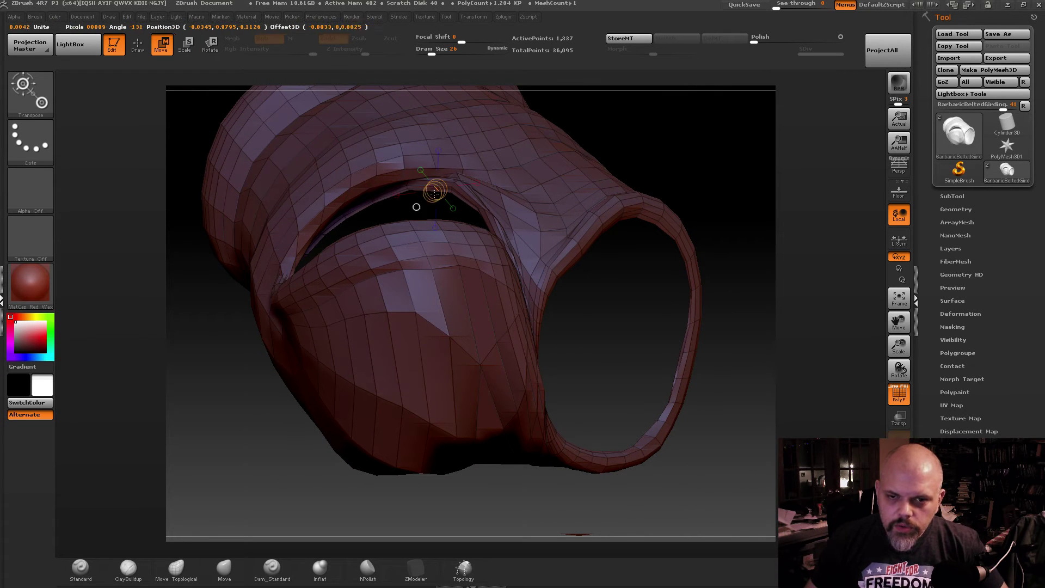
{"action": "left_click_drag", "start_coordinate": [453, 259], "coordinate": [449, 248], "text": "ctrl"}
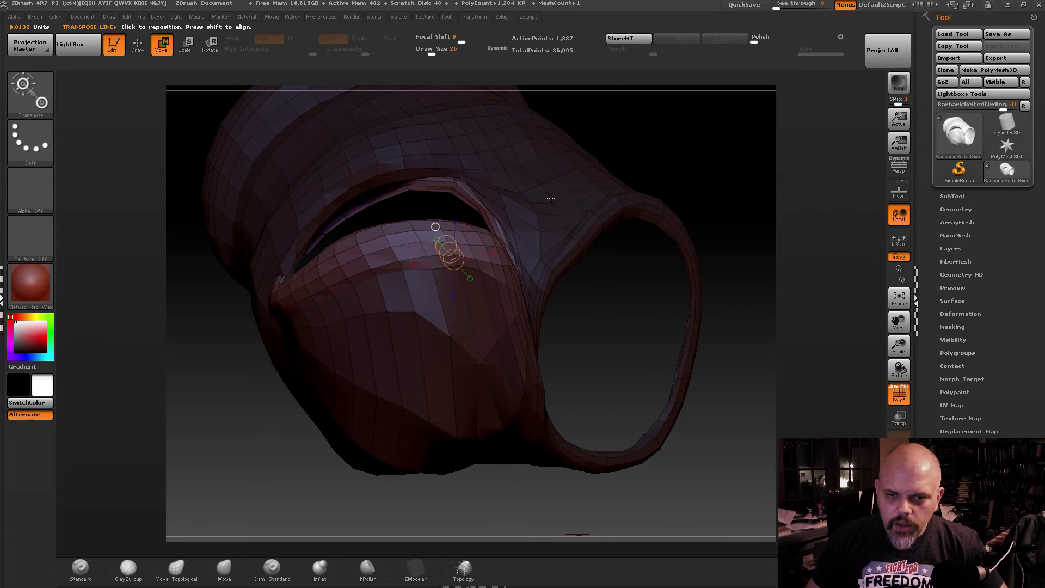
{"action": "right_click_drag", "start_coordinate": [448, 247], "coordinate": [842, 385]}
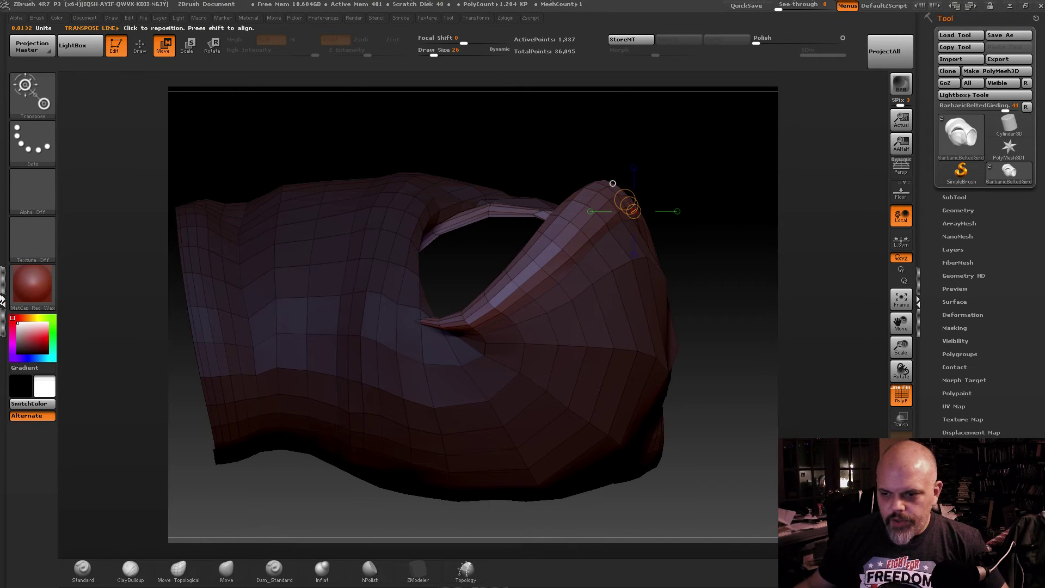
- Show the body again and shift the unmasked right leg hem toward the thigh with a Transpose Move line
{"action": "left_click", "coordinate": [899, 453]}
{"action": "left_click_drag", "start_coordinate": [582, 252], "coordinate": [568, 147]}
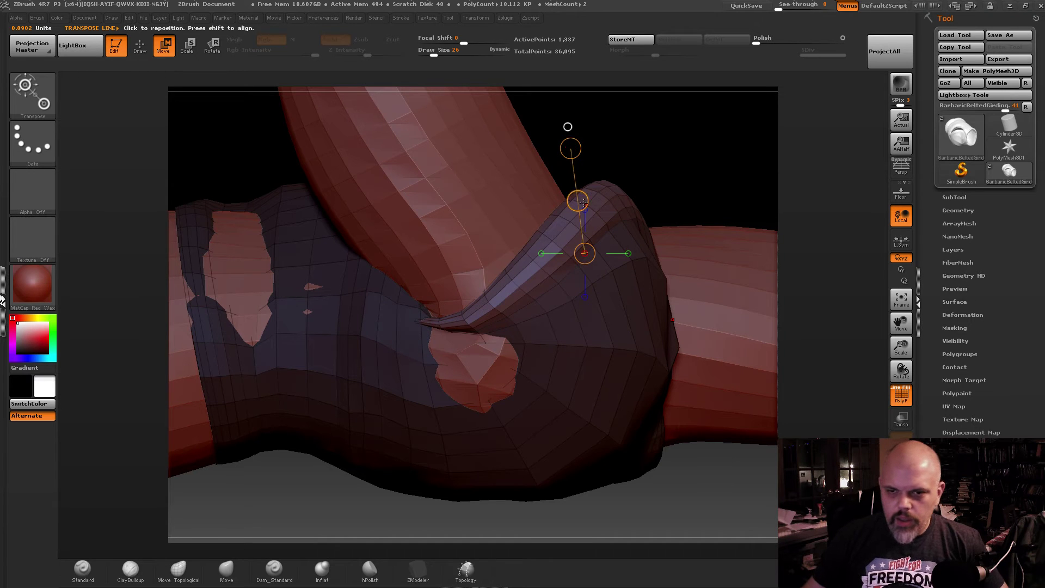
{"action": "left_click_drag", "start_coordinate": [583, 202], "coordinate": [542, 159]}
- Pull the right leg's inner hem over the crotch gap with the Move brush at draw size 37, and smooth it
{"action": "key", "text": "q"}
{"action": "left_click_drag", "start_coordinate": [627, 145], "coordinate": [527, 254]}
{"action": "left_click_drag", "start_coordinate": [434, 52], "coordinate": [436, 52]}
{"action": "mouse_move", "coordinate": [456, 230]}
{"action": "left_mouse_down"}
{"action": "mouse_move", "coordinate": [514, 217]}
{"action": "mouse_move", "coordinate": [512, 193]}
{"action": "left_mouse_up"}
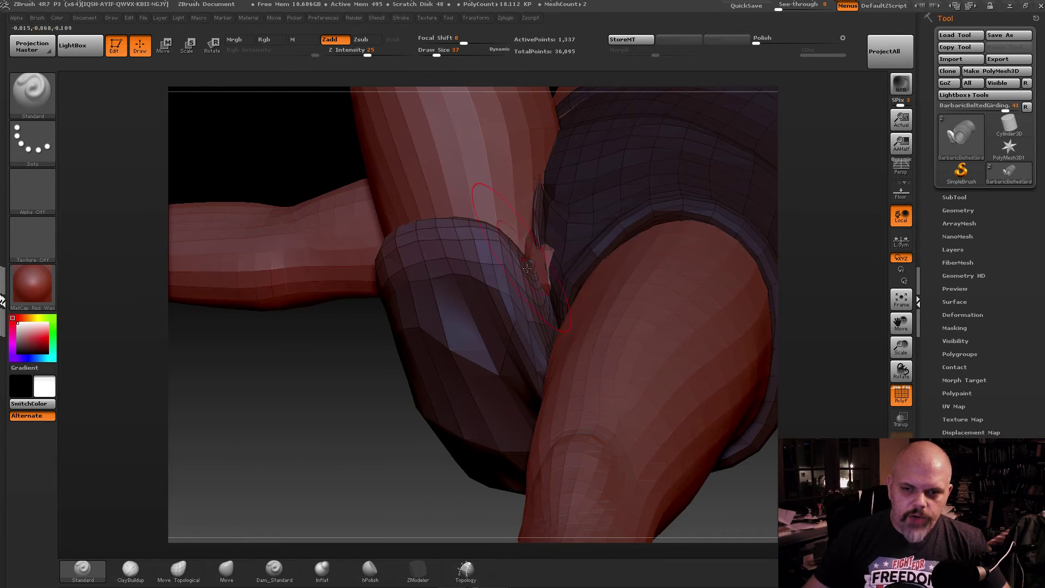
{"action": "left_click", "coordinate": [229, 570]}
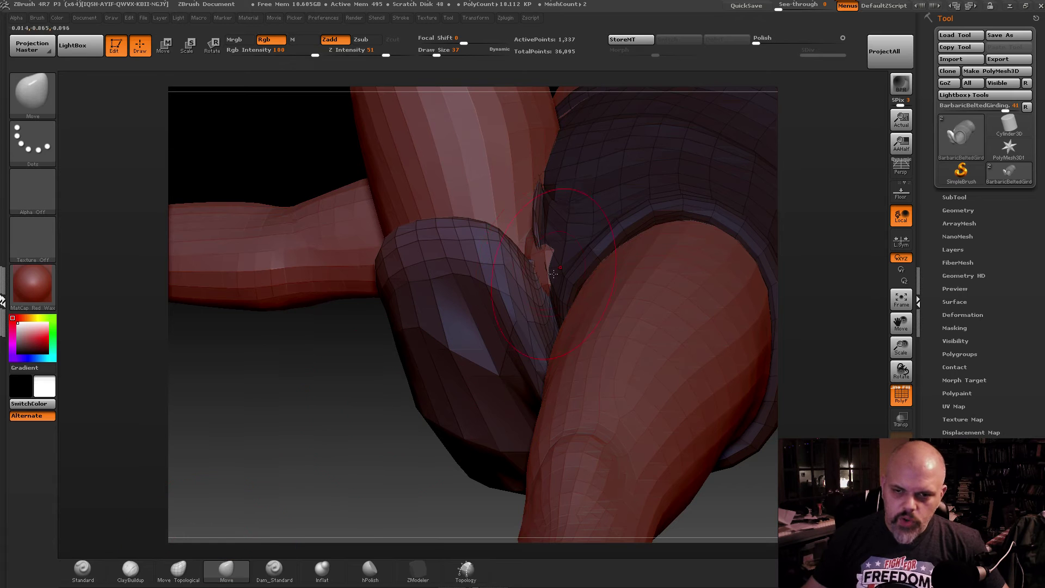
{"action": "key", "text": "shift"}
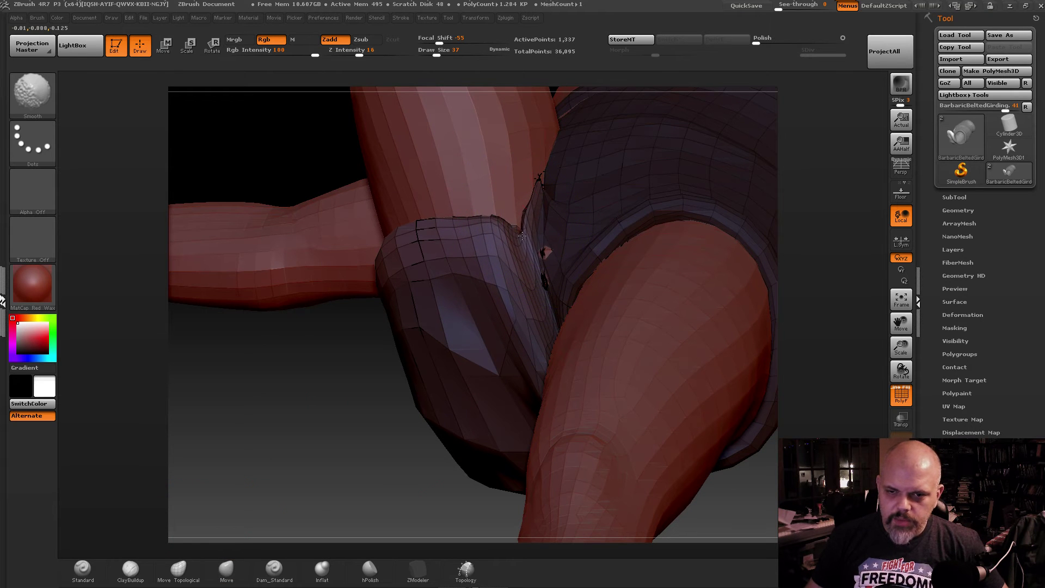
- Polish the unmasked right leg of the shorts, smooth its inner edge, and invert the mask
{"action": "left_click_drag", "start_coordinate": [756, 43], "coordinate": [776, 41]}
{"action": "key", "text": "shift"}
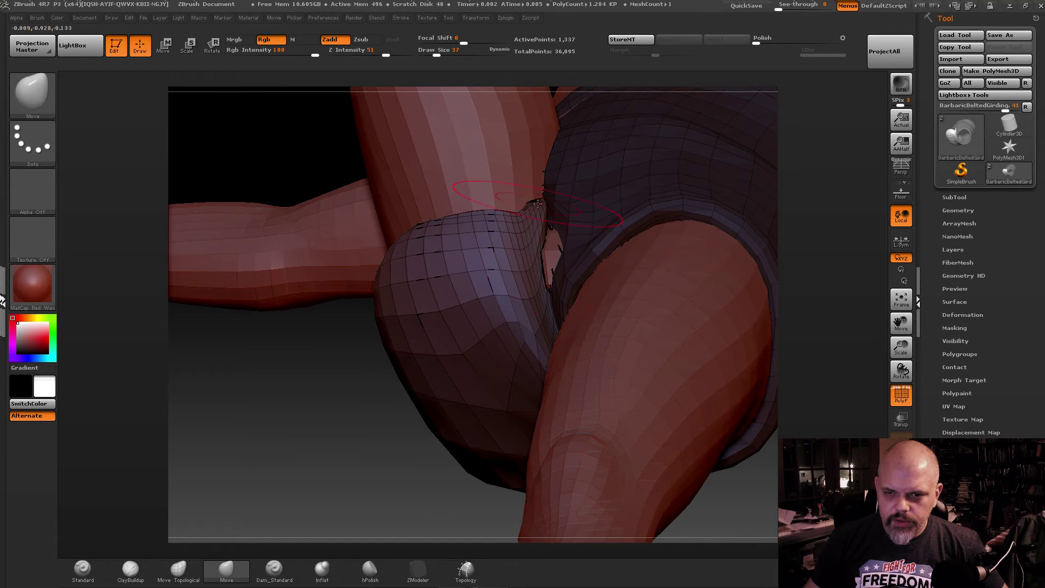
{"action": "mouse_move", "coordinate": [304, 370]}
{"action": "left_mouse_down"}
{"action": "mouse_move", "coordinate": [381, 343]}
{"action": "mouse_move", "coordinate": [416, 316]}
{"action": "left_mouse_up"}
{"action": "key", "text": "shift"}
- Reduce the draw size to 24, pull the crotch fabric over the exposed skin beside the right leg, and smooth it
{"action": "left_click_drag", "start_coordinate": [264, 403], "coordinate": [223, 354]}
{"action": "left_click_drag", "start_coordinate": [541, 253], "coordinate": [547, 247]}
{"action": "key", "text": "ctrl+z"}
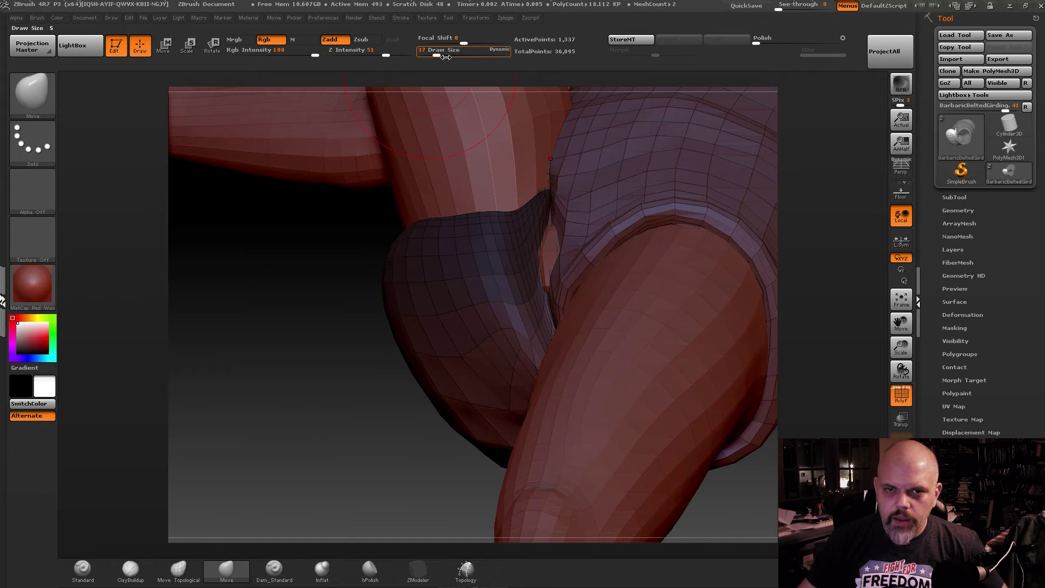
{"action": "left_click_drag", "start_coordinate": [436, 52], "coordinate": [434, 52]}
{"action": "right_click_drag", "start_coordinate": [536, 218], "coordinate": [547, 245], "text": "ctrl"}
{"action": "left_click_drag", "start_coordinate": [575, 254], "coordinate": [556, 251]}
{"action": "key", "text": "shift"}
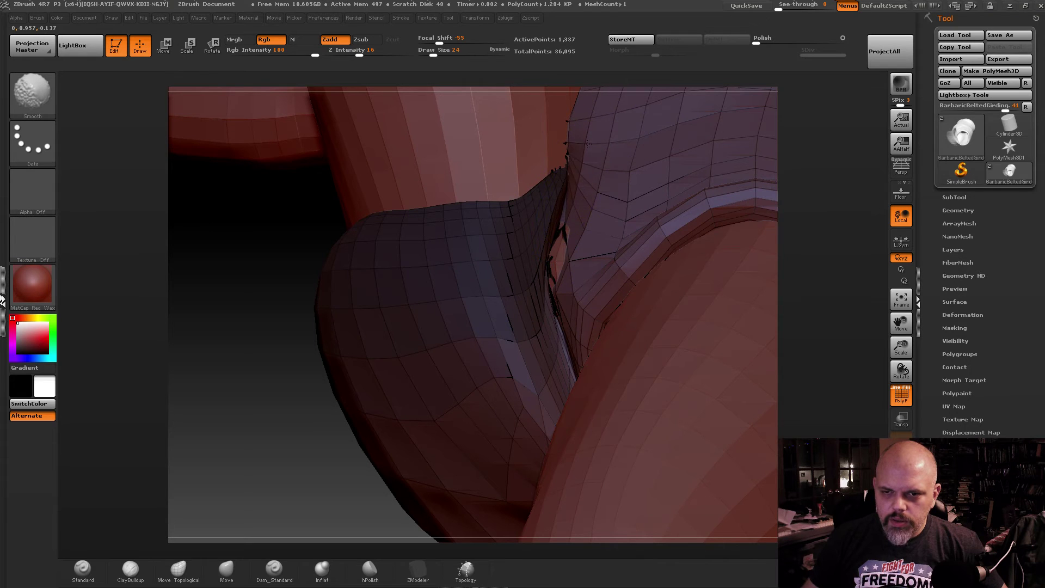
{"action": "left_click_drag", "start_coordinate": [563, 248], "coordinate": [548, 261]}
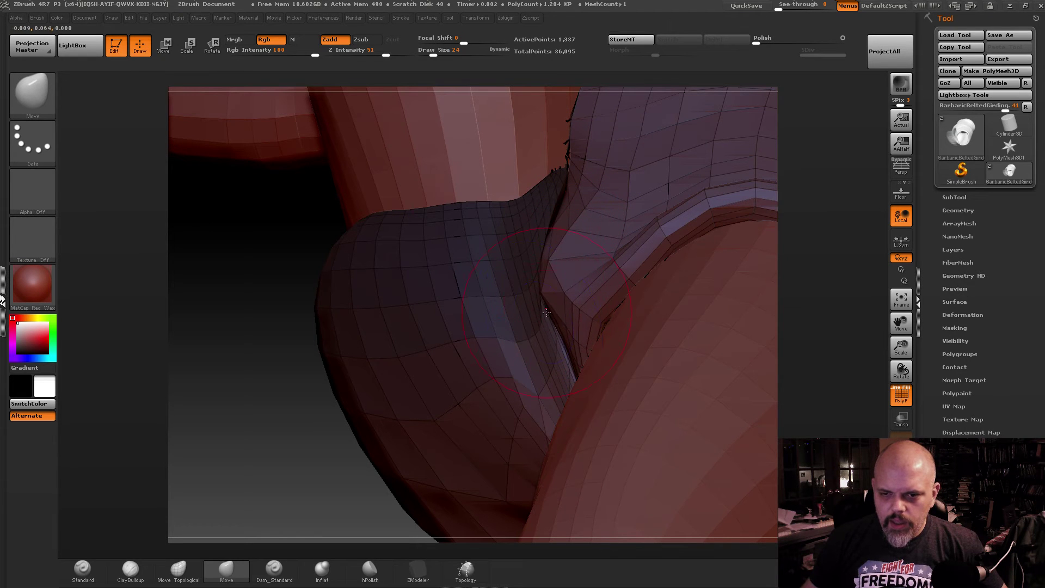
{"action": "mouse_move", "coordinate": [546, 310]}
{"action": "left_mouse_down", "text": "shift"}
{"action": "mouse_move", "coordinate": [542, 334]}
{"action": "mouse_move", "coordinate": [543, 321]}
{"action": "left_mouse_up", "text": "shift"}
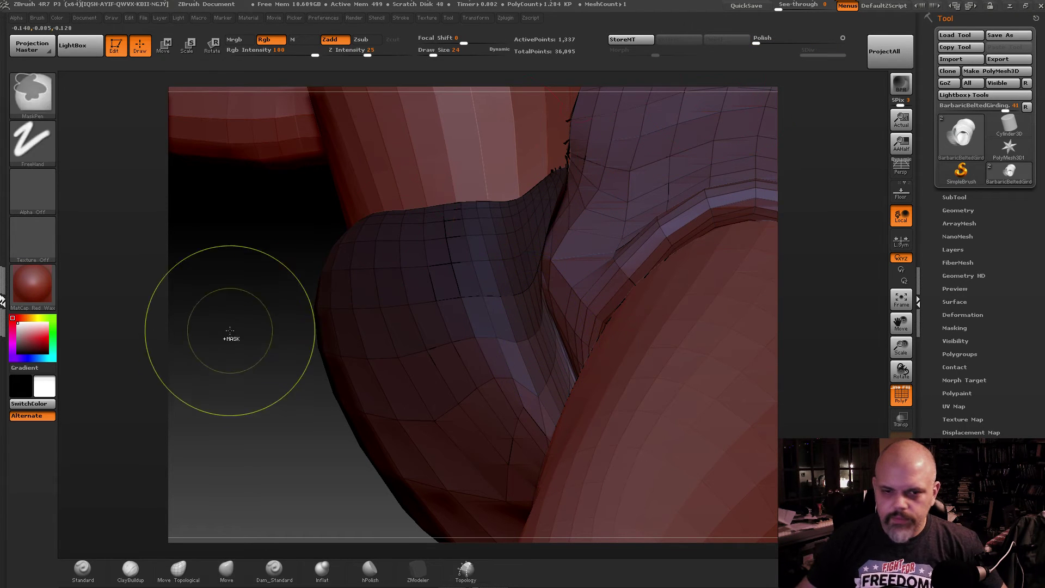
- Pull the hip fabric over the poke-through above the right leg hem using the Move brush at draw size 42
{"action": "mouse_move", "coordinate": [229, 341]}
{"action": "left_mouse_down"}
{"action": "mouse_move", "coordinate": [432, 270]}
{"action": "mouse_move", "coordinate": [486, 238]}
{"action": "mouse_move", "coordinate": [588, 229]}
{"action": "left_mouse_up"}
{"action": "left_click_drag", "start_coordinate": [591, 143], "coordinate": [503, 172]}
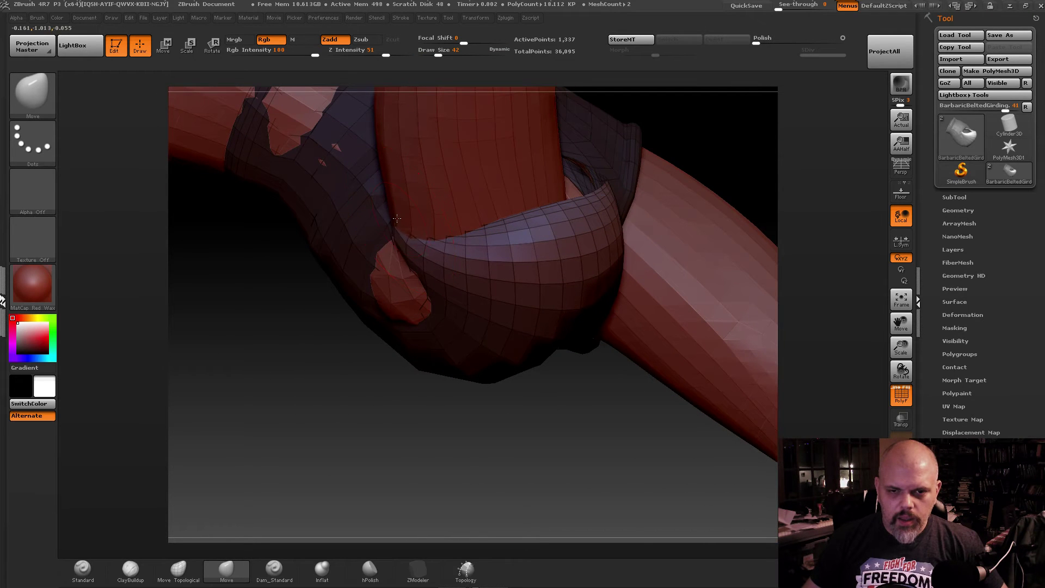
{"action": "left_click_drag", "start_coordinate": [411, 223], "coordinate": [508, 221]}
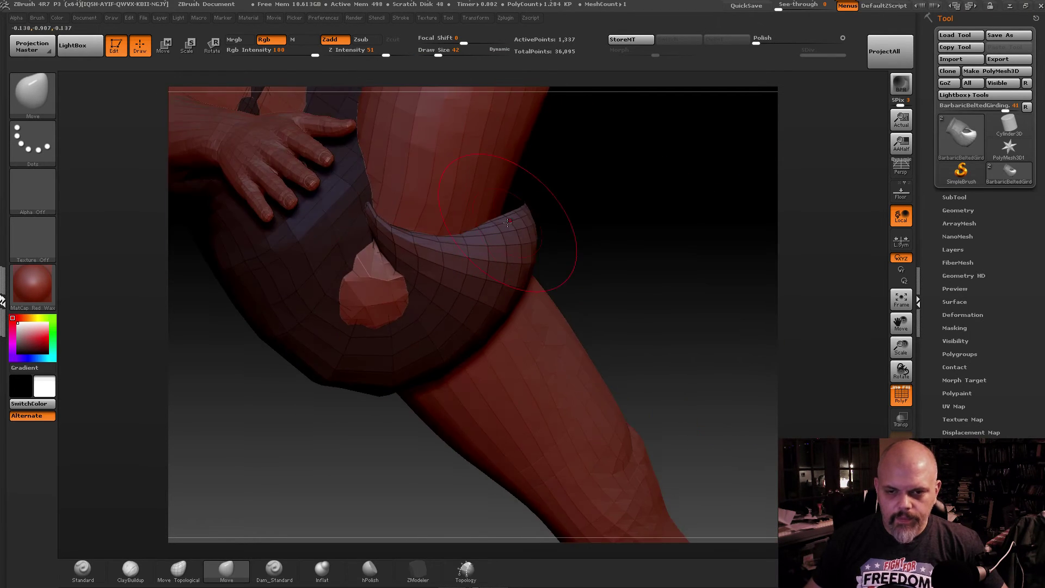
{"action": "left_click_drag", "start_coordinate": [403, 272], "coordinate": [595, 234]}
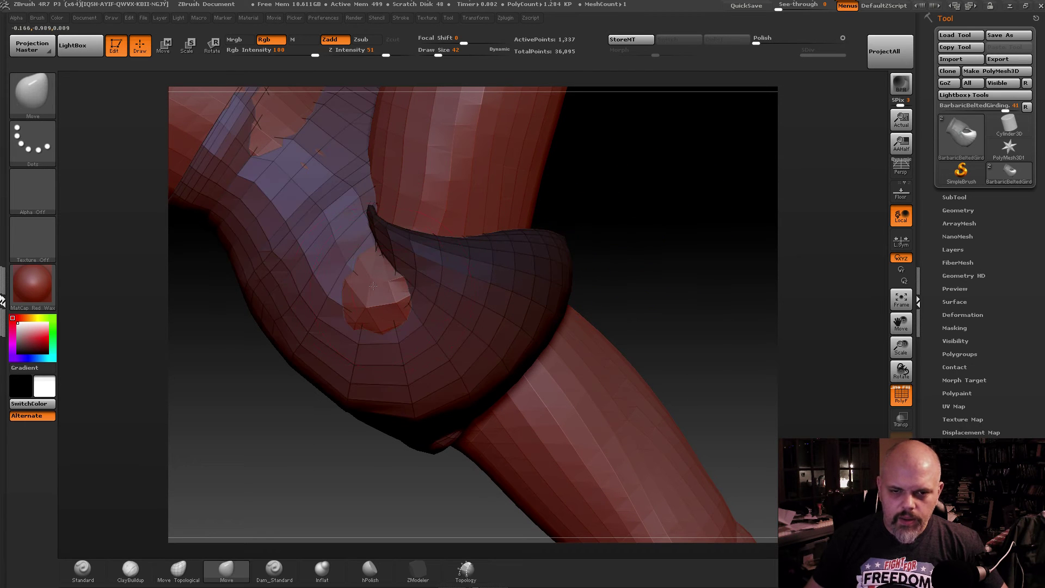
{"action": "left_click_drag", "start_coordinate": [385, 289], "coordinate": [556, 203]}
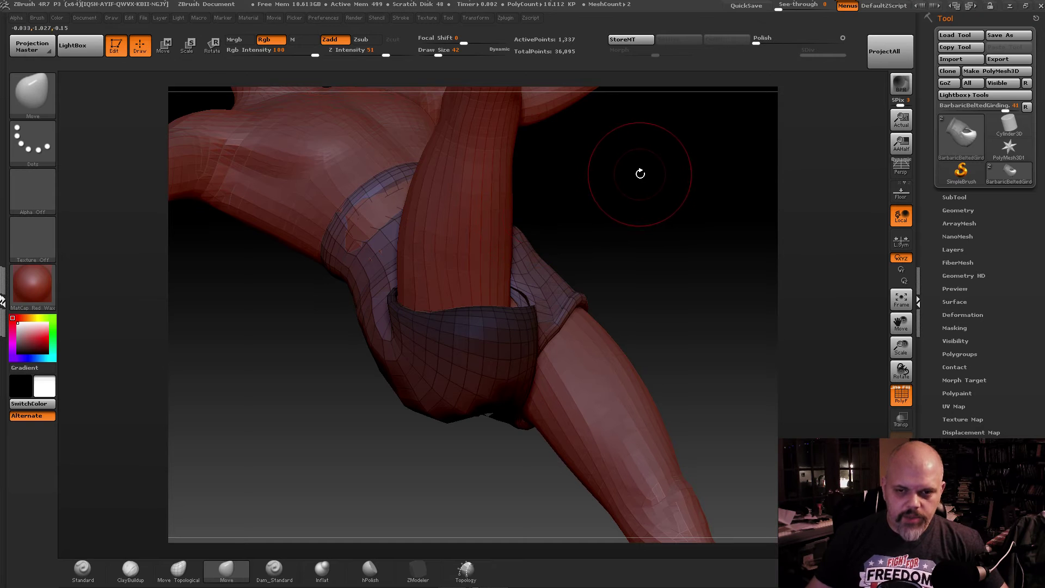
- Unhide the whole garment, store its corrected shape as a morph target, and switch to DAZ Studio and back
{"action": "left_click", "coordinate": [602, 182], "text": "ctrl+shift"}
{"action": "mouse_move", "coordinate": [664, 173]}
{"action": "left_mouse_down"}
{"action": "mouse_move", "coordinate": [606, 214]}
{"action": "mouse_move", "coordinate": [618, 83]}
{"action": "left_mouse_up"}
{"action": "left_click", "coordinate": [630, 39]}
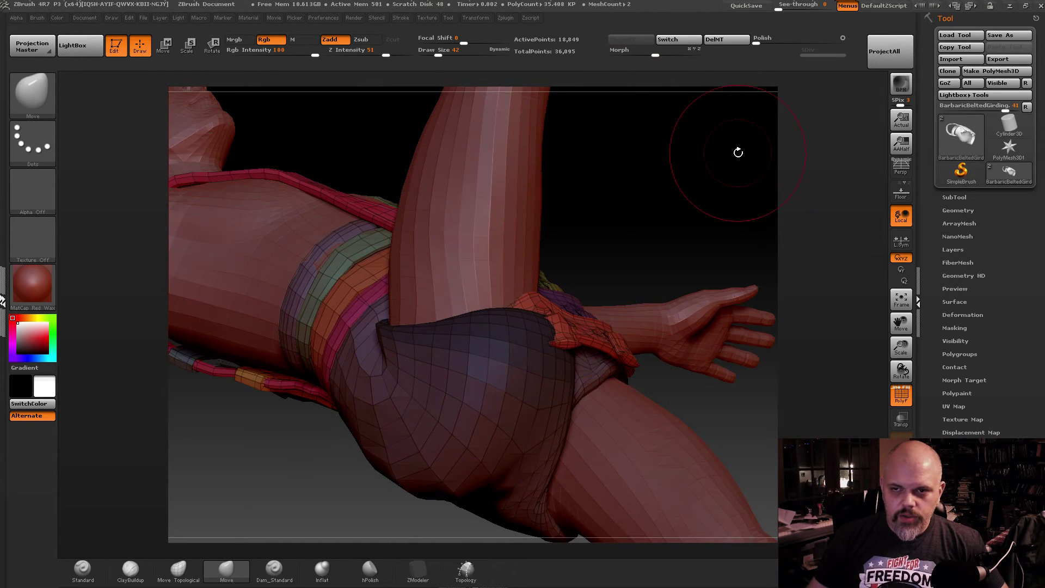
{"action": "key", "text": "alt+Tab"}
{"action": "key", "text": "alt+Tab"}
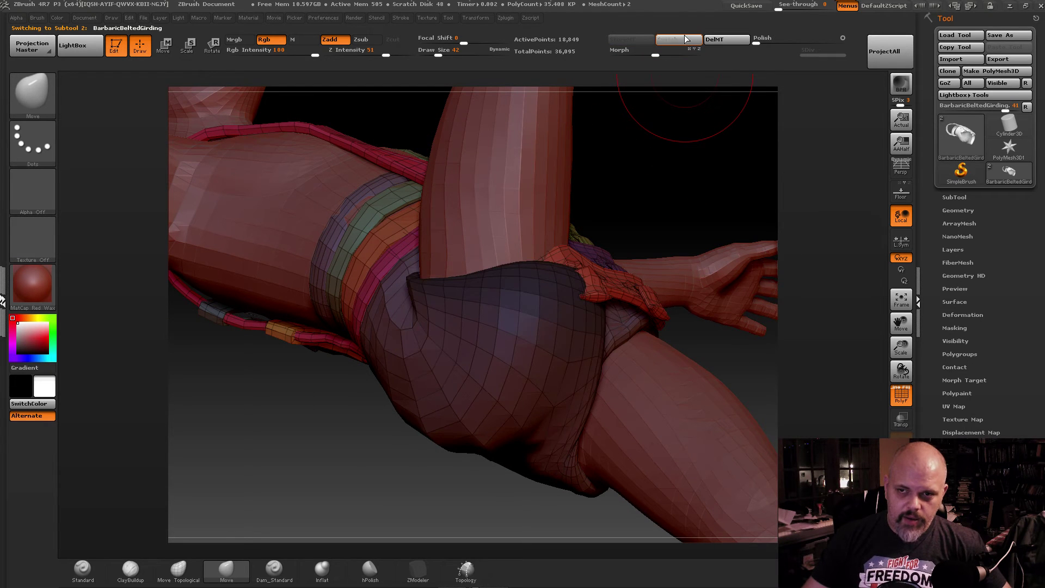
- Switch the morph target back and forth to compare the original and corrected shapes of the garment
{"action": "left_click", "coordinate": [684, 36]}
{"action": "left_click", "coordinate": [681, 39]}
{"action": "left_click", "coordinate": [675, 43]}
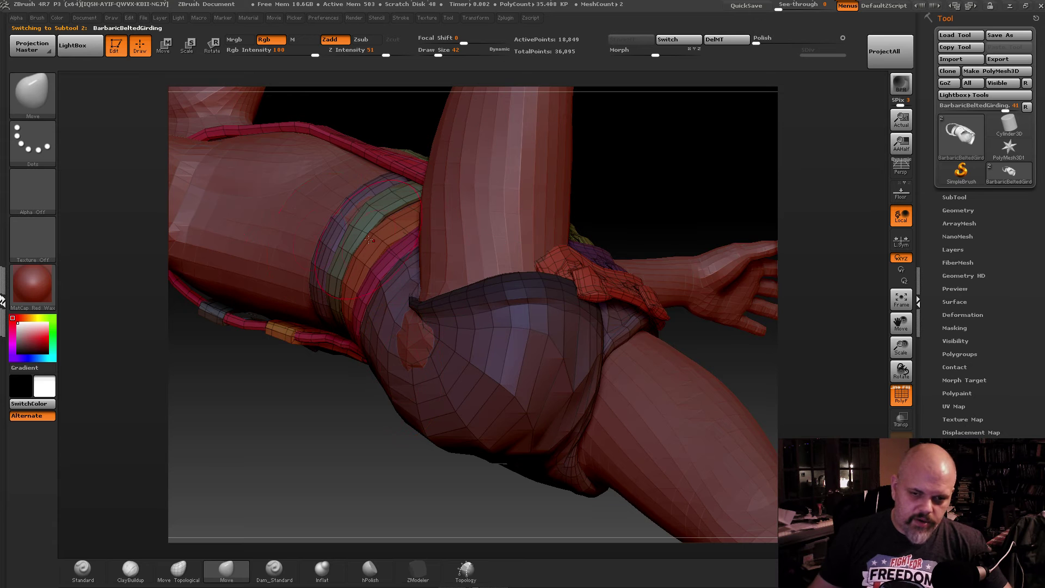
{"action": "left_click", "coordinate": [679, 39]}
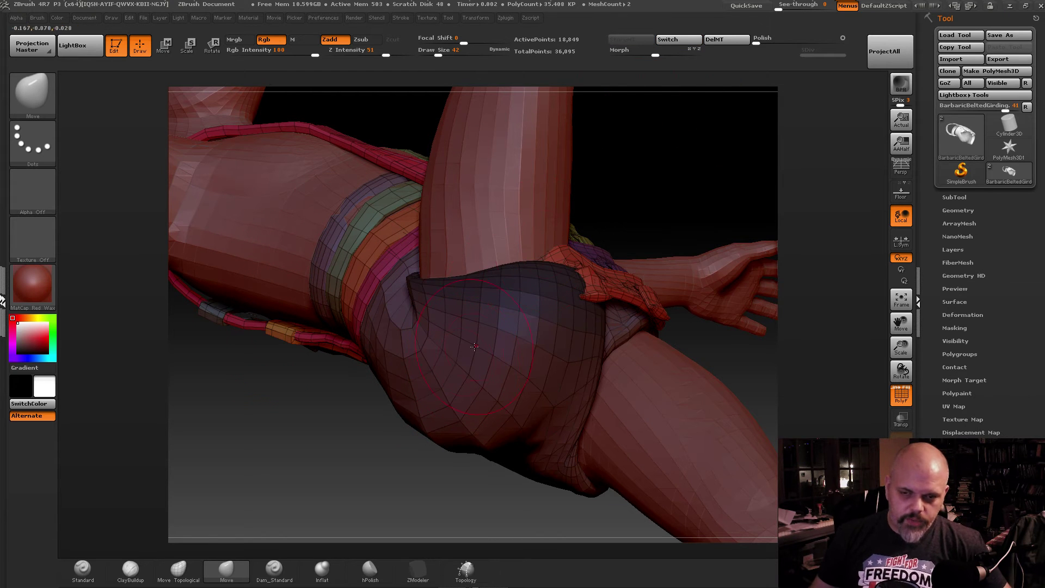
{"action": "left_click", "coordinate": [676, 38]}
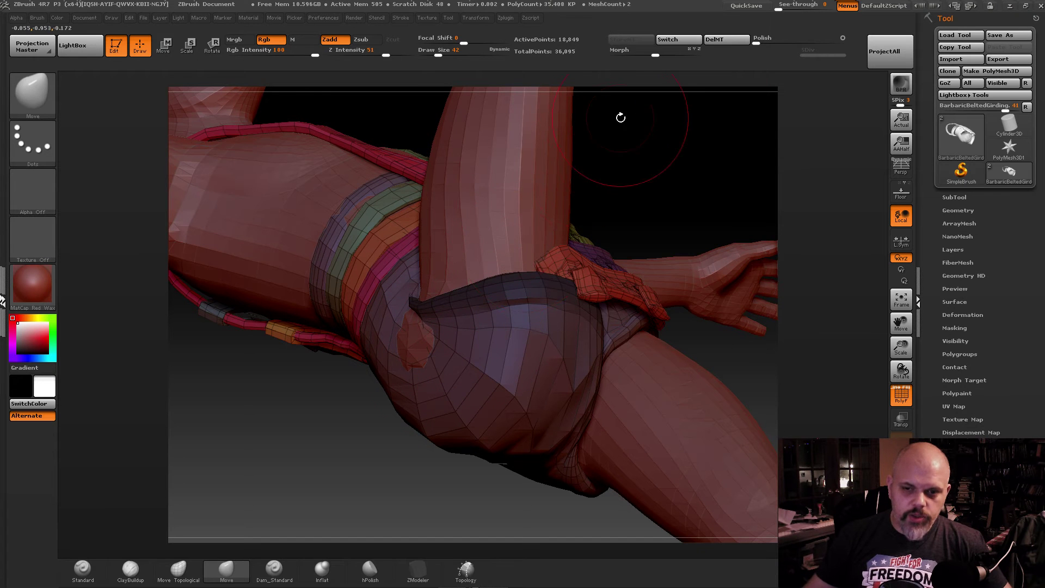
- Switch the morph target to the corrected shape, isolate the shorts, and bring the waistband's poke-through into view
{"action": "left_click", "coordinate": [526, 294], "text": "ctrl+shift"}
{"action": "right_click_drag", "start_coordinate": [527, 294], "coordinate": [598, 272]}
{"action": "left_click", "coordinate": [644, 245], "text": "ctrl+shift"}
{"action": "left_click", "coordinate": [680, 38]}
{"action": "left_click", "coordinate": [490, 285], "text": "ctrl+shift"}
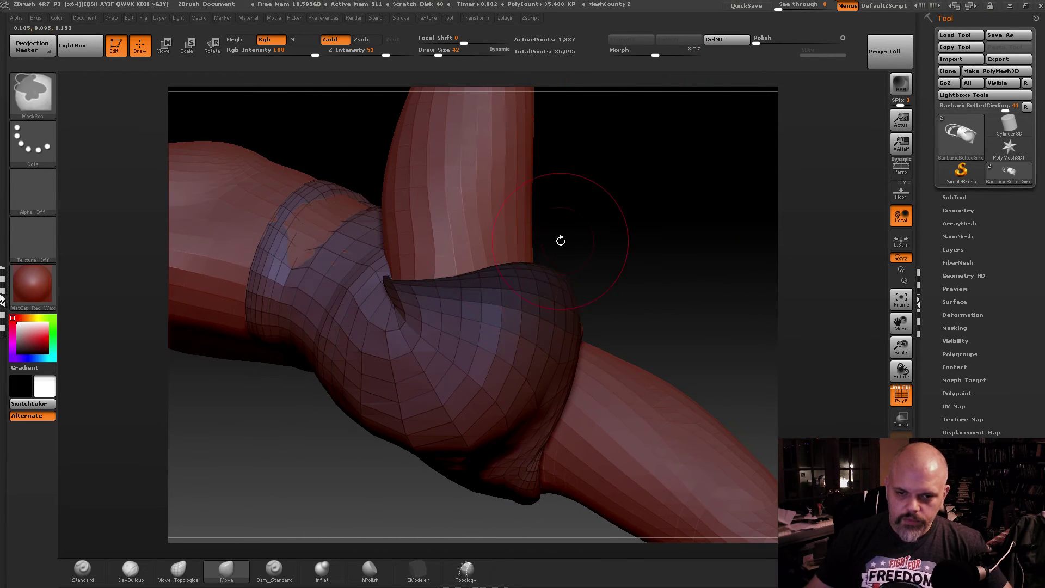
{"action": "right_click_drag", "start_coordinate": [561, 241], "coordinate": [459, 248]}
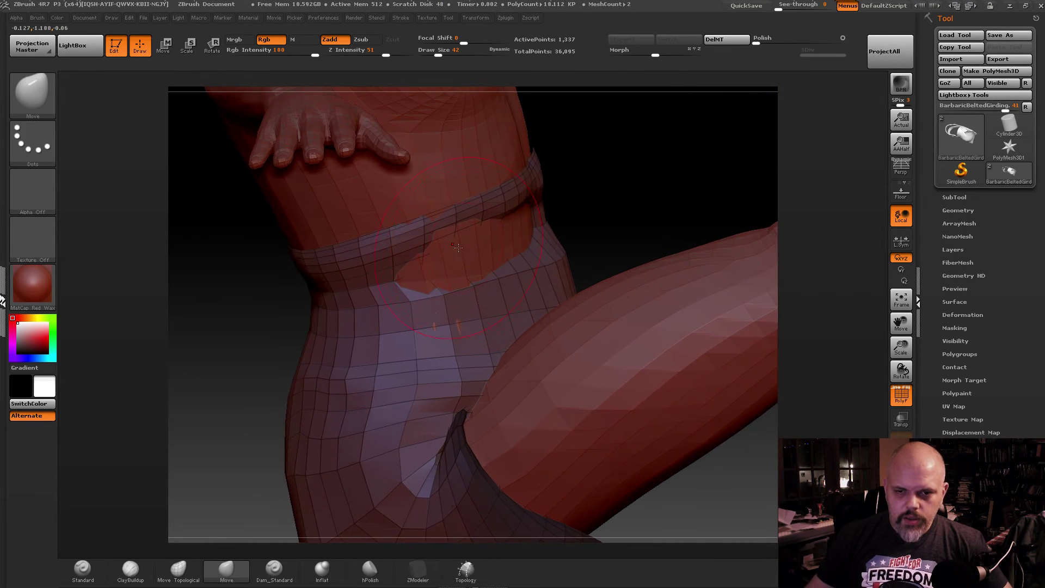
- Raise the shorts' fabric over the poke-through below the waistband using the Standard brush at draw size 22
{"action": "left_click", "coordinate": [527, 228], "text": "alt"}
{"action": "key", "text": "ctrl"}
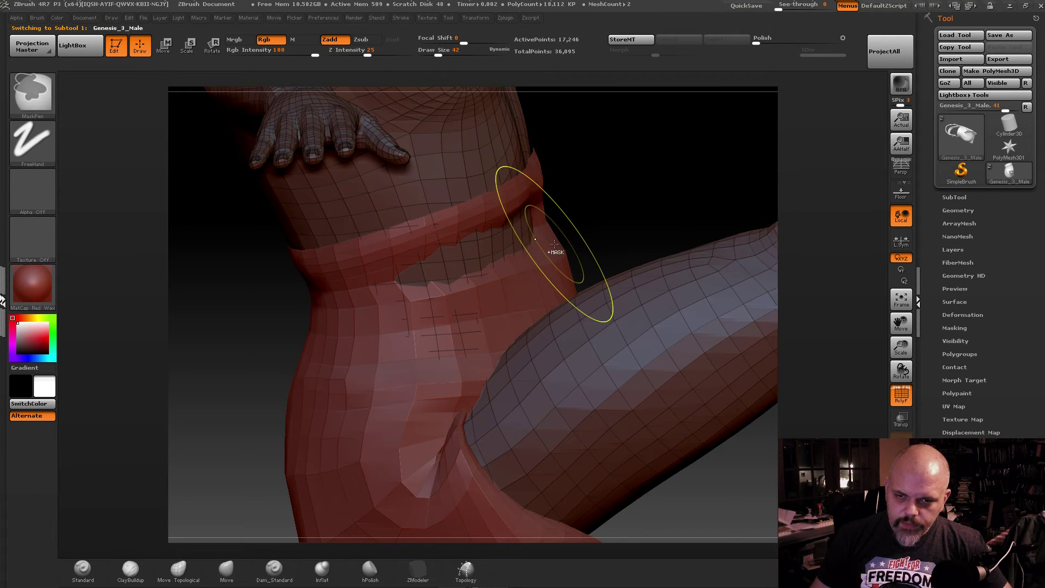
{"action": "left_click_drag", "start_coordinate": [568, 228], "coordinate": [494, 271]}
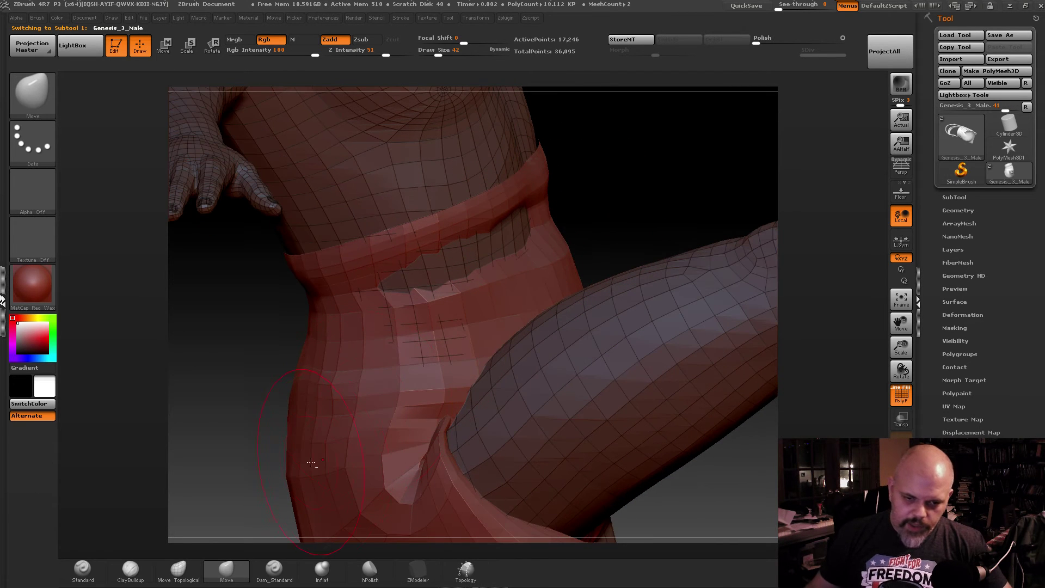
{"action": "left_click", "coordinate": [324, 277], "text": "alt"}
{"action": "left_click_drag", "start_coordinate": [261, 348], "coordinate": [234, 454]}
{"action": "left_click", "coordinate": [94, 578]}
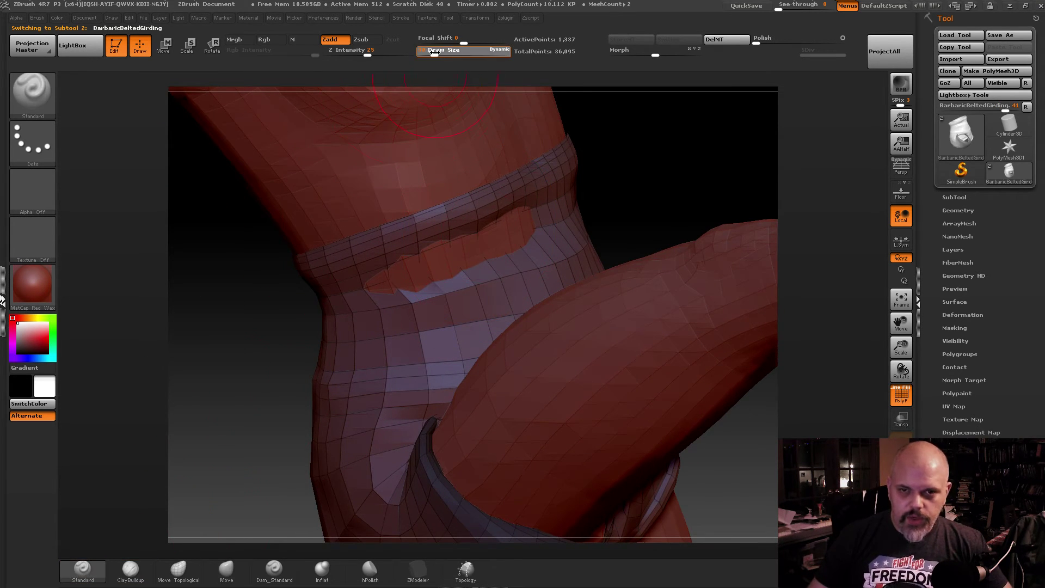
{"action": "left_click_drag", "start_coordinate": [537, 223], "coordinate": [390, 282], "text": "shift"}
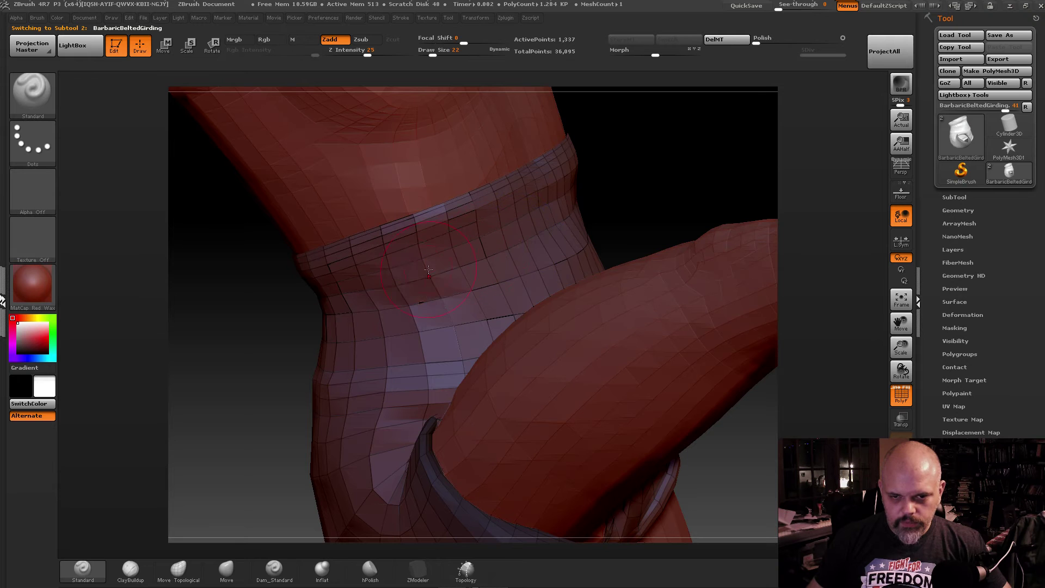
- Isolate the shorts and smooth the fabric above the right leg opening
{"action": "mouse_move", "coordinate": [407, 279]}
{"action": "right_mouse_down"}
{"action": "mouse_move", "coordinate": [506, 274]}
{"action": "mouse_move", "coordinate": [375, 292]}
{"action": "mouse_move", "coordinate": [602, 364]}
{"action": "mouse_move", "coordinate": [472, 288]}
{"action": "right_mouse_up"}
{"action": "key", "text": "shift"}
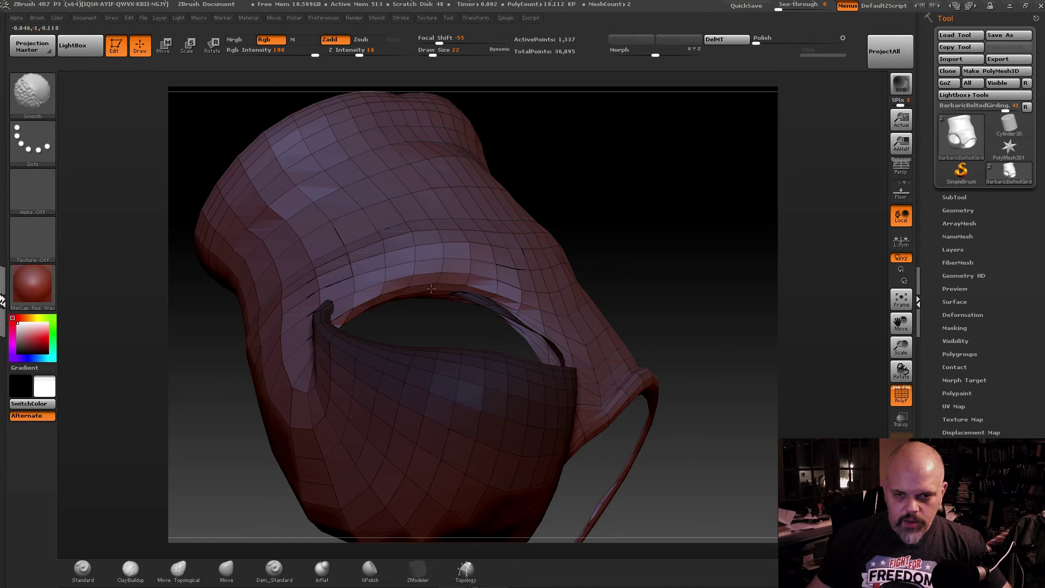
{"action": "left_click_drag", "start_coordinate": [474, 292], "coordinate": [413, 277], "text": "shift"}
- Reshape the upper hem of the right leg opening using the Move brush at draw size 28
{"action": "left_click_drag", "start_coordinate": [432, 52], "coordinate": [434, 52]}
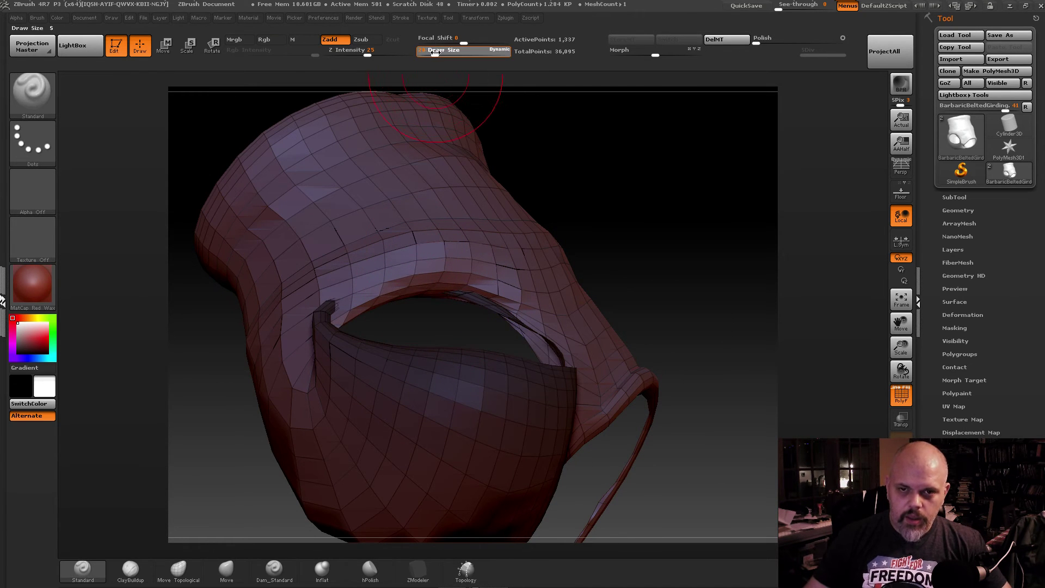
{"action": "left_click_drag", "start_coordinate": [207, 506], "coordinate": [241, 539]}
{"action": "left_click", "coordinate": [227, 569]}
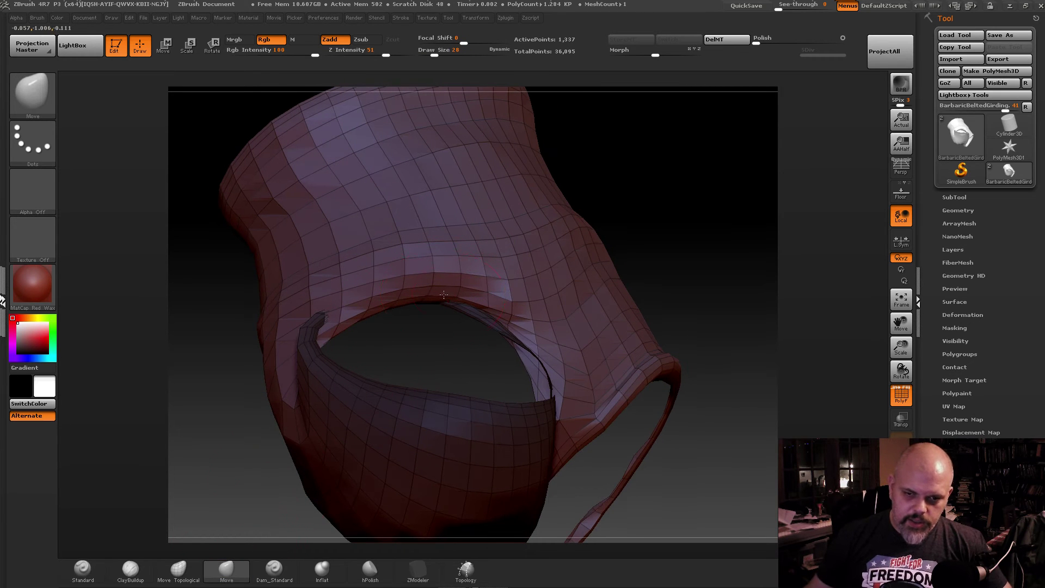
{"action": "right_click_drag", "start_coordinate": [393, 297], "coordinate": [432, 300]}
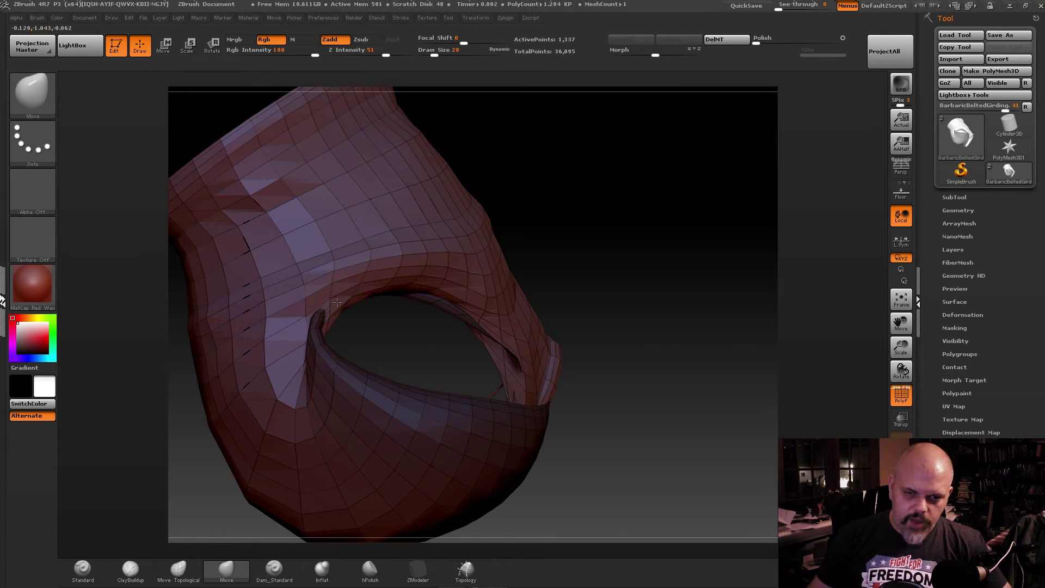
{"action": "left_click_drag", "start_coordinate": [389, 284], "coordinate": [330, 299]}
{"action": "key", "text": "shift"}
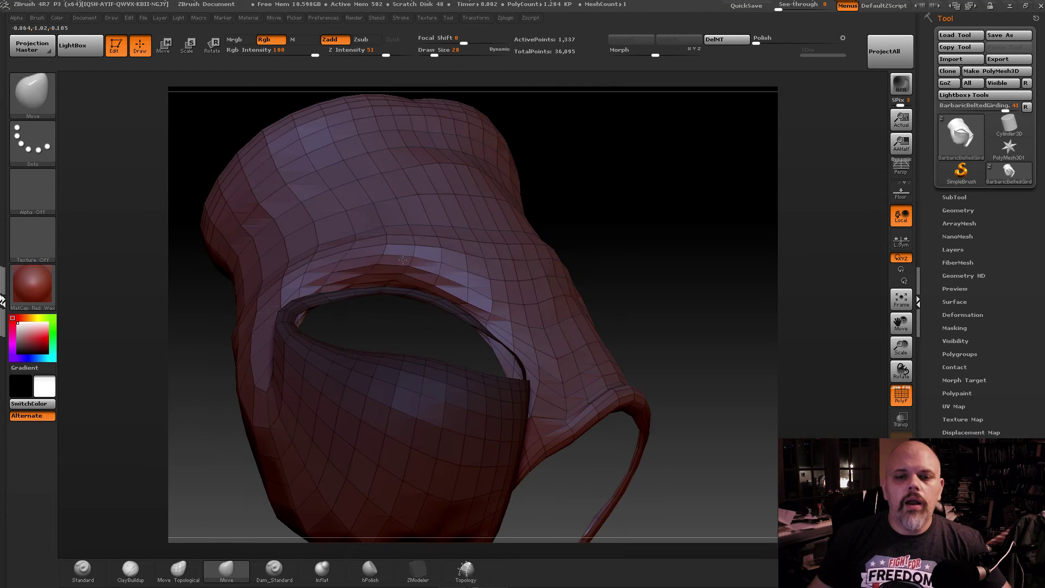
{"action": "key", "text": "ctrl+shift+a"}
{"action": "right_click_drag", "start_coordinate": [402, 294], "coordinate": [414, 252]}
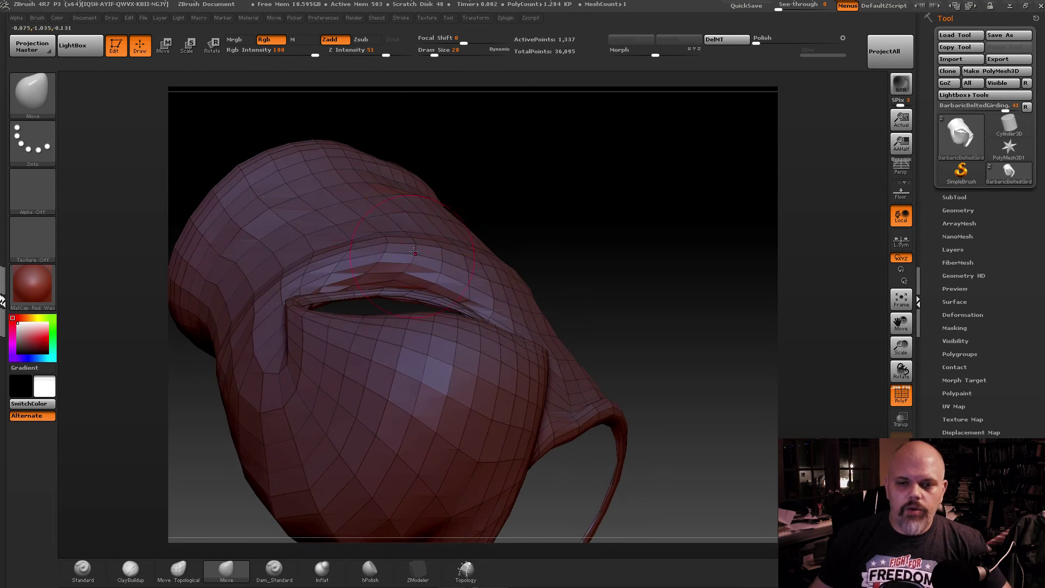
- Refine the fold above the right leg opening with the Move brush at draw size 32
{"action": "left_click_drag", "start_coordinate": [430, 55], "coordinate": [435, 56]}
{"action": "right_click_drag", "start_coordinate": [396, 256], "coordinate": [420, 299]}
{"action": "key", "text": "ctrl"}
{"action": "left_click_drag", "start_coordinate": [420, 299], "coordinate": [371, 295], "text": "ctrl"}
{"action": "right_click_drag", "start_coordinate": [355, 299], "coordinate": [515, 226]}
{"action": "left_click_drag", "start_coordinate": [372, 225], "coordinate": [339, 278], "text": "ctrl"}
{"action": "mouse_move", "coordinate": [406, 227]}
{"action": "right_mouse_down"}
{"action": "mouse_move", "coordinate": [451, 201]}
{"action": "mouse_move", "coordinate": [448, 162]}
{"action": "mouse_move", "coordinate": [452, 180]}
{"action": "right_mouse_up"}
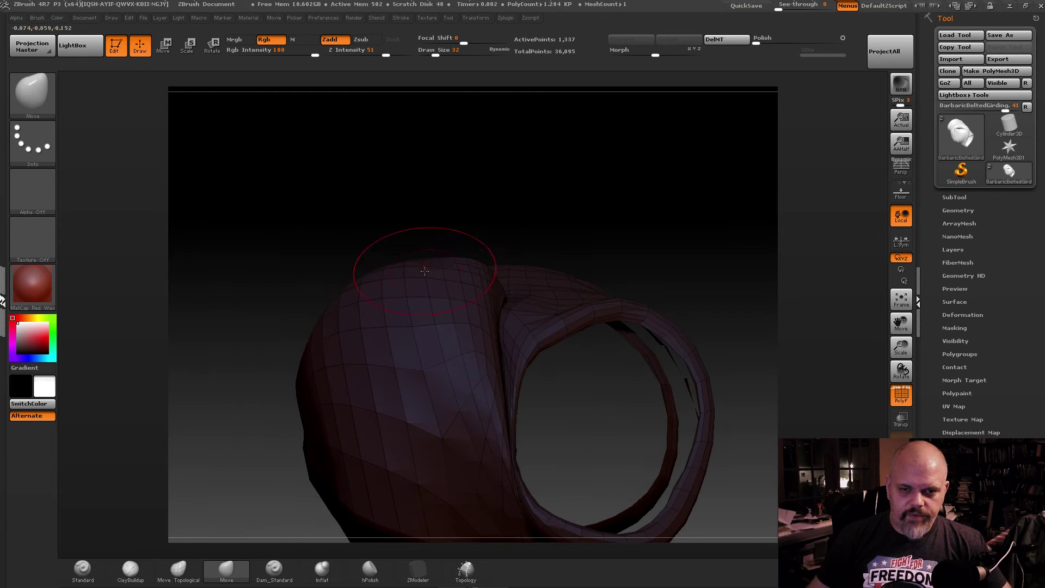
- Mask the body of the shorts and lightly smooth the right leg hem at draw size 32
{"action": "key", "text": "w"}
{"action": "mouse_move", "coordinate": [642, 256]}
{"action": "right_mouse_down"}
{"action": "mouse_move", "coordinate": [555, 249]}
{"action": "mouse_move", "coordinate": [430, 279]}
{"action": "mouse_move", "coordinate": [466, 261]}
{"action": "right_mouse_up"}
{"action": "key", "text": "q"}
{"action": "right_click_drag", "start_coordinate": [325, 200], "coordinate": [716, 82]}
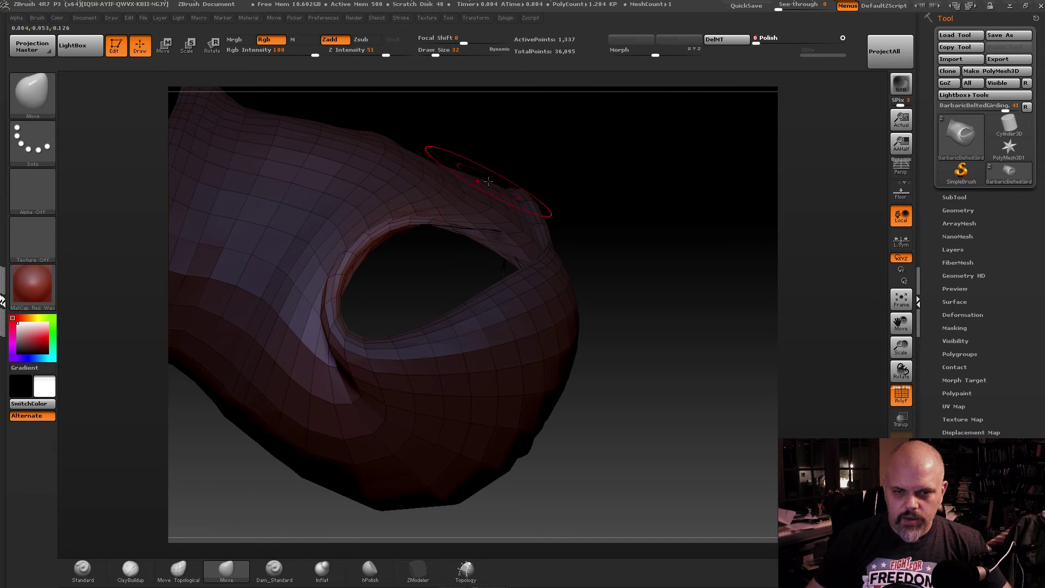
{"action": "right_click_drag", "start_coordinate": [436, 160], "coordinate": [452, 173]}
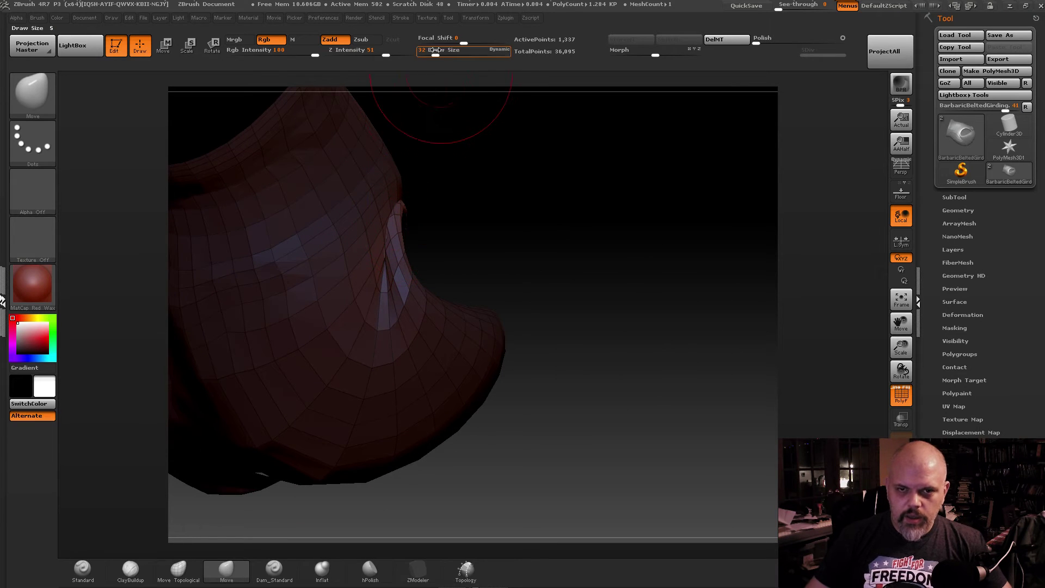
{"action": "key", "text": "shift"}
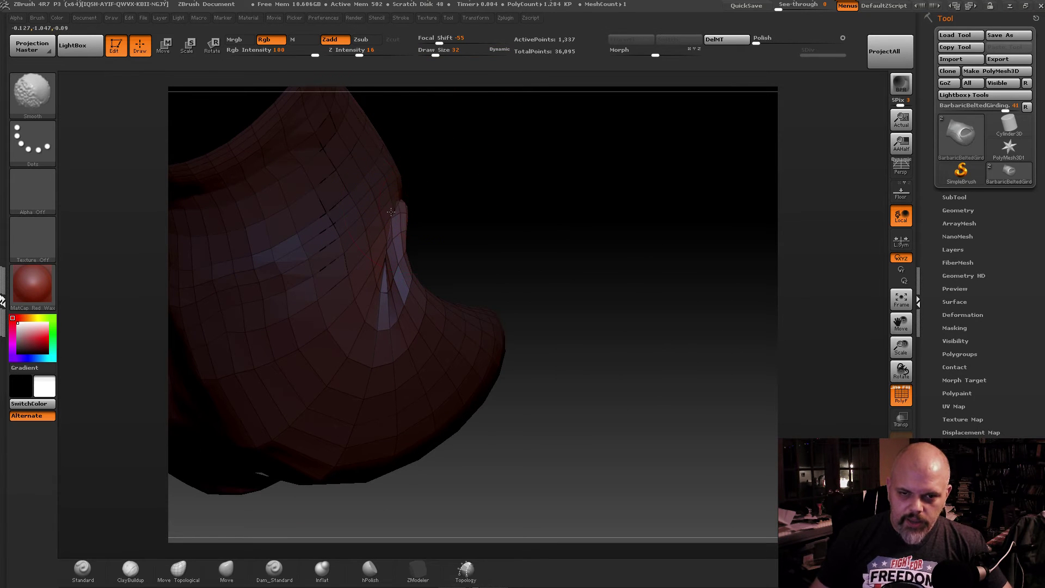
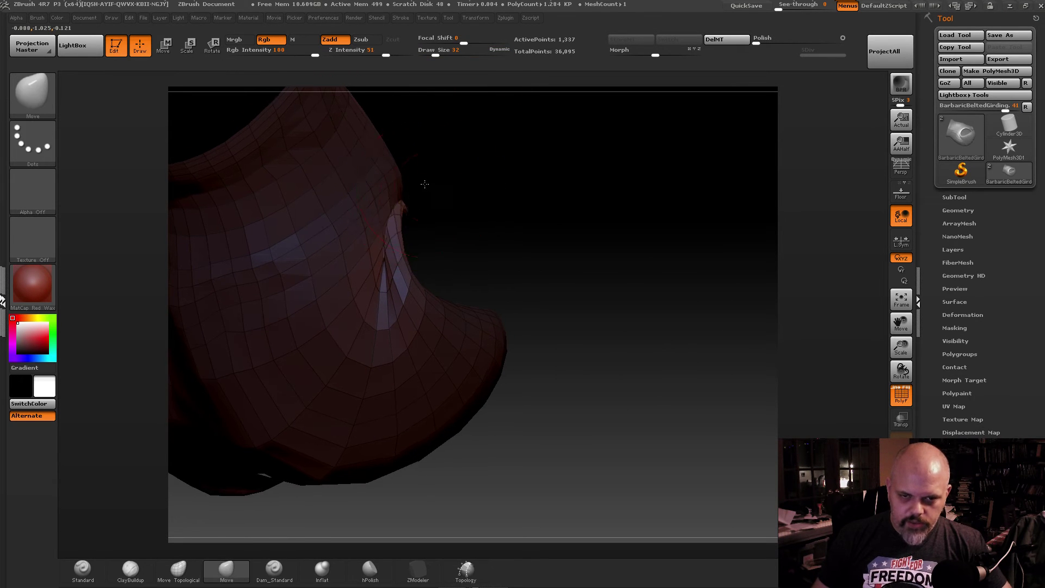
{"action": "right_click_drag", "start_coordinate": [423, 181], "coordinate": [428, 174]}
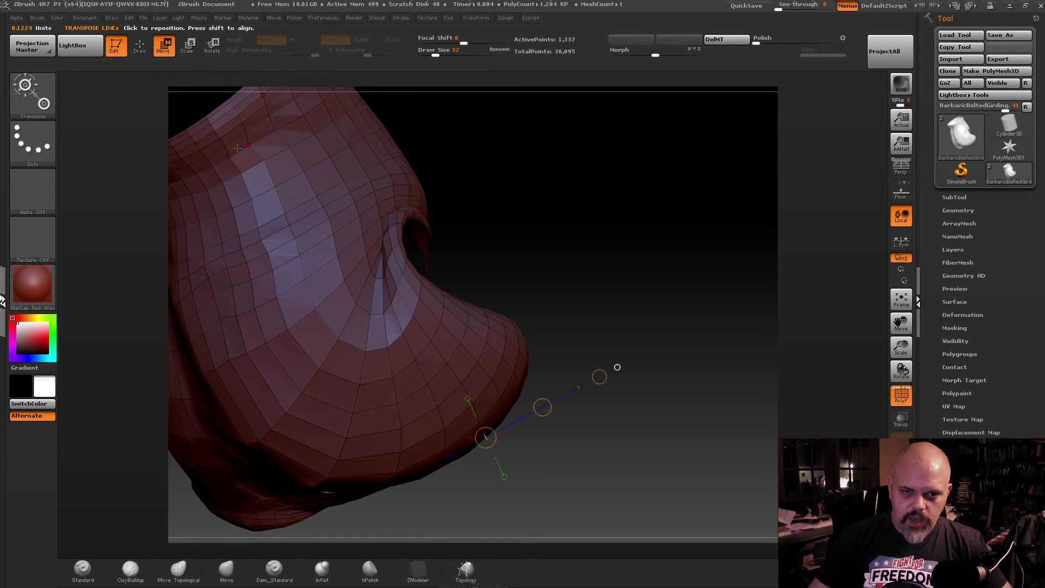
- Remask the shorts away from the right leg hem and reshape the hem using the Move brush at draw size 53
{"action": "mouse_move", "coordinate": [483, 438]}
{"action": "right_mouse_down"}
{"action": "mouse_move", "coordinate": [422, 307]}
{"action": "mouse_move", "coordinate": [446, 202]}
{"action": "mouse_move", "coordinate": [430, 217]}
{"action": "mouse_move", "coordinate": [451, 100]}
{"action": "mouse_move", "coordinate": [430, 209]}
{"action": "mouse_move", "coordinate": [514, 227]}
{"action": "mouse_move", "coordinate": [590, 212]}
{"action": "mouse_move", "coordinate": [565, 147]}
{"action": "right_mouse_up"}
{"action": "left_click_drag", "start_coordinate": [448, 208], "coordinate": [453, 278]}
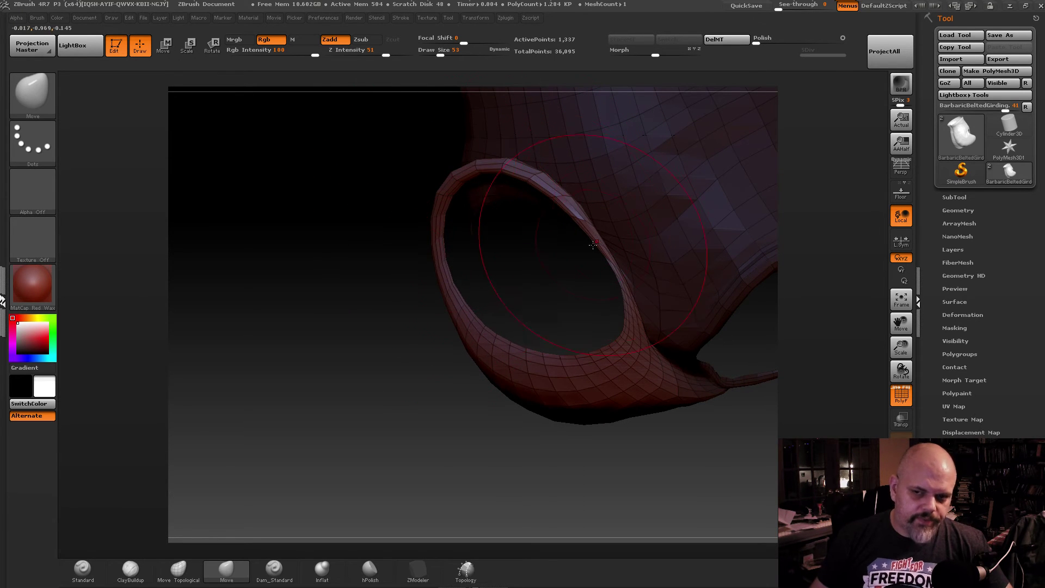
{"action": "right_click_drag", "start_coordinate": [580, 238], "coordinate": [528, 210]}
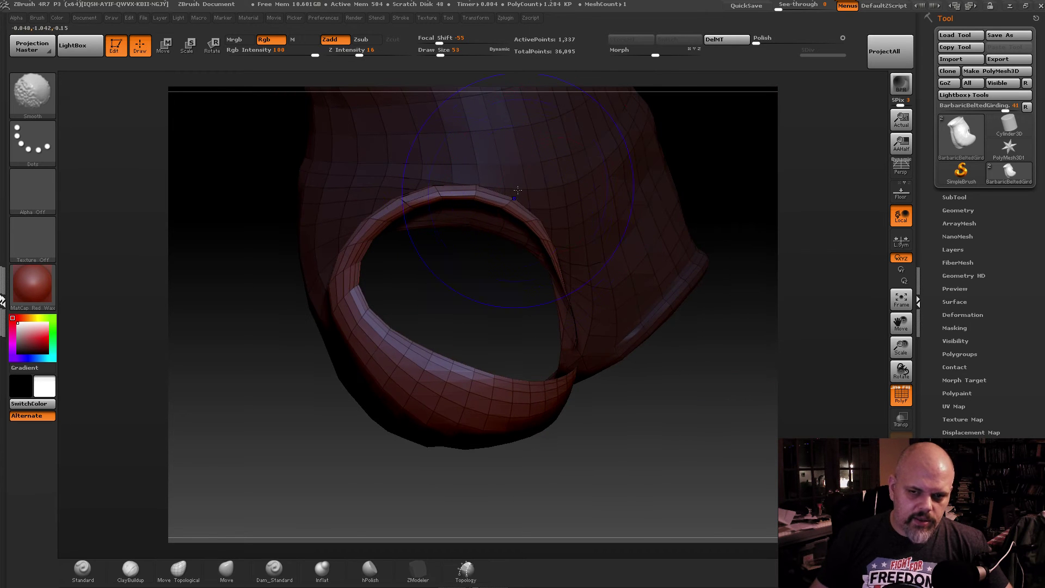
{"action": "left_click_drag", "start_coordinate": [403, 211], "coordinate": [394, 204]}
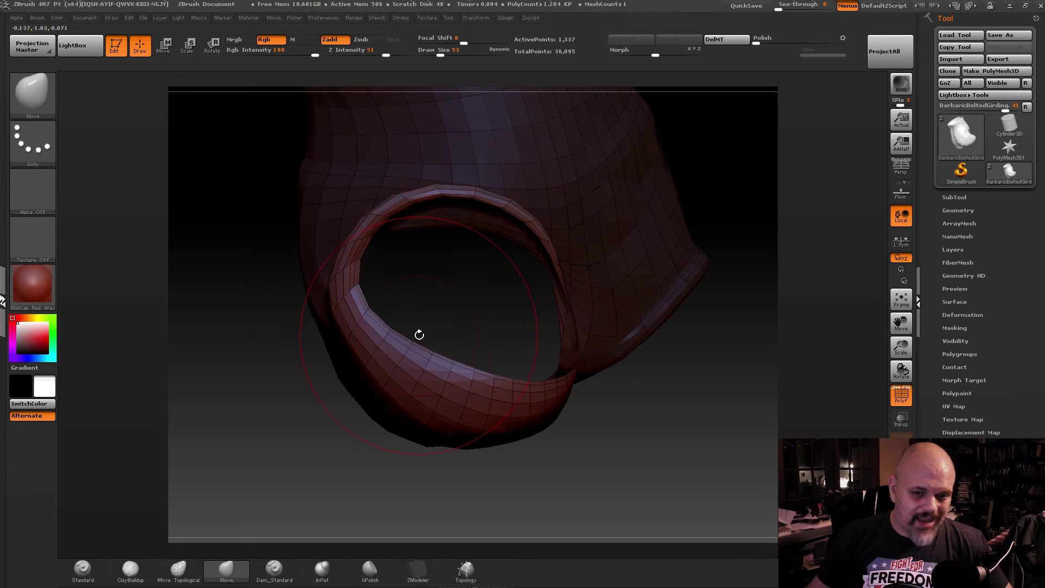
{"action": "mouse_move", "coordinate": [427, 354]}
{"action": "left_mouse_down"}
{"action": "mouse_move", "coordinate": [425, 370]}
{"action": "mouse_move", "coordinate": [462, 389]}
{"action": "left_mouse_up"}
{"action": "mouse_move", "coordinate": [509, 390]}
{"action": "right_mouse_down"}
{"action": "mouse_move", "coordinate": [561, 399]}
{"action": "mouse_move", "coordinate": [537, 201]}
{"action": "mouse_move", "coordinate": [492, 253]}
{"action": "mouse_move", "coordinate": [517, 248]}
{"action": "mouse_move", "coordinate": [541, 261]}
{"action": "mouse_move", "coordinate": [673, 377]}
{"action": "mouse_move", "coordinate": [506, 186]}
{"action": "right_mouse_up"}
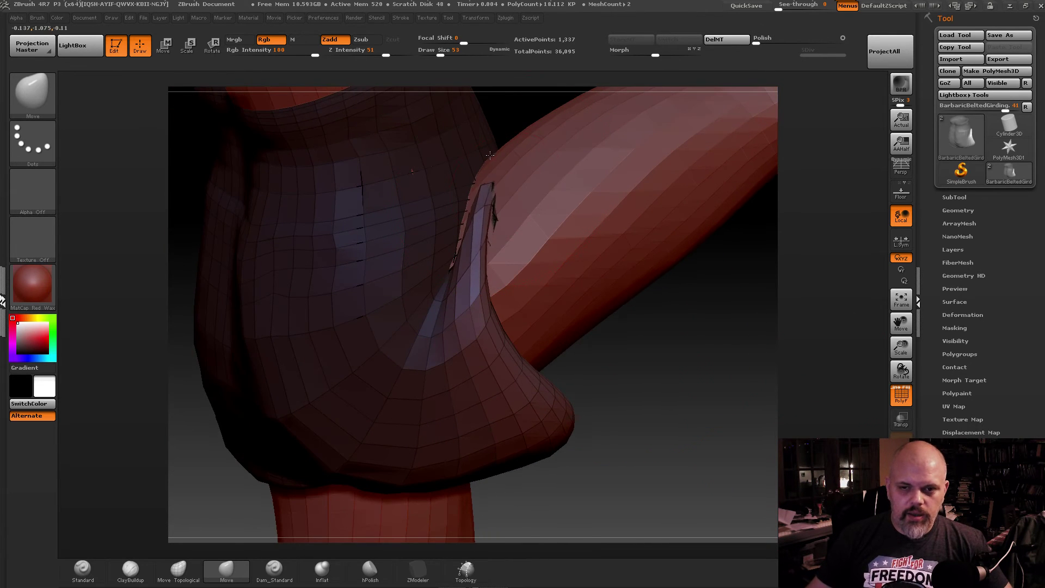
- Undo the last Move stroke and pull the right leg hem's upper corner over the thigh poke-through
{"action": "left_click_drag", "start_coordinate": [491, 189], "coordinate": [494, 188]}
{"action": "key", "text": "ctrl+z"}
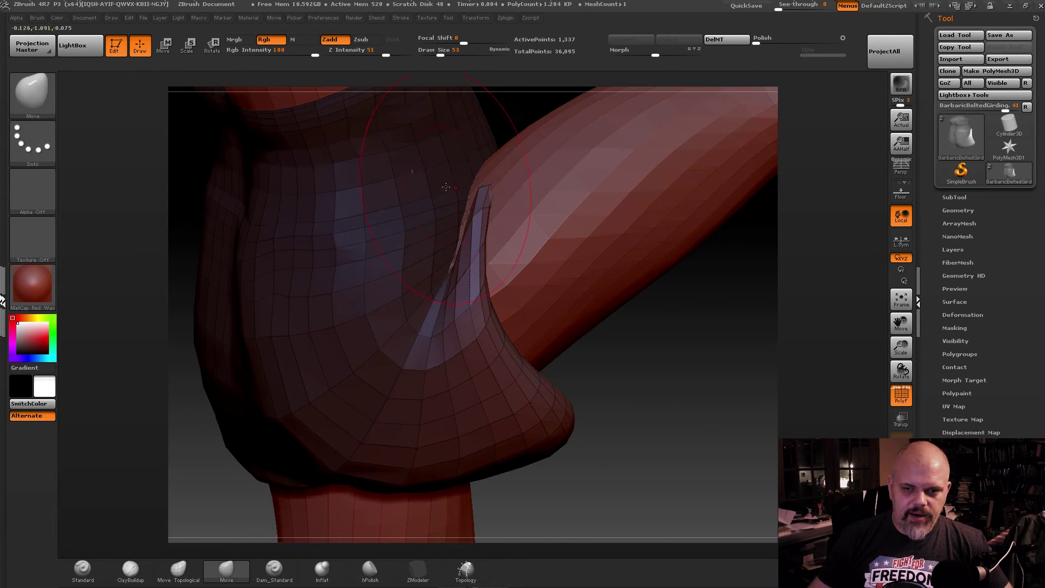
{"action": "mouse_move", "coordinate": [446, 189]}
{"action": "right_mouse_down"}
{"action": "mouse_move", "coordinate": [465, 211]}
{"action": "mouse_move", "coordinate": [470, 195]}
{"action": "right_mouse_up"}
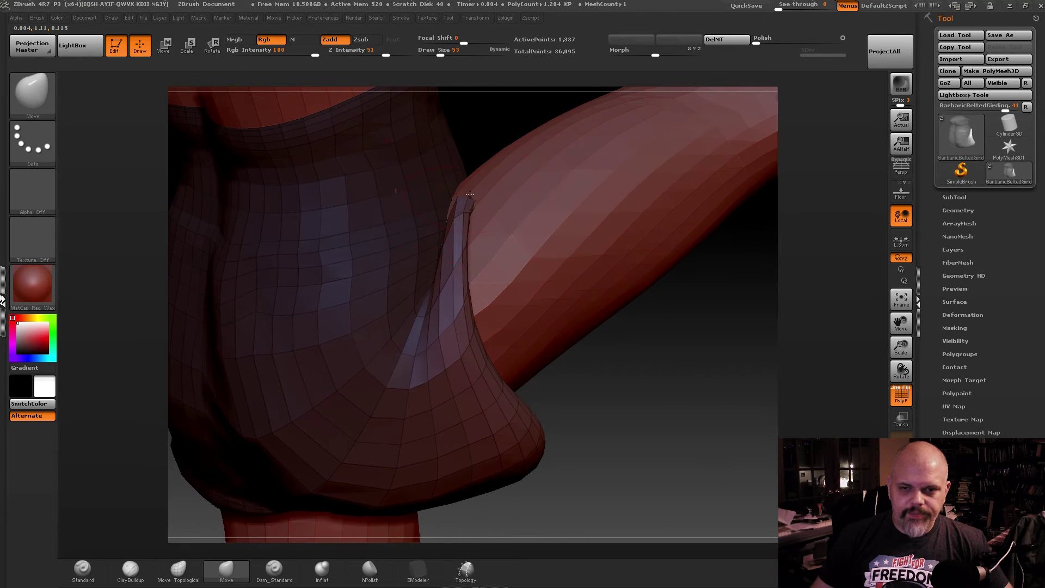
- Pull the upper arch of the right leg opening into an even curve with the Move brush and smooth it
{"action": "right_click_drag", "start_coordinate": [395, 191], "coordinate": [506, 245]}
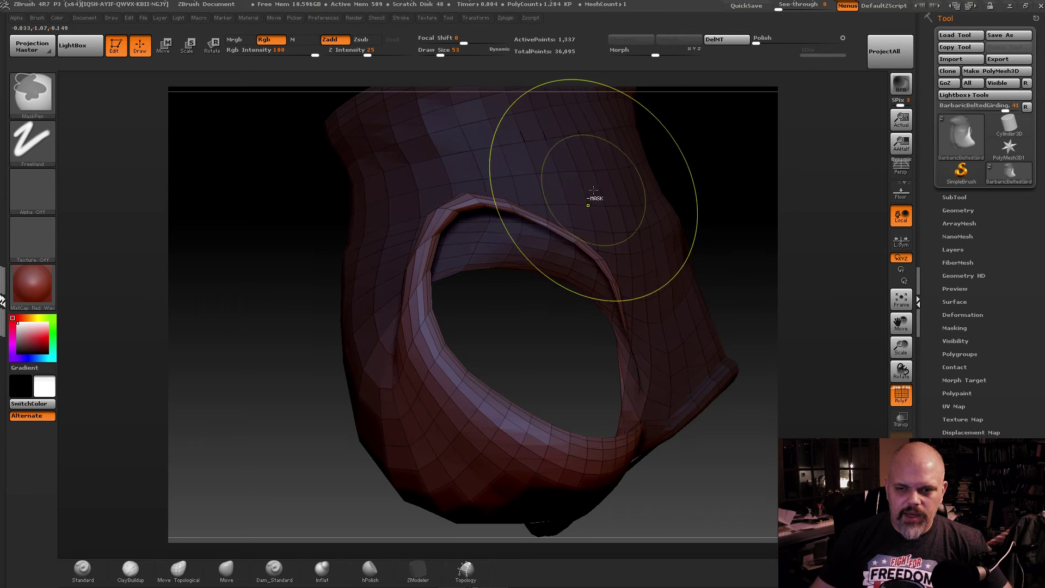
{"action": "left_click_drag", "start_coordinate": [523, 223], "coordinate": [529, 200]}
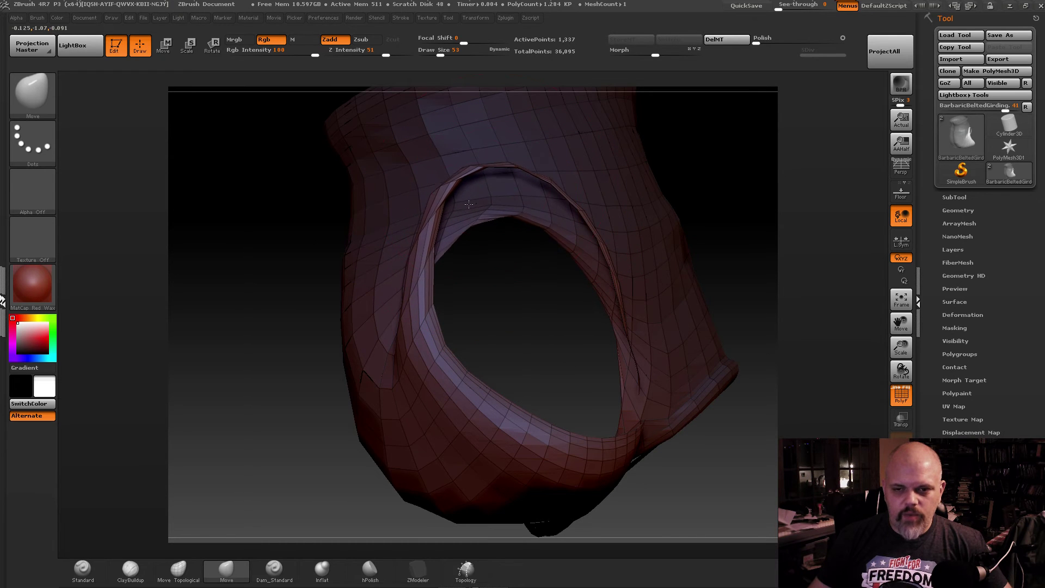
{"action": "left_click_drag", "start_coordinate": [601, 260], "coordinate": [507, 267]}
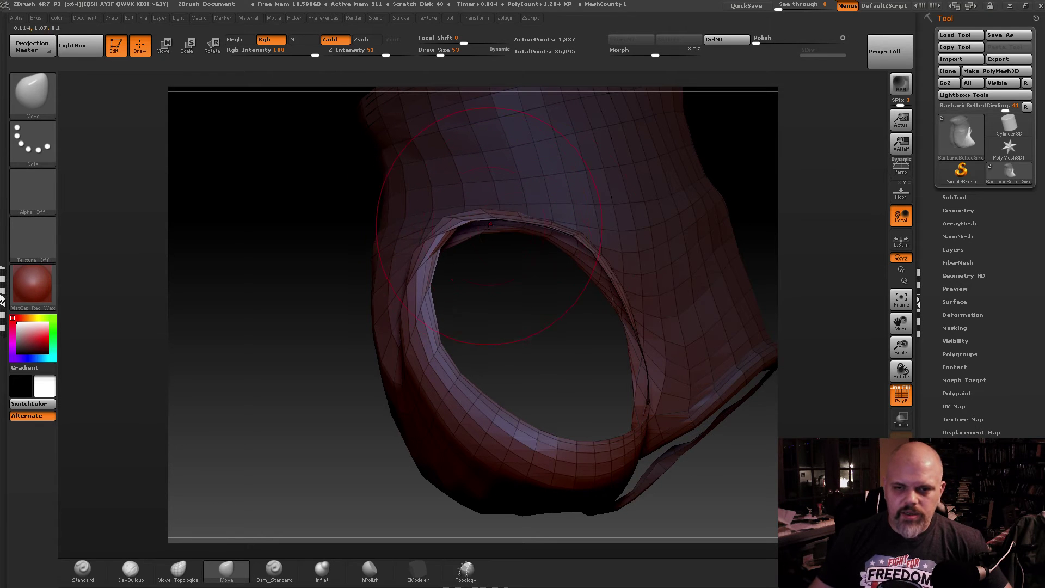
{"action": "key", "text": "shift"}
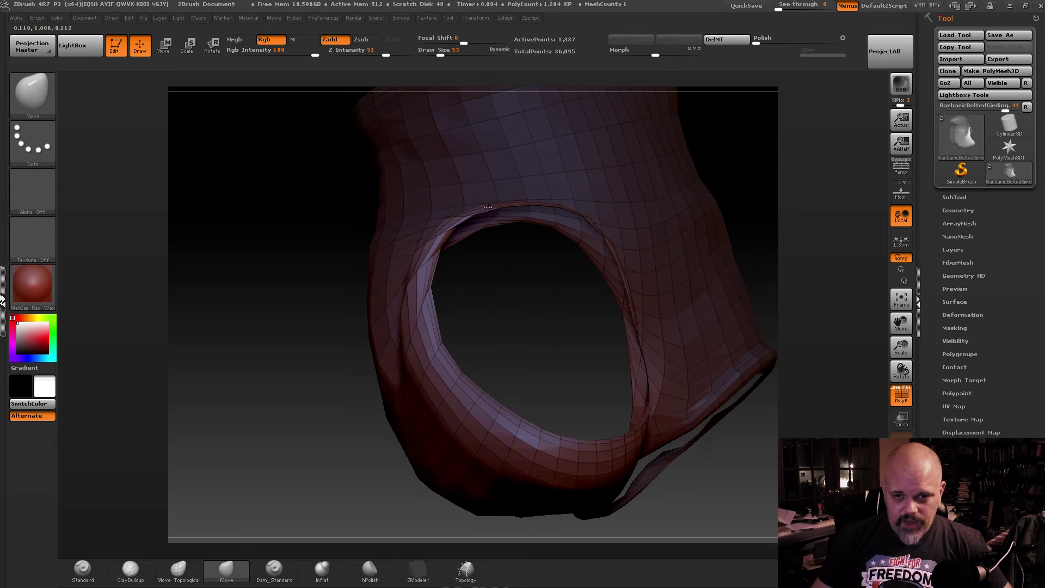
{"action": "left_click_drag", "start_coordinate": [567, 217], "coordinate": [591, 207]}
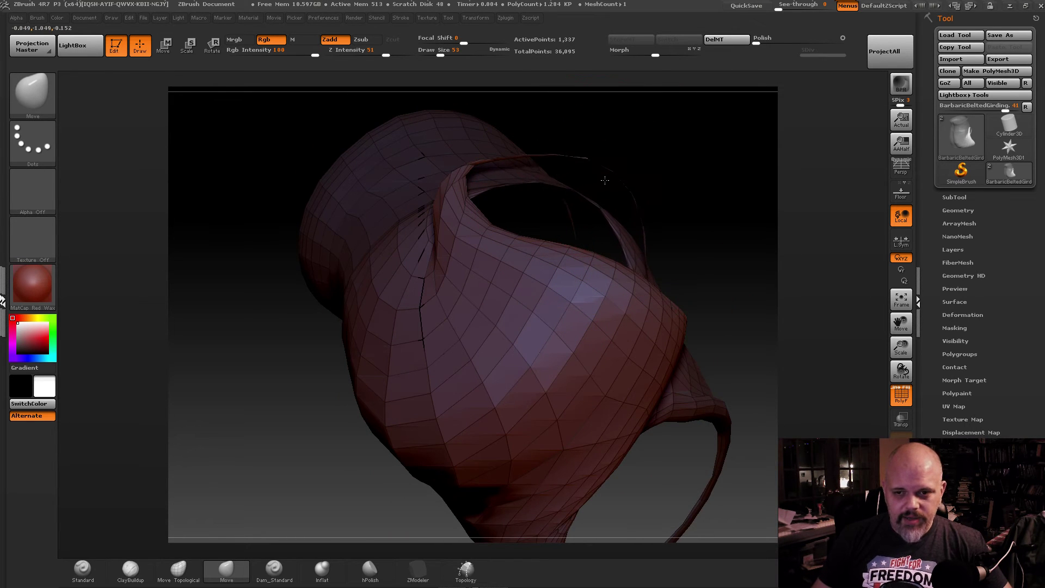
{"action": "left_click_drag", "start_coordinate": [564, 159], "coordinate": [531, 267]}
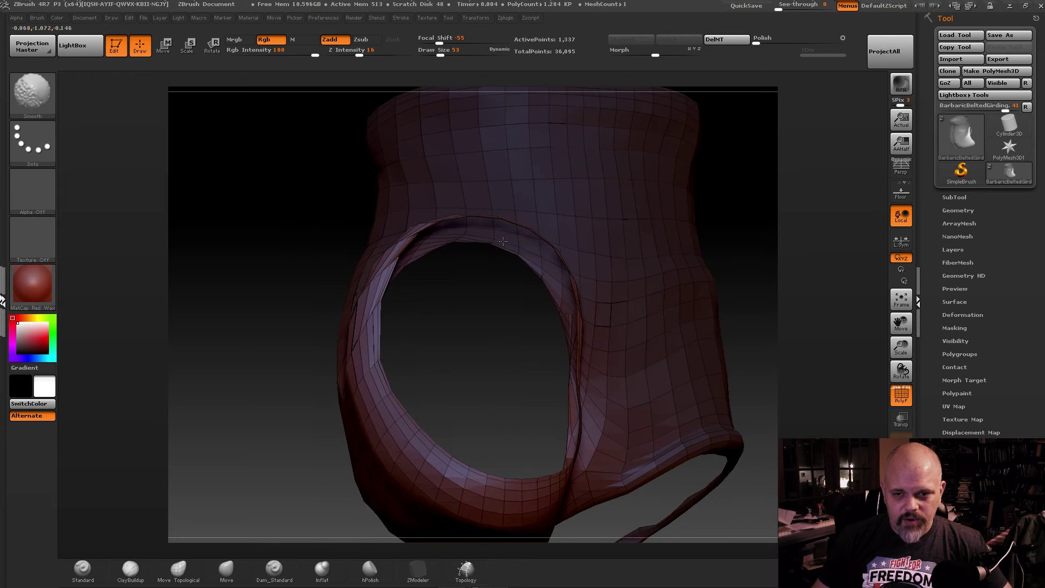
{"action": "mouse_move", "coordinate": [488, 240]}
{"action": "left_mouse_down"}
{"action": "mouse_move", "coordinate": [516, 230]}
{"action": "mouse_move", "coordinate": [520, 213]}
{"action": "mouse_move", "coordinate": [537, 226]}
{"action": "mouse_move", "coordinate": [644, 217]}
{"action": "left_mouse_up"}
- Reposition the right leg hem's edge in a side view with the Move brush at draw size 53
{"action": "key", "text": "ctrl"}
{"action": "right_click_drag", "start_coordinate": [415, 268], "coordinate": [481, 233], "text": "ctrl"}
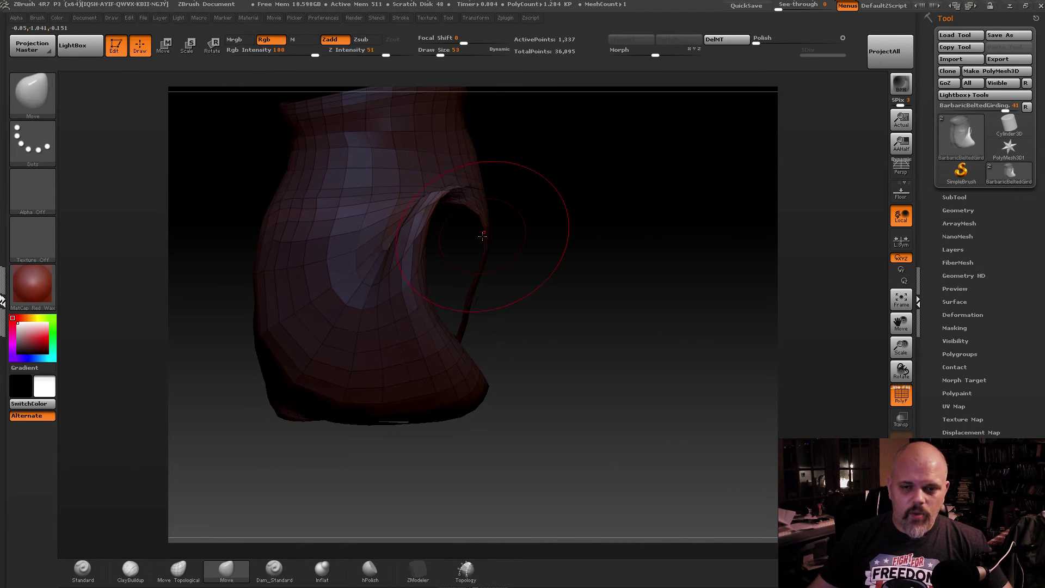
{"action": "mouse_move", "coordinate": [228, 148]}
{"action": "left_mouse_down", "text": "ctrl"}
{"action": "mouse_move", "coordinate": [432, 260]}
{"action": "mouse_move", "coordinate": [428, 288]}
{"action": "left_mouse_up", "text": "ctrl"}
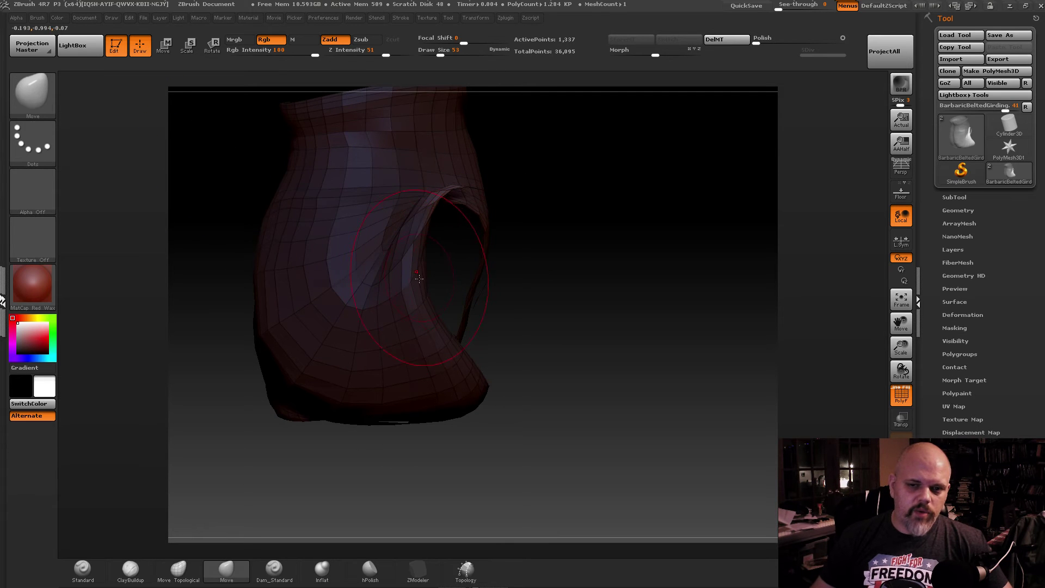
{"action": "mouse_move", "coordinate": [483, 226]}
{"action": "left_mouse_down"}
{"action": "mouse_move", "coordinate": [530, 217]}
{"action": "mouse_move", "coordinate": [642, 145]}
{"action": "left_mouse_up"}
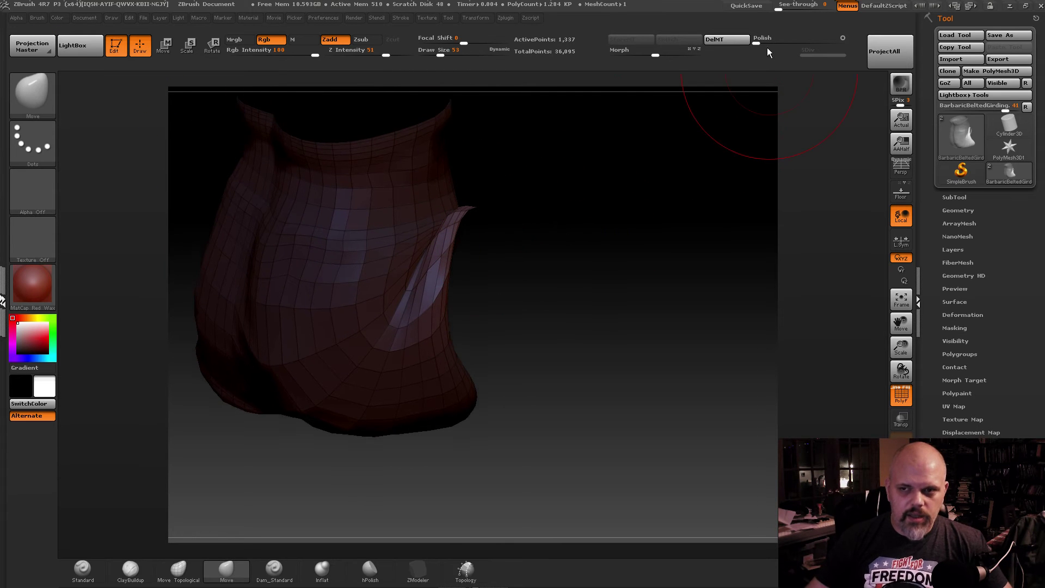
- Polish the right leg hem twice and adjust its upper edge with the Move brush
{"action": "left_click_drag", "start_coordinate": [760, 38], "coordinate": [768, 38]}
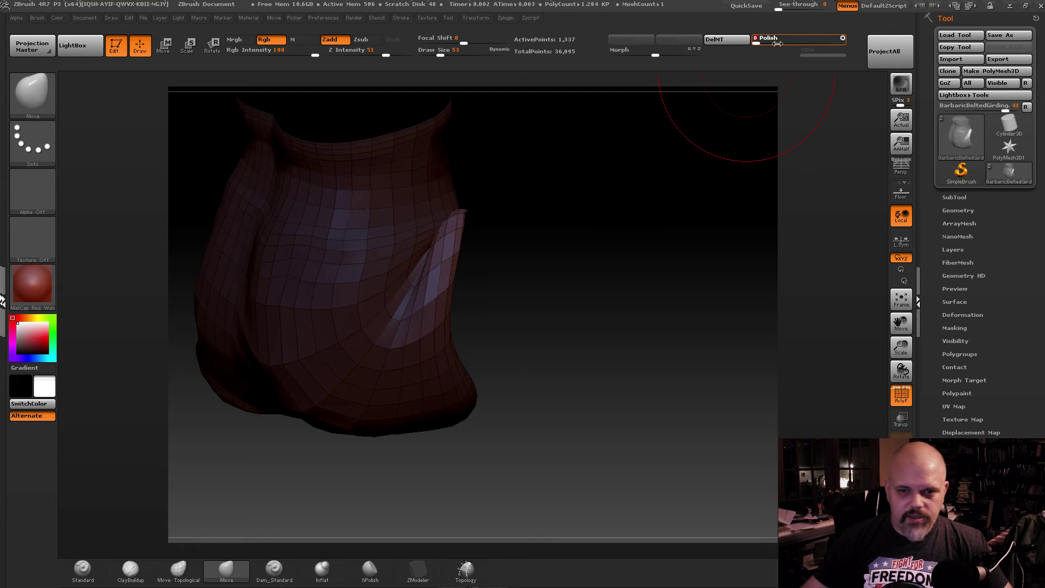
{"action": "mouse_move", "coordinate": [642, 261]}
{"action": "left_mouse_down"}
{"action": "mouse_move", "coordinate": [479, 196]}
{"action": "mouse_move", "coordinate": [492, 214]}
{"action": "mouse_move", "coordinate": [480, 218]}
{"action": "left_mouse_up"}
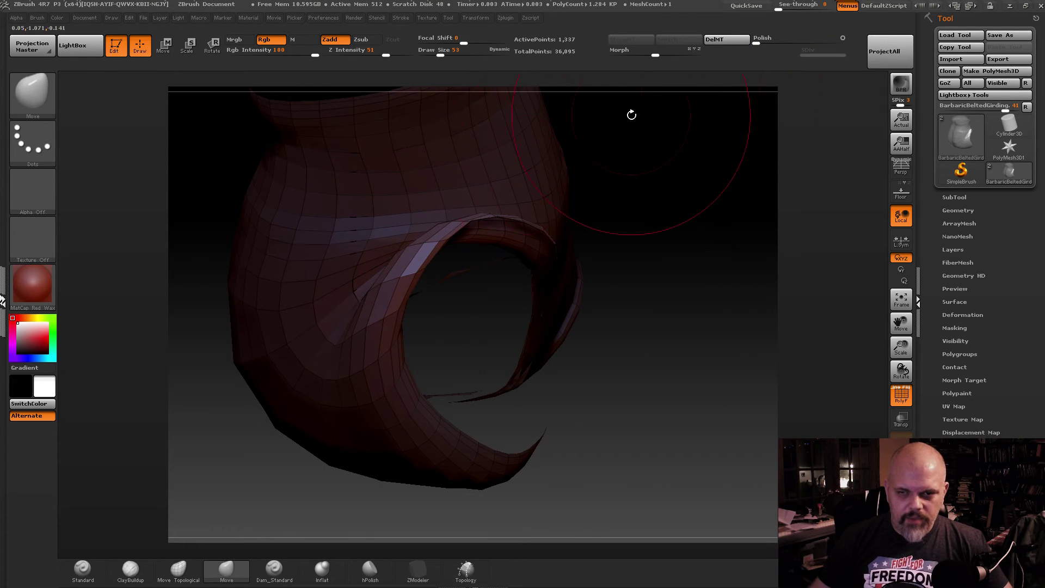
{"action": "left_click_drag", "start_coordinate": [757, 38], "coordinate": [764, 38]}
{"action": "right_click_drag", "start_coordinate": [485, 198], "coordinate": [487, 178]}
{"action": "left_click_drag", "start_coordinate": [476, 231], "coordinate": [501, 219]}
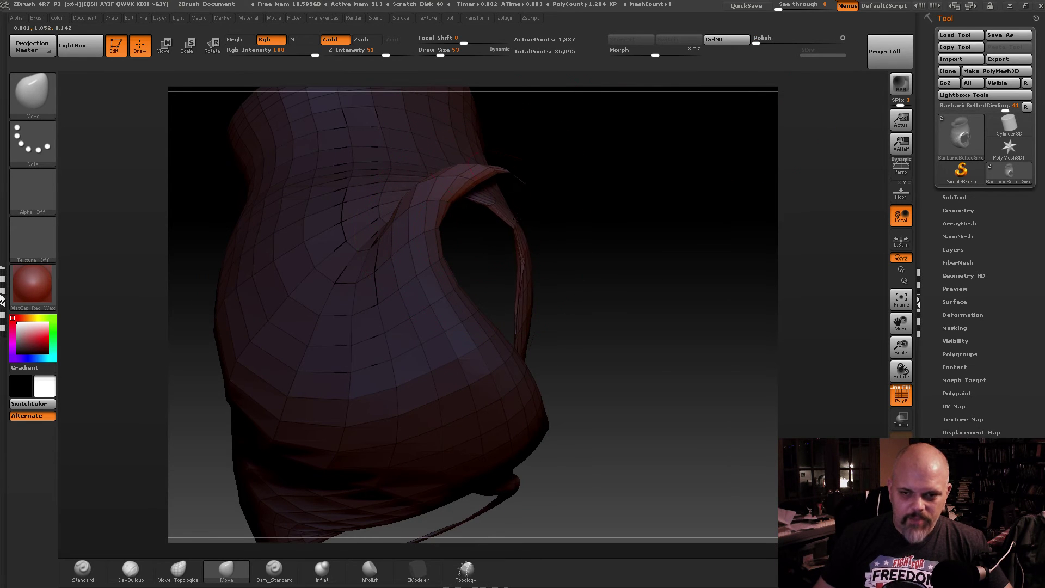
{"action": "right_click_drag", "start_coordinate": [511, 184], "coordinate": [483, 193]}
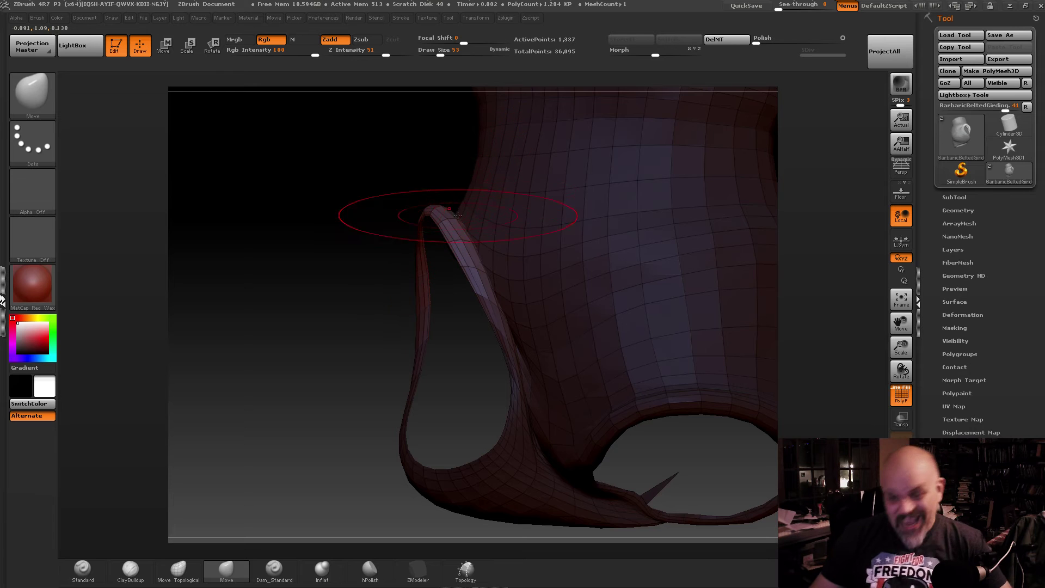
- Undo the last Move stroke on the right leg hem and refine its upper arch at draw size 32
{"action": "right_click_drag", "start_coordinate": [458, 216], "coordinate": [462, 184]}
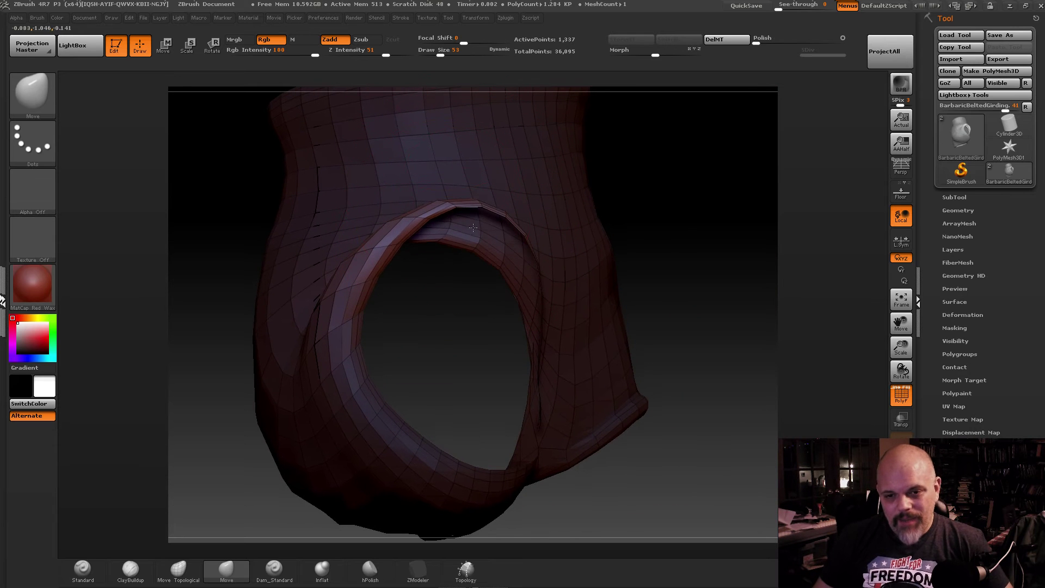
{"action": "key", "text": "ctrl+z"}
{"action": "left_click_drag", "start_coordinate": [449, 50], "coordinate": [441, 49]}
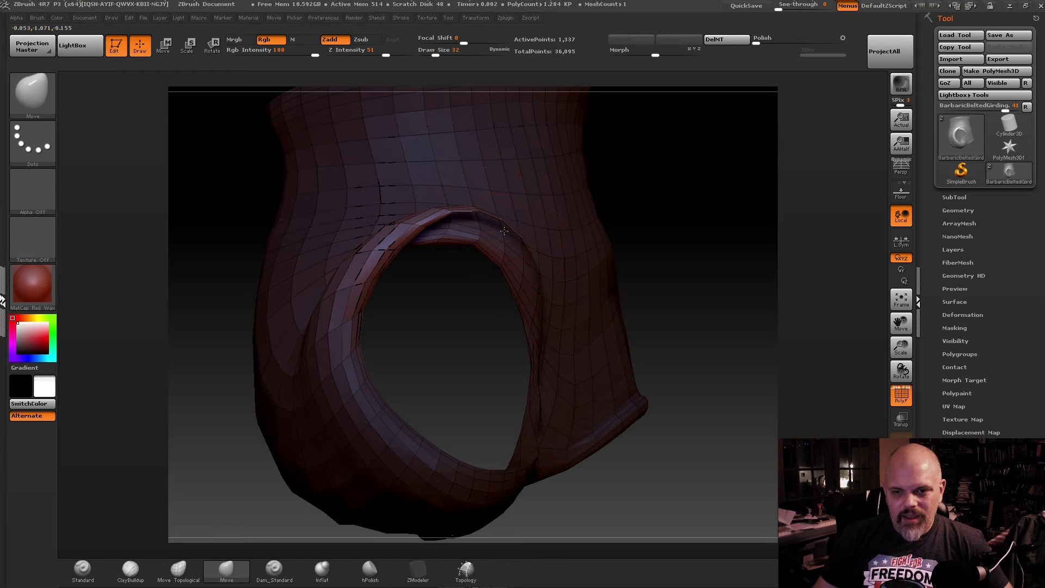
{"action": "left_click", "coordinate": [540, 202], "text": "ctrl+alt"}
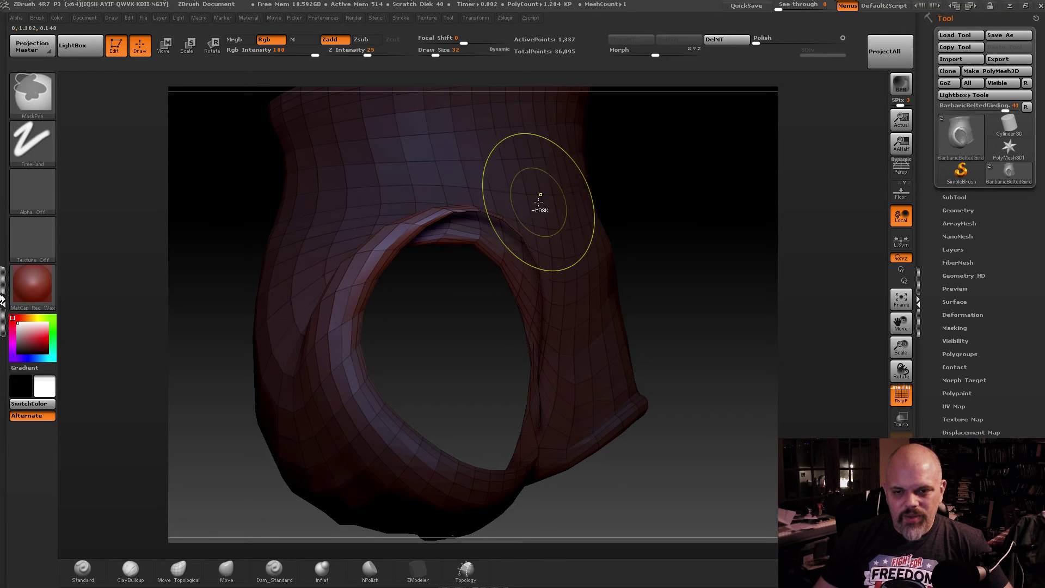
{"action": "left_click", "coordinate": [542, 205], "text": "ctrl+alt"}
{"action": "left_click", "coordinate": [546, 205], "text": "ctrl+alt"}
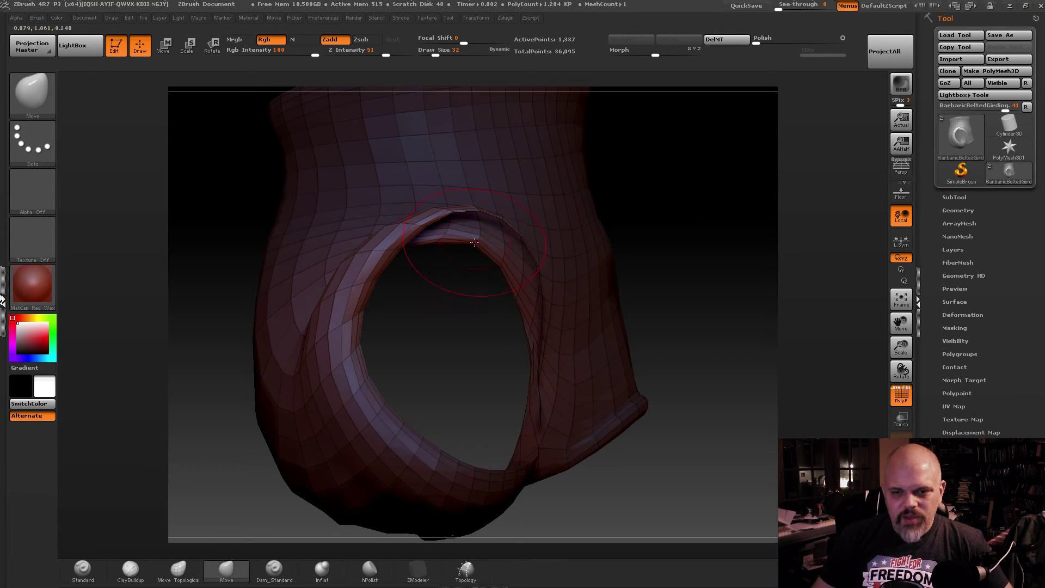
- Pull the inner edge of the right leg opening's upper arch into shape with the Move brush and smooth it
{"action": "mouse_move", "coordinate": [476, 235]}
{"action": "left_mouse_down"}
{"action": "mouse_move", "coordinate": [488, 212]}
{"action": "mouse_move", "coordinate": [493, 282]}
{"action": "mouse_move", "coordinate": [500, 235]}
{"action": "mouse_move", "coordinate": [443, 219]}
{"action": "left_mouse_up"}
{"action": "left_click_drag", "start_coordinate": [517, 298], "coordinate": [541, 302]}
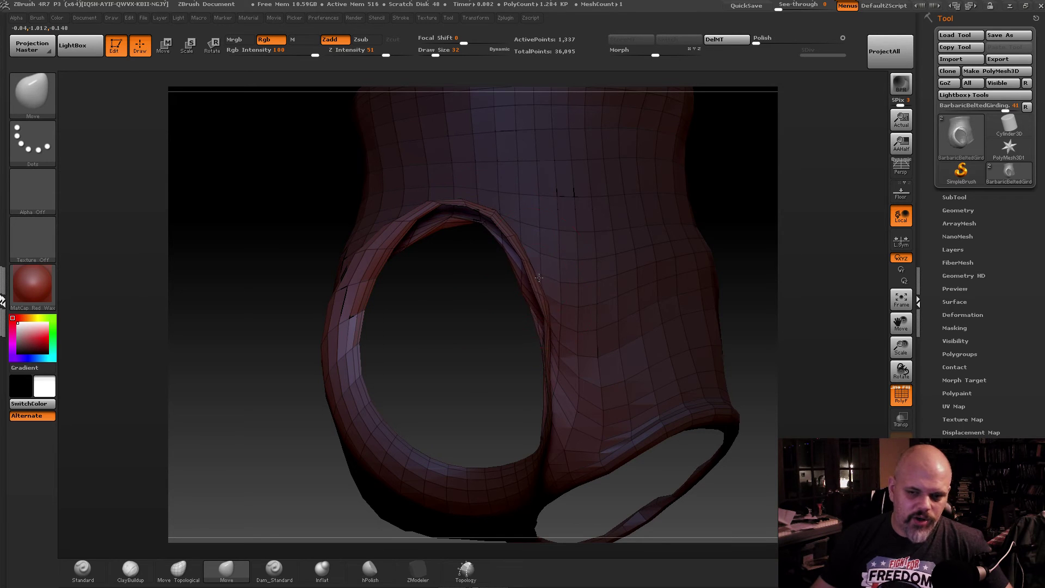
{"action": "mouse_move", "coordinate": [430, 222]}
{"action": "left_mouse_down", "text": "shift"}
{"action": "mouse_move", "coordinate": [439, 206]}
{"action": "mouse_move", "coordinate": [426, 227]}
{"action": "left_mouse_up", "text": "shift"}
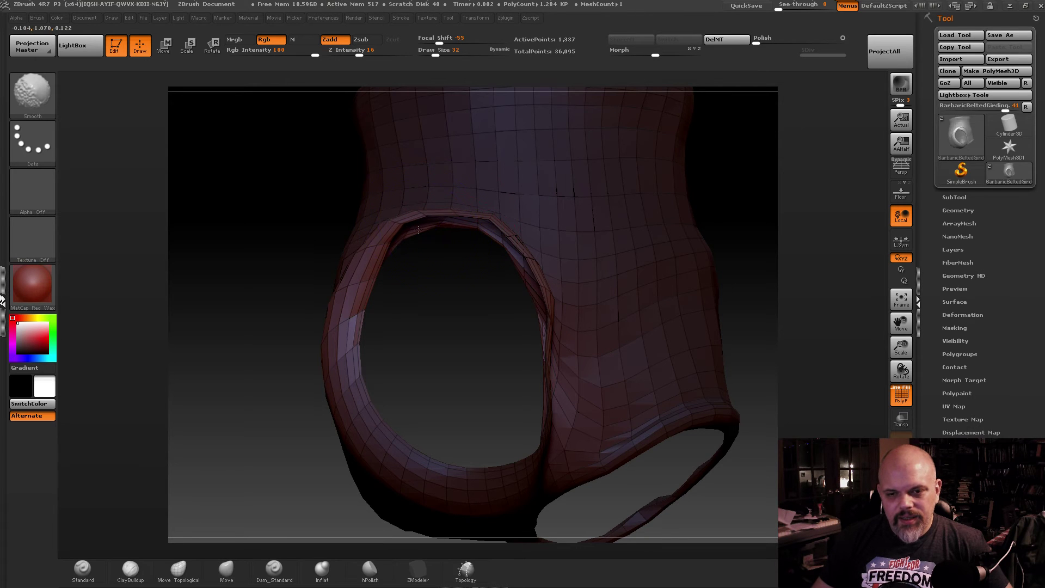
{"action": "left_click_drag", "start_coordinate": [436, 337], "coordinate": [528, 245]}
{"action": "left_click_drag", "start_coordinate": [538, 190], "coordinate": [522, 212]}
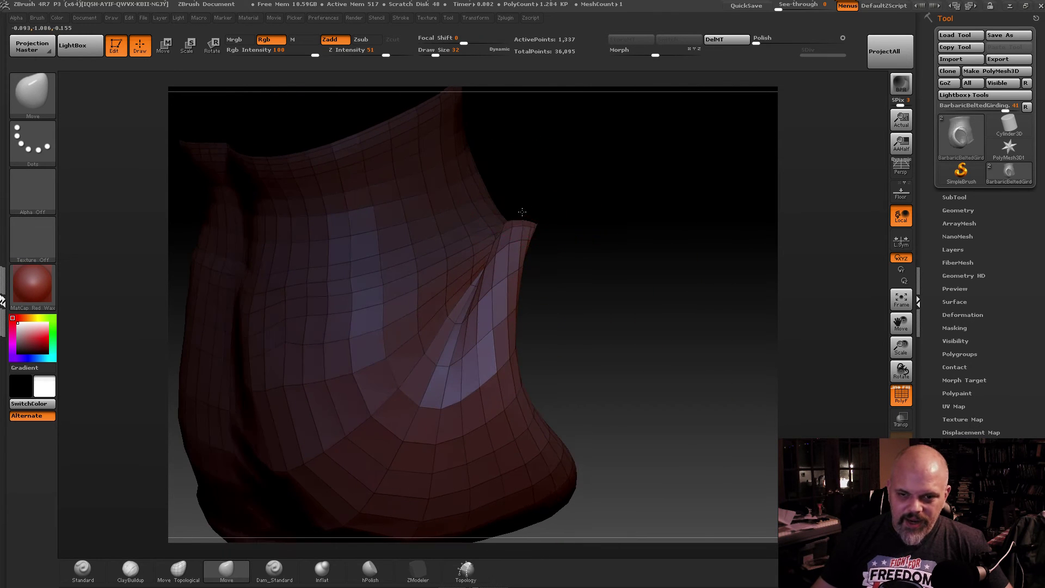
- Show the body again and pull the right leg hem's upper corner over the thigh with the Move brush at draw size 47
{"action": "left_click", "coordinate": [901, 442]}
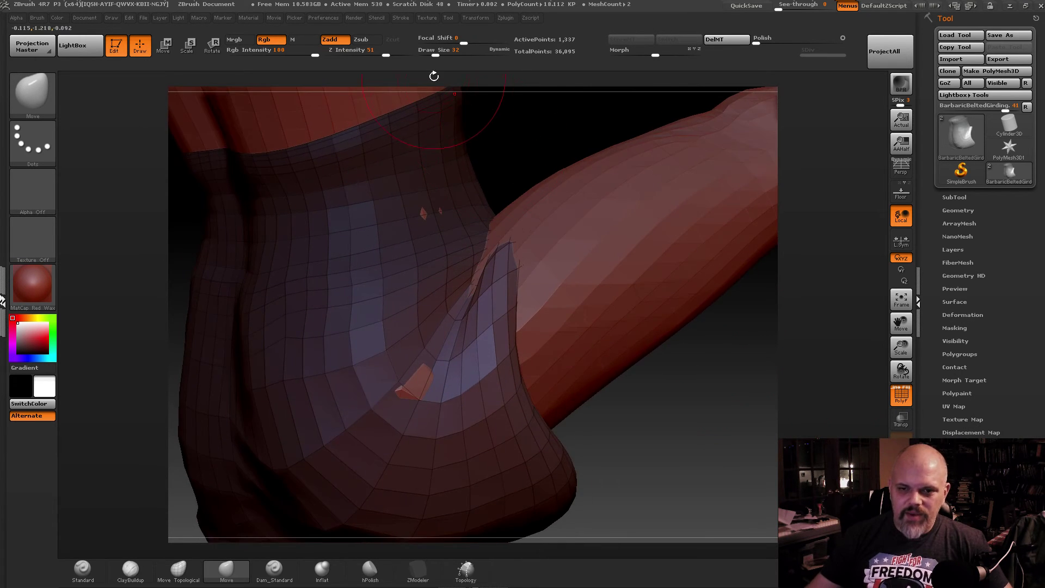
{"action": "left_click", "coordinate": [506, 220], "text": "ctrl+shift"}
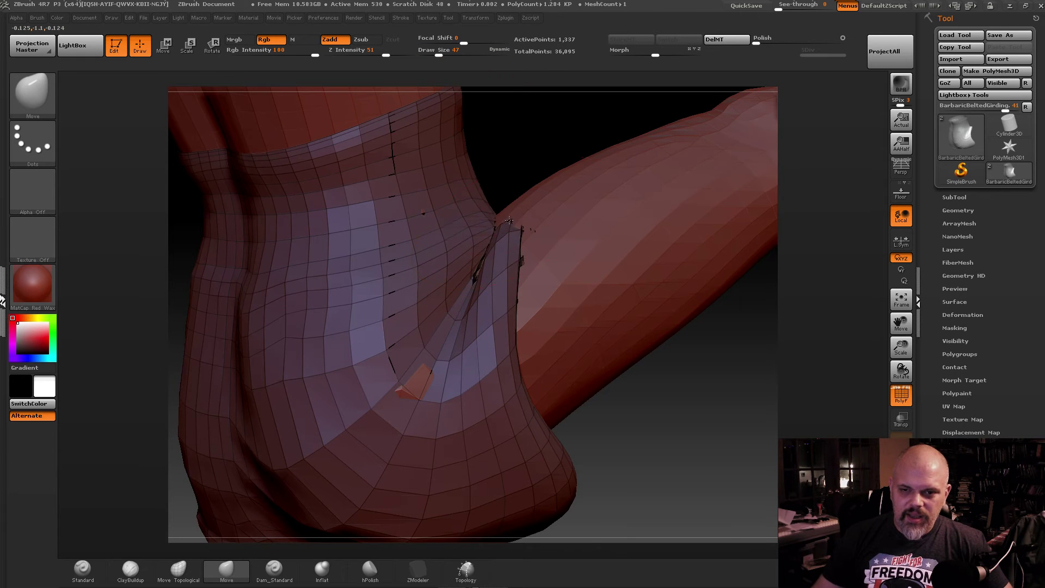
{"action": "left_click_drag", "start_coordinate": [509, 207], "coordinate": [566, 238]}
- Make the body transparent, then smooth the right leg hem's upper edge and move its corner to fit around the thigh
{"action": "left_click", "coordinate": [901, 418]}
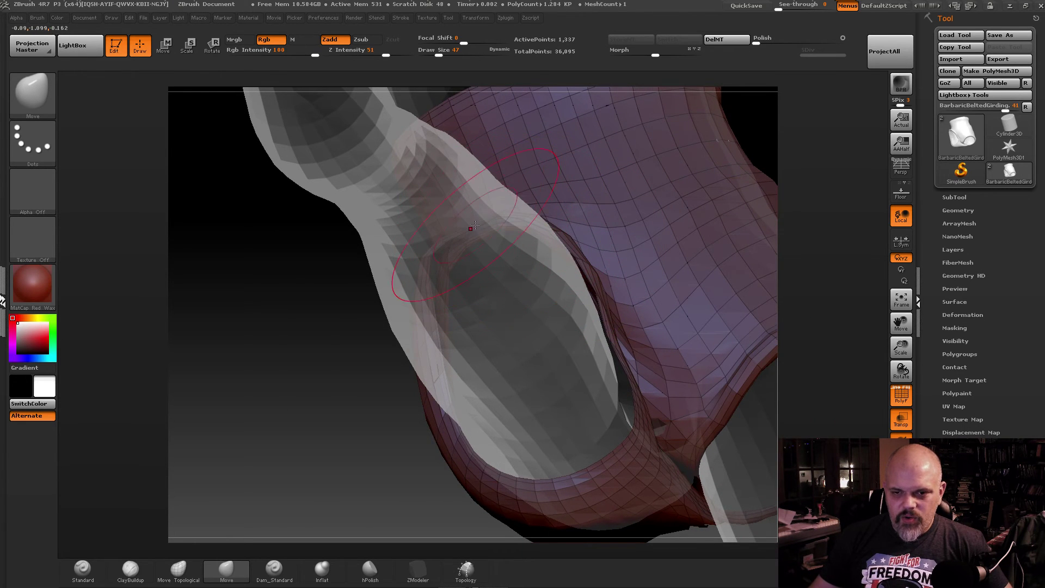
{"action": "left_click_drag", "start_coordinate": [474, 226], "coordinate": [484, 225], "text": "shift"}
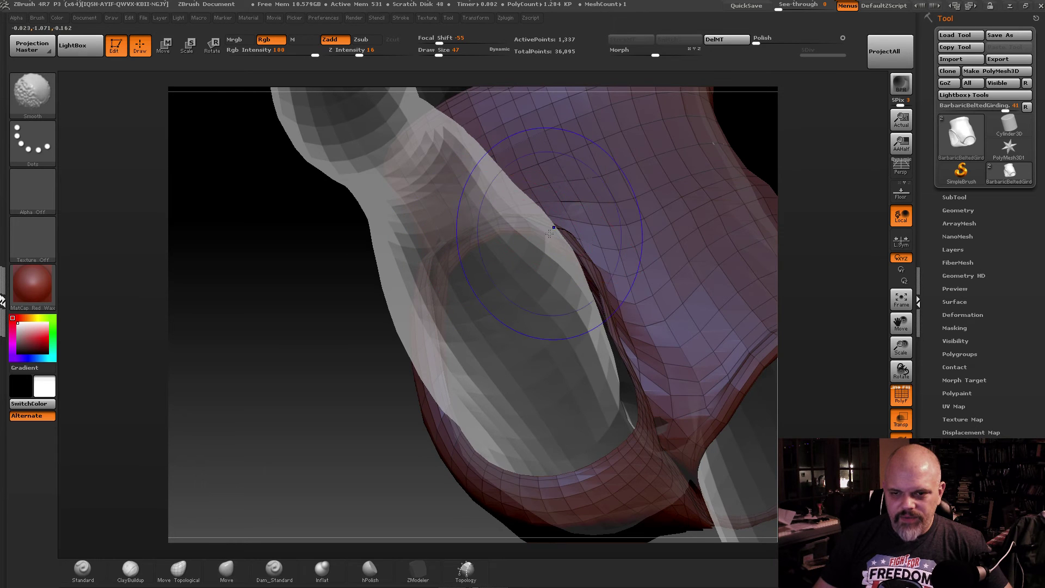
{"action": "mouse_move", "coordinate": [553, 226]}
{"action": "right_mouse_down"}
{"action": "mouse_move", "coordinate": [514, 203]}
{"action": "mouse_move", "coordinate": [512, 220]}
{"action": "right_mouse_up"}
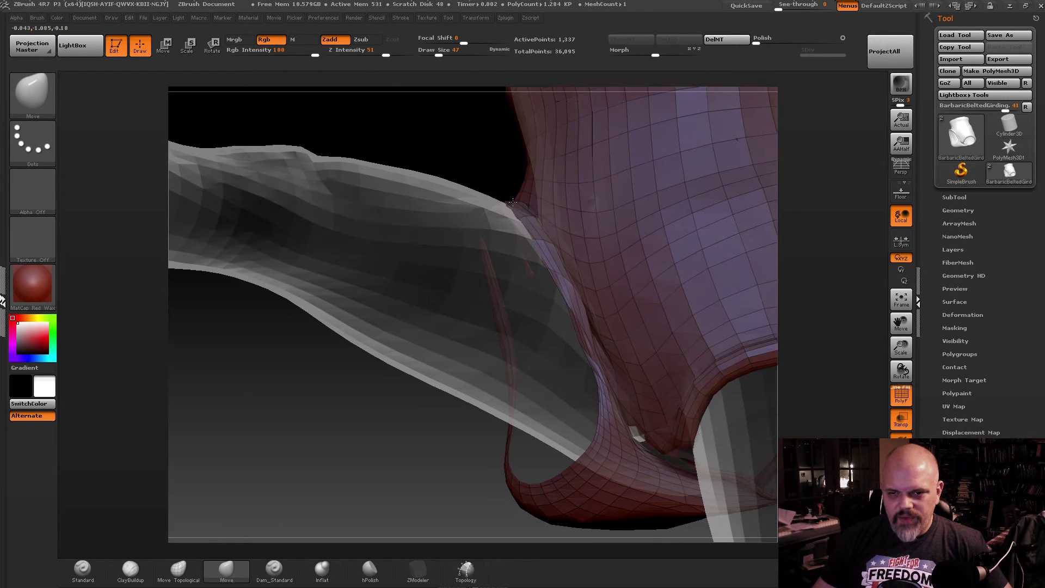
{"action": "mouse_move", "coordinate": [513, 202]}
{"action": "left_mouse_down"}
{"action": "mouse_move", "coordinate": [451, 133]}
{"action": "mouse_move", "coordinate": [525, 212]}
{"action": "left_mouse_up"}
{"action": "right_click_drag", "start_coordinate": [539, 236], "coordinate": [615, 185]}
{"action": "left_click_drag", "start_coordinate": [503, 204], "coordinate": [516, 200]}
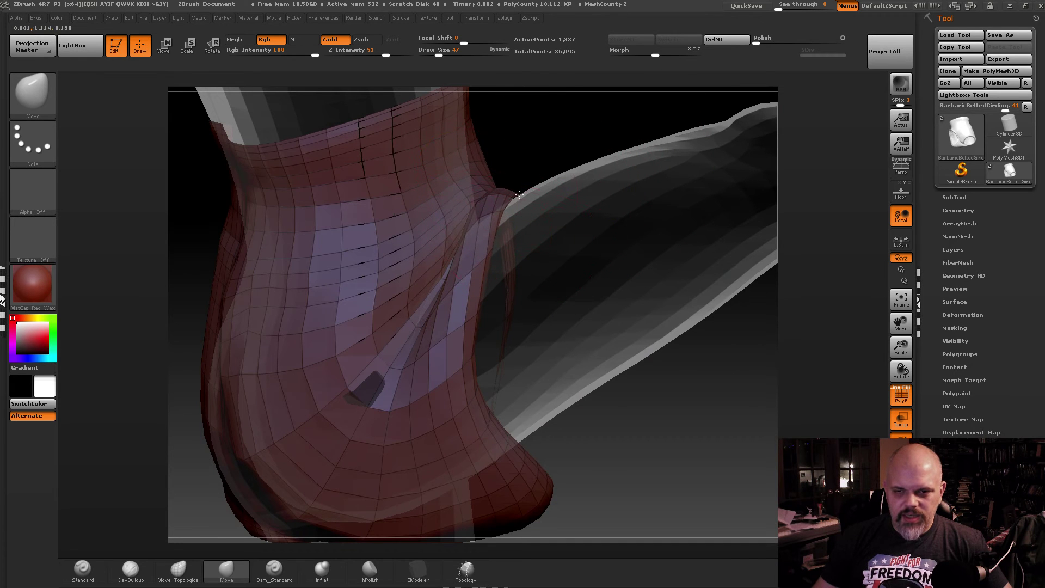
- Smooth the stretched polygons across the seat of the shorts
{"action": "mouse_move", "coordinate": [519, 194]}
{"action": "right_mouse_down"}
{"action": "mouse_move", "coordinate": [452, 283]}
{"action": "mouse_move", "coordinate": [429, 349]}
{"action": "right_mouse_up"}
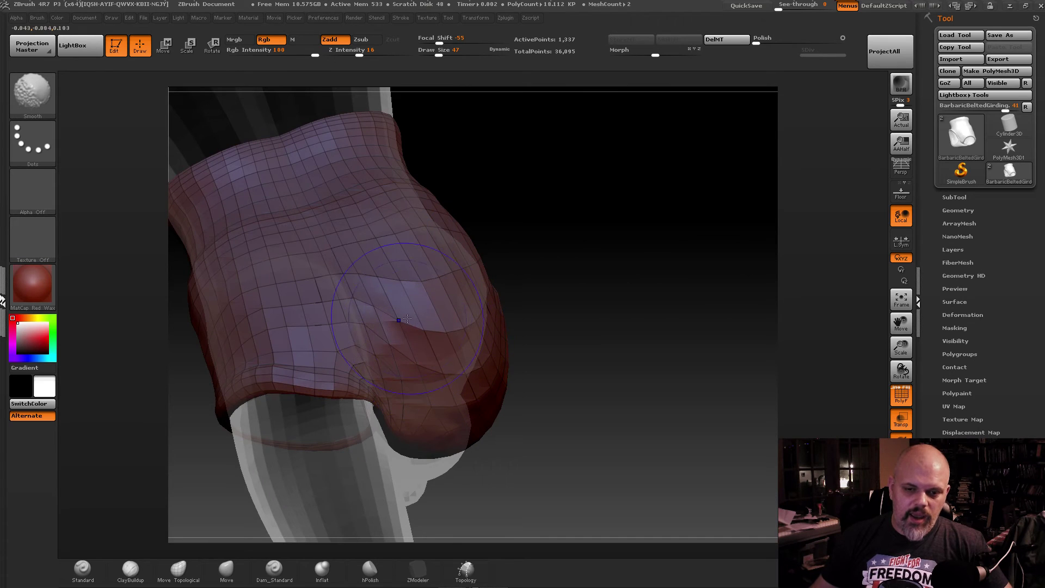
{"action": "mouse_move", "coordinate": [407, 319]}
{"action": "left_mouse_down", "text": "shift"}
{"action": "mouse_move", "coordinate": [406, 333]}
{"action": "mouse_move", "coordinate": [429, 320]}
{"action": "left_mouse_up", "text": "shift"}
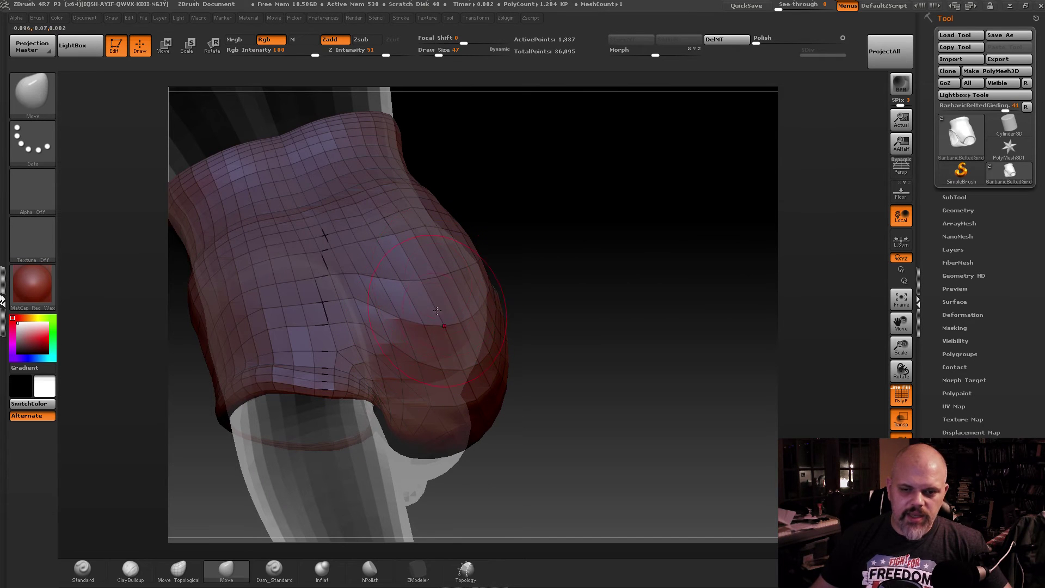
{"action": "key", "text": "shift"}
{"action": "left_click_drag", "start_coordinate": [417, 247], "coordinate": [426, 235], "text": "shift"}
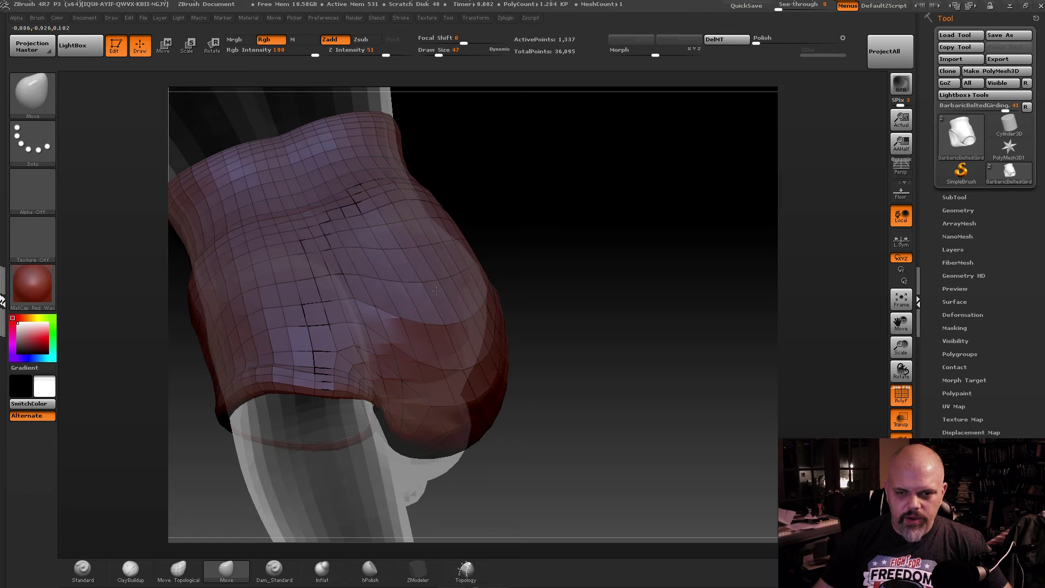
{"action": "mouse_move", "coordinate": [494, 188]}
{"action": "left_mouse_down"}
{"action": "mouse_move", "coordinate": [411, 293]}
{"action": "mouse_move", "coordinate": [436, 245]}
{"action": "mouse_move", "coordinate": [460, 306]}
{"action": "left_mouse_up"}
{"action": "right_click_drag", "start_coordinate": [460, 306], "coordinate": [461, 262], "text": "alt"}
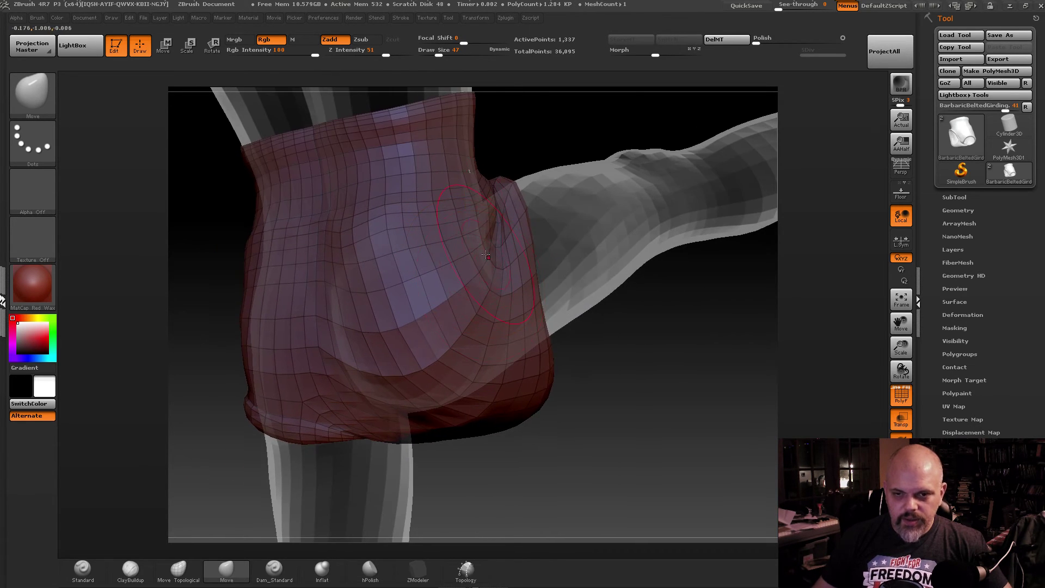
- Pull the crotch crease between the leg openings over the poke-through with the Move brush at draw size 28 and smooth it
{"action": "mouse_move", "coordinate": [464, 188]}
{"action": "right_mouse_down"}
{"action": "mouse_move", "coordinate": [477, 190]}
{"action": "mouse_move", "coordinate": [453, 290]}
{"action": "mouse_move", "coordinate": [507, 323]}
{"action": "right_mouse_up"}
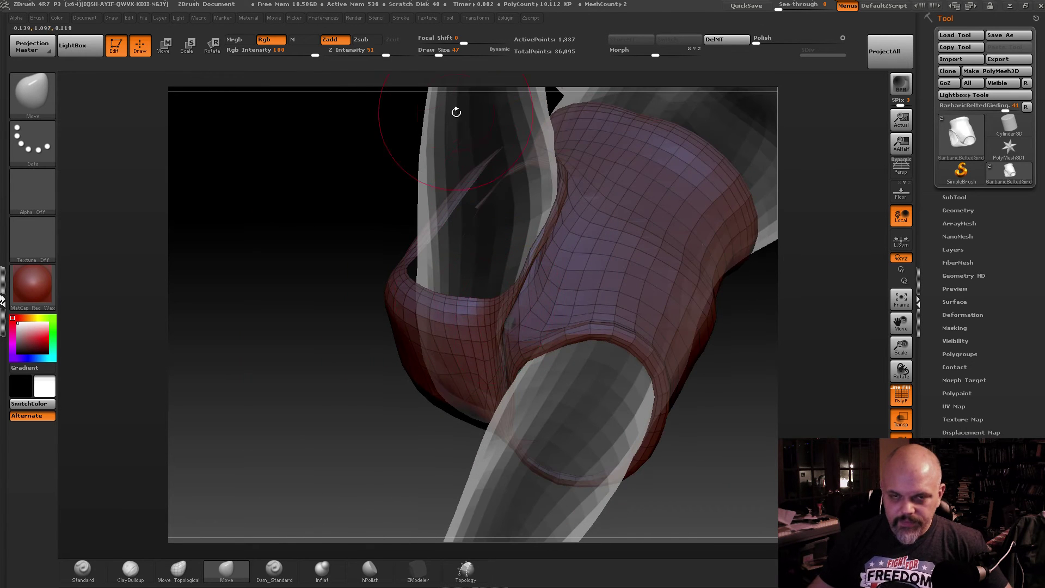
{"action": "left_click", "coordinate": [435, 53]}
{"action": "right_click_drag", "start_coordinate": [479, 204], "coordinate": [532, 361], "text": "ctrl"}
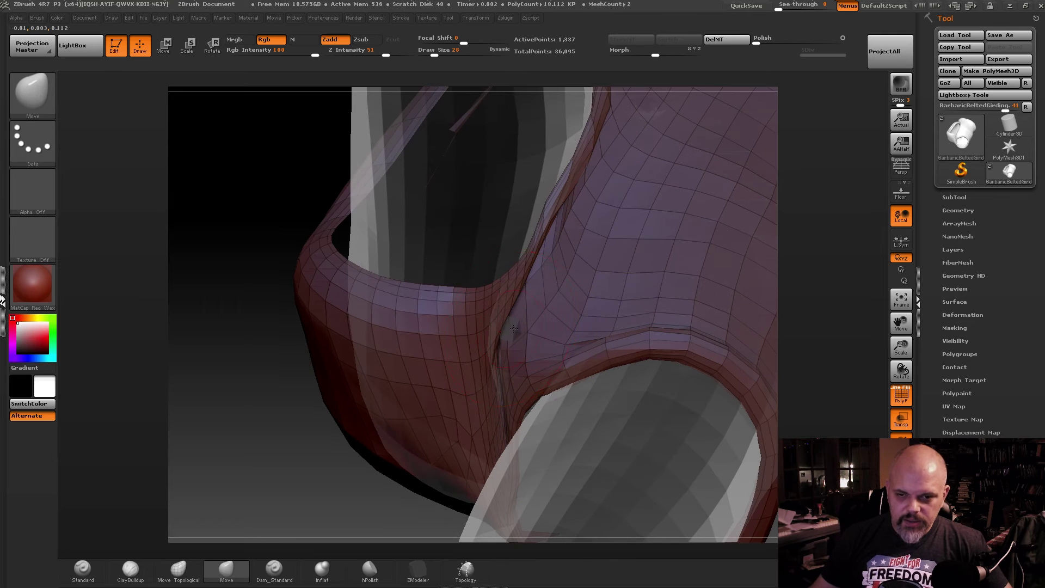
{"action": "mouse_move", "coordinate": [514, 328]}
{"action": "left_mouse_down"}
{"action": "mouse_move", "coordinate": [527, 325]}
{"action": "mouse_move", "coordinate": [526, 338]}
{"action": "left_mouse_up"}
{"action": "right_click_drag", "start_coordinate": [475, 321], "coordinate": [522, 328]}
{"action": "left_click_drag", "start_coordinate": [518, 328], "coordinate": [528, 325]}
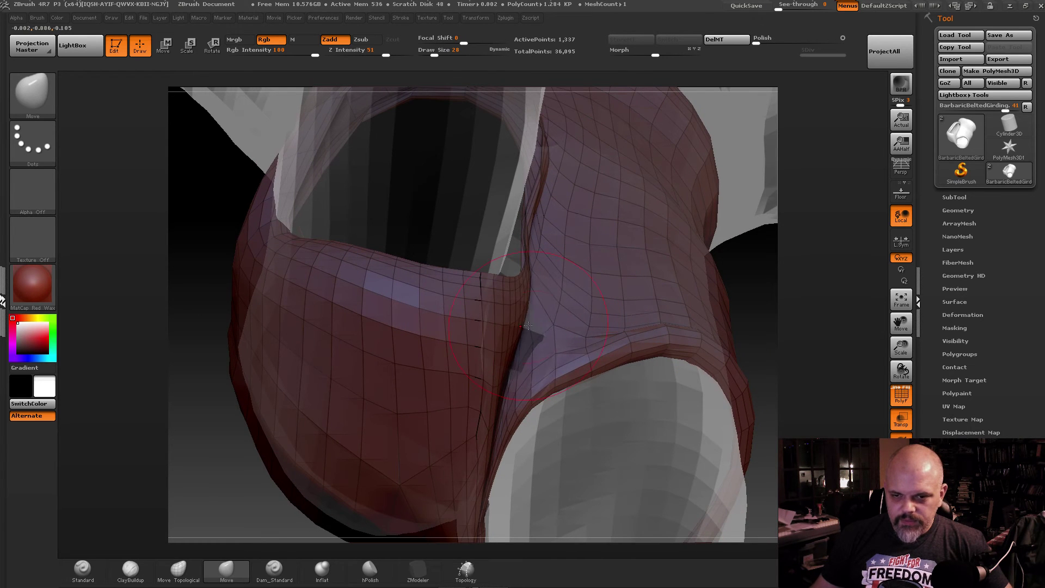
{"action": "right_click_drag", "start_coordinate": [523, 334], "coordinate": [522, 289]}
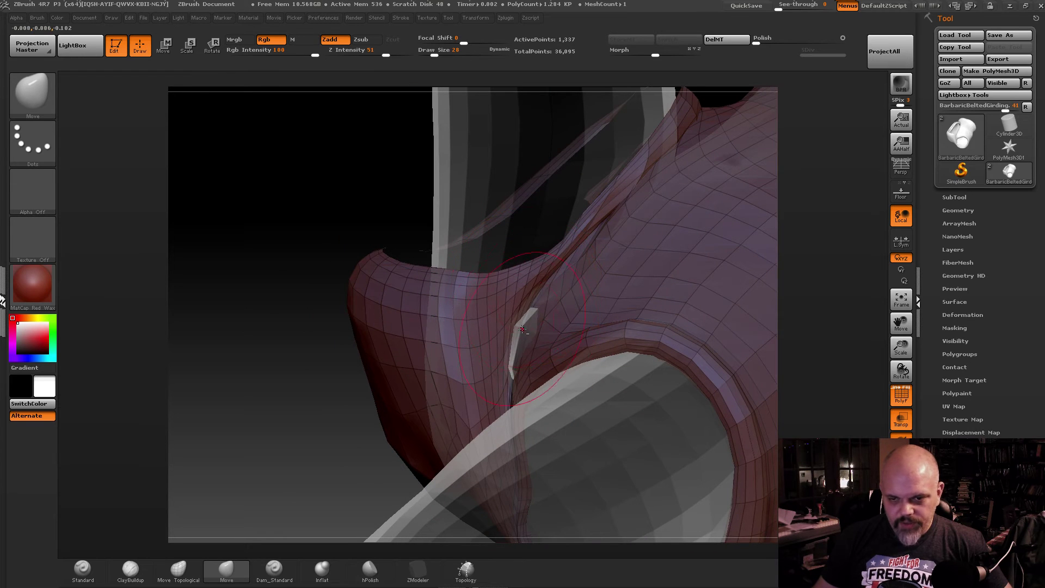
{"action": "mouse_move", "coordinate": [526, 341]}
{"action": "left_mouse_down", "text": "shift"}
{"action": "mouse_move", "coordinate": [531, 322]}
{"action": "mouse_move", "coordinate": [506, 327]}
{"action": "left_mouse_up", "text": "shift"}
{"action": "right_click_drag", "start_coordinate": [512, 300], "coordinate": [481, 329], "text": "alt"}
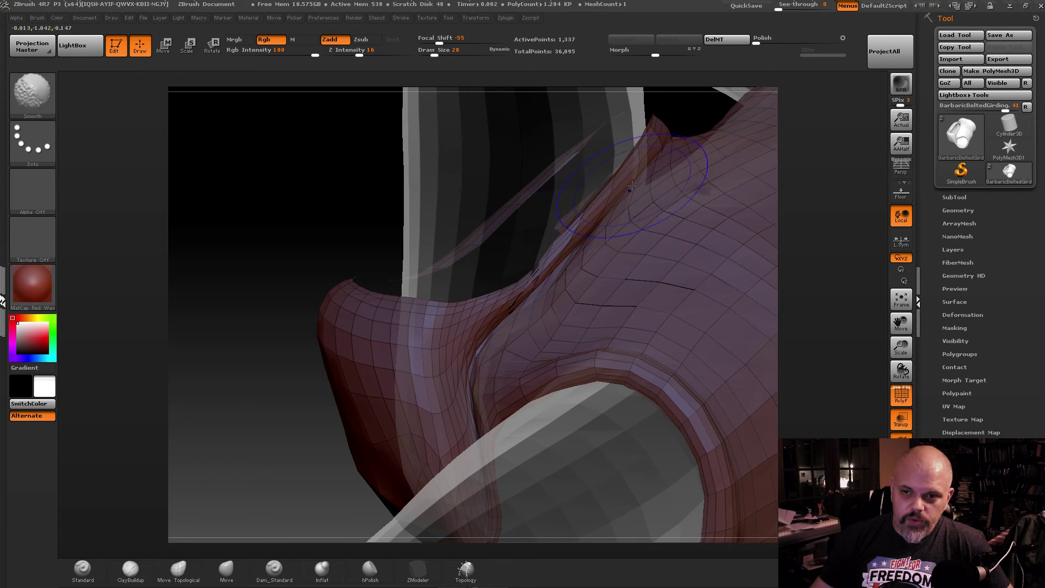
- Undo the last smoothing stroke and pull the right leg hem's lower edge closer to the thigh at draw size 42
{"action": "right_click_drag", "start_coordinate": [632, 186], "coordinate": [499, 290]}
{"action": "key", "text": "ctrl+z"}
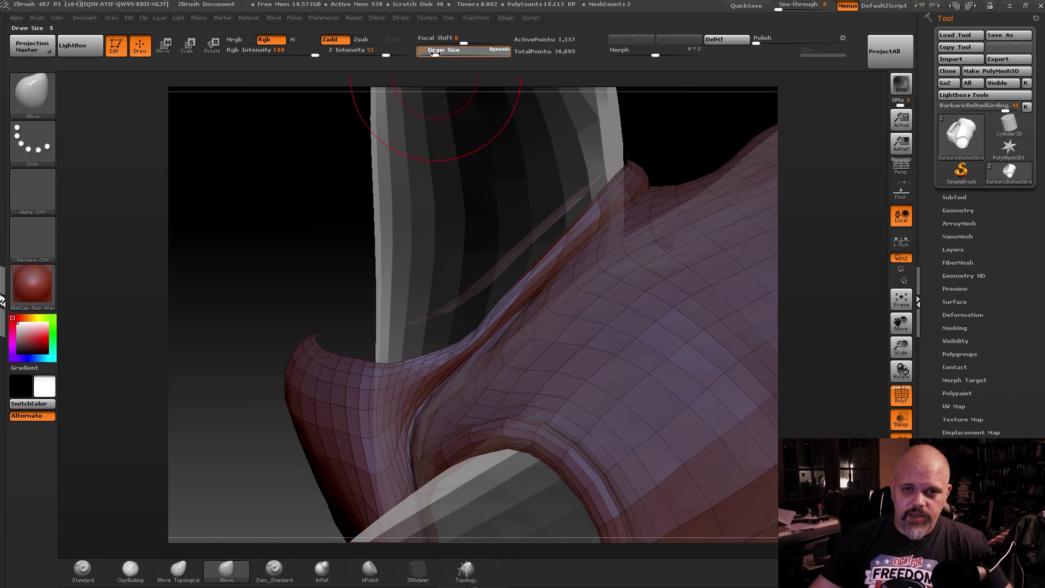
{"action": "left_click_drag", "start_coordinate": [435, 53], "coordinate": [438, 54]}
{"action": "mouse_move", "coordinate": [429, 207]}
{"action": "right_mouse_down", "text": "ctrl"}
{"action": "mouse_move", "coordinate": [403, 338]}
{"action": "mouse_move", "coordinate": [414, 361]}
{"action": "mouse_move", "coordinate": [214, 532]}
{"action": "right_mouse_up", "text": "ctrl"}
{"action": "mouse_move", "coordinate": [478, 293]}
{"action": "right_mouse_down"}
{"action": "mouse_move", "coordinate": [408, 268]}
{"action": "mouse_move", "coordinate": [402, 276]}
{"action": "right_mouse_up"}
{"action": "left_click_drag", "start_coordinate": [402, 277], "coordinate": [394, 194]}
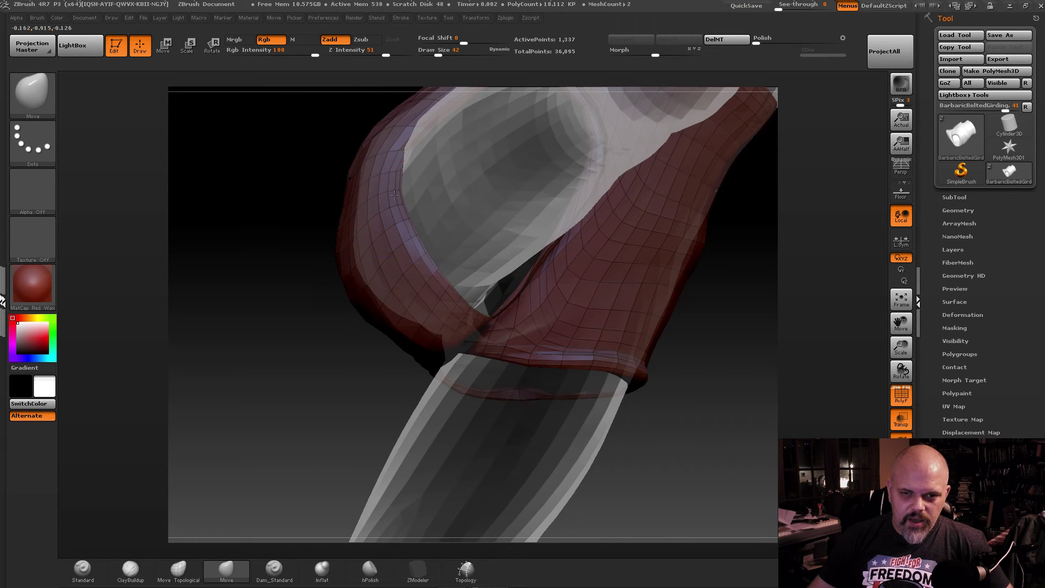
{"action": "left_click_drag", "start_coordinate": [414, 148], "coordinate": [416, 120]}
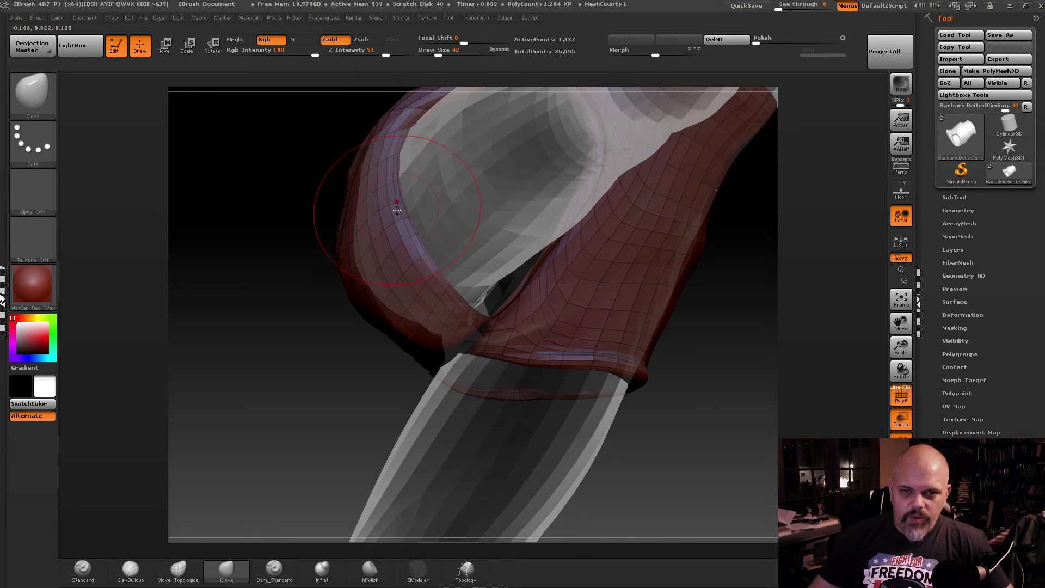
- Tighten the underside of the right leg opening against the thigh from several angles with the Move brush
{"action": "right_click_drag", "start_coordinate": [396, 209], "coordinate": [368, 219]}
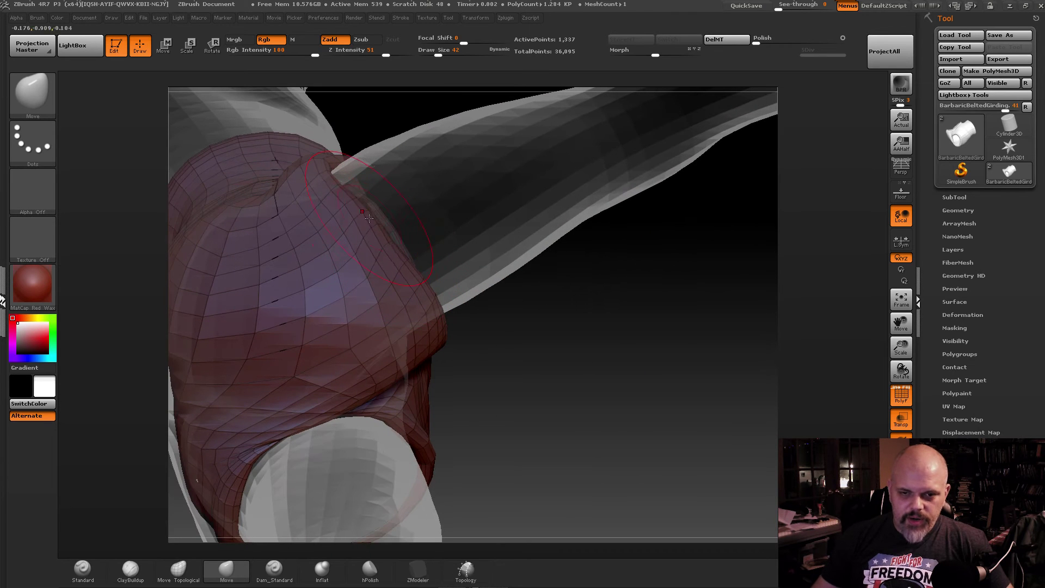
{"action": "left_click_drag", "start_coordinate": [369, 218], "coordinate": [356, 224]}
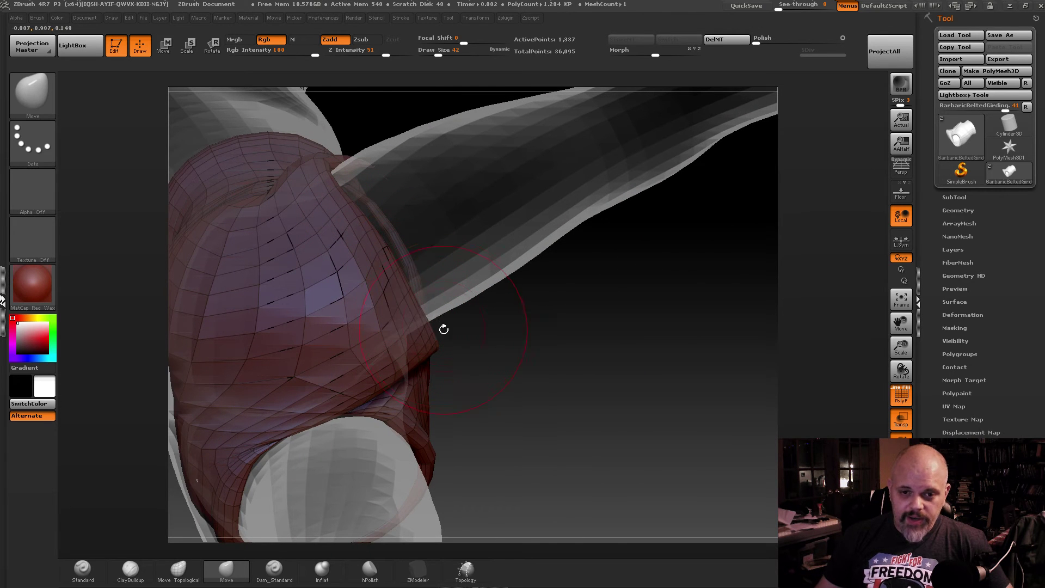
{"action": "right_click_drag", "start_coordinate": [444, 330], "coordinate": [389, 326]}
{"action": "left_click_drag", "start_coordinate": [390, 325], "coordinate": [438, 281]}
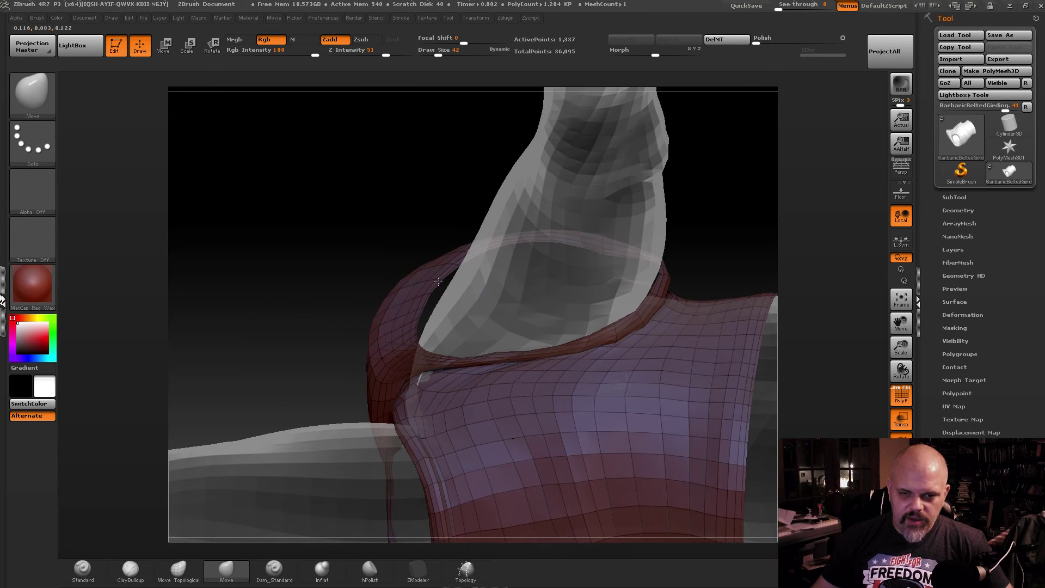
{"action": "right_click_drag", "start_coordinate": [427, 322], "coordinate": [408, 273]}
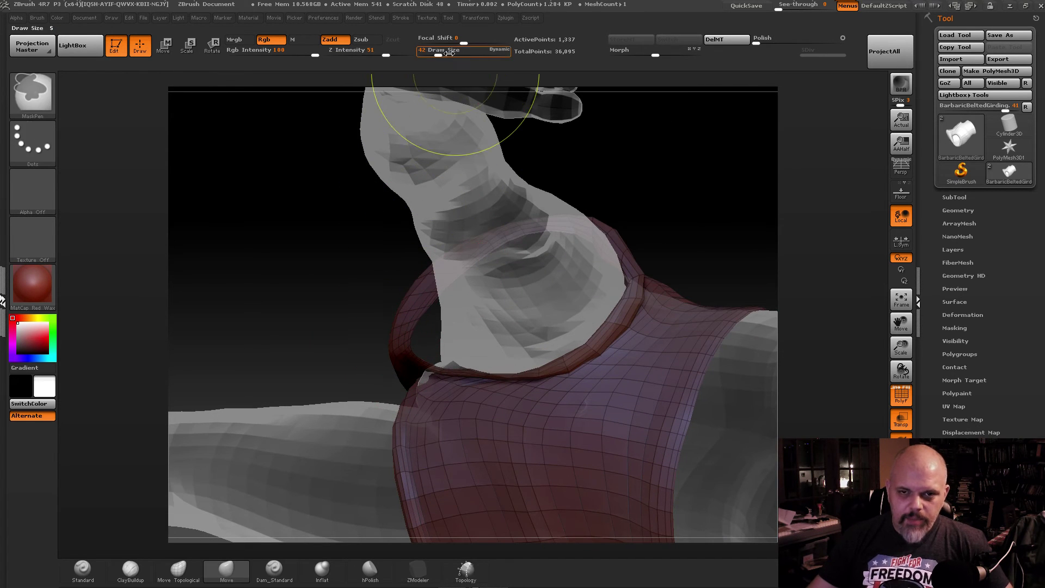
- Pull the inner edge of the right leg hem toward the thigh with the Move brush at draw size 34 and focal shift 41
{"action": "left_click_drag", "start_coordinate": [443, 53], "coordinate": [438, 54]}
{"action": "right_click_drag", "start_coordinate": [422, 261], "coordinate": [425, 309], "text": "ctrl"}
{"action": "left_click", "coordinate": [430, 53]}
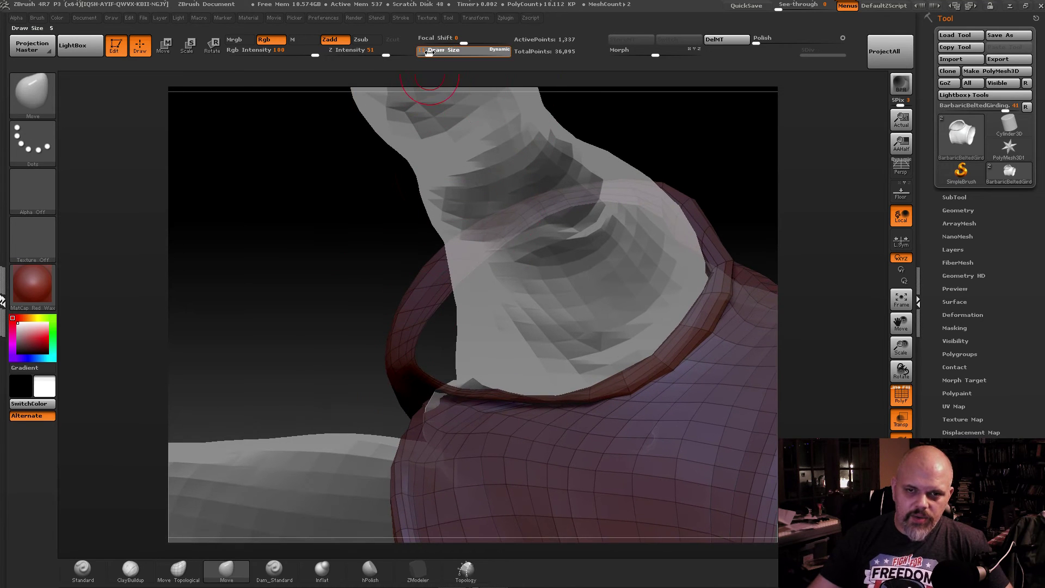
{"action": "left_click_drag", "start_coordinate": [436, 332], "coordinate": [478, 133]}
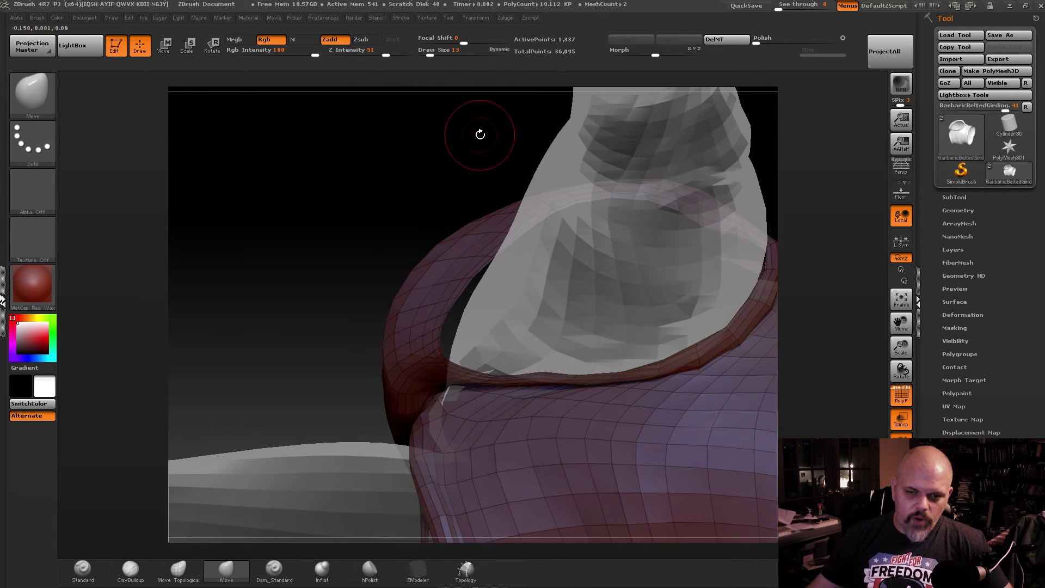
{"action": "left_click", "coordinate": [433, 53]}
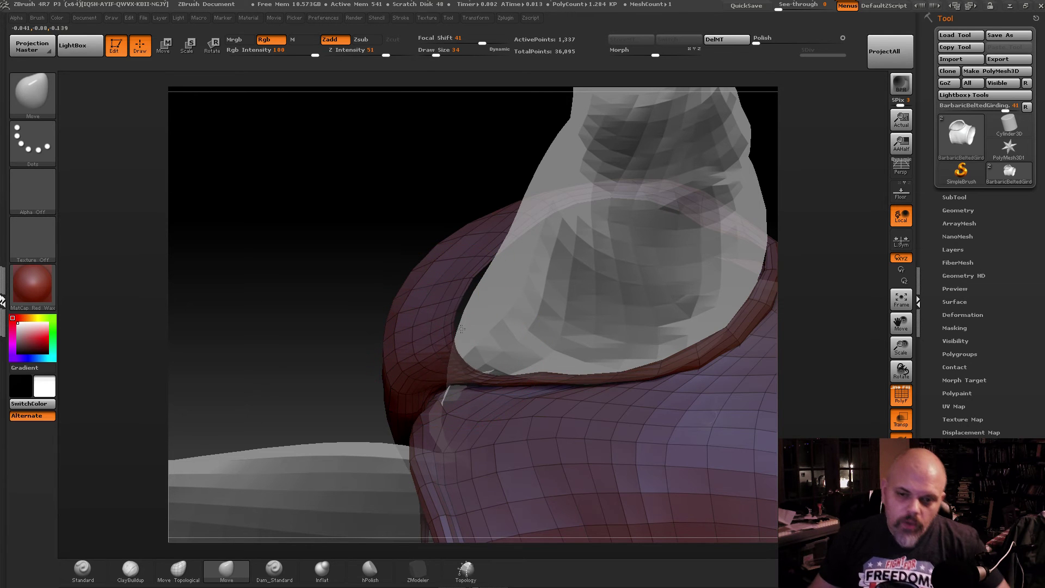
{"action": "left_click_drag", "start_coordinate": [487, 276], "coordinate": [501, 326]}
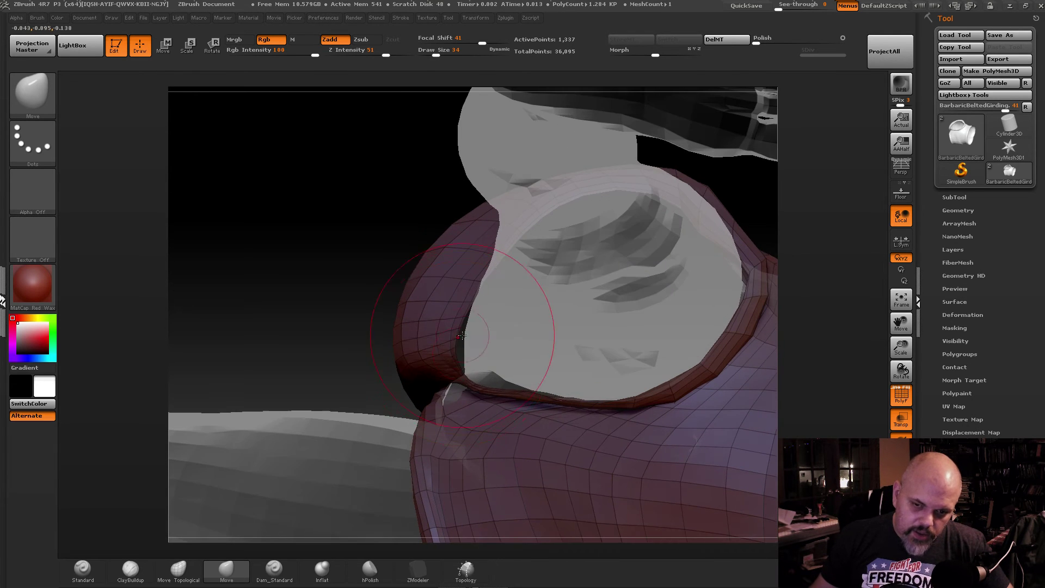
- Turn off transparency and smooth and reshape the hem corner where the right leg opening meets the crotch
{"action": "left_click", "coordinate": [902, 419]}
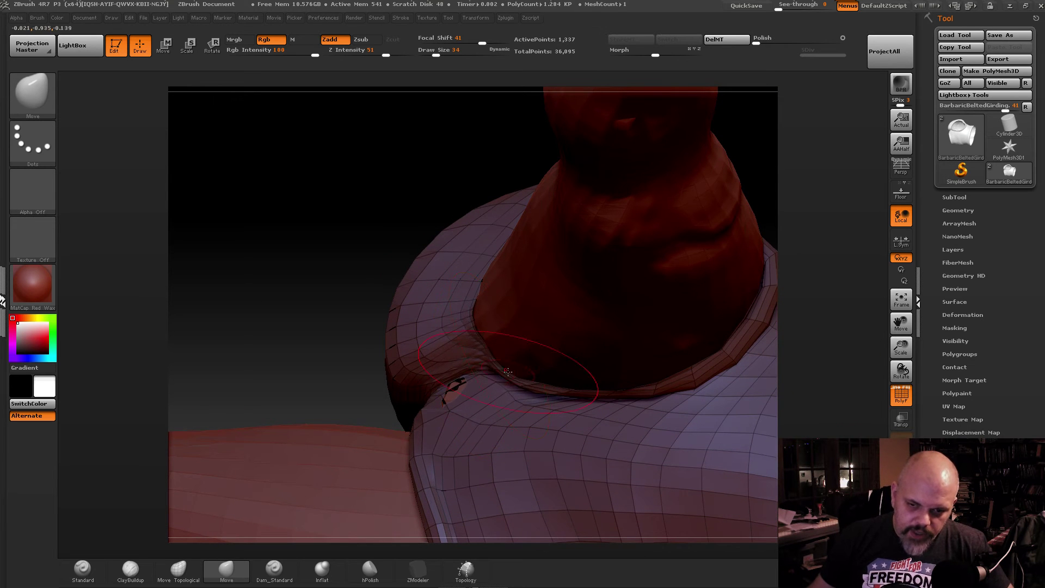
{"action": "key", "text": "shift"}
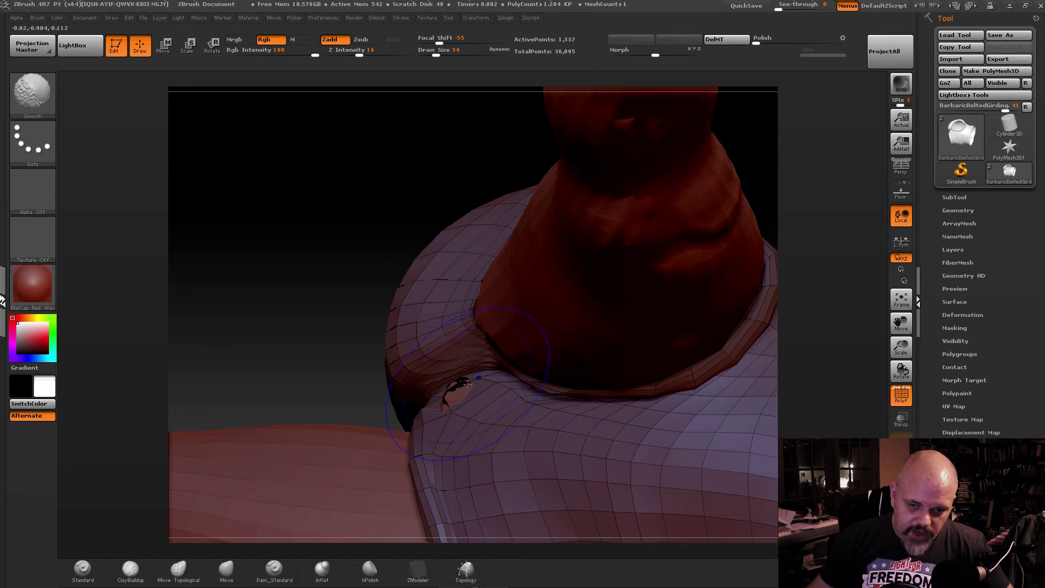
{"action": "mouse_move", "coordinate": [479, 275]}
{"action": "left_mouse_down"}
{"action": "mouse_move", "coordinate": [484, 254]}
{"action": "mouse_move", "coordinate": [474, 260]}
{"action": "left_mouse_up"}
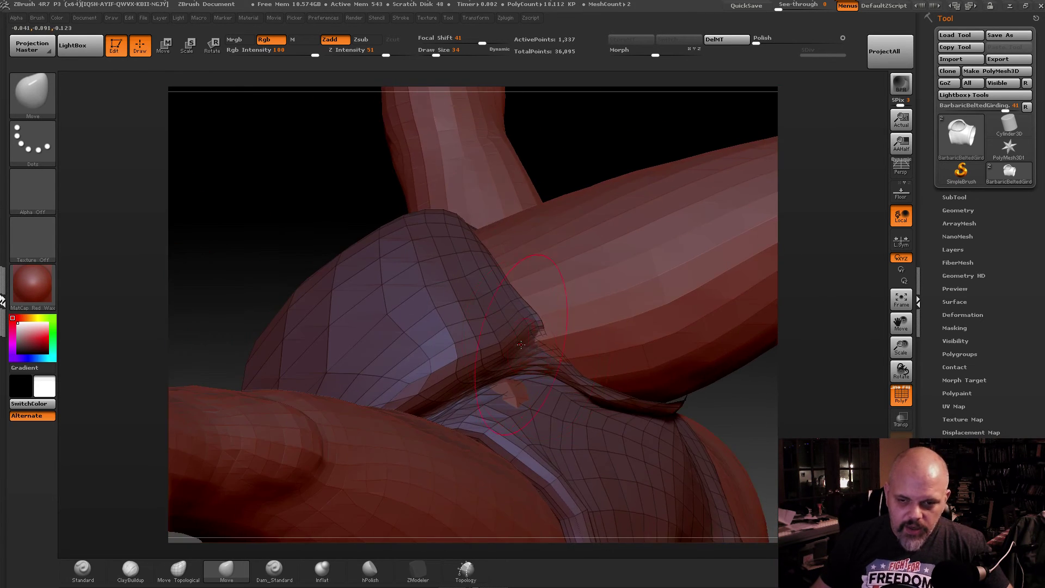
{"action": "mouse_move", "coordinate": [521, 344]}
{"action": "left_mouse_down"}
{"action": "mouse_move", "coordinate": [539, 350]}
{"action": "mouse_move", "coordinate": [545, 337]}
{"action": "left_mouse_up"}
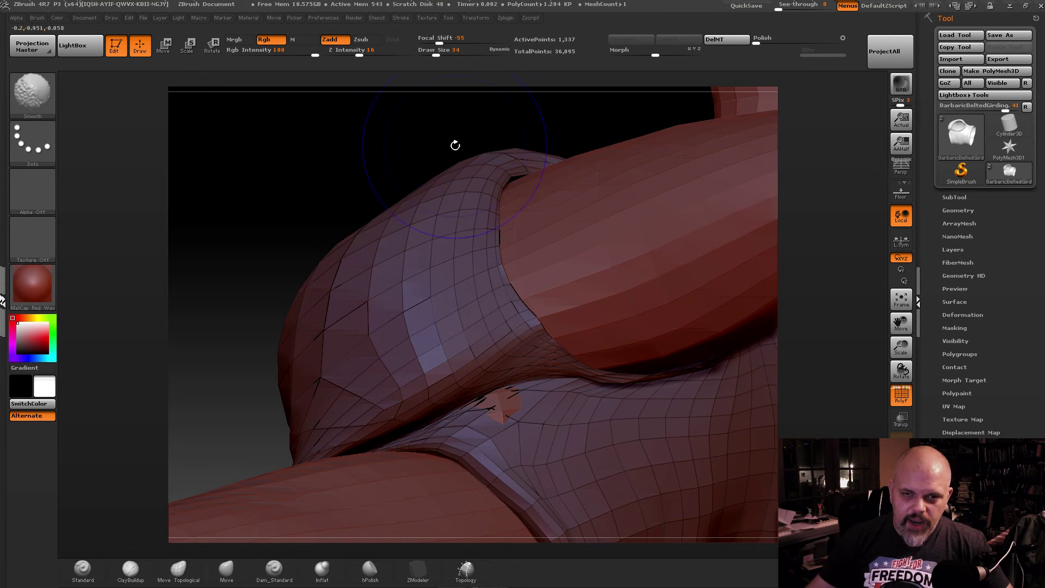
- Raise the Smooth brush intensity to 43 and smooth the polygons across the seat and outer side of the right leg
{"action": "left_click_drag", "start_coordinate": [373, 52], "coordinate": [395, 51]}
{"action": "mouse_move", "coordinate": [455, 222]}
{"action": "left_mouse_down", "text": "shift"}
{"action": "mouse_move", "coordinate": [424, 327]}
{"action": "mouse_move", "coordinate": [435, 376]}
{"action": "left_mouse_up", "text": "shift"}
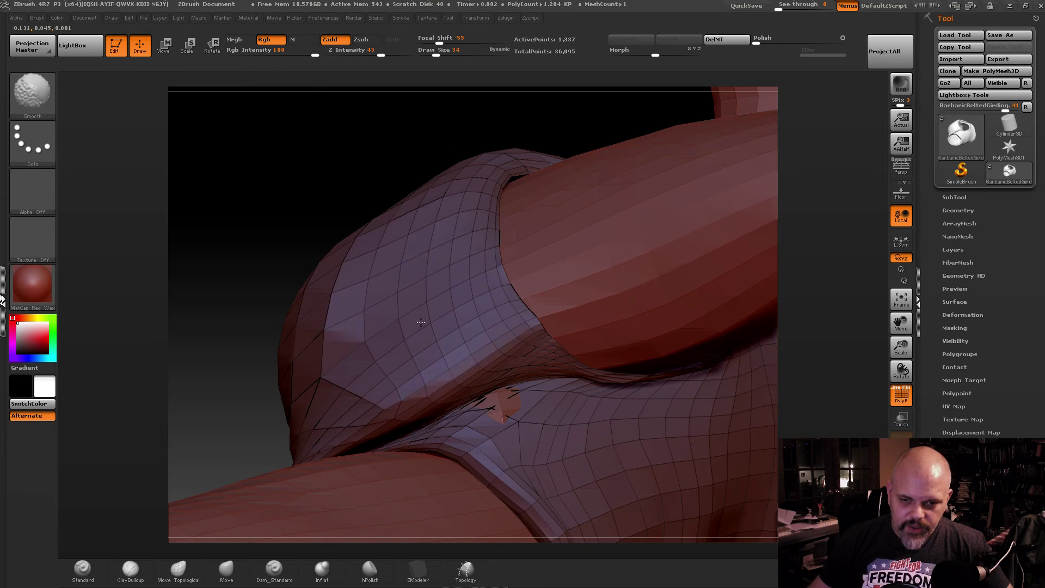
{"action": "mouse_move", "coordinate": [467, 193]}
{"action": "right_mouse_down"}
{"action": "mouse_move", "coordinate": [442, 275]}
{"action": "mouse_move", "coordinate": [472, 245]}
{"action": "right_mouse_up"}
{"action": "left_click_drag", "start_coordinate": [489, 235], "coordinate": [472, 242], "text": "shift"}
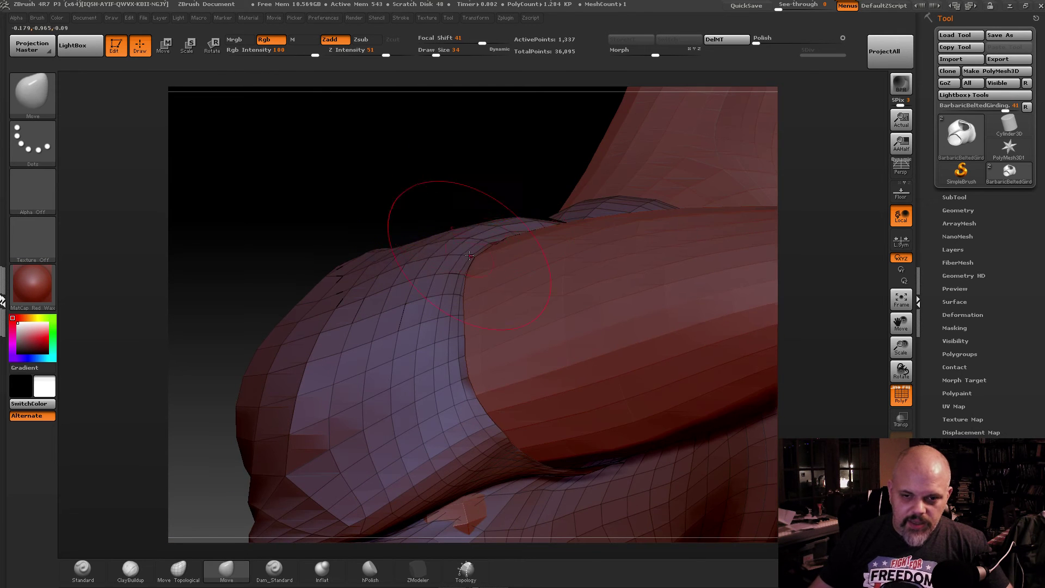
- Fit the upper and front edge of the right leg hem to the thigh with the Move brush from several angles
{"action": "mouse_move", "coordinate": [473, 243]}
{"action": "right_mouse_down"}
{"action": "mouse_move", "coordinate": [500, 231]}
{"action": "mouse_move", "coordinate": [483, 226]}
{"action": "right_mouse_up"}
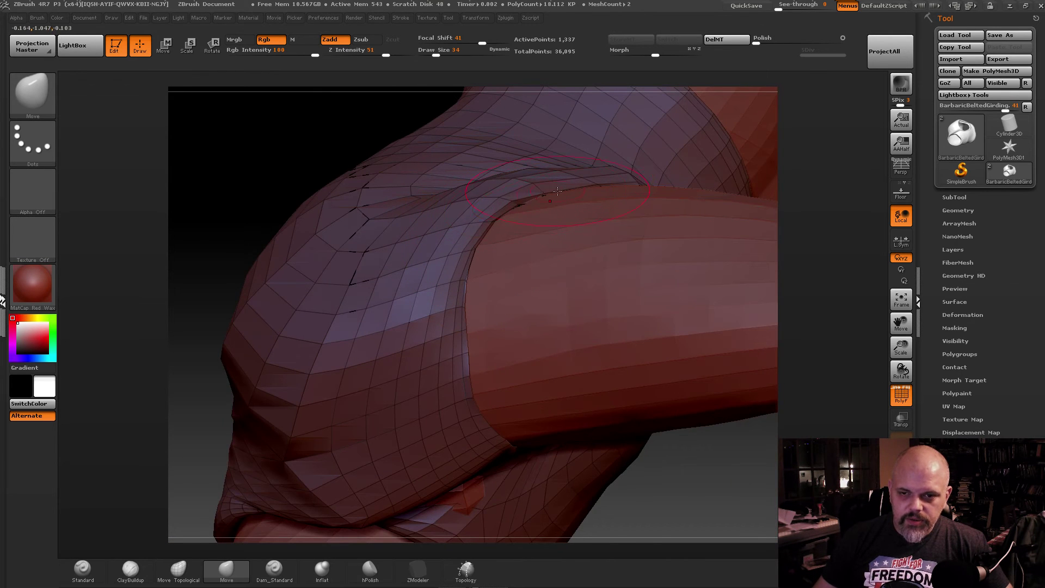
{"action": "right_click_drag", "start_coordinate": [557, 191], "coordinate": [553, 174]}
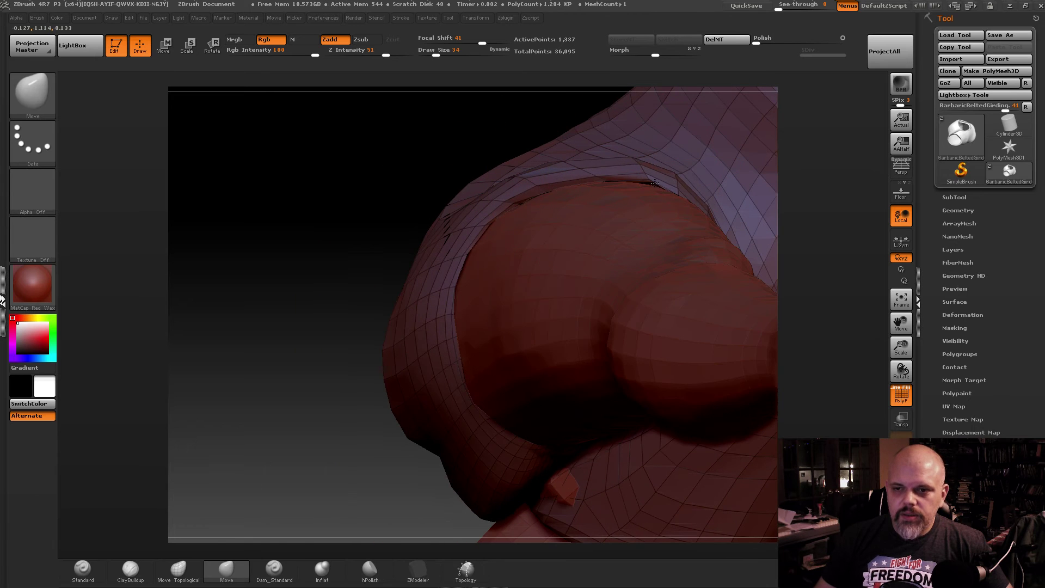
{"action": "right_click_drag", "start_coordinate": [654, 184], "coordinate": [665, 193]}
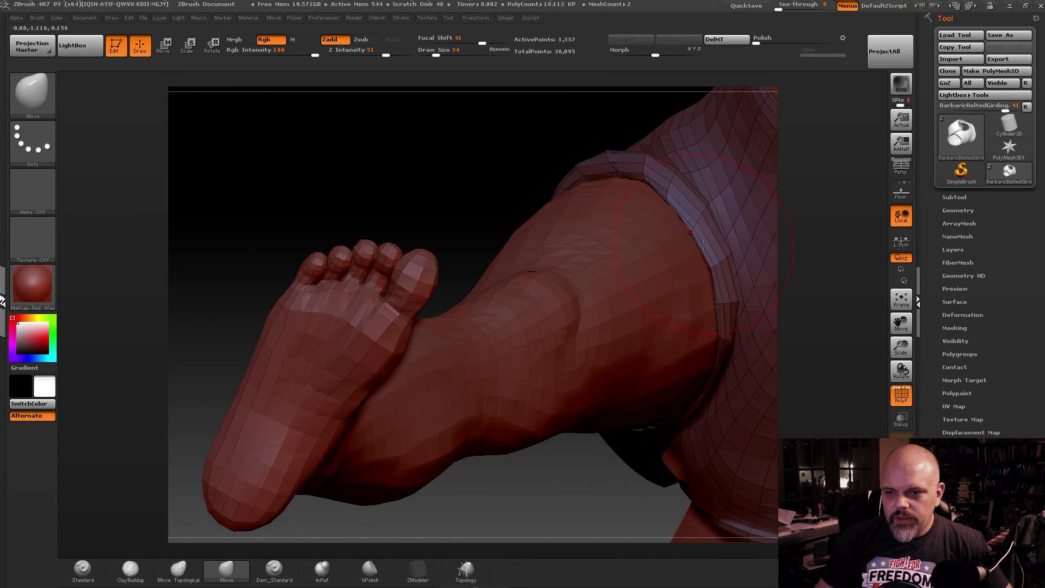
{"action": "right_click_drag", "start_coordinate": [703, 245], "coordinate": [552, 224]}
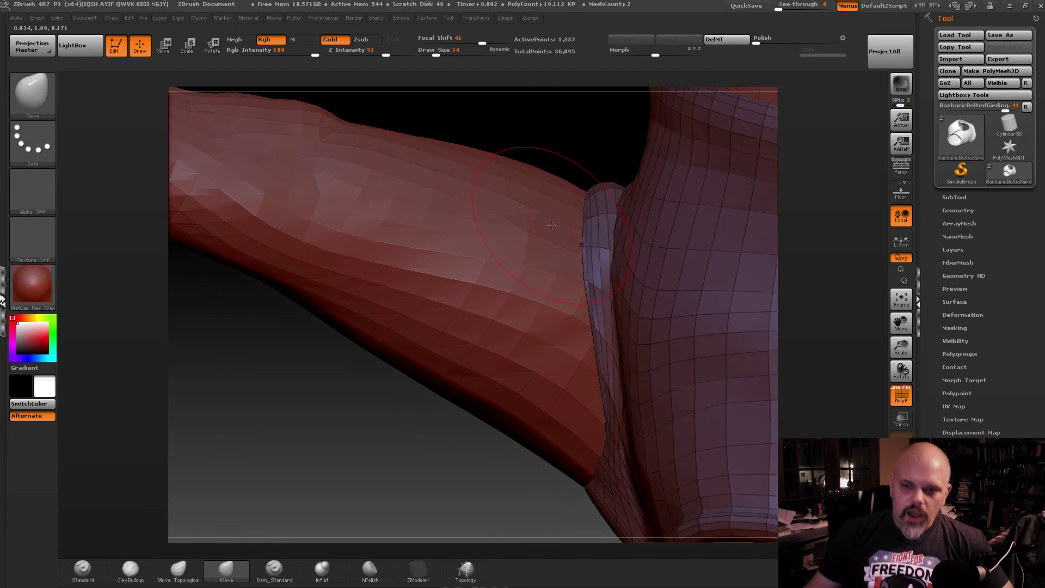
- Use the Transpose Move tool to mask the shorts' body and shift the unmasked right leg hem, then return to Draw mode
{"action": "left_click", "coordinate": [165, 46]}
{"action": "left_click", "coordinate": [595, 272], "text": "alt"}
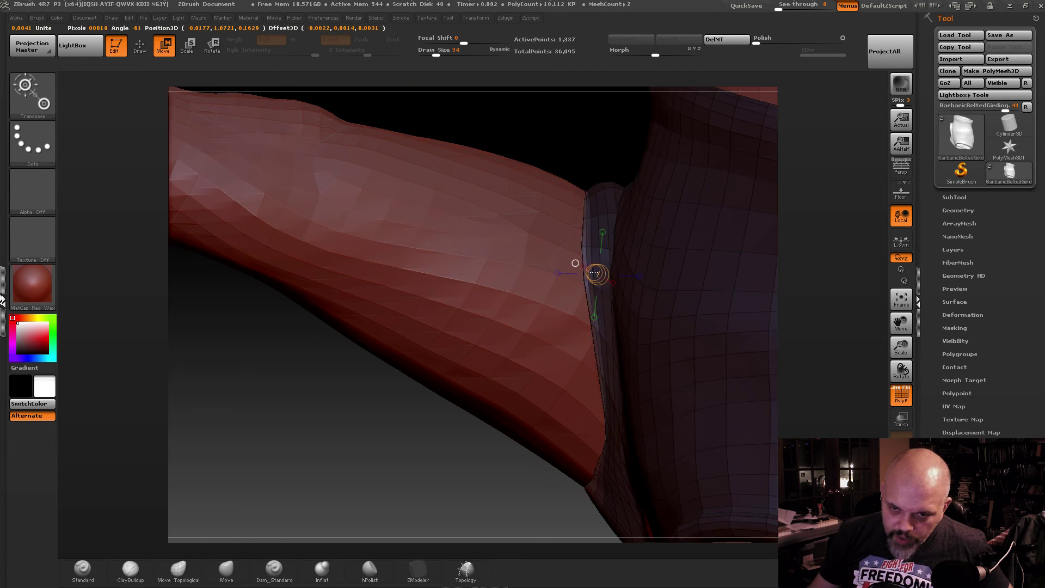
{"action": "right_click_drag", "start_coordinate": [595, 273], "coordinate": [596, 336]}
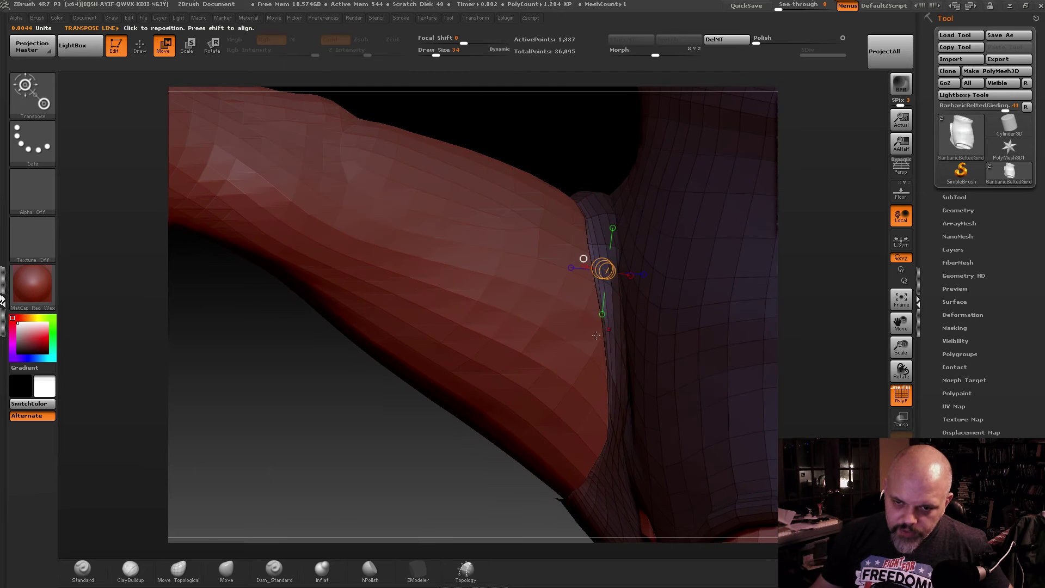
{"action": "left_click_drag", "start_coordinate": [596, 336], "coordinate": [494, 272]}
{"action": "left_click_drag", "start_coordinate": [545, 304], "coordinate": [568, 319]}
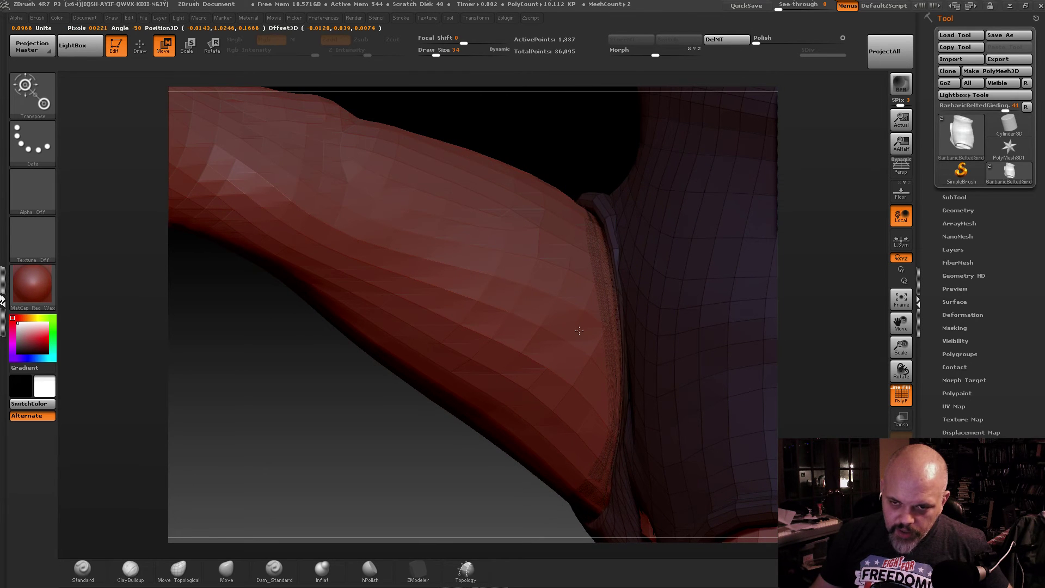
{"action": "key", "text": "q"}
- Refine the mask to free the right leg hem, inflate its inner edge at intensity 10 and smooth it
{"action": "mouse_move", "coordinate": [490, 269]}
{"action": "right_mouse_down"}
{"action": "mouse_move", "coordinate": [591, 264]}
{"action": "mouse_move", "coordinate": [570, 246]}
{"action": "right_mouse_up"}
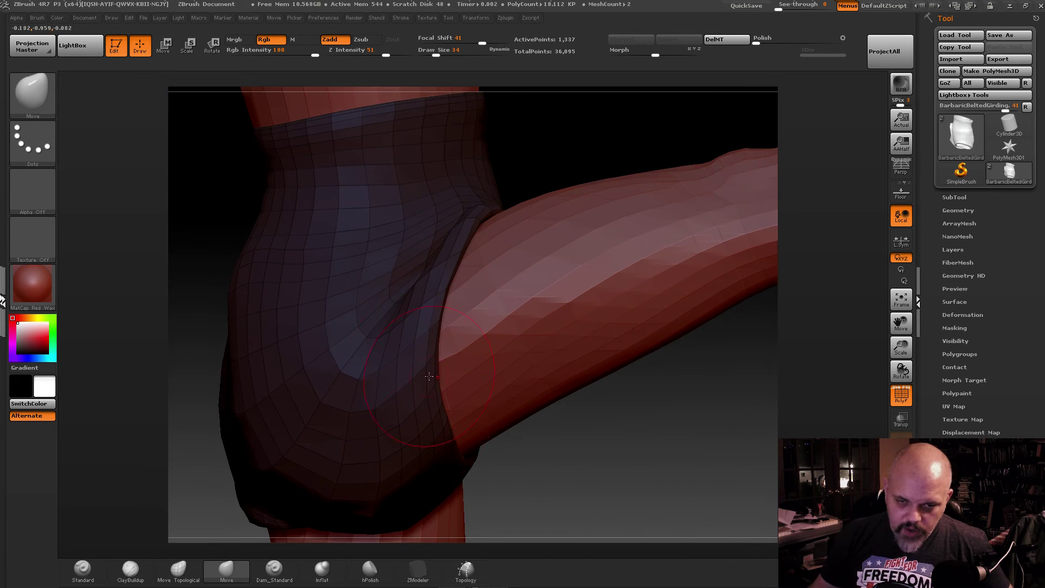
{"action": "mouse_move", "coordinate": [537, 468]}
{"action": "left_mouse_down"}
{"action": "mouse_move", "coordinate": [393, 319]}
{"action": "mouse_move", "coordinate": [400, 375]}
{"action": "left_mouse_up"}
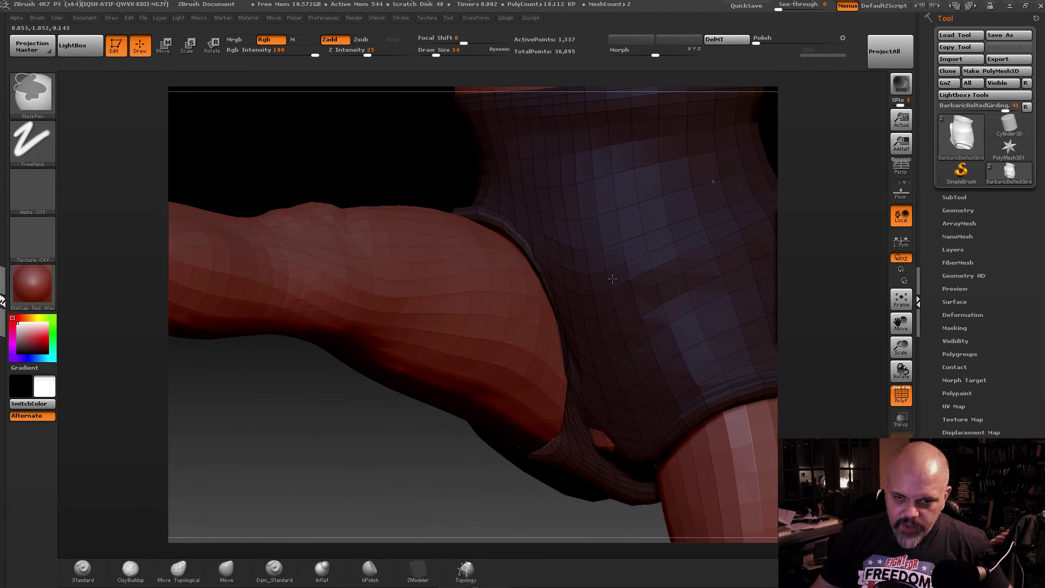
{"action": "left_click_drag", "start_coordinate": [617, 256], "coordinate": [503, 237]}
{"action": "left_click", "coordinate": [321, 570]}
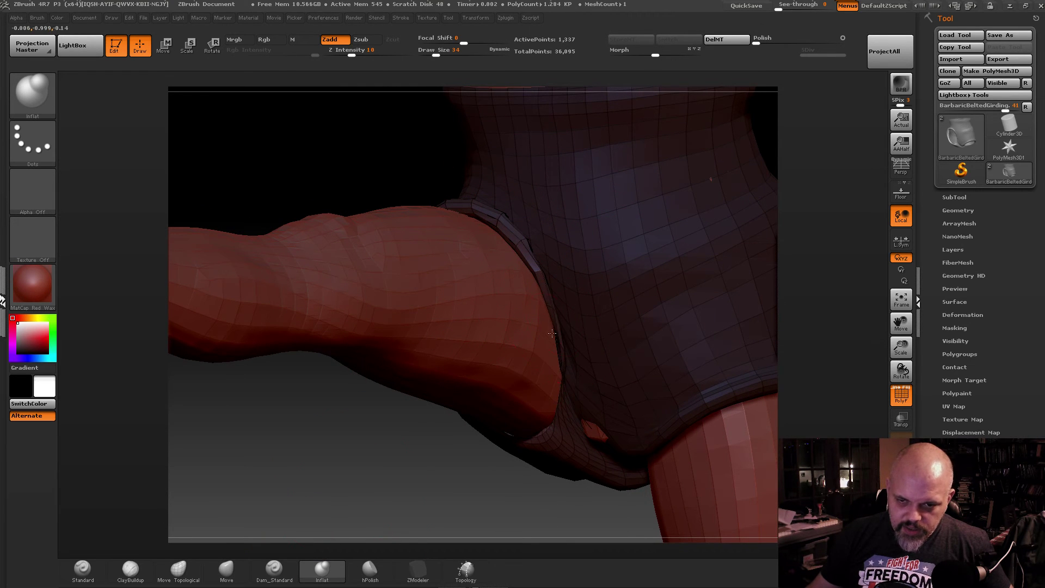
{"action": "key", "text": "shift"}
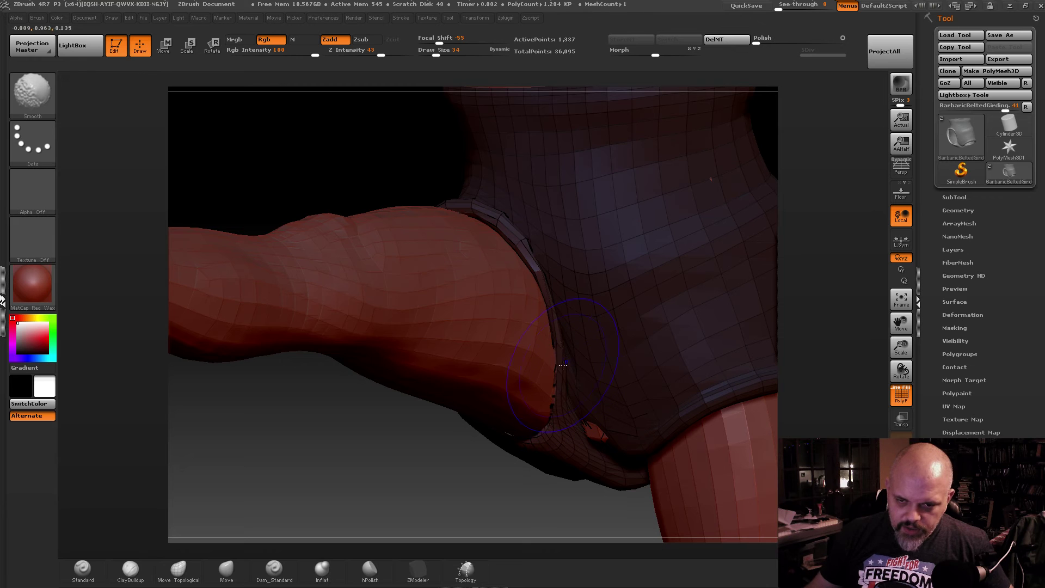
{"action": "left_click_drag", "start_coordinate": [563, 365], "coordinate": [550, 291], "text": "shift"}
- Inflate the remaining underside, rear and upper edges of the right leg hem around the thigh
{"action": "left_click_drag", "start_coordinate": [556, 393], "coordinate": [513, 445]}
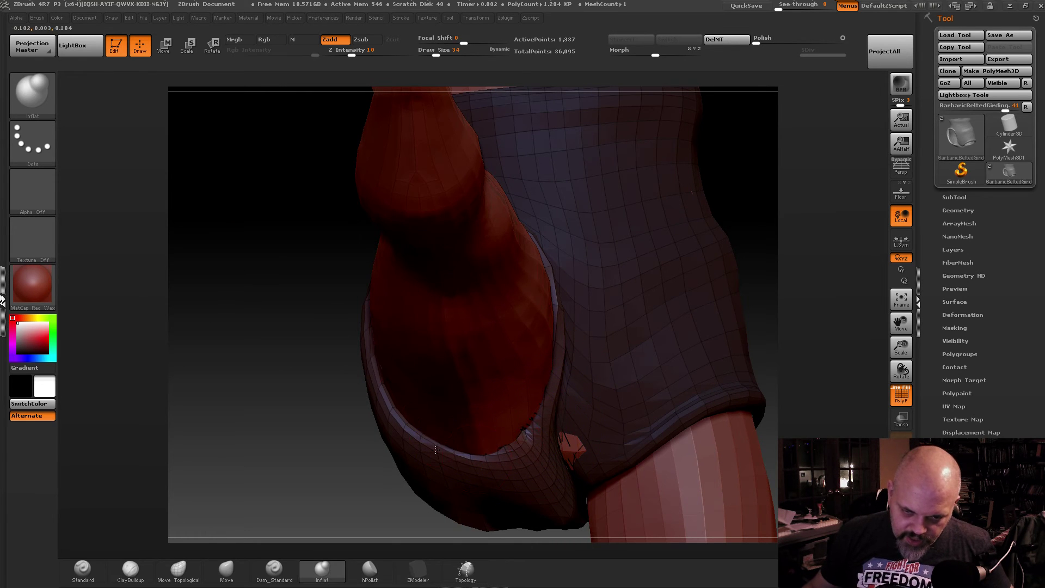
{"action": "left_click_drag", "start_coordinate": [411, 331], "coordinate": [394, 250]}
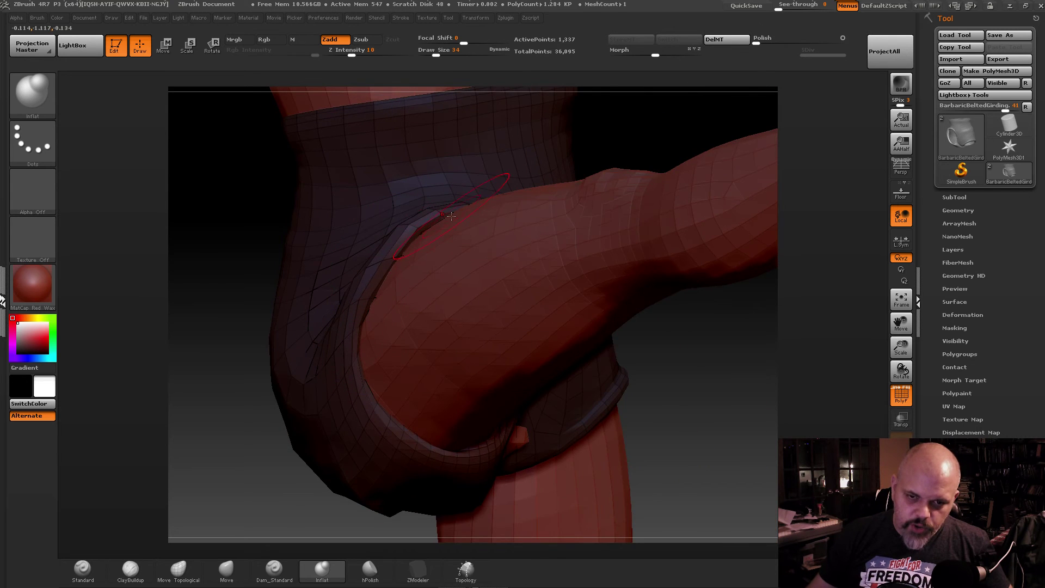
{"action": "right_click_drag", "start_coordinate": [451, 216], "coordinate": [448, 213]}
{"action": "right_click_drag", "start_coordinate": [531, 291], "coordinate": [488, 412]}
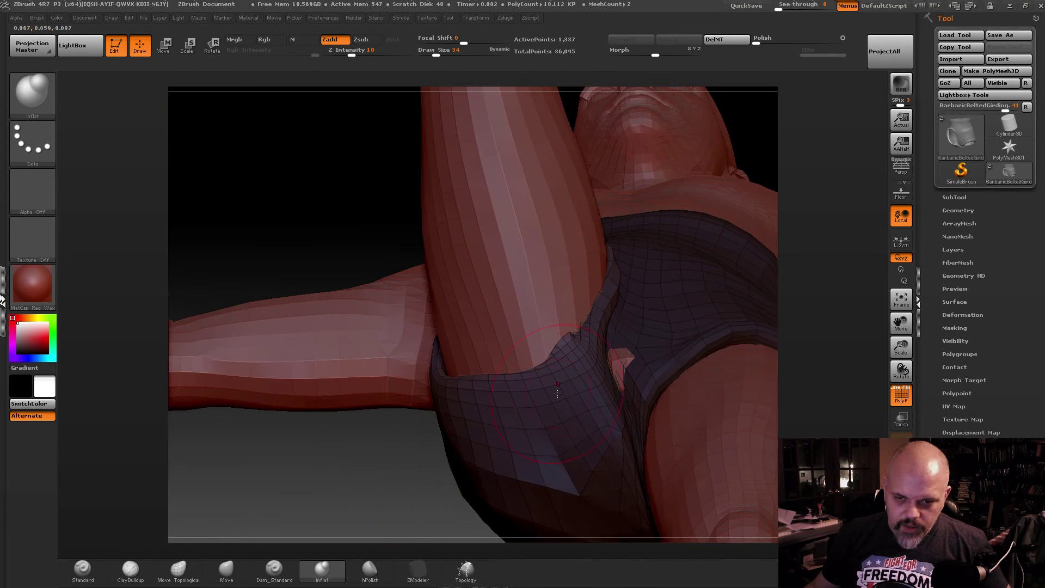
- Soften the mask around the right leg hem, try a stroke on its jagged corner and undo that stroke
{"action": "key", "text": "ctrl"}
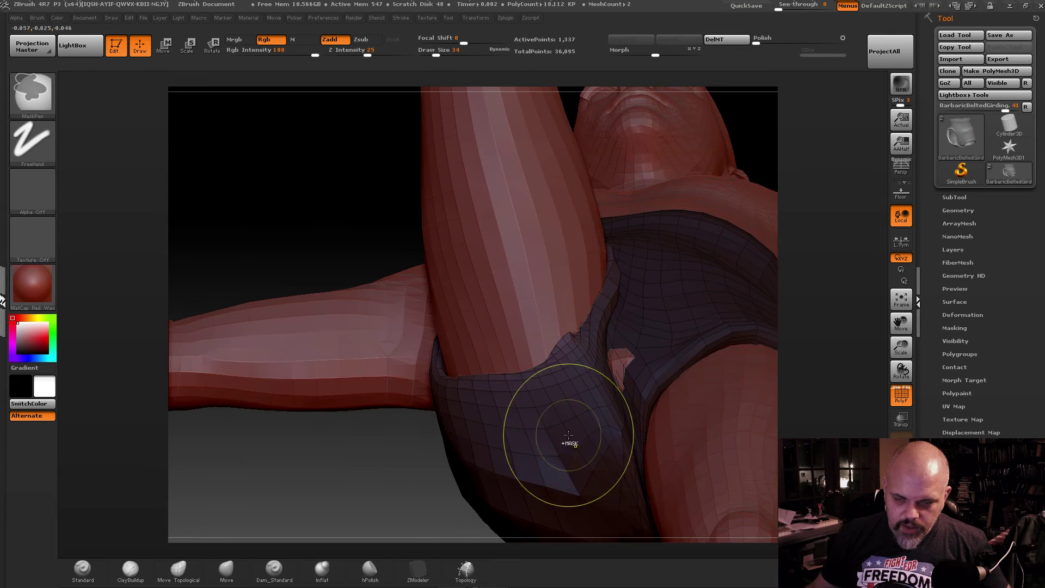
{"action": "left_click", "coordinate": [588, 481], "text": "ctrl"}
{"action": "left_click", "coordinate": [587, 483], "text": "ctrl"}
{"action": "left_click_drag", "start_coordinate": [569, 357], "coordinate": [578, 353]}
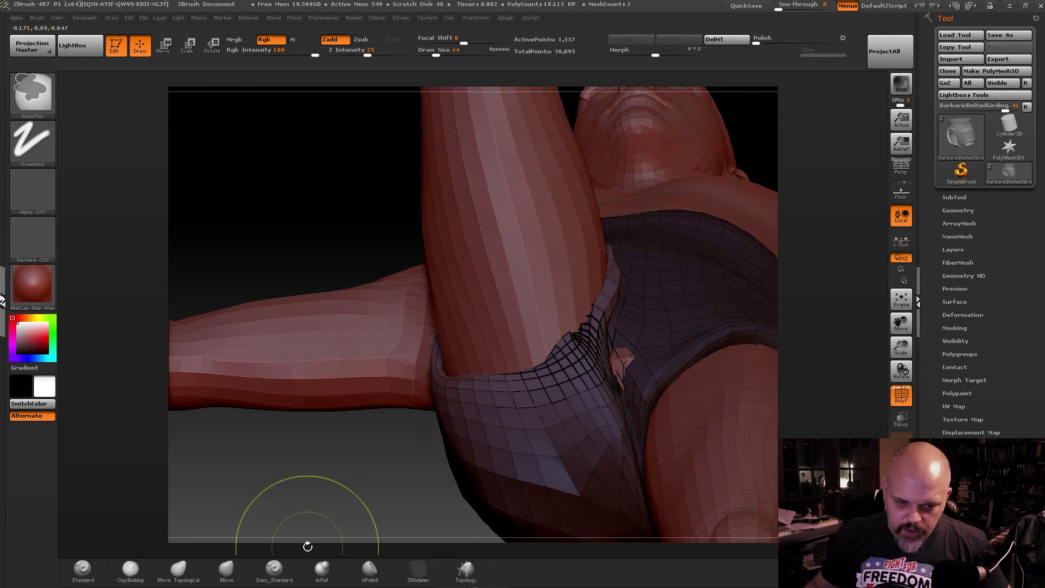
{"action": "key", "text": "ctrl+z"}
- Even out the jagged right leg hem near the crotch with the Move Topological brush
{"action": "left_click", "coordinate": [174, 567]}
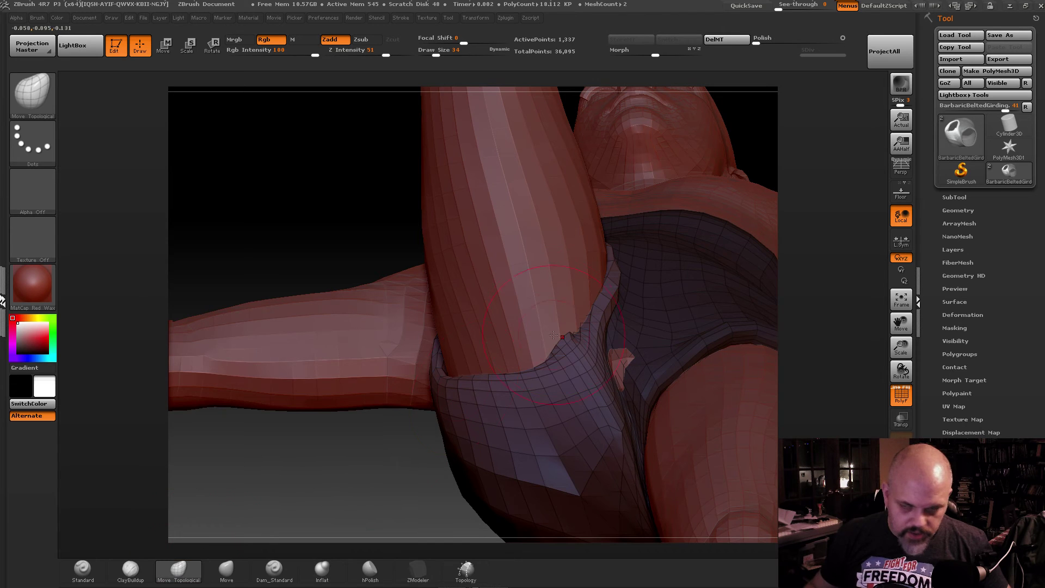
{"action": "mouse_move", "coordinate": [574, 351]}
{"action": "left_mouse_down"}
{"action": "mouse_move", "coordinate": [578, 392]}
{"action": "mouse_move", "coordinate": [568, 350]}
{"action": "mouse_move", "coordinate": [530, 360]}
{"action": "mouse_move", "coordinate": [577, 339]}
{"action": "mouse_move", "coordinate": [511, 356]}
{"action": "left_mouse_up"}
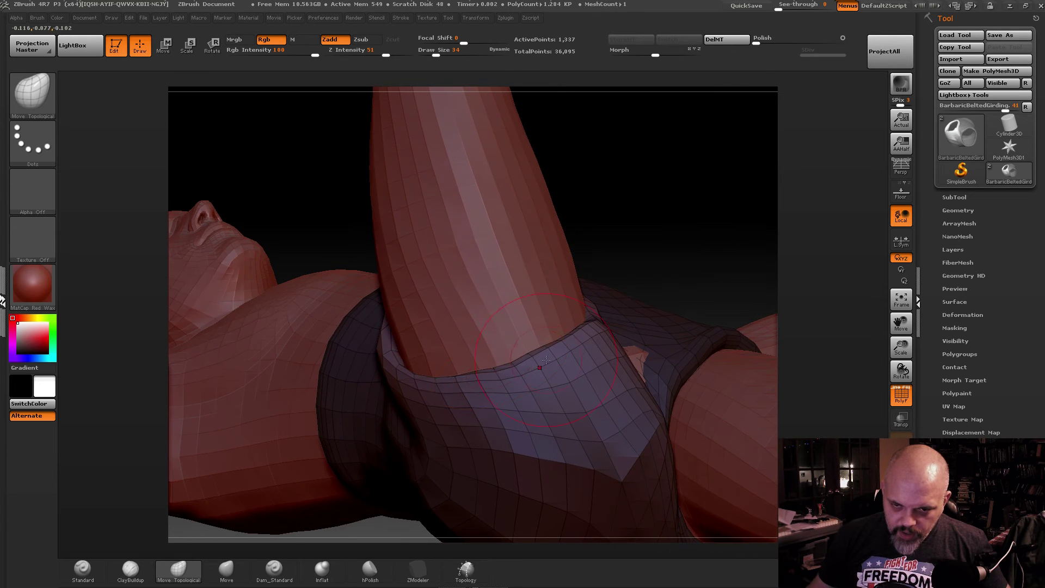
{"action": "mouse_move", "coordinate": [572, 331]}
{"action": "left_mouse_down"}
{"action": "mouse_move", "coordinate": [548, 334]}
{"action": "mouse_move", "coordinate": [567, 336]}
{"action": "left_mouse_up"}
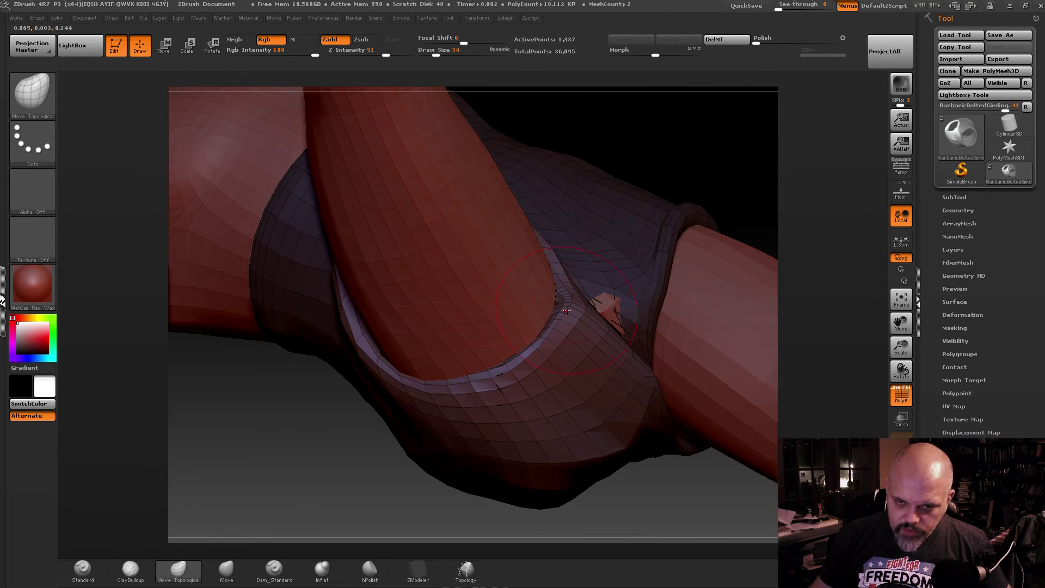
- Inflate the hem corner beside the crotch and fit it to the inner thigh with the Move Topological brush
{"action": "left_click", "coordinate": [322, 569]}
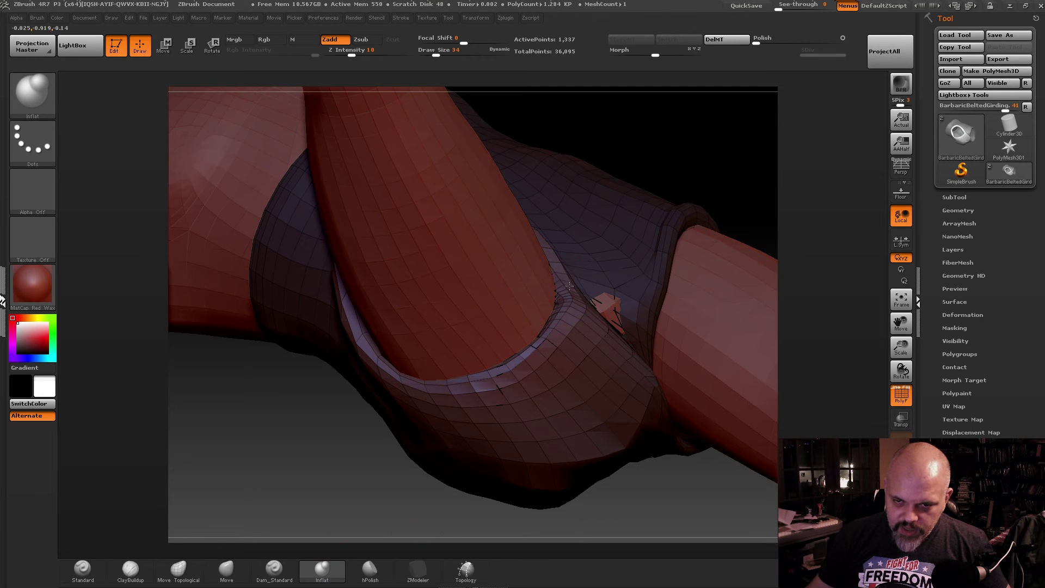
{"action": "left_click_drag", "start_coordinate": [390, 357], "coordinate": [539, 345]}
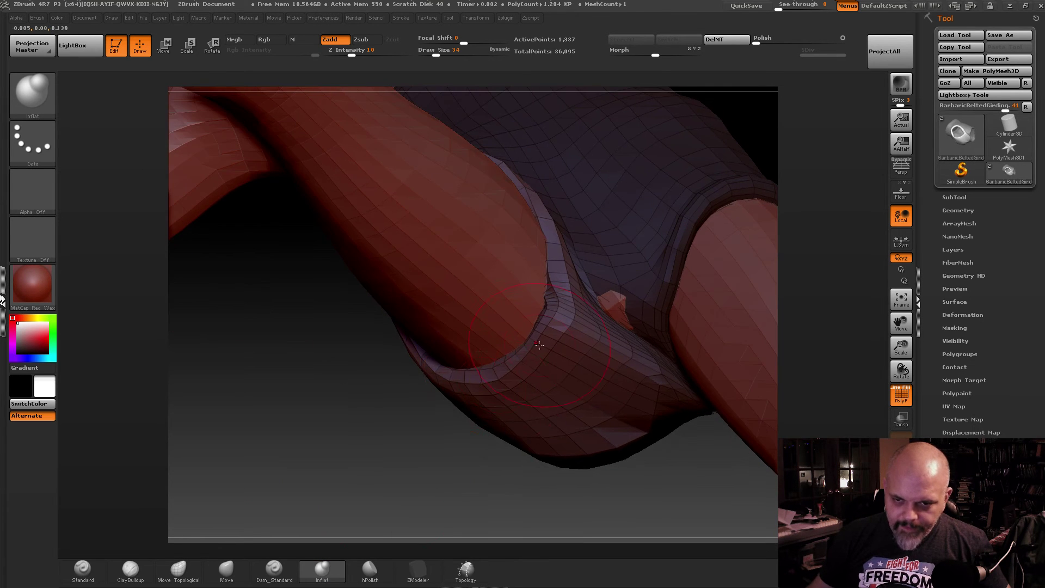
{"action": "left_click", "coordinate": [178, 569]}
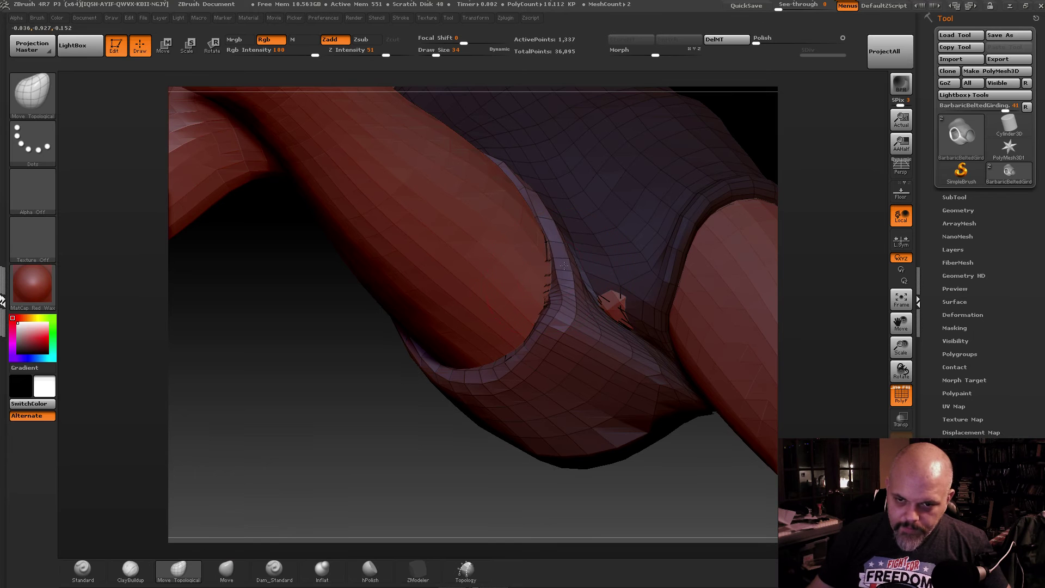
{"action": "mouse_move", "coordinate": [562, 256]}
{"action": "left_mouse_down"}
{"action": "mouse_move", "coordinate": [569, 288]}
{"action": "mouse_move", "coordinate": [561, 303]}
{"action": "left_mouse_up"}
{"action": "mouse_move", "coordinate": [560, 303]}
{"action": "right_mouse_down"}
{"action": "mouse_move", "coordinate": [570, 271]}
{"action": "mouse_move", "coordinate": [555, 273]}
{"action": "right_mouse_up"}
{"action": "right_click_drag", "start_coordinate": [478, 330], "coordinate": [496, 320]}
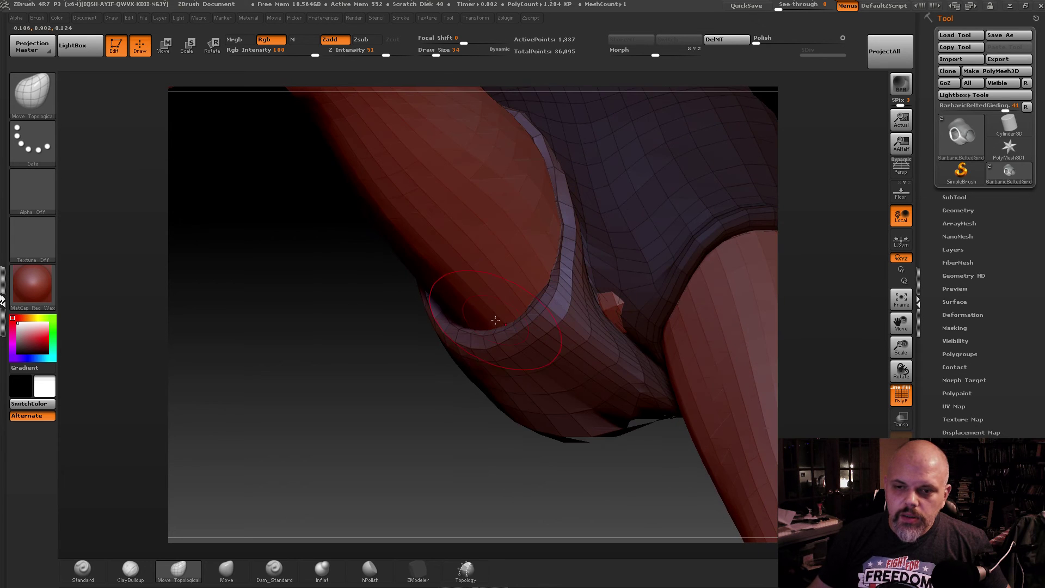
- Clear the mask and pull the crotch fabric over the poke-through between the legs with the Move Topological brush
{"action": "right_click_drag", "start_coordinate": [603, 298], "coordinate": [583, 319]}
{"action": "left_click_drag", "start_coordinate": [343, 441], "coordinate": [362, 460], "text": "ctrl"}
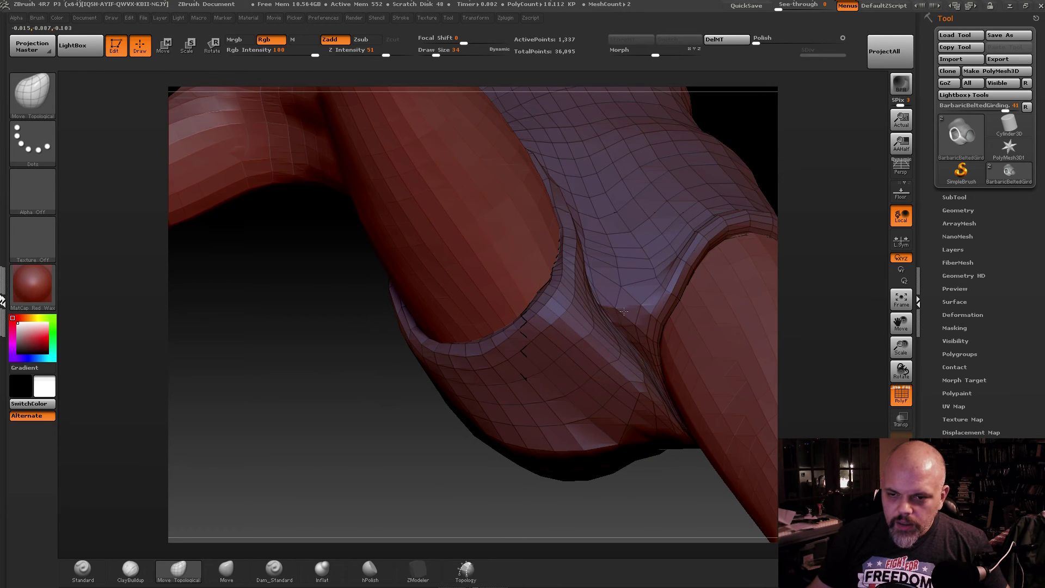
{"action": "right_click_drag", "start_coordinate": [612, 309], "coordinate": [563, 406]}
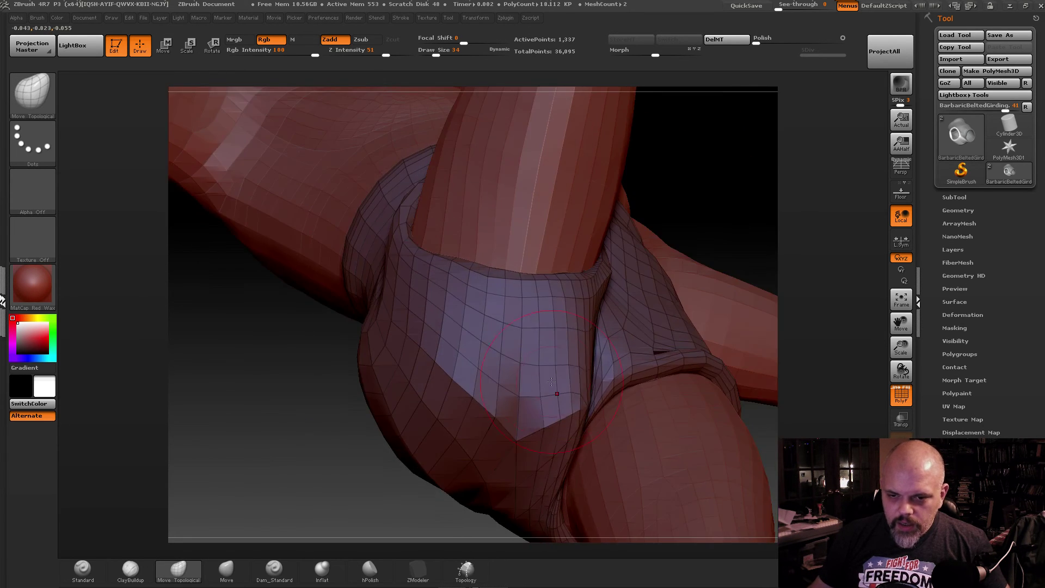
- Smooth the shorts' fabric under the raised right leg and across the right buttock
{"action": "key", "text": "shift"}
{"action": "mouse_move", "coordinate": [562, 406]}
{"action": "left_mouse_down", "text": "shift"}
{"action": "mouse_move", "coordinate": [568, 433]}
{"action": "mouse_move", "coordinate": [553, 455]}
{"action": "mouse_move", "coordinate": [498, 442]}
{"action": "left_mouse_up", "text": "shift"}
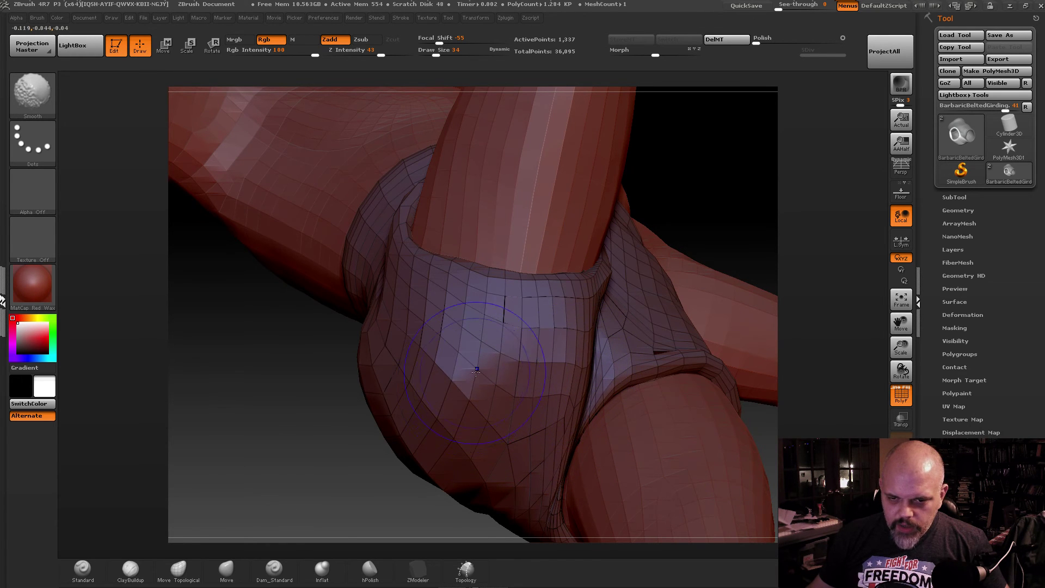
{"action": "mouse_move", "coordinate": [547, 375]}
{"action": "right_mouse_down"}
{"action": "mouse_move", "coordinate": [513, 249]}
{"action": "mouse_move", "coordinate": [616, 283]}
{"action": "mouse_move", "coordinate": [489, 334]}
{"action": "mouse_move", "coordinate": [447, 239]}
{"action": "mouse_move", "coordinate": [346, 268]}
{"action": "right_mouse_up"}
{"action": "key", "text": "shift"}
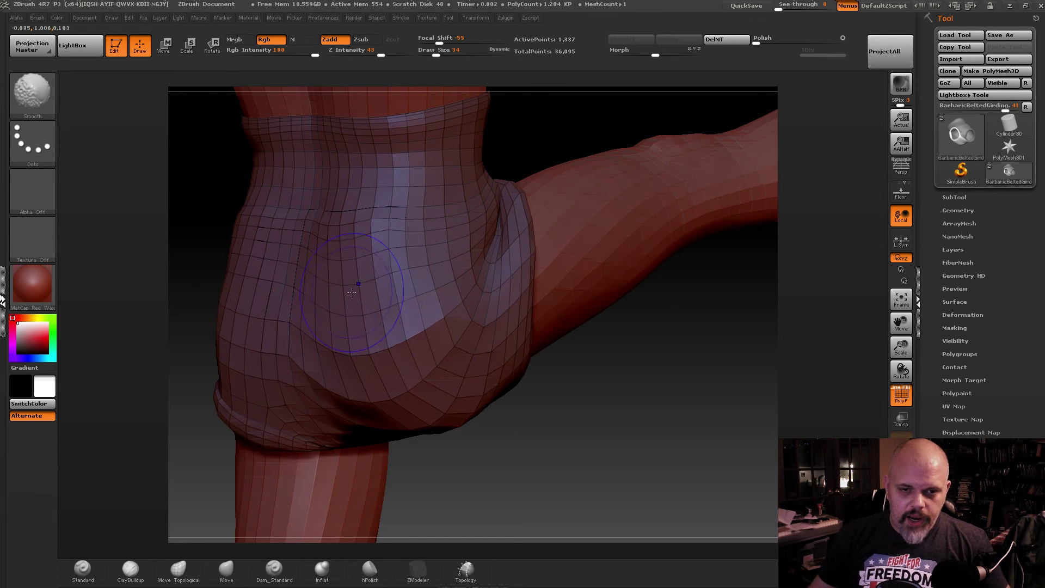
{"action": "left_click_drag", "start_coordinate": [394, 318], "coordinate": [323, 323], "text": "shift"}
{"action": "mouse_move", "coordinate": [425, 307]}
{"action": "right_mouse_down"}
{"action": "mouse_move", "coordinate": [402, 337]}
{"action": "mouse_move", "coordinate": [452, 278]}
{"action": "right_mouse_up"}
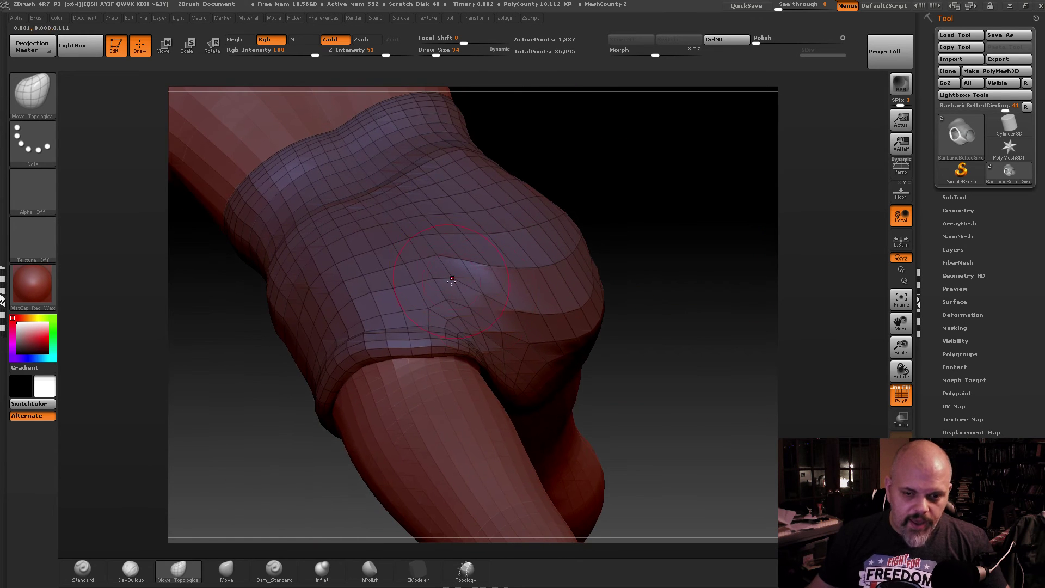
{"action": "mouse_move", "coordinate": [506, 331]}
{"action": "right_mouse_down"}
{"action": "mouse_move", "coordinate": [660, 336]}
{"action": "mouse_move", "coordinate": [515, 332]}
{"action": "right_mouse_up"}
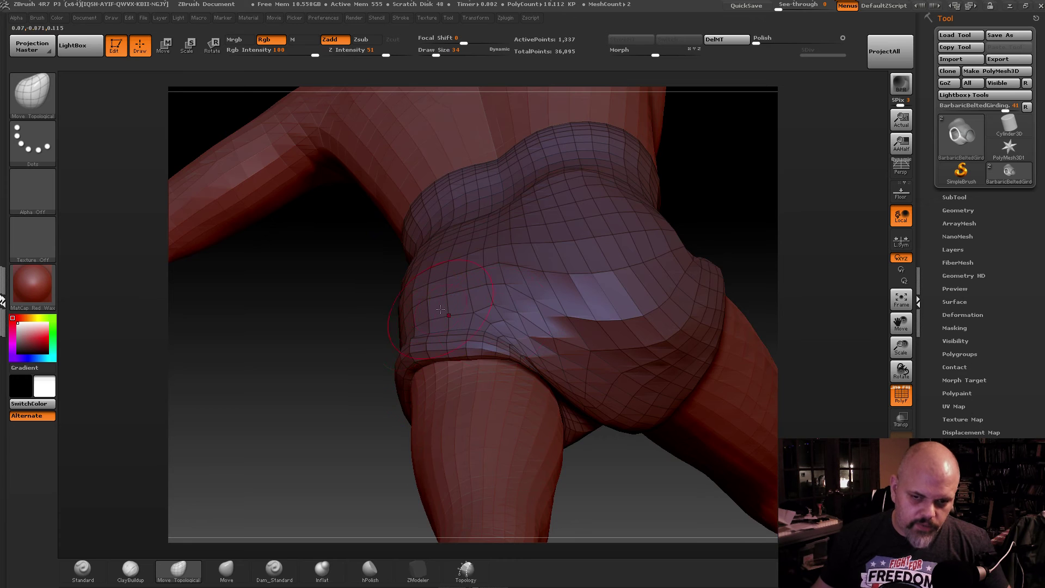
- Adjust the underside of the shorts beside the crotch with the Move Topological brush and smooth the seat around it
{"action": "right_click_drag", "start_coordinate": [440, 309], "coordinate": [655, 401]}
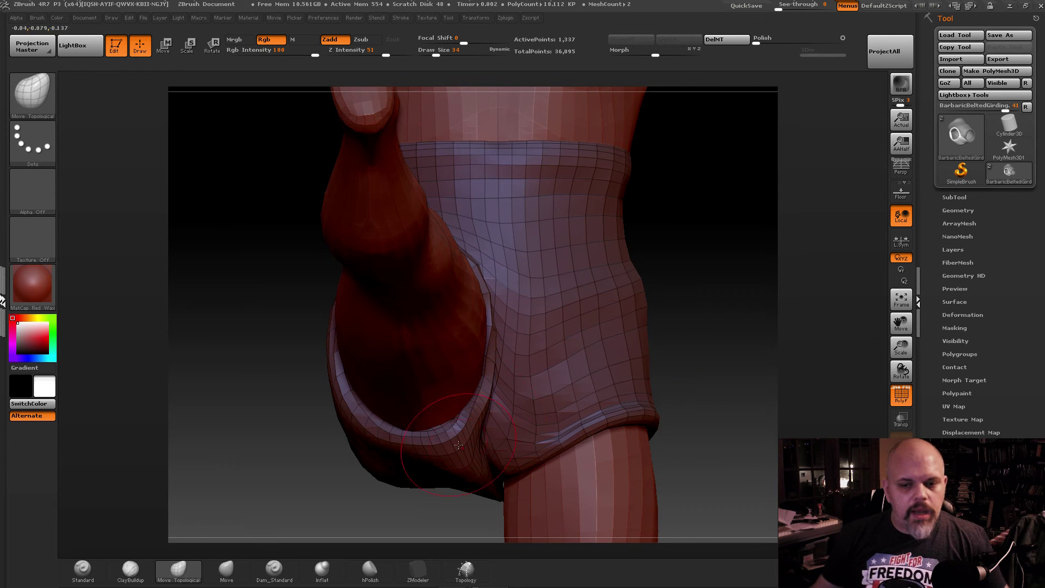
{"action": "right_click_drag", "start_coordinate": [504, 378], "coordinate": [492, 315]}
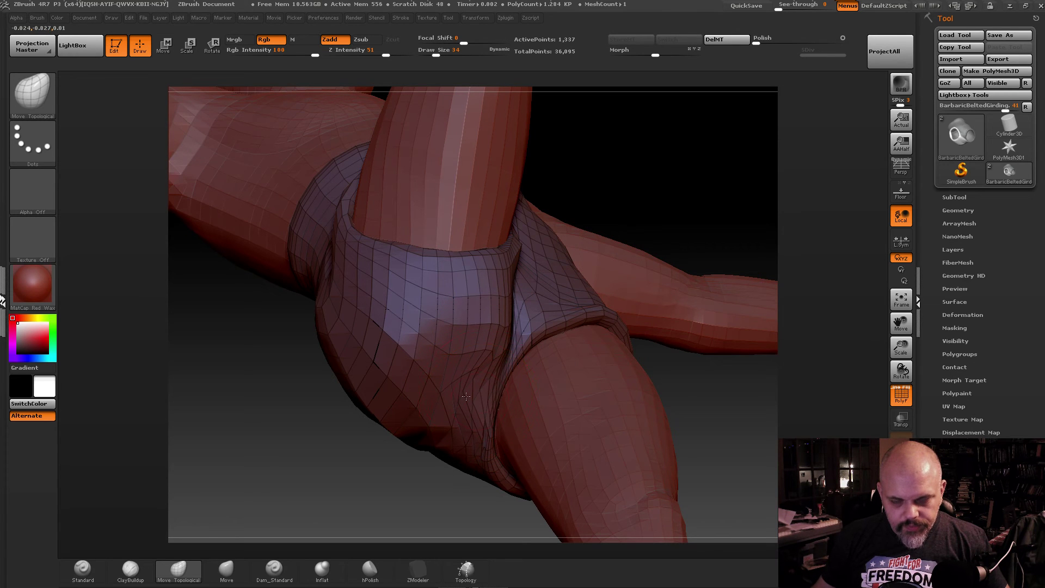
{"action": "mouse_move", "coordinate": [488, 361]}
{"action": "left_mouse_down"}
{"action": "mouse_move", "coordinate": [479, 355]}
{"action": "mouse_move", "coordinate": [493, 337]}
{"action": "mouse_move", "coordinate": [456, 358]}
{"action": "mouse_move", "coordinate": [474, 289]}
{"action": "mouse_move", "coordinate": [486, 310]}
{"action": "left_mouse_up"}
{"action": "left_click_drag", "start_coordinate": [413, 365], "coordinate": [427, 413], "text": "shift"}
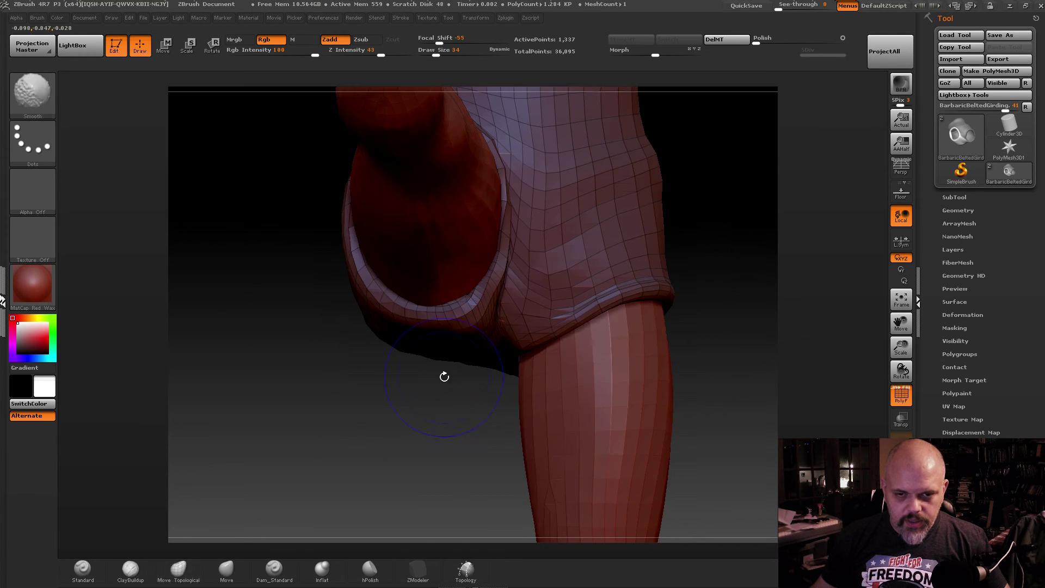
- Smooth the seat of the shorts over the right buttock from several angles with the draw size at 59
{"action": "mouse_move", "coordinate": [443, 373]}
{"action": "left_mouse_down"}
{"action": "mouse_move", "coordinate": [584, 276]}
{"action": "mouse_move", "coordinate": [567, 347]}
{"action": "mouse_move", "coordinate": [670, 348]}
{"action": "left_mouse_up"}
{"action": "left_click_drag", "start_coordinate": [436, 55], "coordinate": [442, 56]}
{"action": "key", "text": "shift"}
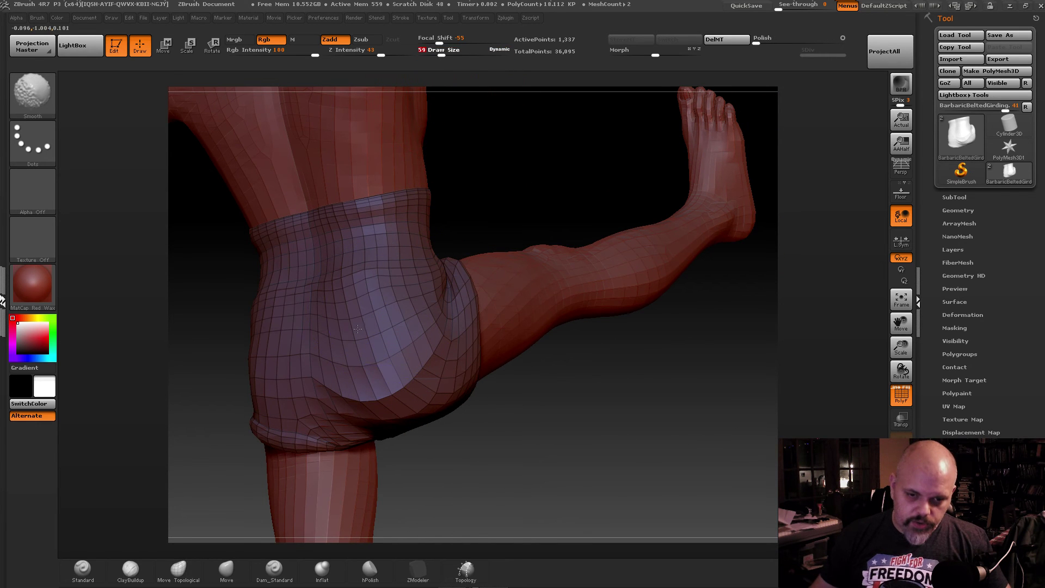
{"action": "mouse_move", "coordinate": [355, 377]}
{"action": "left_mouse_down", "text": "shift"}
{"action": "mouse_move", "coordinate": [365, 386]}
{"action": "mouse_move", "coordinate": [384, 350]}
{"action": "mouse_move", "coordinate": [363, 298]}
{"action": "mouse_move", "coordinate": [373, 349]}
{"action": "left_mouse_up", "text": "shift"}
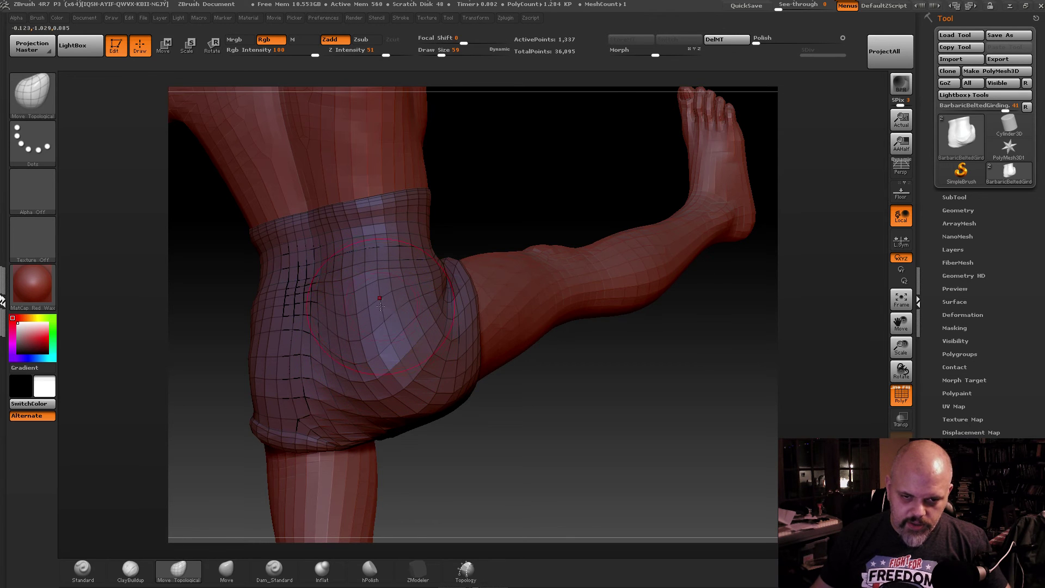
{"action": "right_click_drag", "start_coordinate": [376, 354], "coordinate": [403, 352]}
{"action": "left_click_drag", "start_coordinate": [376, 357], "coordinate": [370, 364], "text": "shift"}
{"action": "right_click_drag", "start_coordinate": [375, 364], "coordinate": [367, 322]}
{"action": "left_click_drag", "start_coordinate": [390, 381], "coordinate": [384, 401], "text": "shift"}
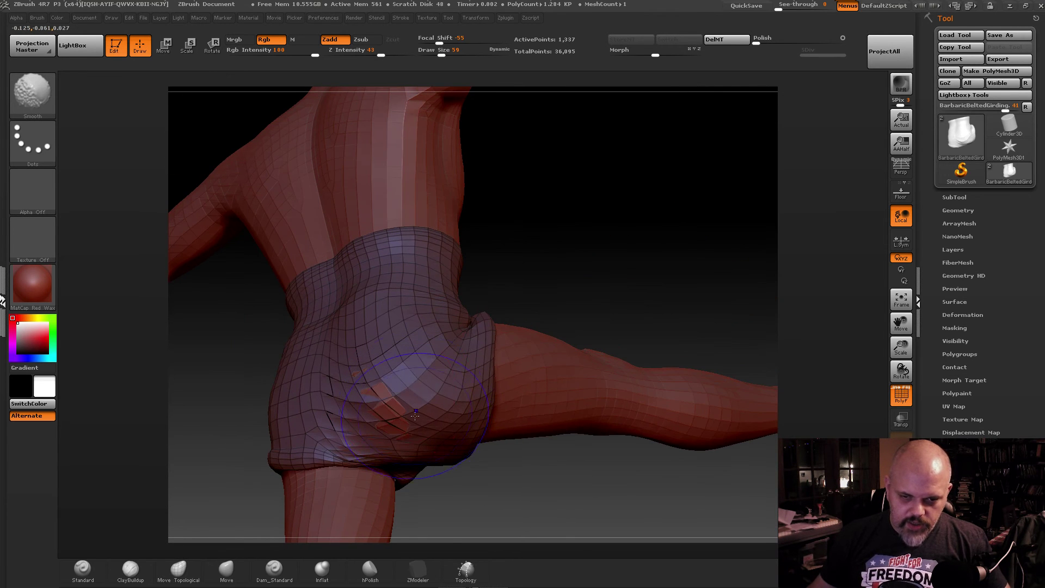
{"action": "mouse_move", "coordinate": [399, 395]}
{"action": "right_mouse_down"}
{"action": "mouse_move", "coordinate": [401, 362]}
{"action": "mouse_move", "coordinate": [366, 362]}
{"action": "mouse_move", "coordinate": [399, 361]}
{"action": "mouse_move", "coordinate": [632, 236]}
{"action": "right_mouse_up"}
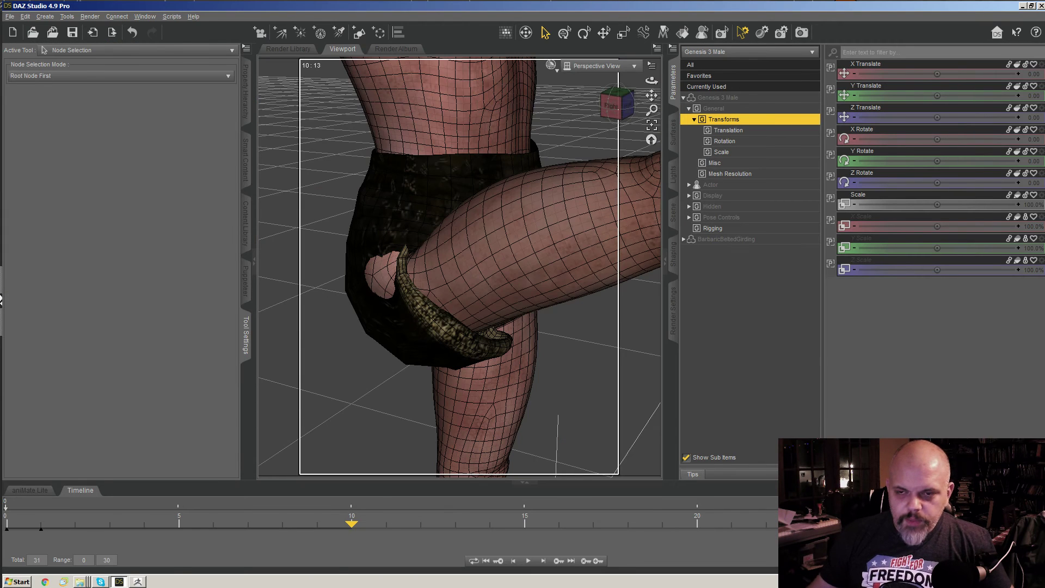
- Switch to DAZ Studio, select the BarbaricBeltedGirding figure and show its currently used parameters
{"action": "left_click_drag", "start_coordinate": [652, 80], "coordinate": [662, 74]}
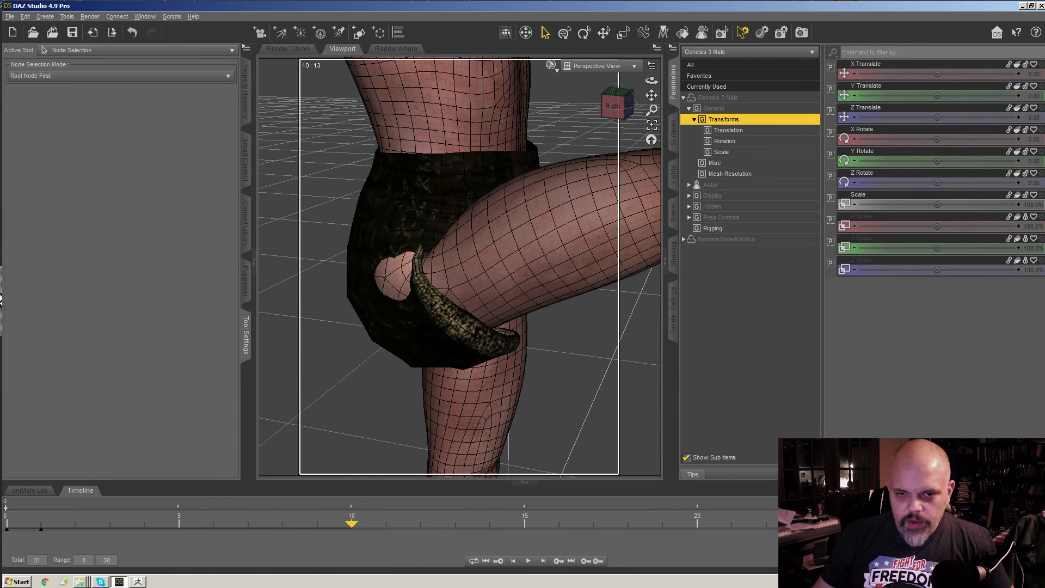
{"action": "right_click", "coordinate": [404, 235]}
{"action": "left_click", "coordinate": [436, 253]}
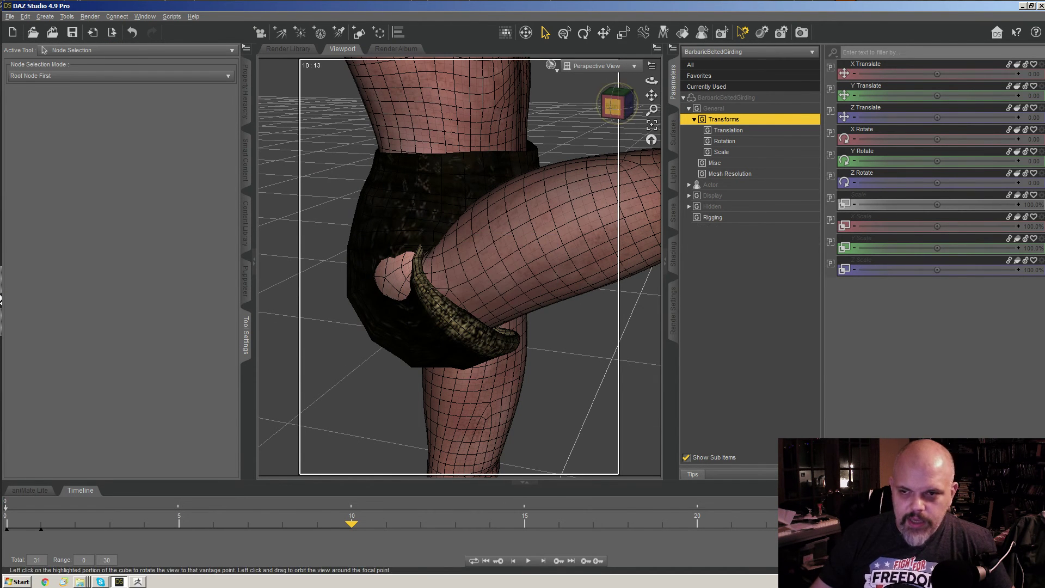
{"action": "left_click", "coordinate": [612, 107]}
{"action": "left_click", "coordinate": [707, 87]}
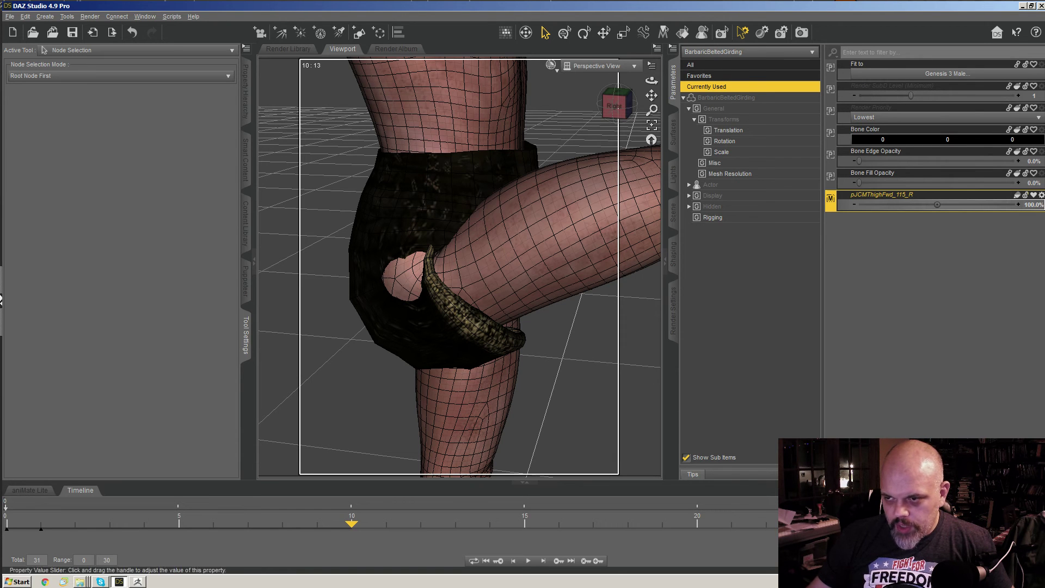
- Open the parameter settings of the favorite morph pJCMThighFwd_115_R and accept them
{"action": "left_click", "coordinate": [699, 76]}
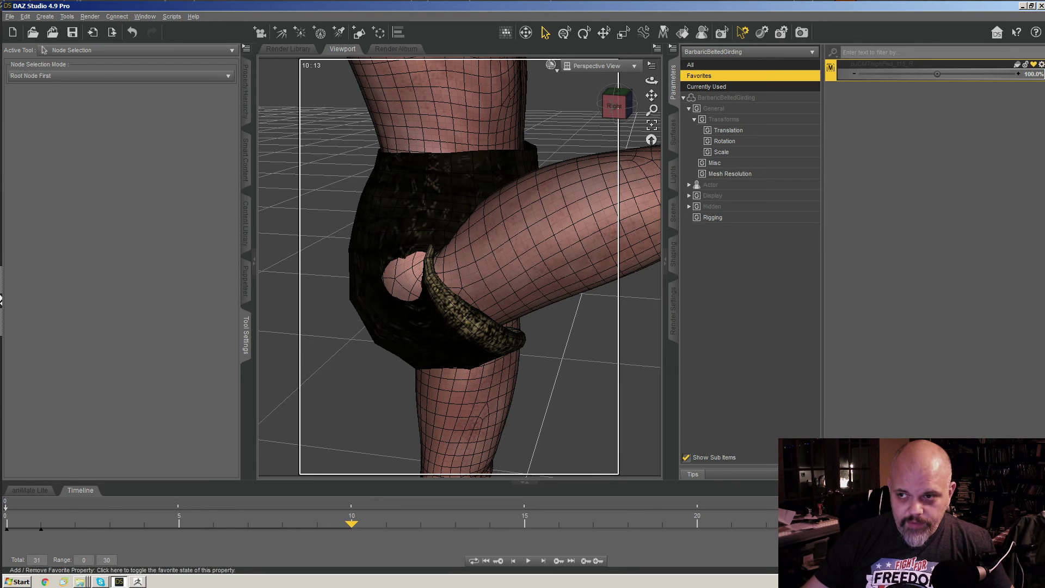
{"action": "left_click", "coordinate": [1041, 64]}
{"action": "left_click", "coordinate": [1008, 74]}
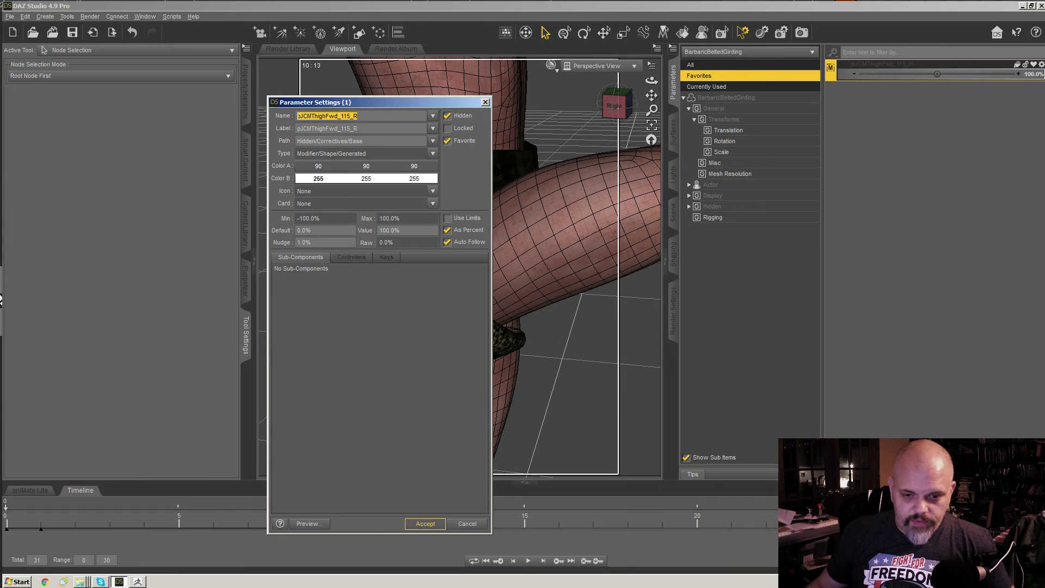
{"action": "key", "text": "Return"}
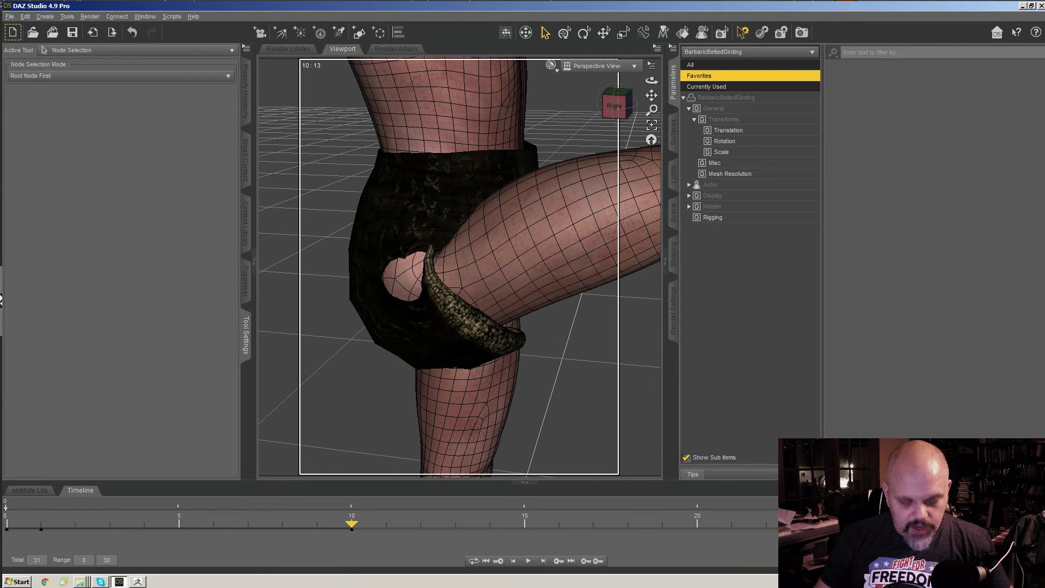
- Switch back to ZBrush, unhide the complete belted girding and mask the shorts
{"action": "key", "text": "alt+Tab"}
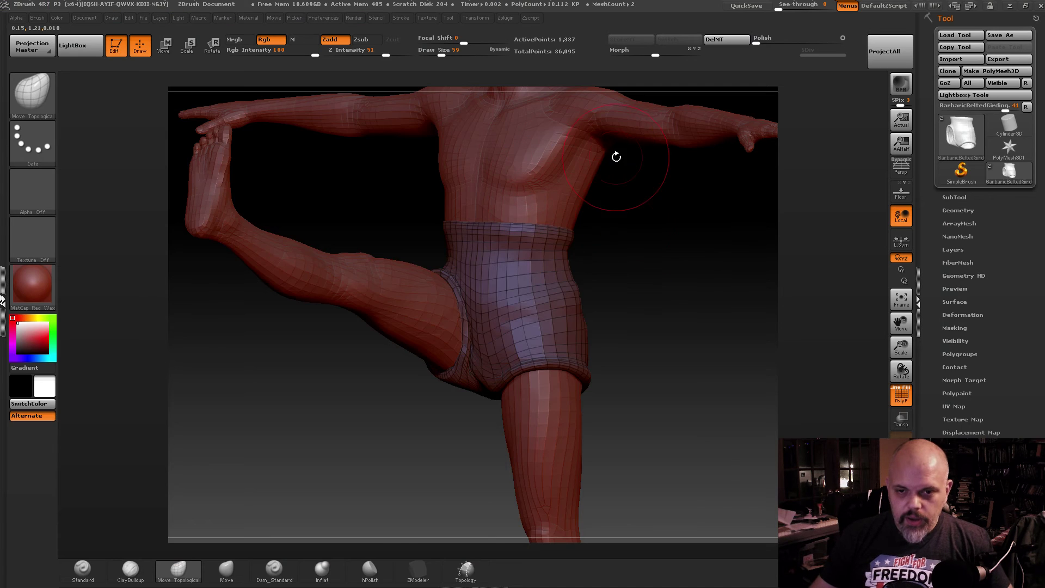
{"action": "left_click_drag", "start_coordinate": [615, 156], "coordinate": [737, 305]}
{"action": "left_click", "coordinate": [627, 386], "text": "ctrl+shift"}
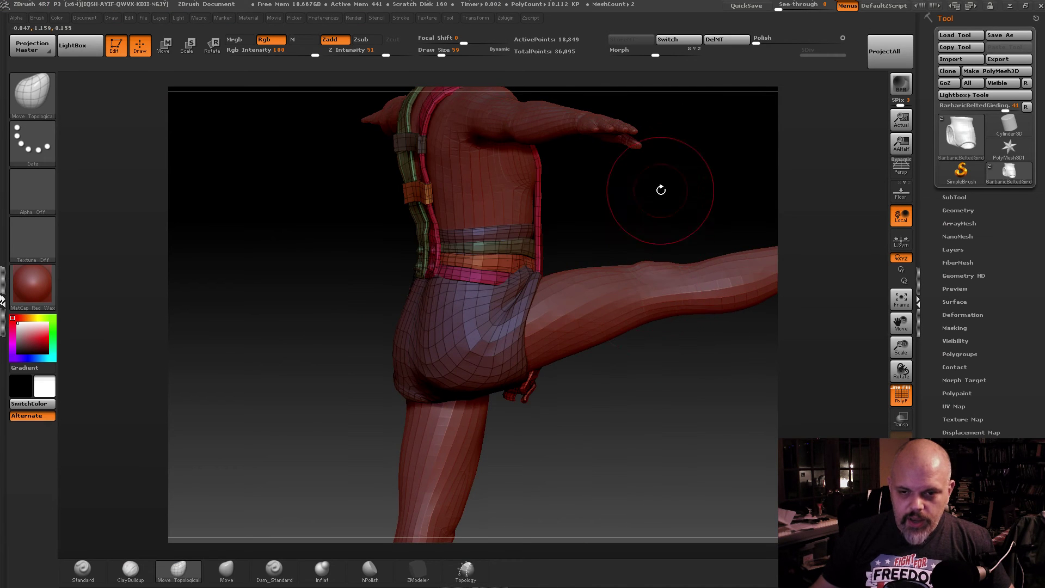
{"action": "mouse_move", "coordinate": [661, 190]}
{"action": "left_mouse_down"}
{"action": "mouse_move", "coordinate": [595, 182]}
{"action": "mouse_move", "coordinate": [637, 186]}
{"action": "mouse_move", "coordinate": [651, 207]}
{"action": "left_mouse_up"}
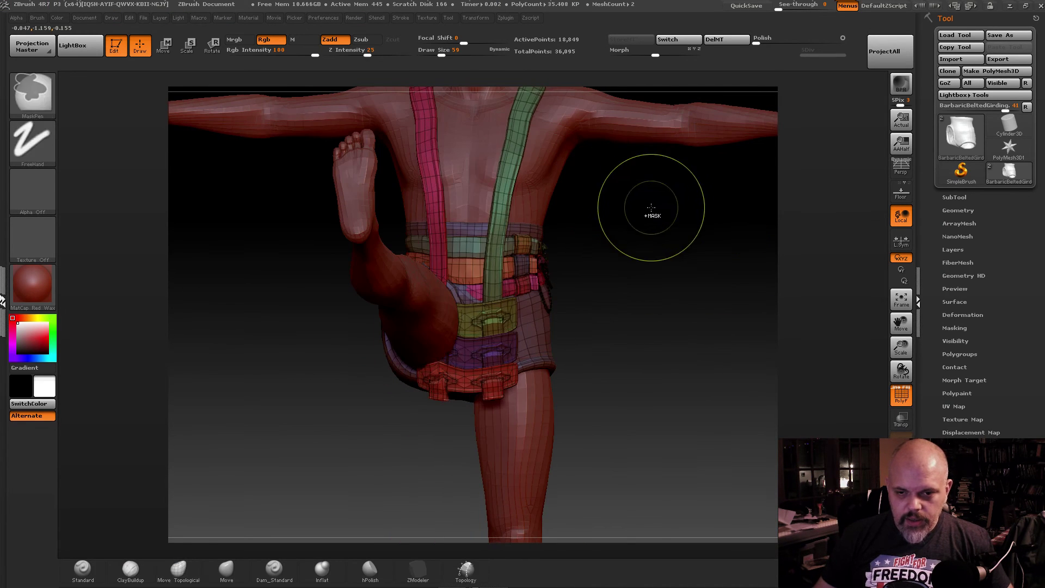
{"action": "left_click", "coordinate": [635, 275], "text": "ctrl+shift"}
{"action": "left_click", "coordinate": [653, 280], "text": "ctrl+shift"}
{"action": "left_click_drag", "start_coordinate": [618, 264], "coordinate": [619, 314]}
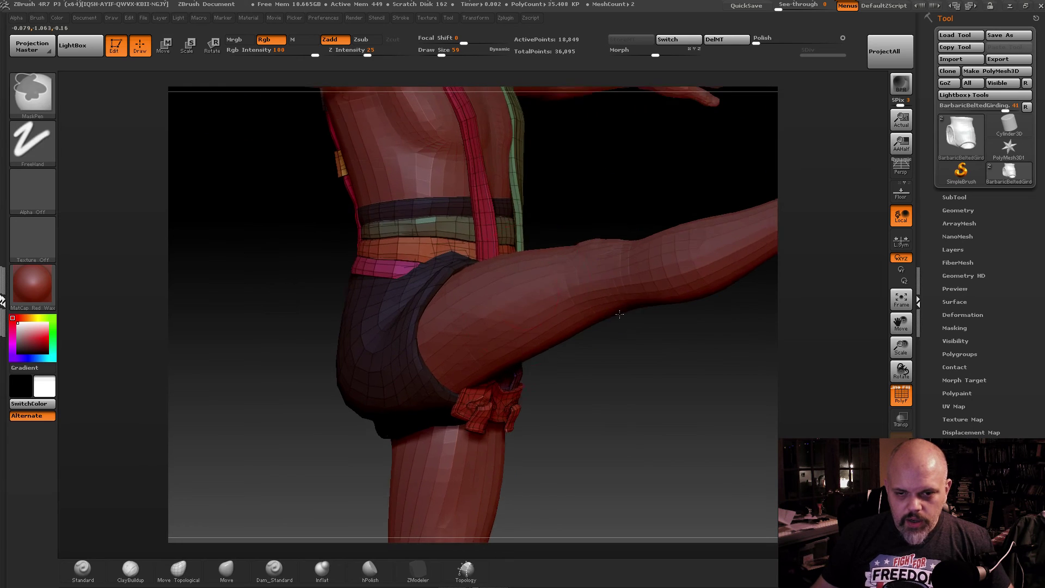
- Hide the front buckle plates and the shoulder straps, leaving the masked shorts and the waist belts visible
{"action": "right_click_drag", "start_coordinate": [619, 314], "coordinate": [508, 349]}
{"action": "left_click", "coordinate": [499, 412], "text": "ctrl+shift"}
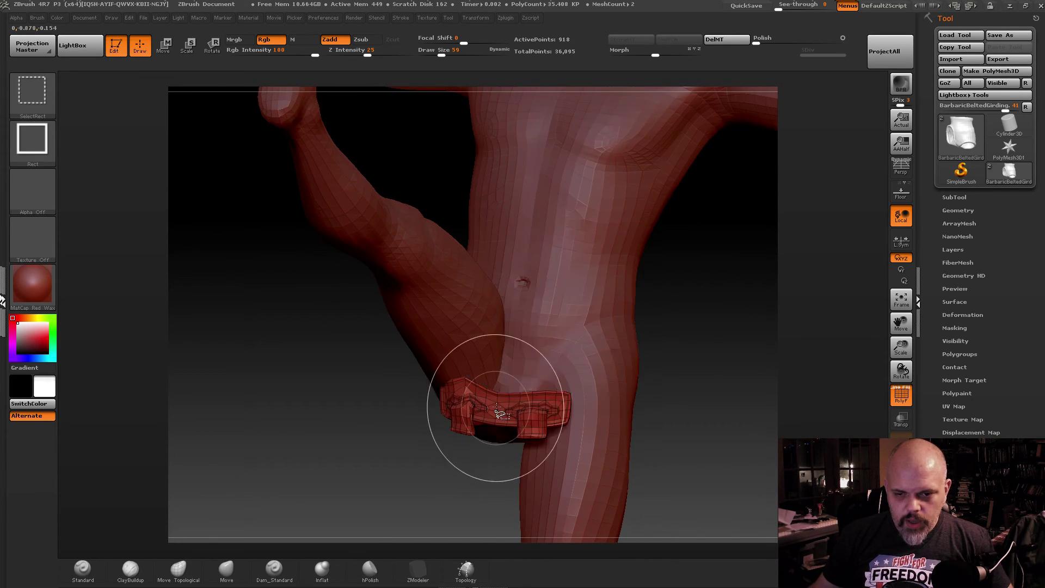
{"action": "left_click", "coordinate": [511, 348], "text": "ctrl+shift"}
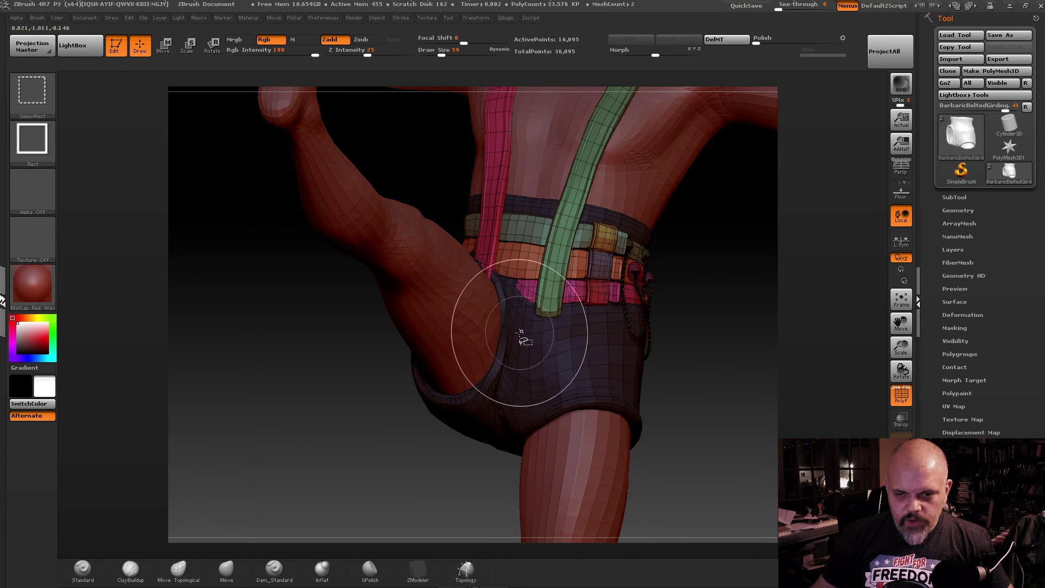
{"action": "right_click_drag", "start_coordinate": [521, 332], "coordinate": [539, 303]}
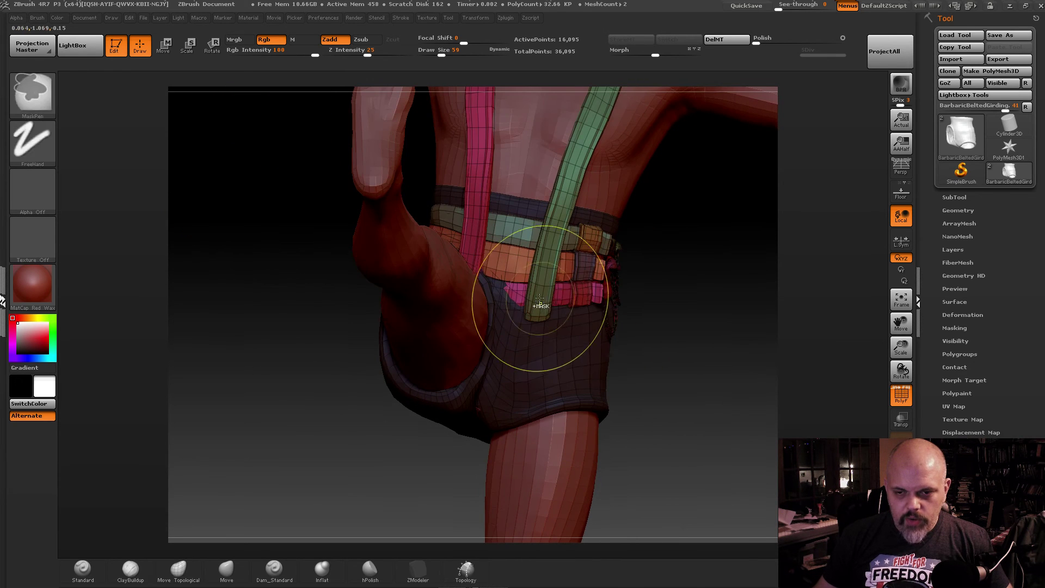
{"action": "left_click", "coordinate": [561, 228], "text": "ctrl+alt+shift"}
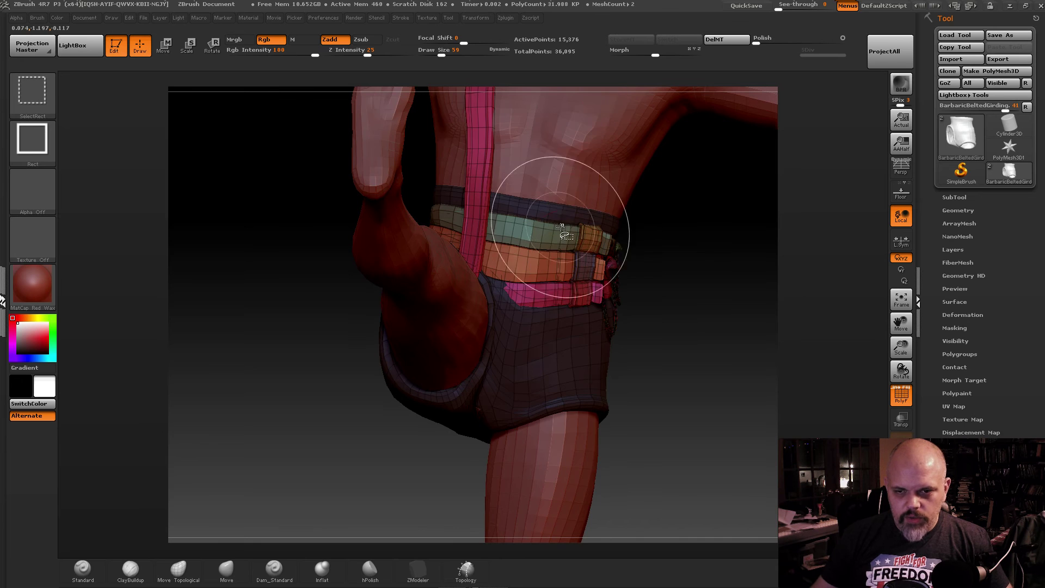
{"action": "mouse_move", "coordinate": [562, 229]}
{"action": "right_mouse_down"}
{"action": "mouse_move", "coordinate": [521, 255]}
{"action": "mouse_move", "coordinate": [437, 254]}
{"action": "right_mouse_up"}
- Pull the waist belts clear of the raised right thigh with the Move brush, using draw sizes 86 and 72
{"action": "left_click_drag", "start_coordinate": [444, 56], "coordinate": [449, 56]}
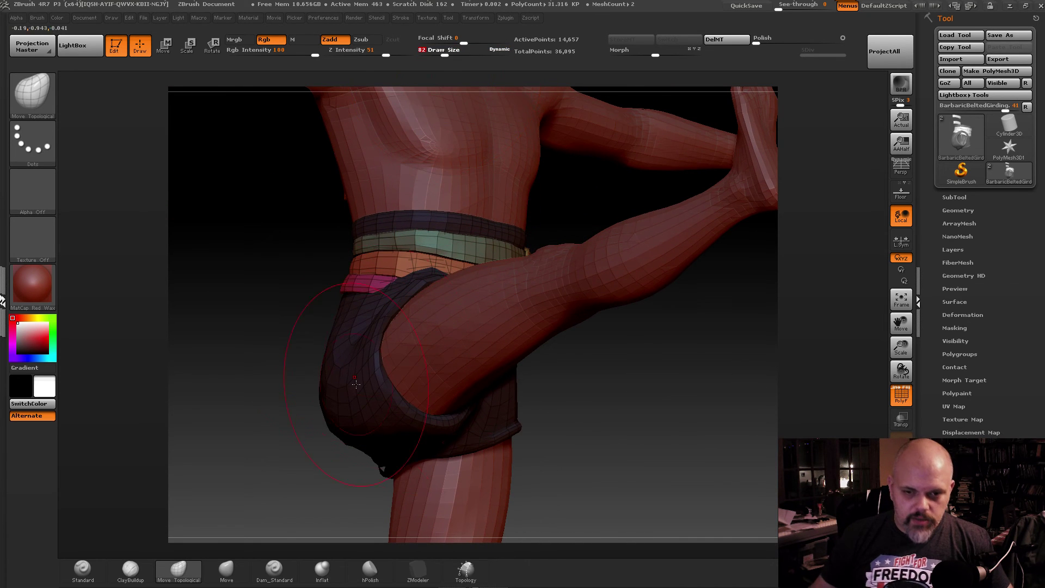
{"action": "left_click", "coordinate": [228, 572]}
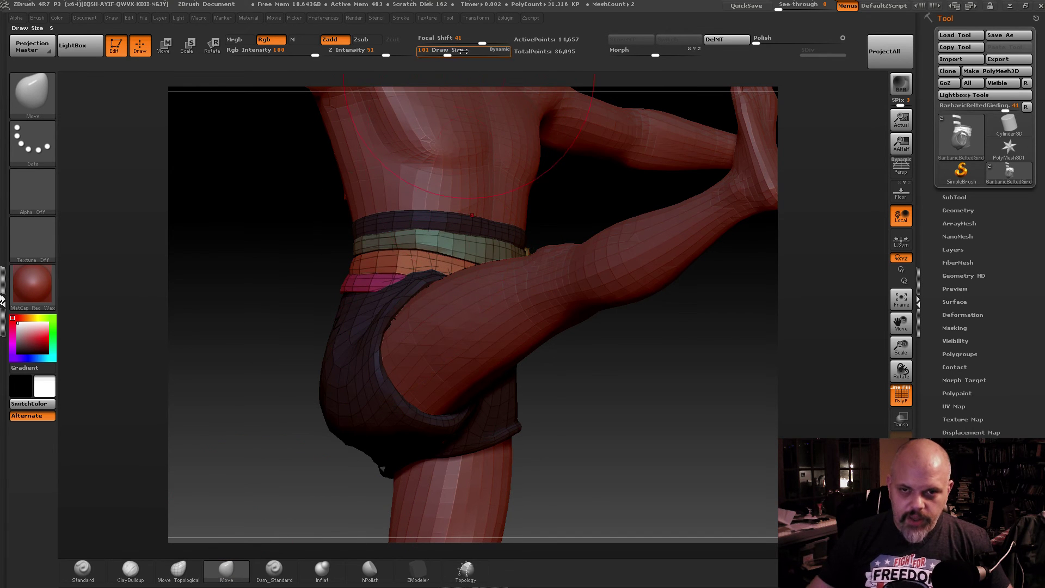
{"action": "mouse_move", "coordinate": [424, 298]}
{"action": "right_mouse_down"}
{"action": "mouse_move", "coordinate": [425, 271]}
{"action": "mouse_move", "coordinate": [468, 283]}
{"action": "right_mouse_up"}
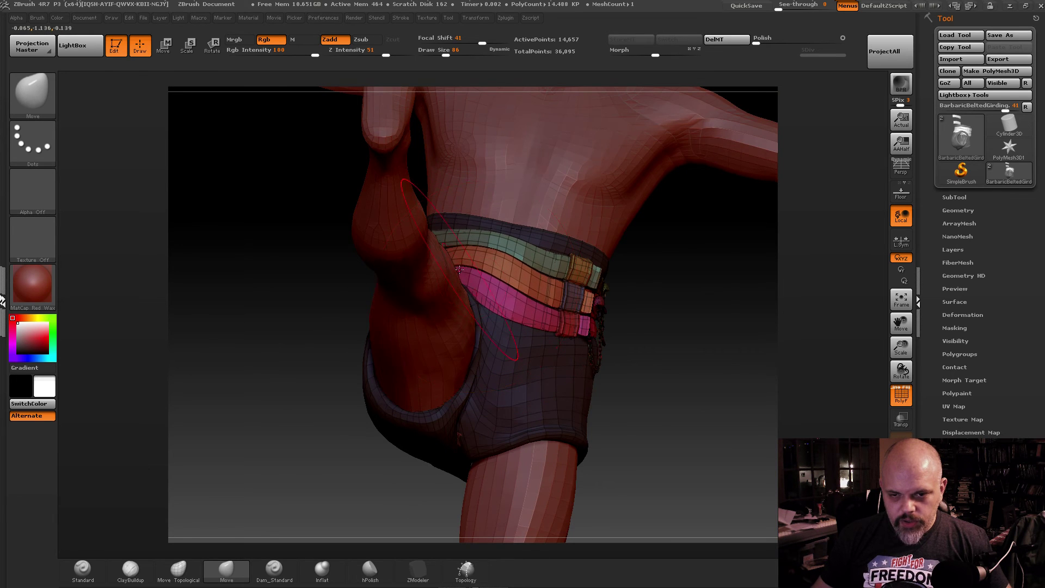
{"action": "right_click_drag", "start_coordinate": [476, 287], "coordinate": [450, 268]}
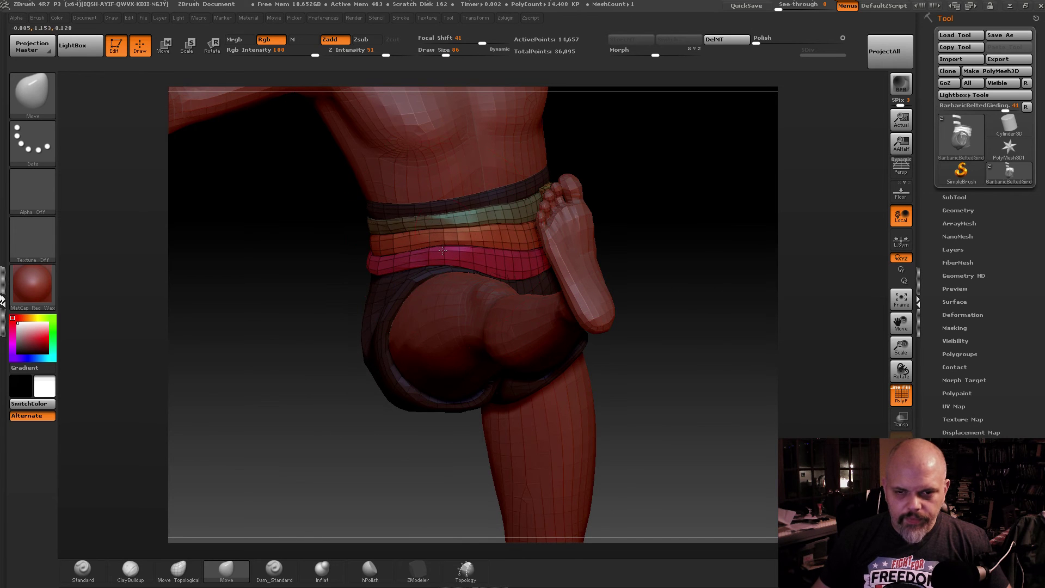
{"action": "right_click_drag", "start_coordinate": [418, 246], "coordinate": [450, 100]}
{"action": "key", "text": "bracketleft"}
{"action": "key", "text": "bracketleft"}
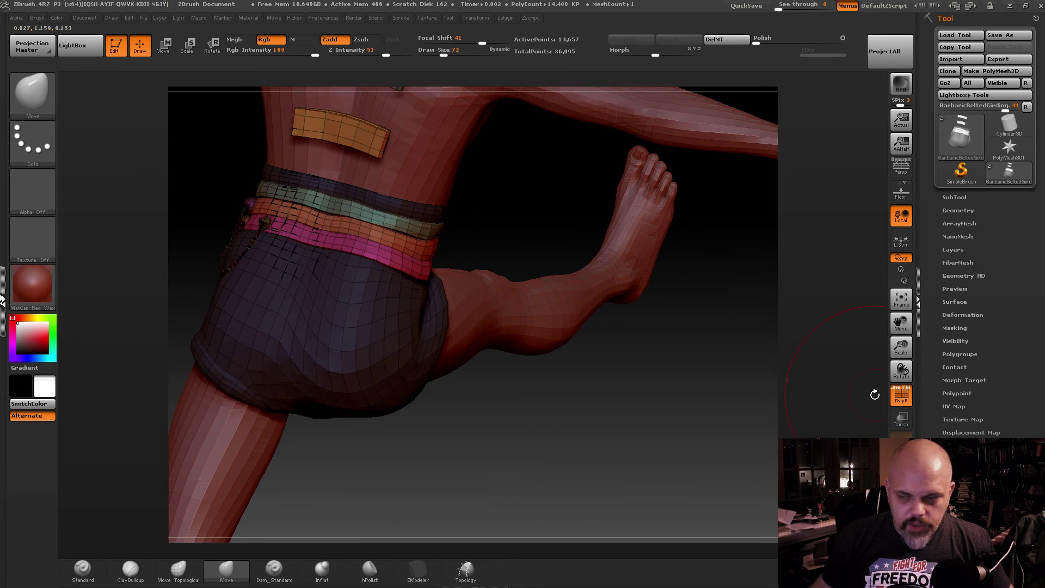
- Mask the reshaped waist belts and unhide the rest of the girding
{"action": "mouse_move", "coordinate": [875, 394]}
{"action": "right_mouse_down"}
{"action": "mouse_move", "coordinate": [553, 321]}
{"action": "mouse_move", "coordinate": [560, 310]}
{"action": "mouse_move", "coordinate": [510, 297]}
{"action": "mouse_move", "coordinate": [534, 306]}
{"action": "mouse_move", "coordinate": [705, 275]}
{"action": "mouse_move", "coordinate": [681, 273]}
{"action": "mouse_move", "coordinate": [716, 257]}
{"action": "mouse_move", "coordinate": [672, 250]}
{"action": "mouse_move", "coordinate": [684, 249]}
{"action": "mouse_move", "coordinate": [492, 318]}
{"action": "right_mouse_up"}
{"action": "key", "text": "ctrl+shift"}
{"action": "left_click", "coordinate": [724, 272], "text": "ctrl+shift"}
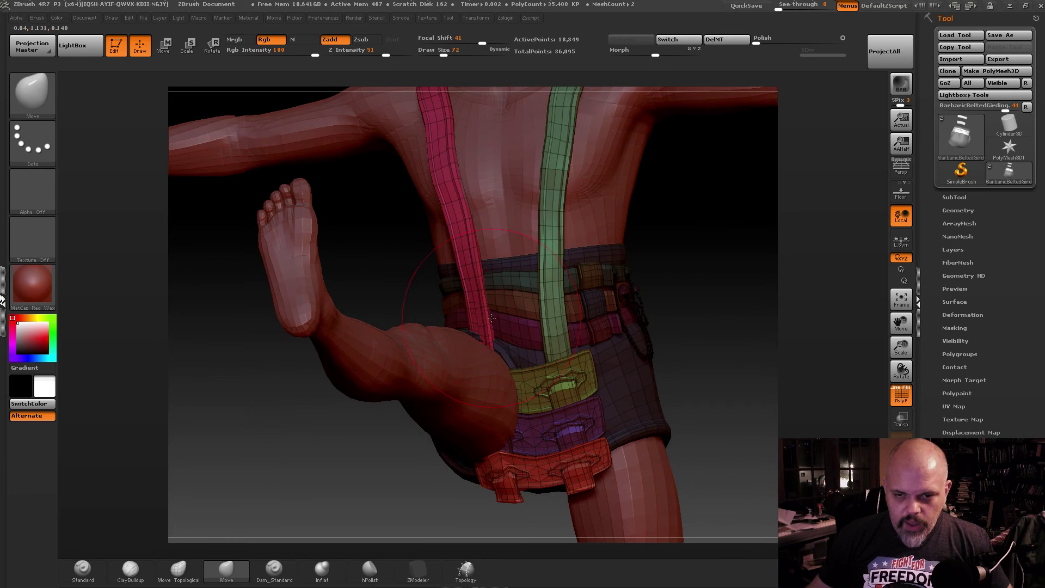
- Save the ZBrush project and inspect the shorts around the raised thigh in DAZ Studio
{"action": "right_click_drag", "start_coordinate": [505, 446], "coordinate": [480, 274]}
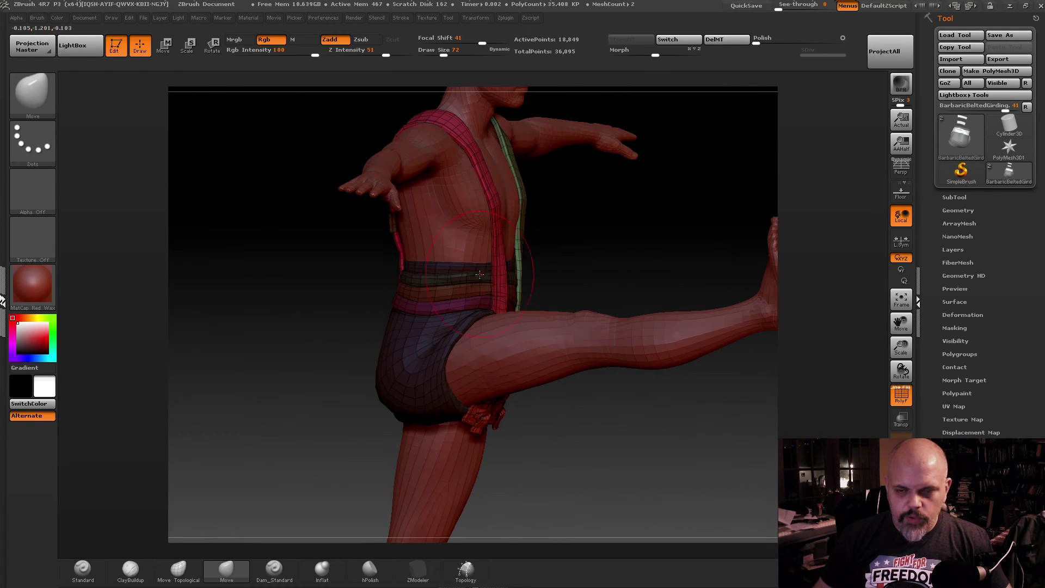
{"action": "mouse_move", "coordinate": [592, 245]}
{"action": "right_mouse_down"}
{"action": "mouse_move", "coordinate": [472, 284]}
{"action": "mouse_move", "coordinate": [501, 279]}
{"action": "mouse_move", "coordinate": [450, 334]}
{"action": "mouse_move", "coordinate": [421, 320]}
{"action": "mouse_move", "coordinate": [443, 303]}
{"action": "mouse_move", "coordinate": [391, 257]}
{"action": "right_mouse_up"}
{"action": "key", "text": "ctrl+s"}
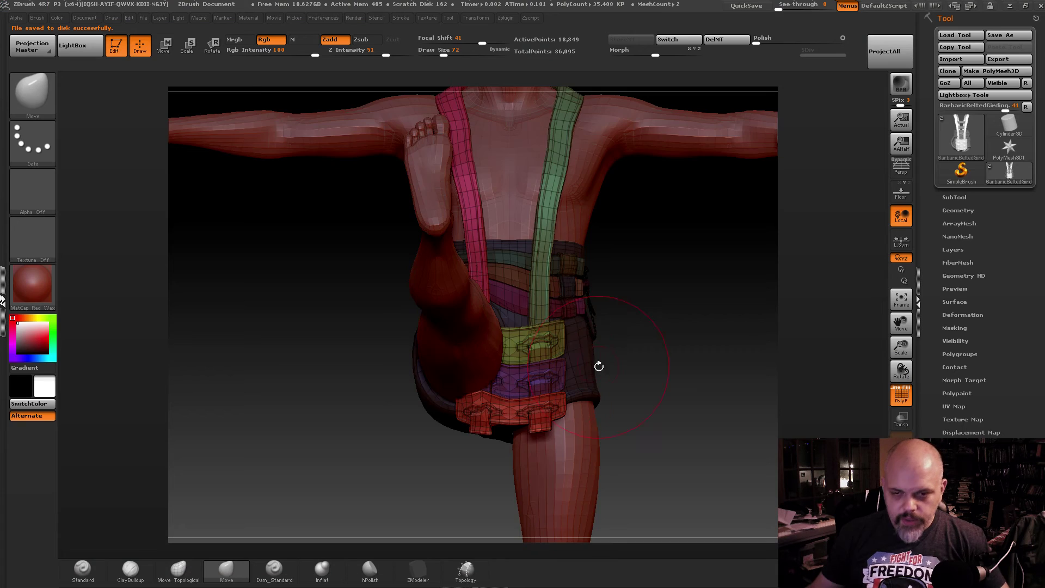
{"action": "left_click", "coordinate": [674, 40]}
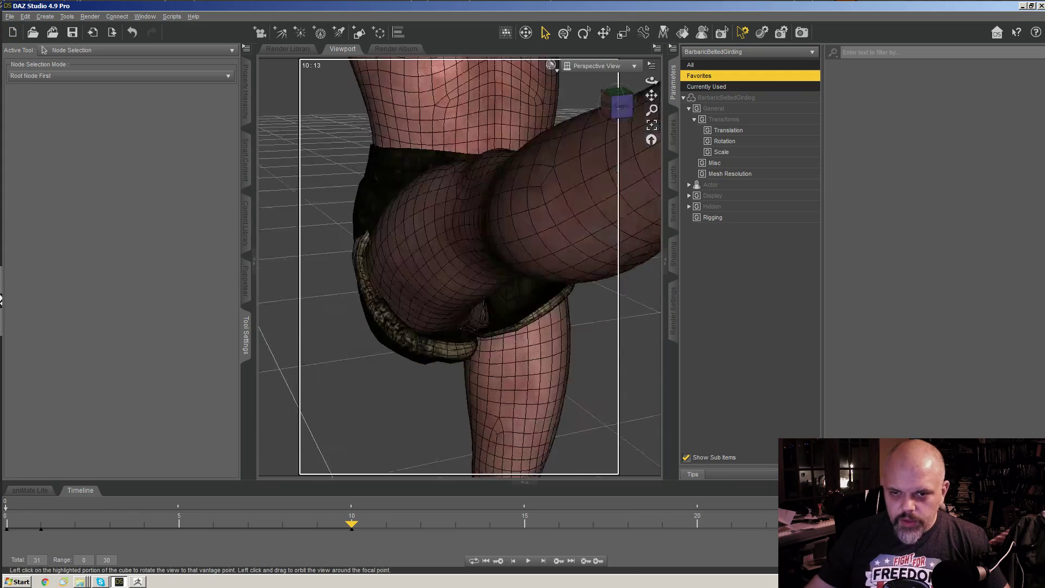
{"action": "mouse_move", "coordinate": [617, 103]}
{"action": "left_mouse_down"}
{"action": "mouse_move", "coordinate": [589, 102]}
{"action": "mouse_move", "coordinate": [653, 103]}
{"action": "mouse_move", "coordinate": [604, 103]}
{"action": "mouse_move", "coordinate": [645, 103]}
{"action": "mouse_move", "coordinate": [619, 105]}
{"action": "left_mouse_up"}
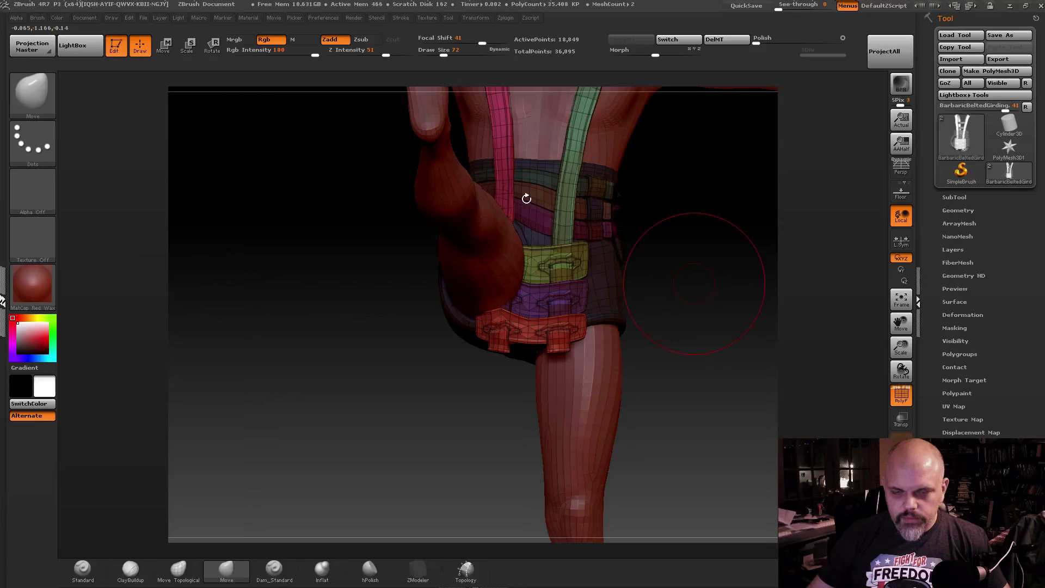
- Switch to DAZ Studio and select the whole BarbaricBeltedGirding figure
{"action": "left_click_drag", "start_coordinate": [695, 267], "coordinate": [677, 319]}
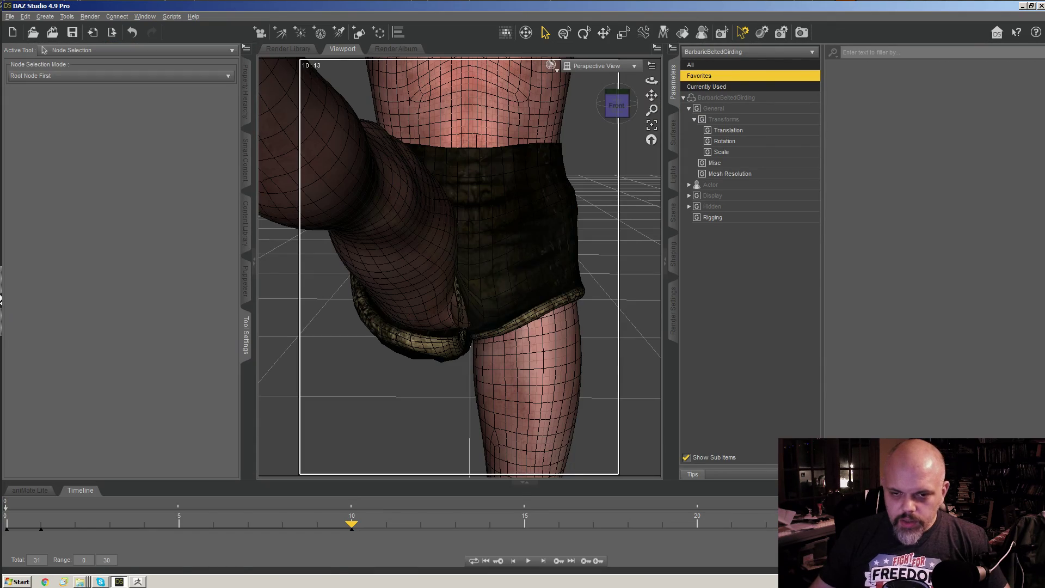
{"action": "left_click_drag", "start_coordinate": [617, 105], "coordinate": [616, 106]}
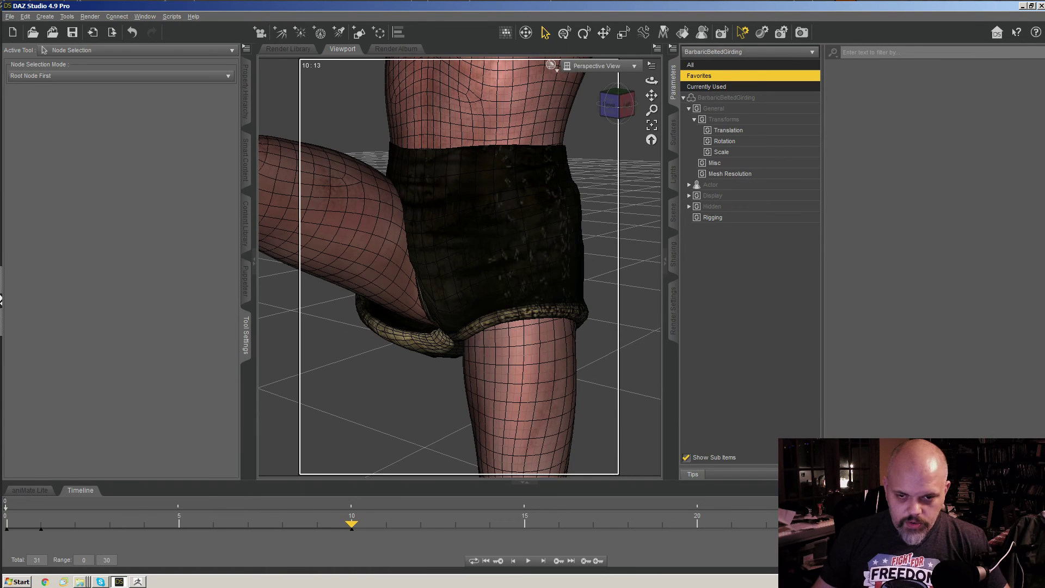
{"action": "right_click", "coordinate": [443, 278]}
{"action": "left_click", "coordinate": [490, 297]}
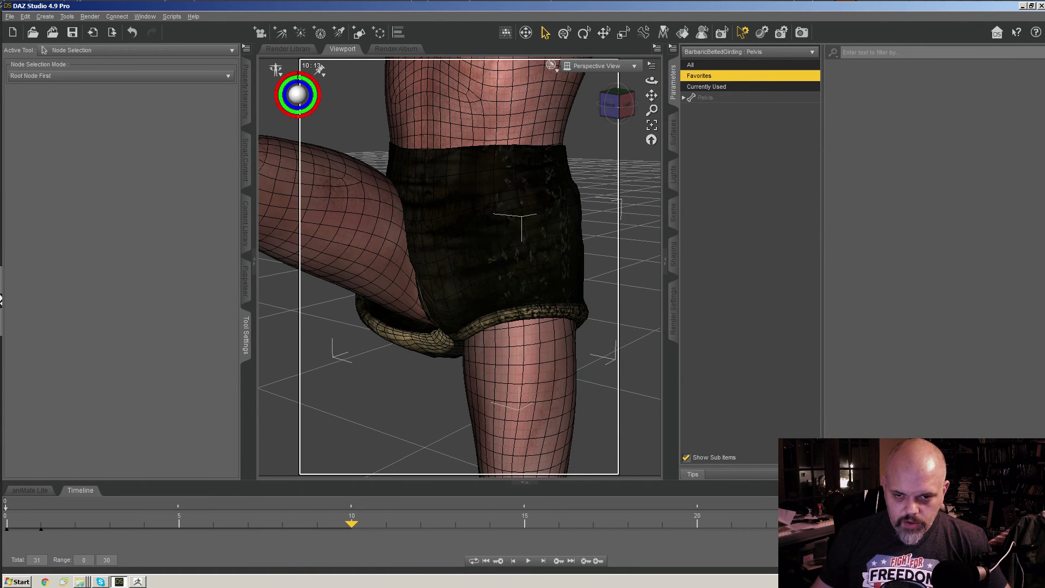
{"action": "left_click_drag", "start_coordinate": [617, 104], "coordinate": [613, 104]}
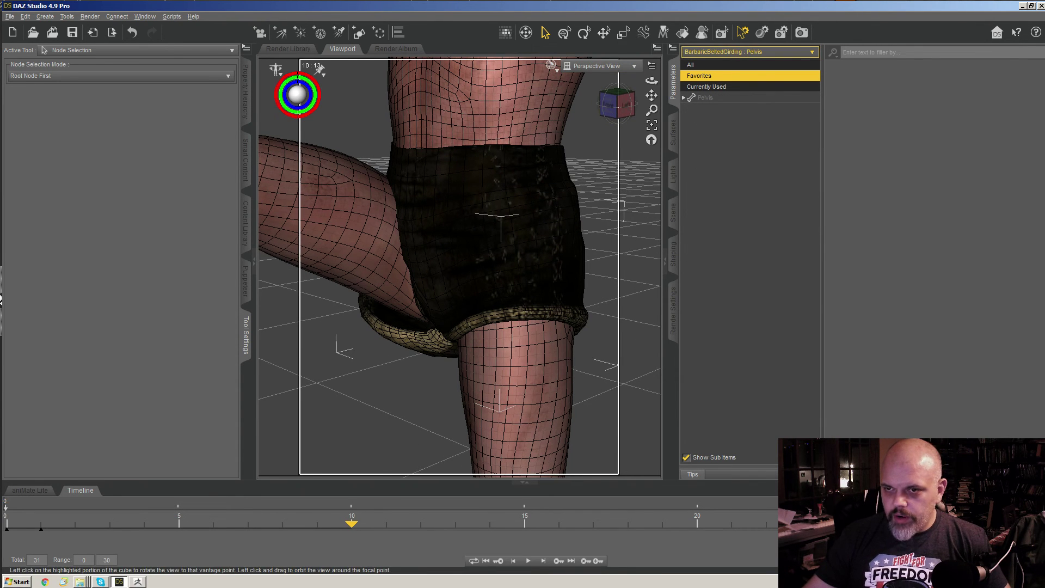
{"action": "right_click", "coordinate": [453, 235]}
{"action": "left_click", "coordinate": [484, 256]}
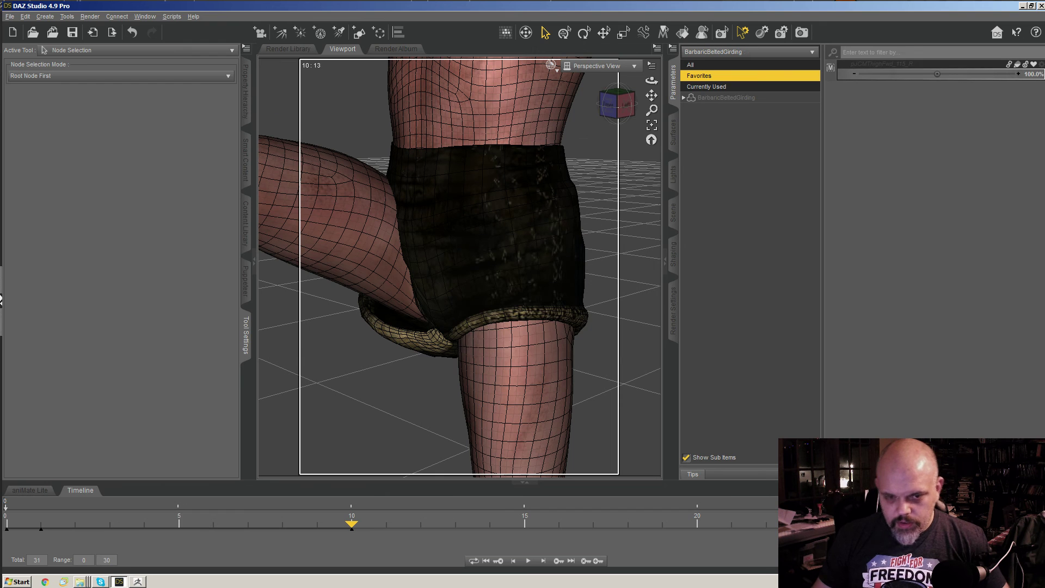
- In the Geometry Editor, create a selection set named rThighArea from the selected shorts polygons around the right thigh
{"action": "key", "text": "alt+shift+g"}
{"action": "right_click", "coordinate": [460, 207]}
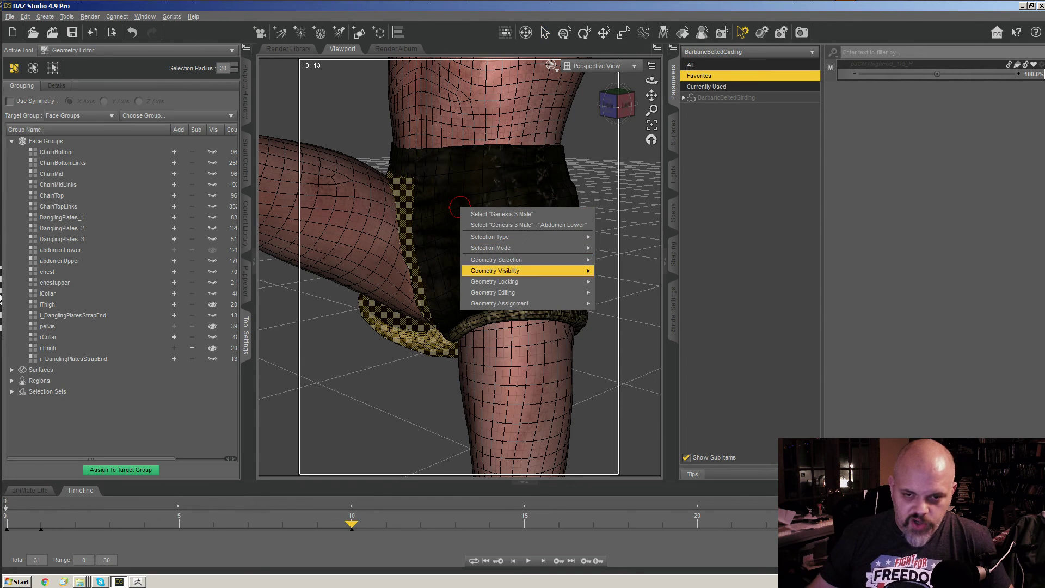
{"action": "mouse_move", "coordinate": [523, 293]}
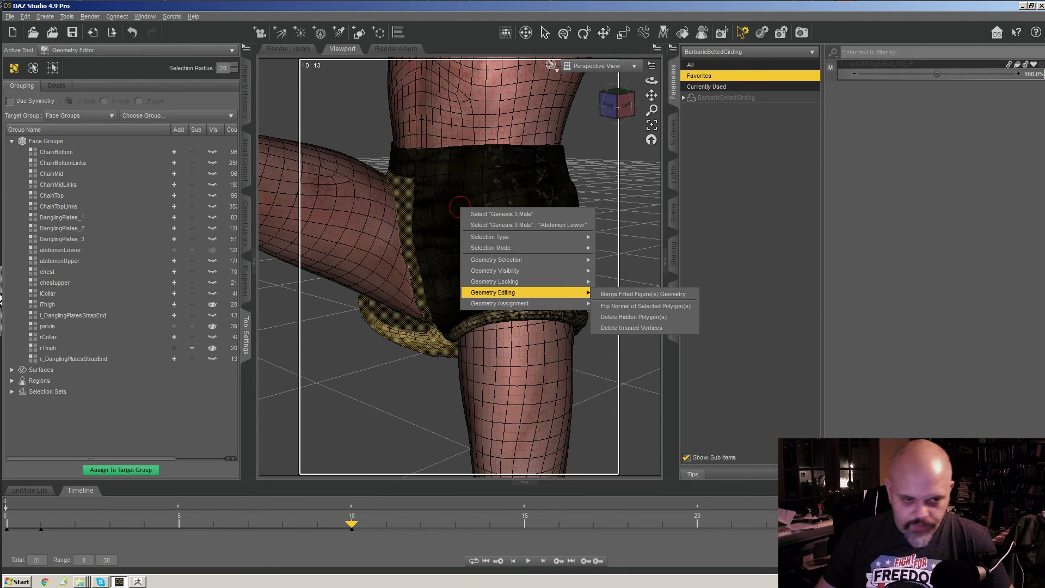
{"action": "left_click", "coordinate": [644, 294]}
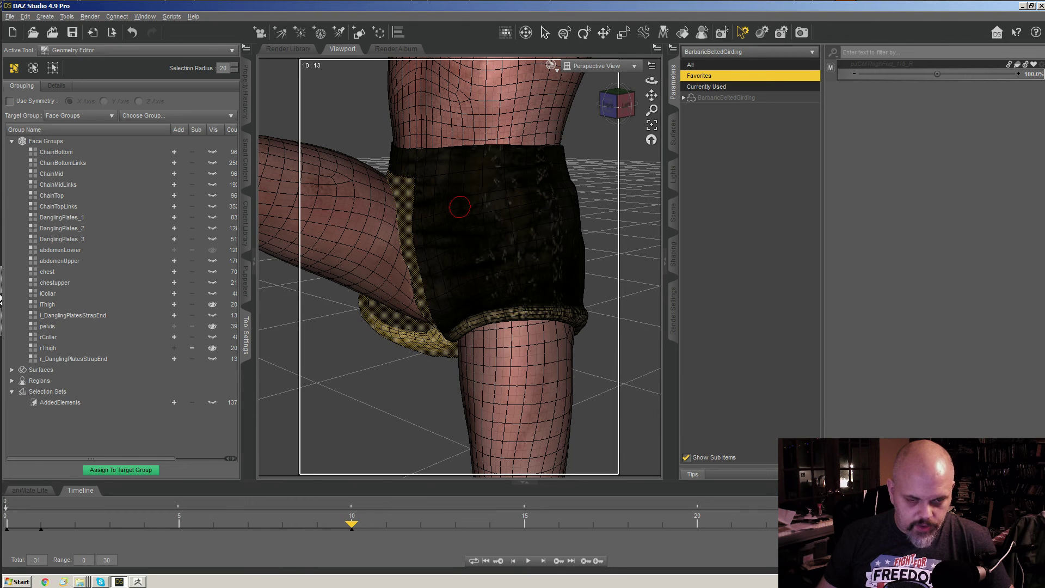
{"action": "left_click_drag", "start_coordinate": [467, 257], "coordinate": [462, 303], "text": "alt"}
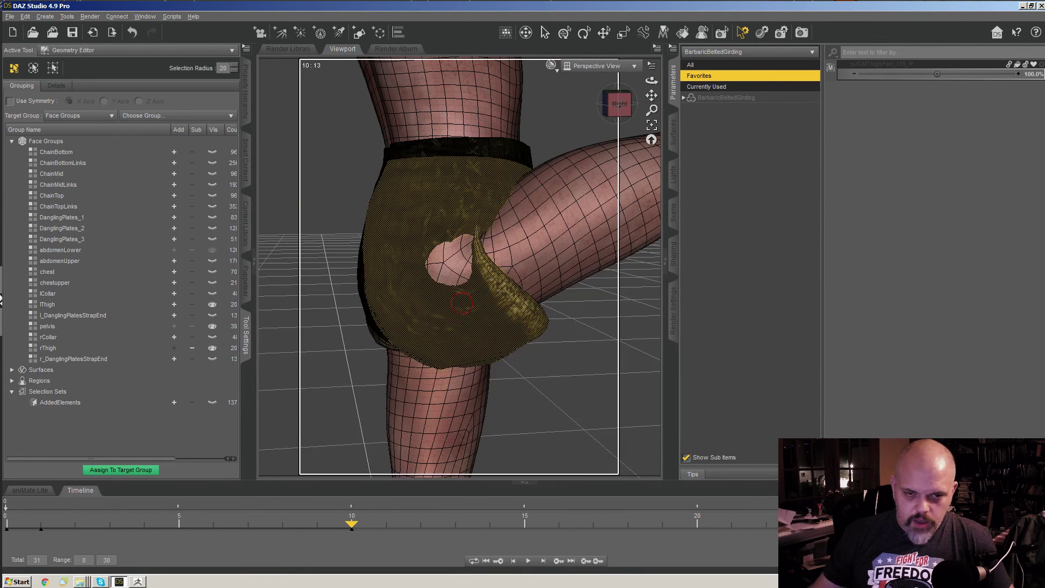
{"action": "left_click", "coordinate": [61, 392]}
{"action": "right_click", "coordinate": [61, 392]}
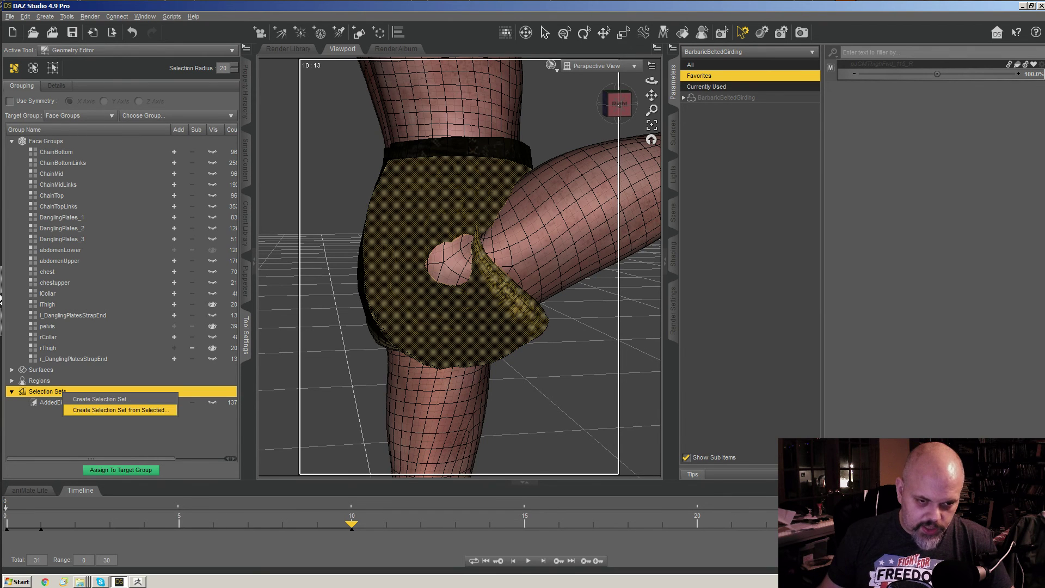
{"action": "left_click", "coordinate": [113, 410]}
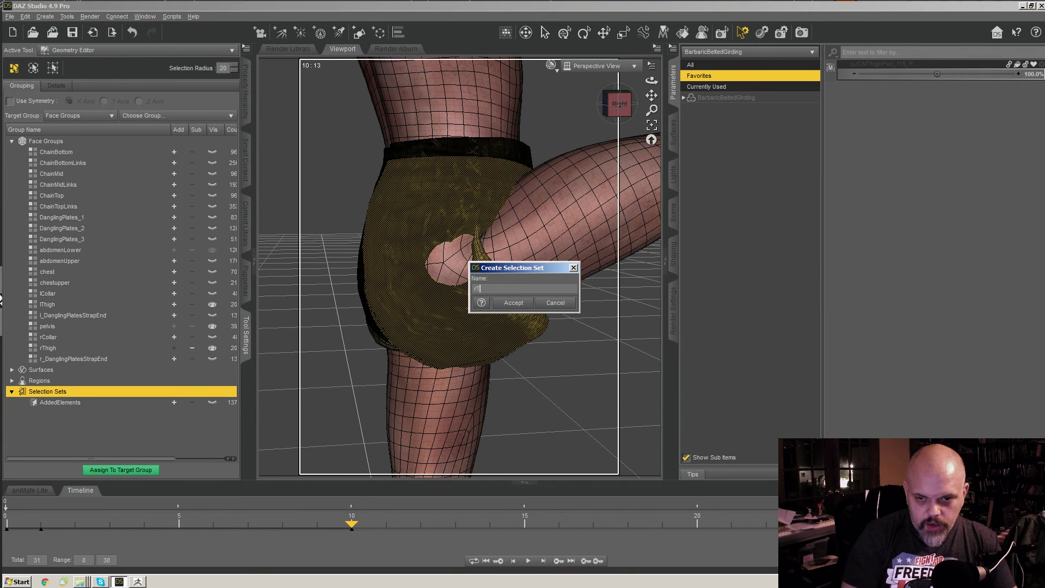
{"action": "type", "text": "rThighArea"}
{"action": "key", "text": "Return"}
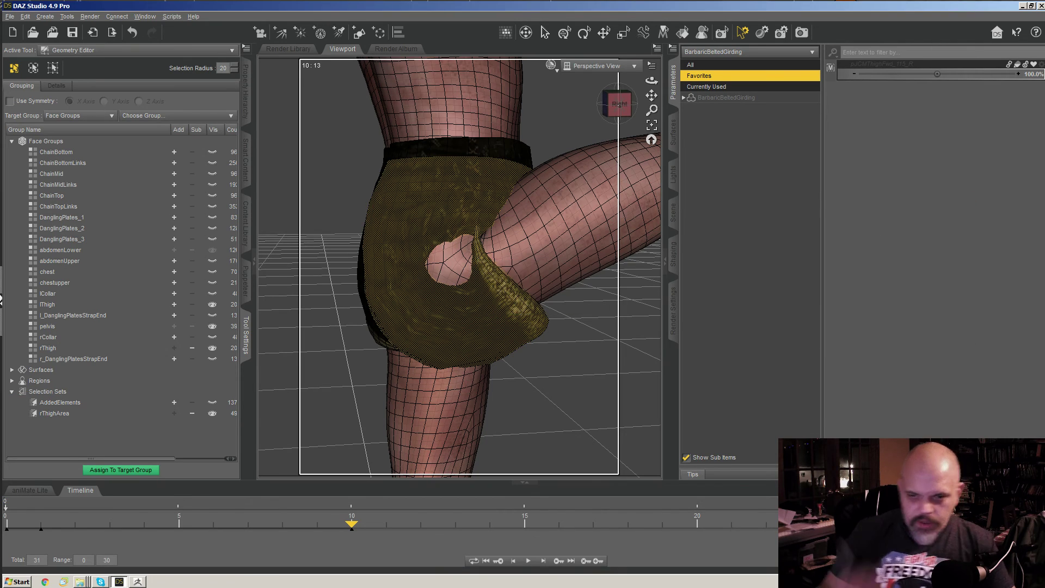
- Show all polygons of the girding again, including the belts, straps and dangling plates
{"action": "mouse_move", "coordinate": [617, 104]}
{"action": "left_mouse_down"}
{"action": "mouse_move", "coordinate": [539, 117]}
{"action": "mouse_move", "coordinate": [610, 121]}
{"action": "left_mouse_up"}
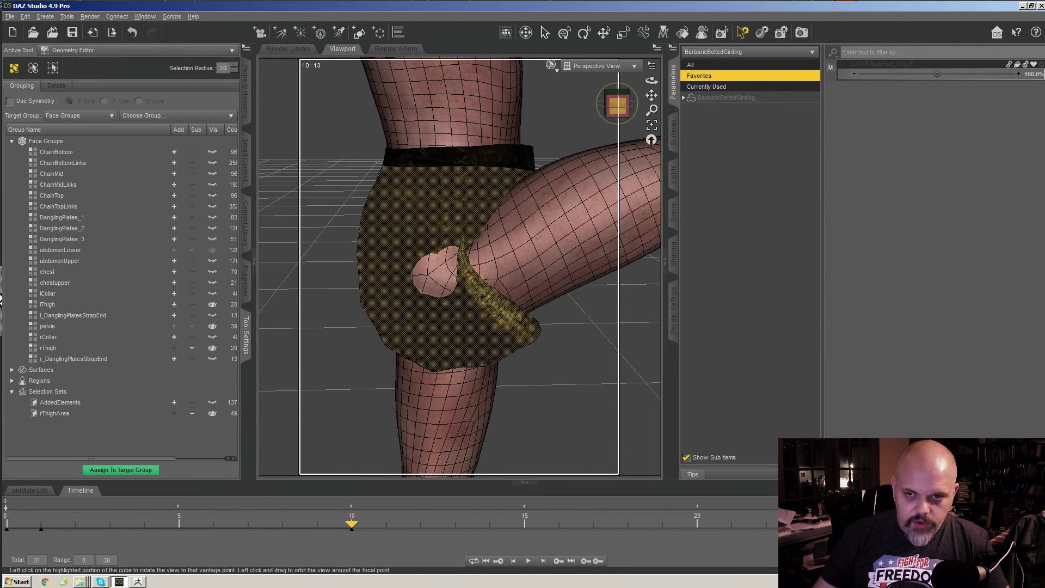
{"action": "left_click", "coordinate": [617, 106]}
{"action": "right_click", "coordinate": [439, 215]}
{"action": "mouse_move", "coordinate": [500, 290]}
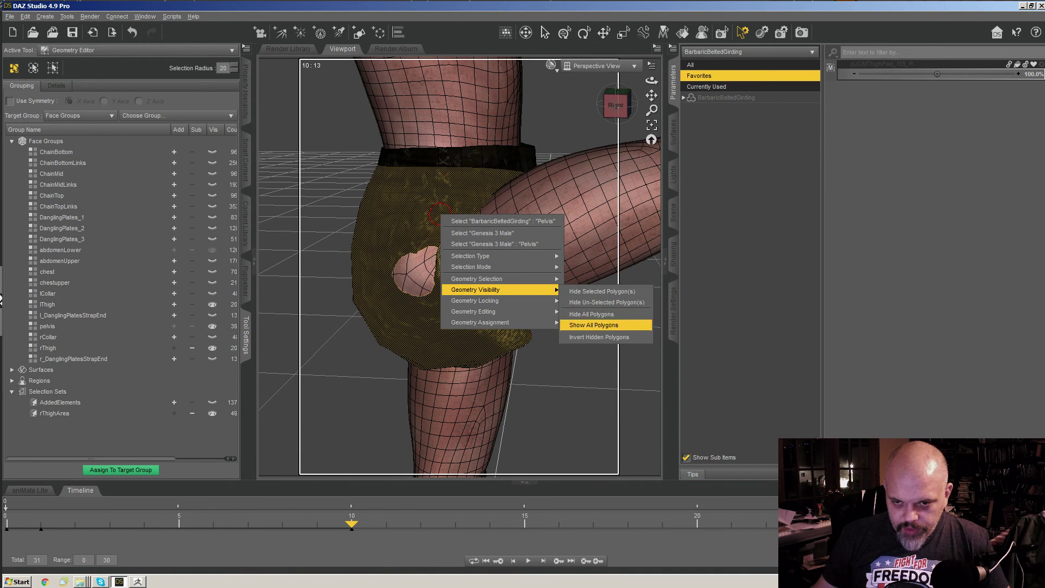
{"action": "left_click", "coordinate": [593, 325]}
{"action": "left_click_drag", "start_coordinate": [617, 105], "coordinate": [520, 89]}
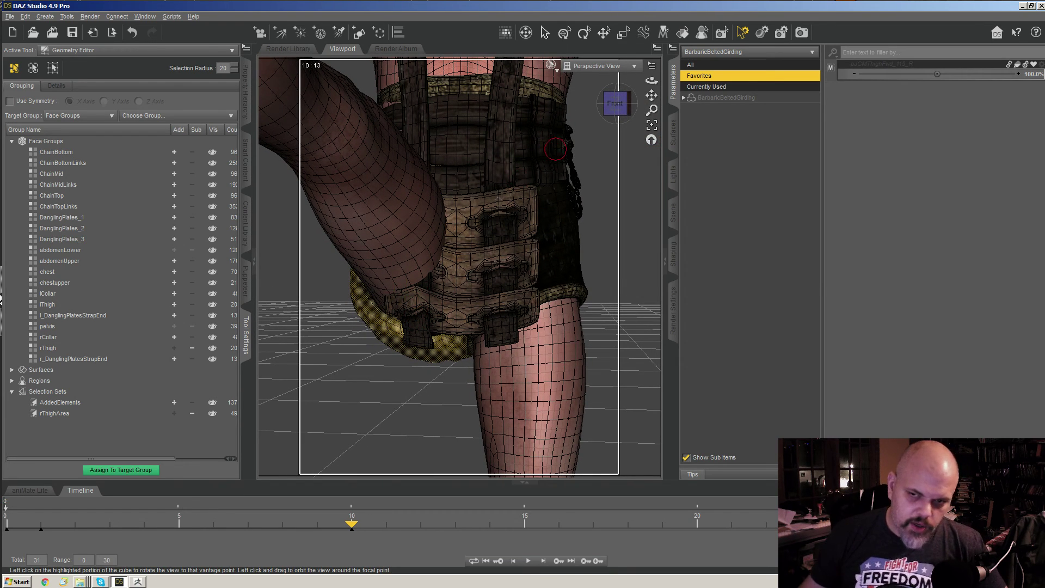
{"action": "left_click_drag", "start_coordinate": [615, 104], "coordinate": [643, 95]}
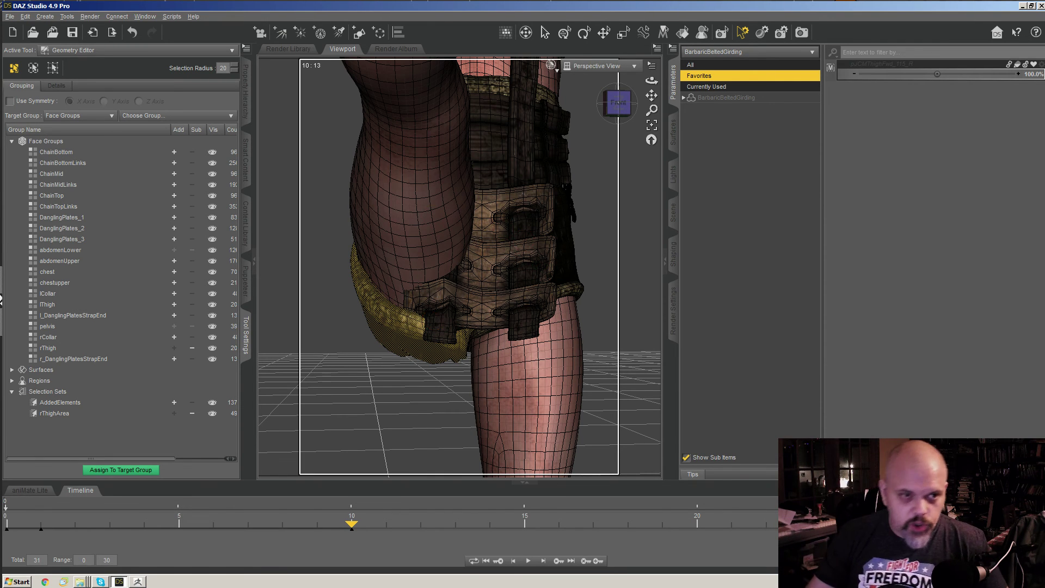
- Select all vertices of the girding and clear their deltas from the favorite pJCMThighFwd_115_R morph
{"action": "left_click", "coordinate": [53, 69]}
{"action": "left_click_drag", "start_coordinate": [414, 212], "coordinate": [503, 205], "text": "alt"}
{"action": "right_click", "coordinate": [503, 204]}
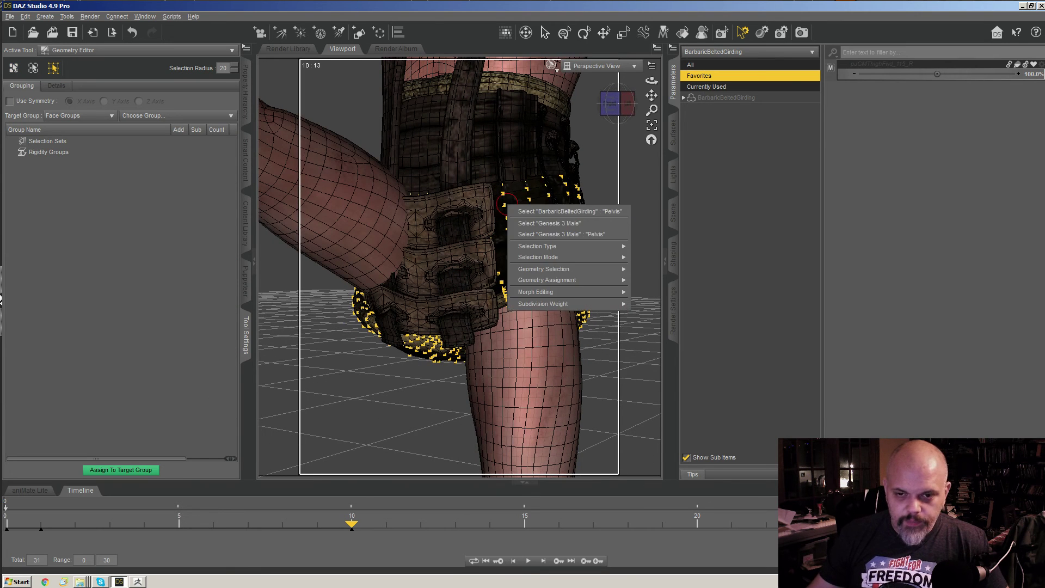
{"action": "mouse_move", "coordinate": [545, 257]}
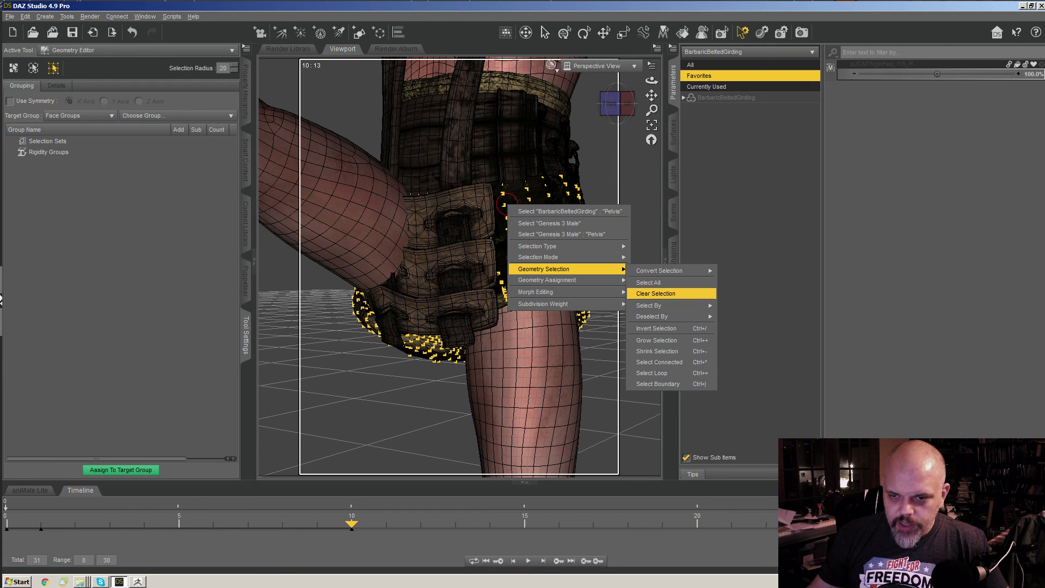
{"action": "left_click", "coordinate": [648, 282]}
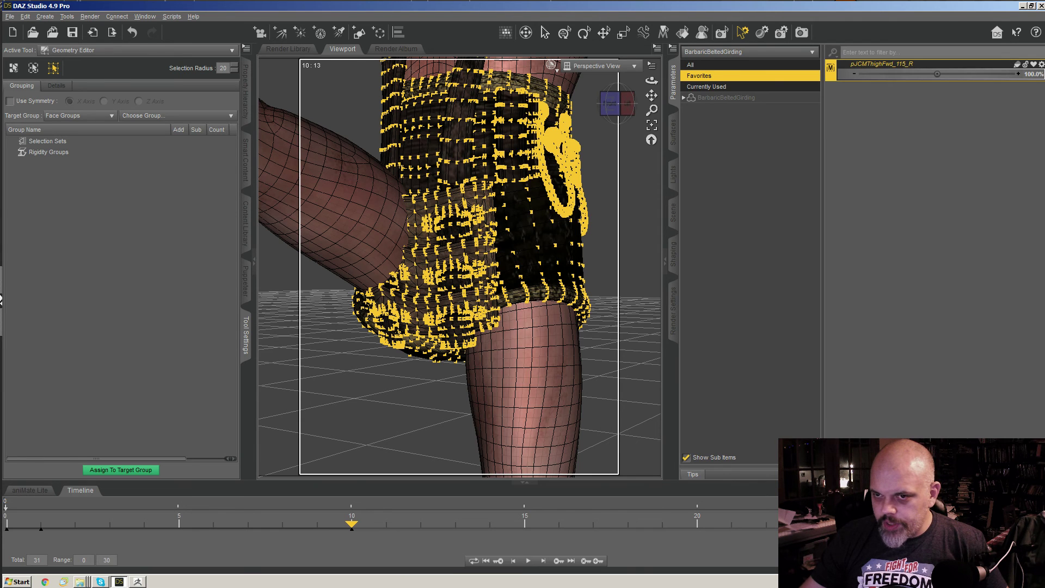
{"action": "right_click", "coordinate": [495, 245]}
{"action": "mouse_move", "coordinate": [566, 315]}
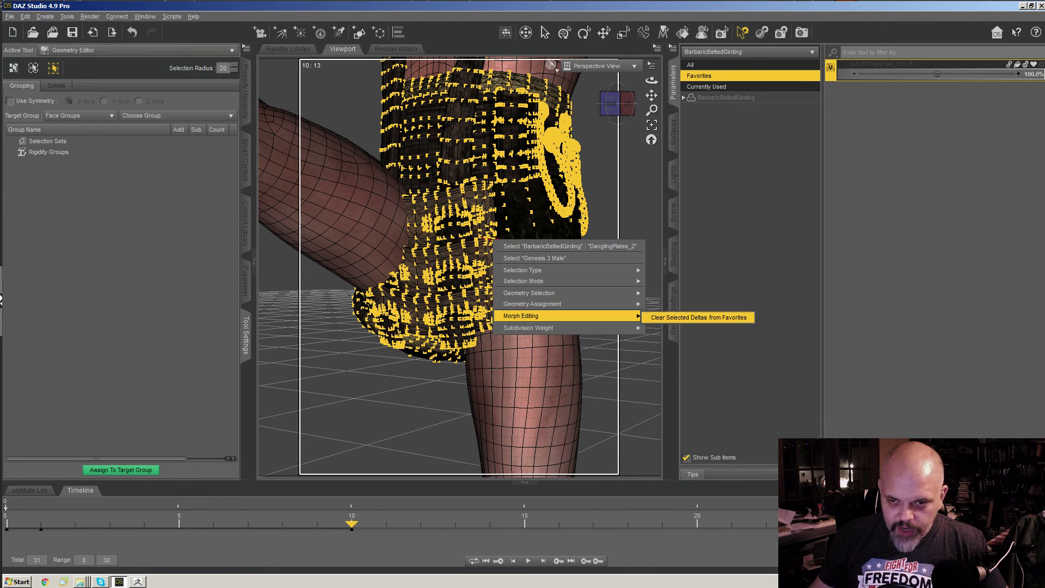
{"action": "left_click", "coordinate": [698, 317]}
- Switch to ZBrush and compare the girding's original and sculpted shapes around the raised thigh using the stored morph target
{"action": "left_click_drag", "start_coordinate": [618, 104], "coordinate": [493, 267]}
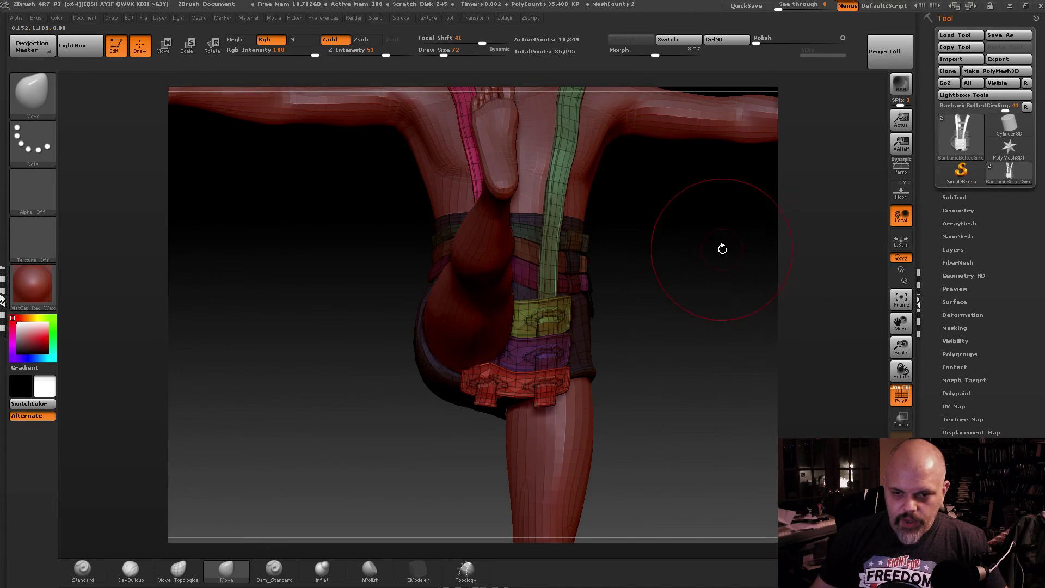
{"action": "left_click_drag", "start_coordinate": [672, 261], "coordinate": [688, 213]}
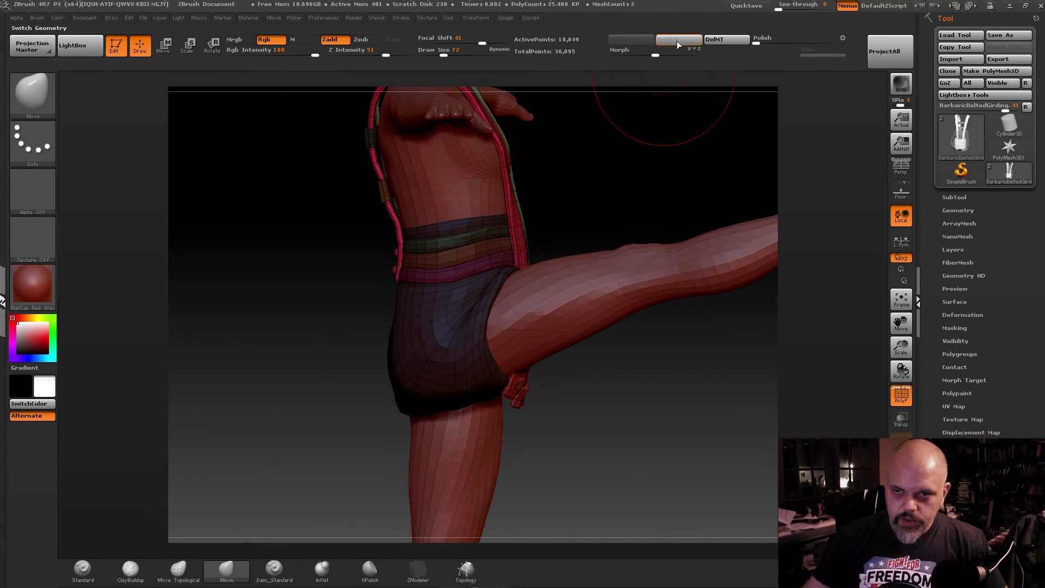
{"action": "left_click_drag", "start_coordinate": [631, 98], "coordinate": [618, 165]}
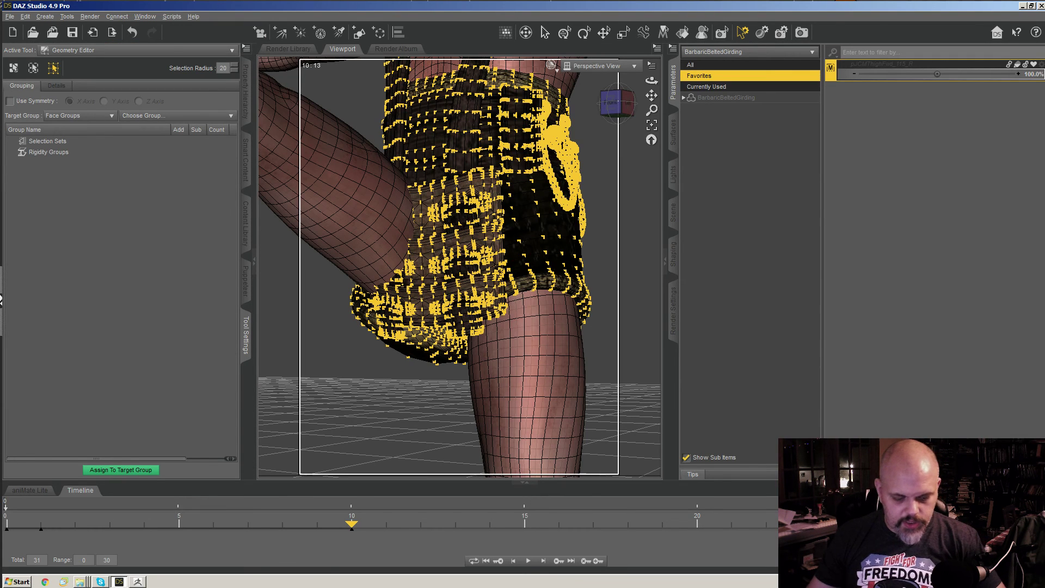
{"action": "key", "text": "Return"}
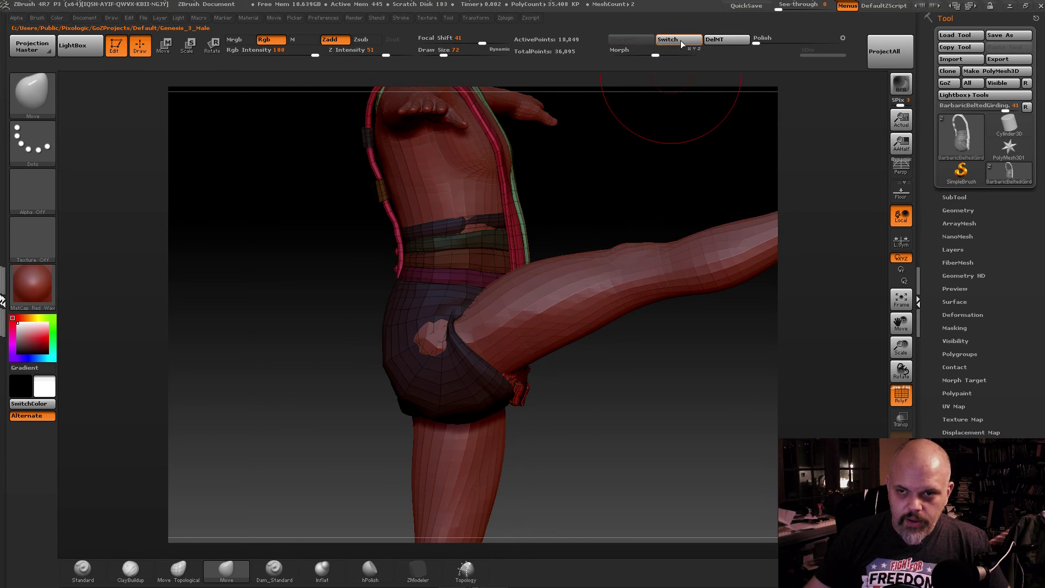
{"action": "right_click_drag", "start_coordinate": [622, 184], "coordinate": [538, 136]}
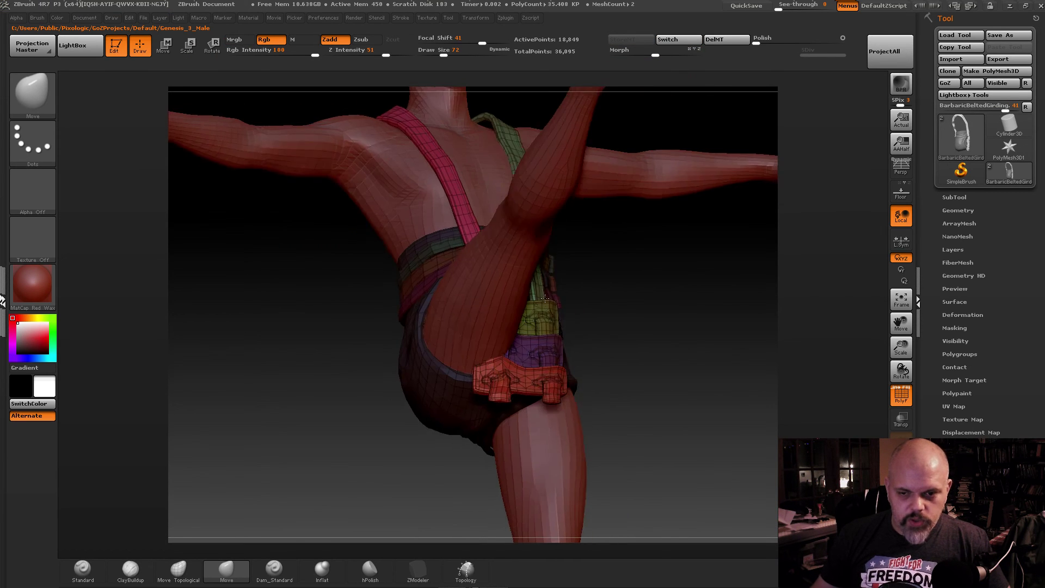
{"action": "right_click_drag", "start_coordinate": [524, 338], "coordinate": [524, 394], "text": "ctrl"}
{"action": "right_click_drag", "start_coordinate": [524, 283], "coordinate": [550, 237]}
{"action": "left_click", "coordinate": [680, 42]}
{"action": "left_click", "coordinate": [680, 42]}
{"action": "right_click_drag", "start_coordinate": [653, 168], "coordinate": [501, 202]}
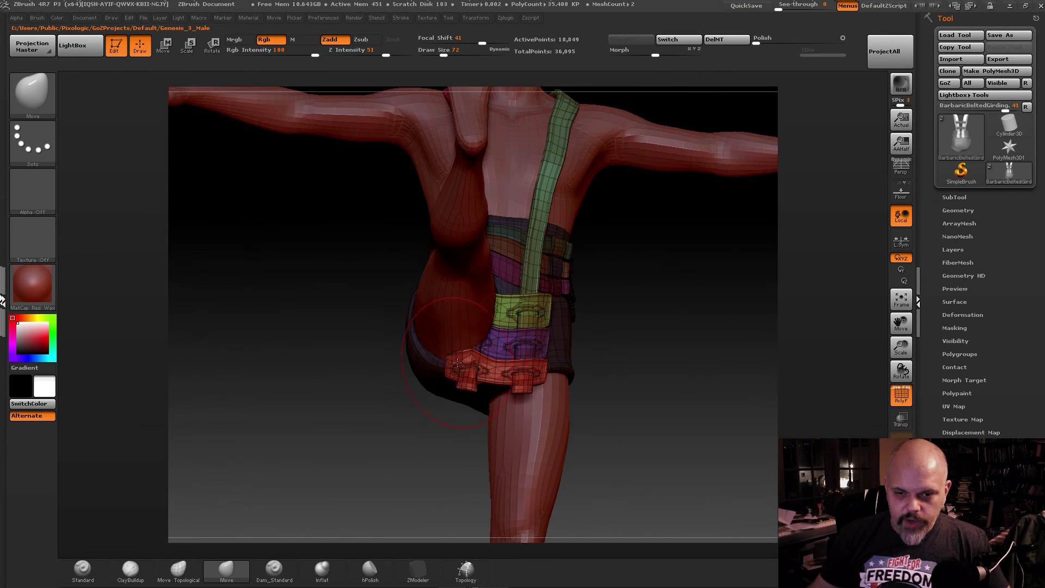
{"action": "left_click_drag", "start_coordinate": [656, 54], "coordinate": [701, 56]}
{"action": "right_click_drag", "start_coordinate": [484, 272], "coordinate": [343, 286]}
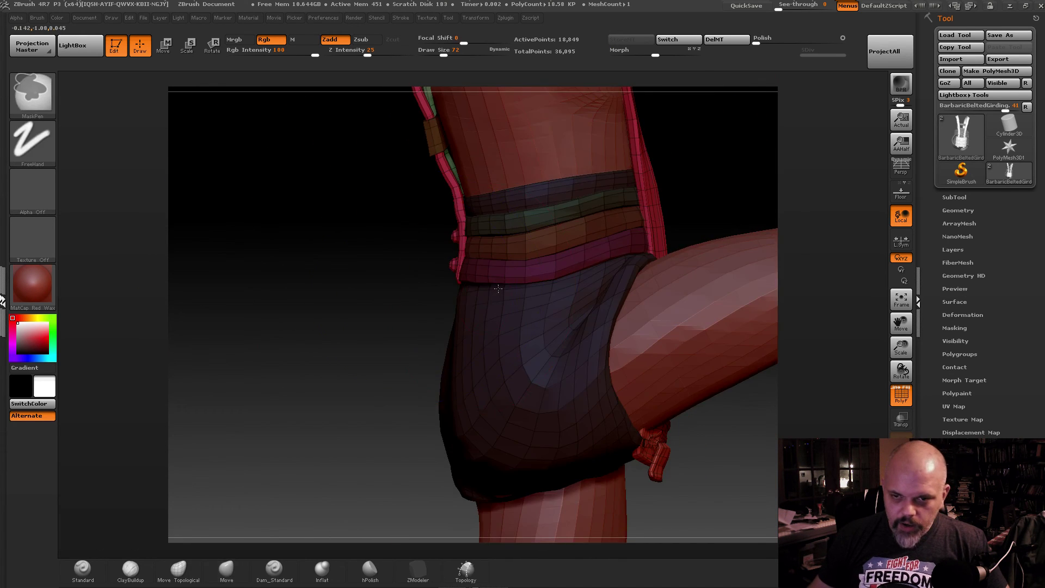
{"action": "right_click_drag", "start_coordinate": [550, 283], "coordinate": [547, 248], "text": "ctrl"}
{"action": "right_click_drag", "start_coordinate": [588, 248], "coordinate": [643, 261]}
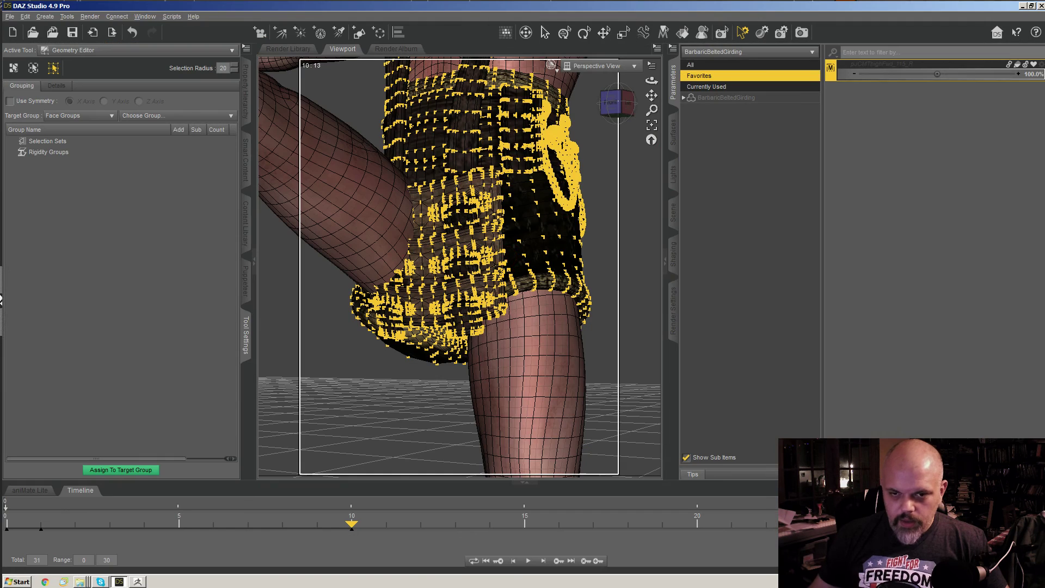
- Switch to DAZ Studio, leave vertex editing for the Node Selection tool and reselect the BarbaricBeltedGirding figure
{"action": "left_click", "coordinate": [545, 32]}
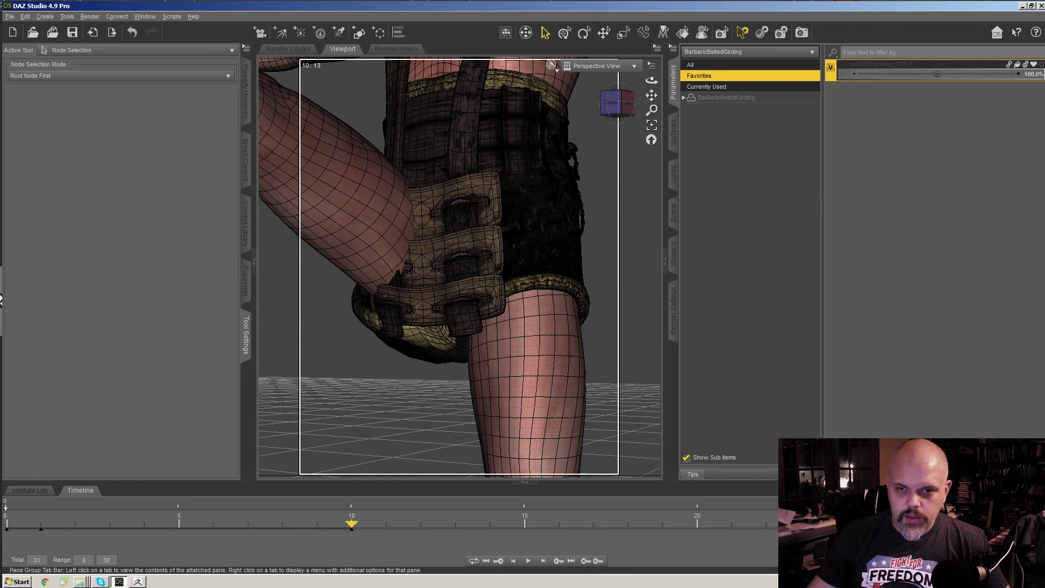
{"action": "right_click", "coordinate": [477, 218]}
{"action": "left_click", "coordinate": [523, 232]}
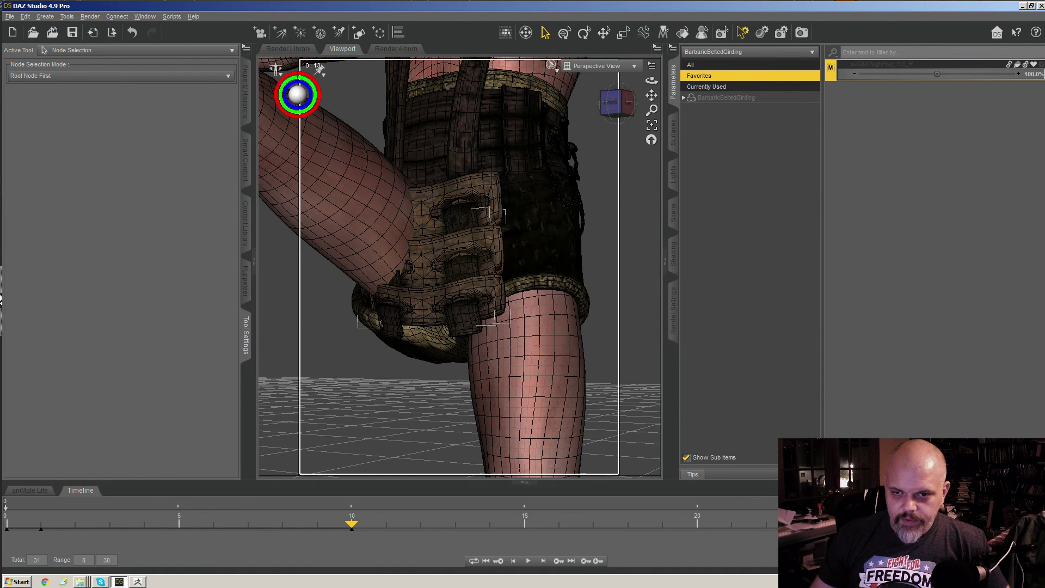
{"action": "right_click", "coordinate": [477, 218]}
{"action": "left_click", "coordinate": [523, 236]}
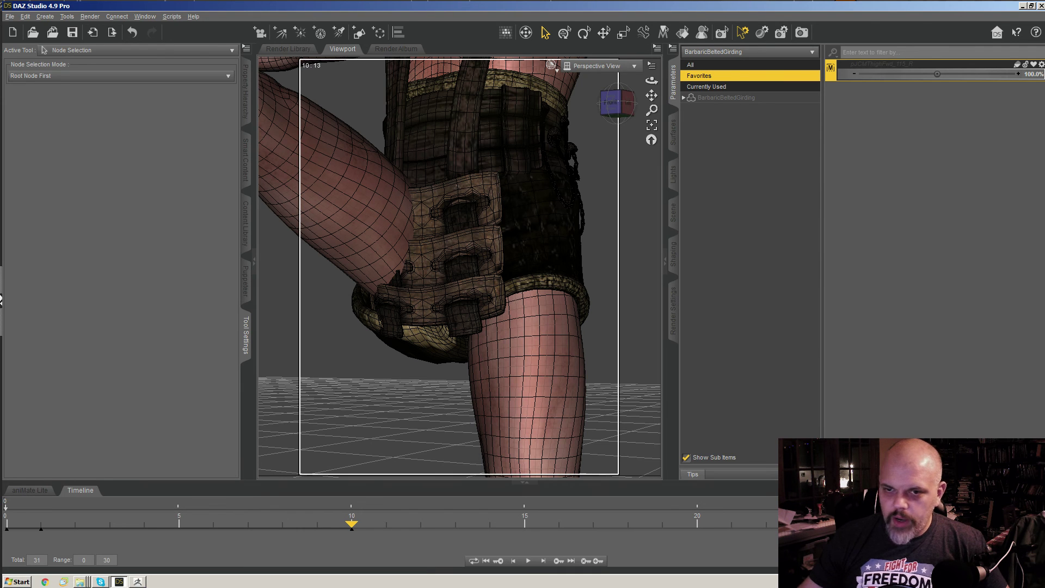
{"action": "right_click", "coordinate": [464, 123]}
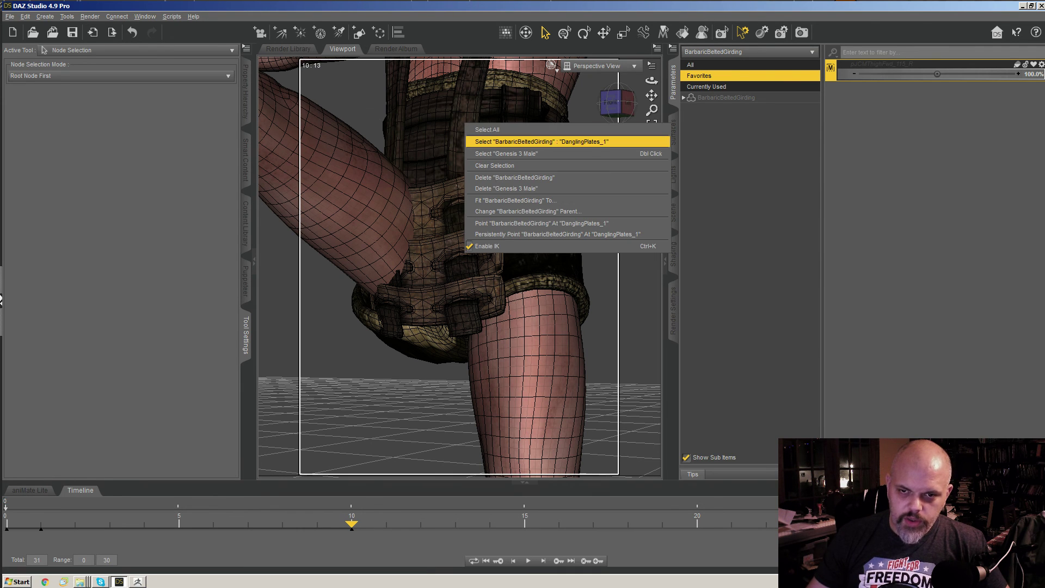
{"action": "left_click", "coordinate": [506, 141]}
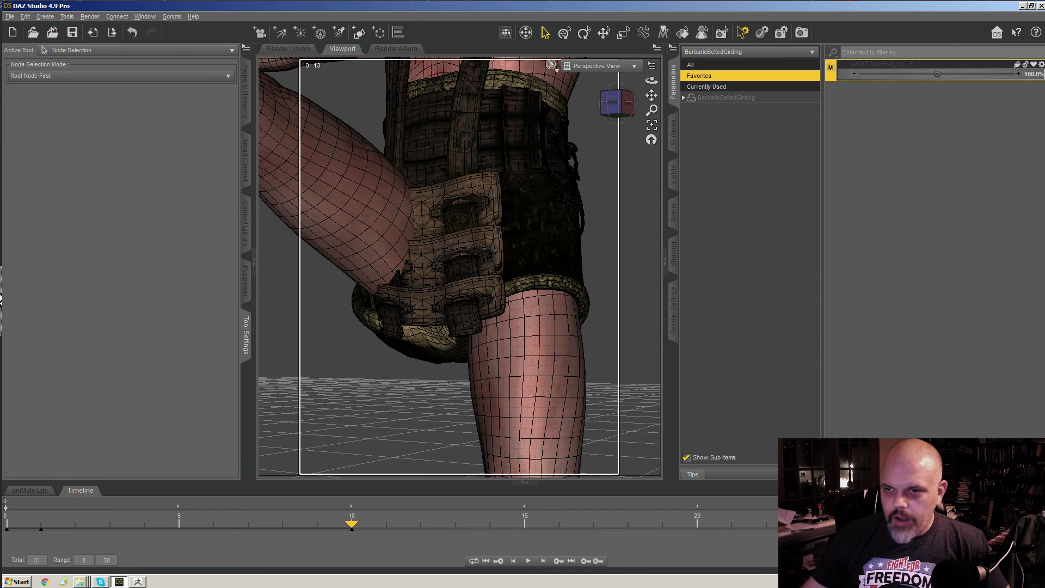
- Copy the favorite corrective morph's name, pJCMThighFwd_115_R, from its parameter settings
{"action": "left_click", "coordinate": [1041, 64]}
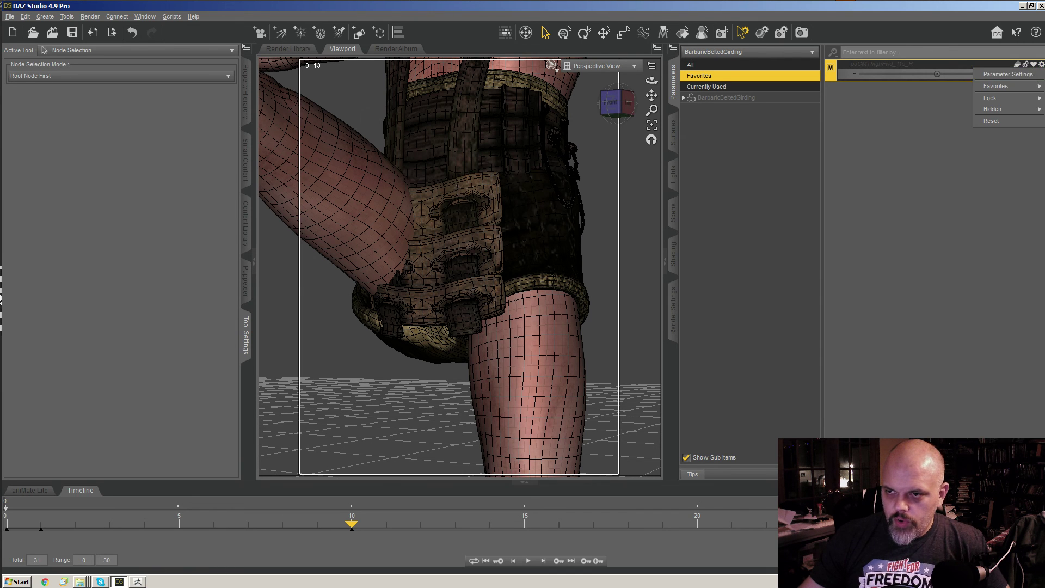
{"action": "left_click", "coordinate": [1041, 65]}
{"action": "left_click", "coordinate": [1009, 74]}
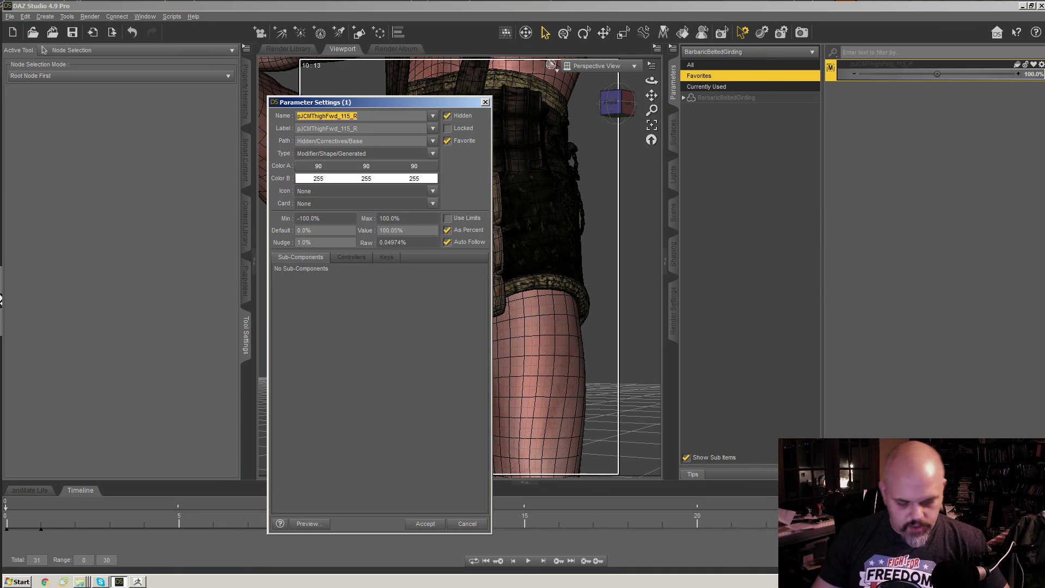
{"action": "key", "text": "Return"}
{"action": "left_click", "coordinate": [352, 523]}
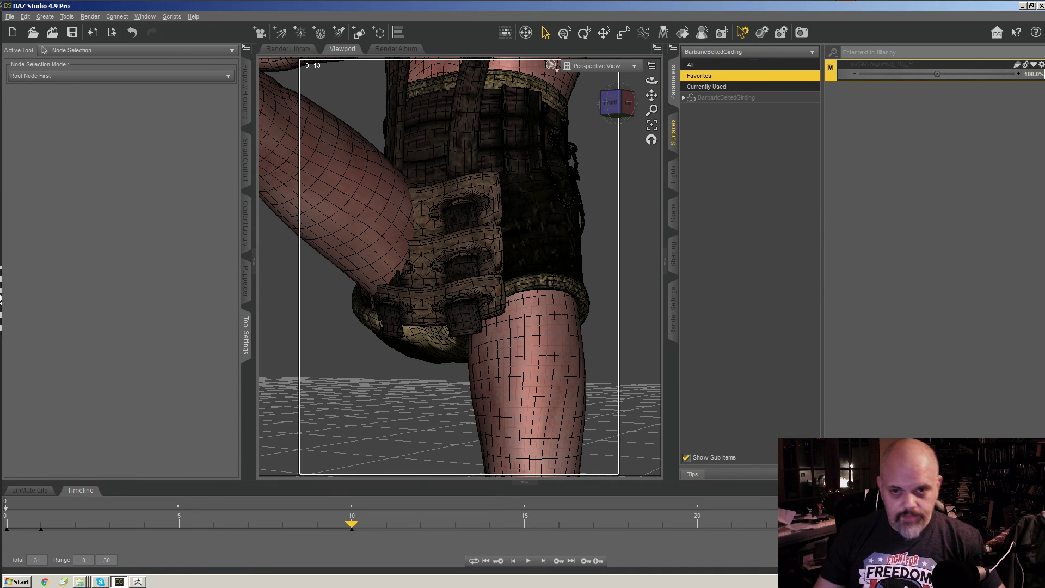
- Send the sculpted girding from ZBrush to DAZ Studio through GoZ, naming the morph pJCMThighFwd_115_R and overriding the existing one
{"action": "left_click_drag", "start_coordinate": [615, 103], "coordinate": [593, 107]}
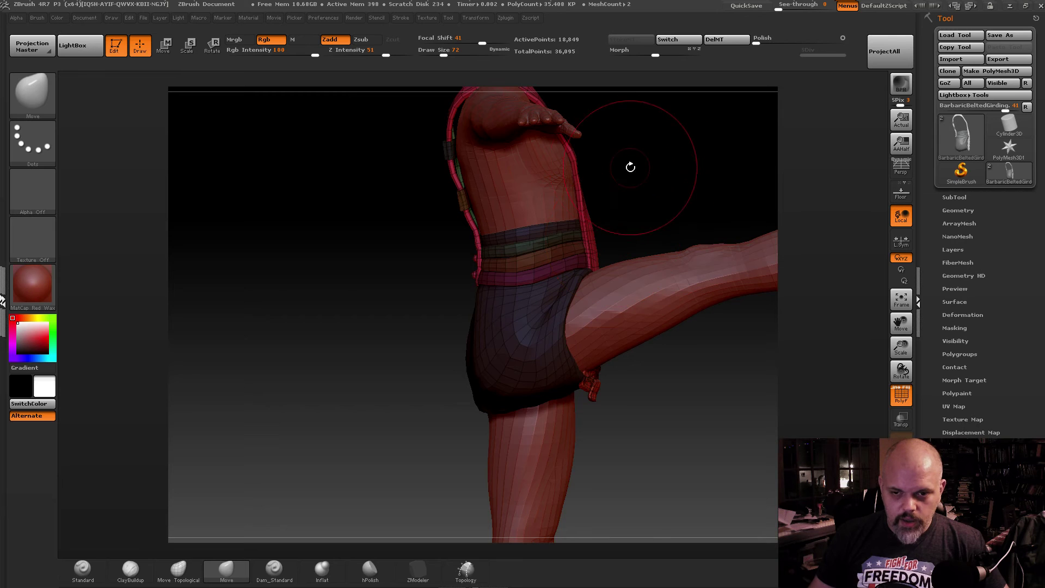
{"action": "left_click_drag", "start_coordinate": [630, 164], "coordinate": [659, 239]}
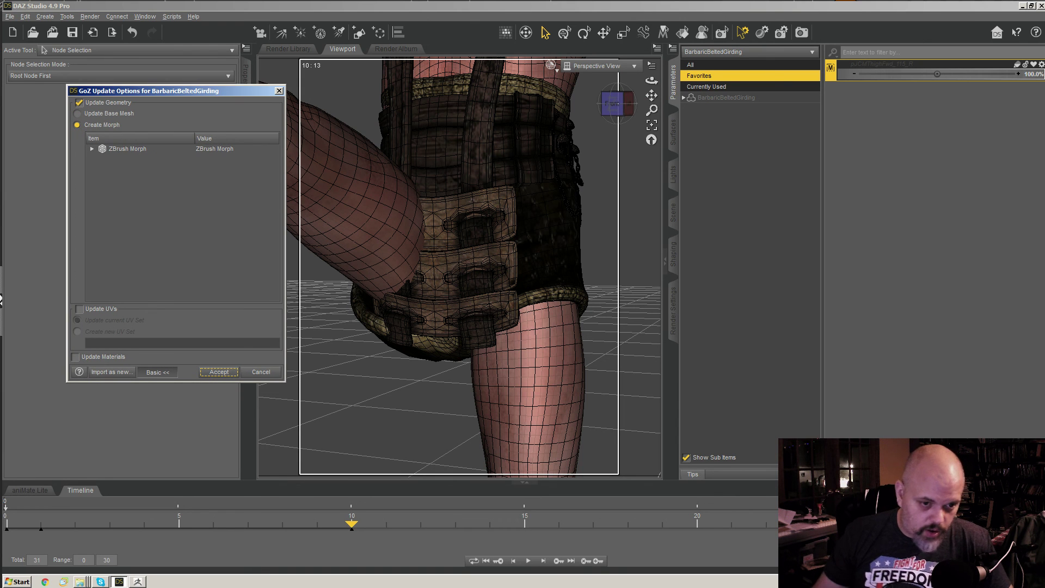
{"action": "left_click", "coordinate": [157, 372]}
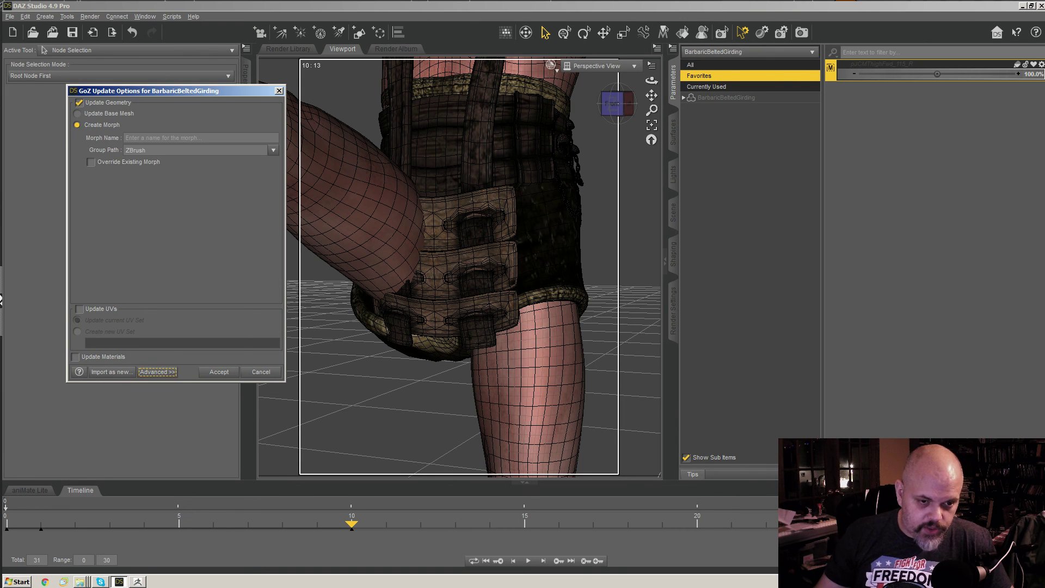
{"action": "left_click", "coordinate": [164, 138]}
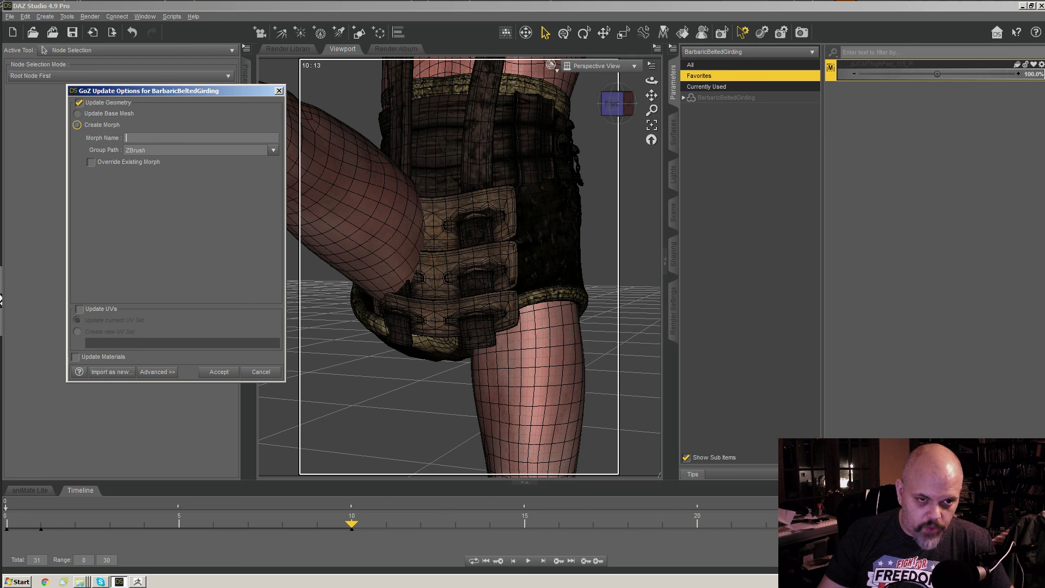
{"action": "type", "text": "pJCMThighFwd_115_R"}
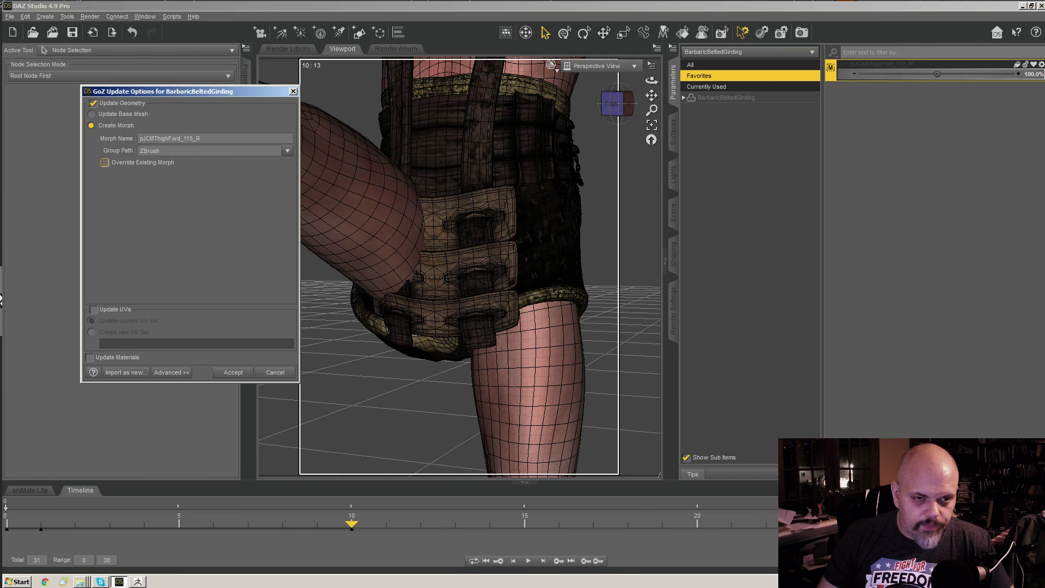
{"action": "left_click", "coordinate": [104, 162]}
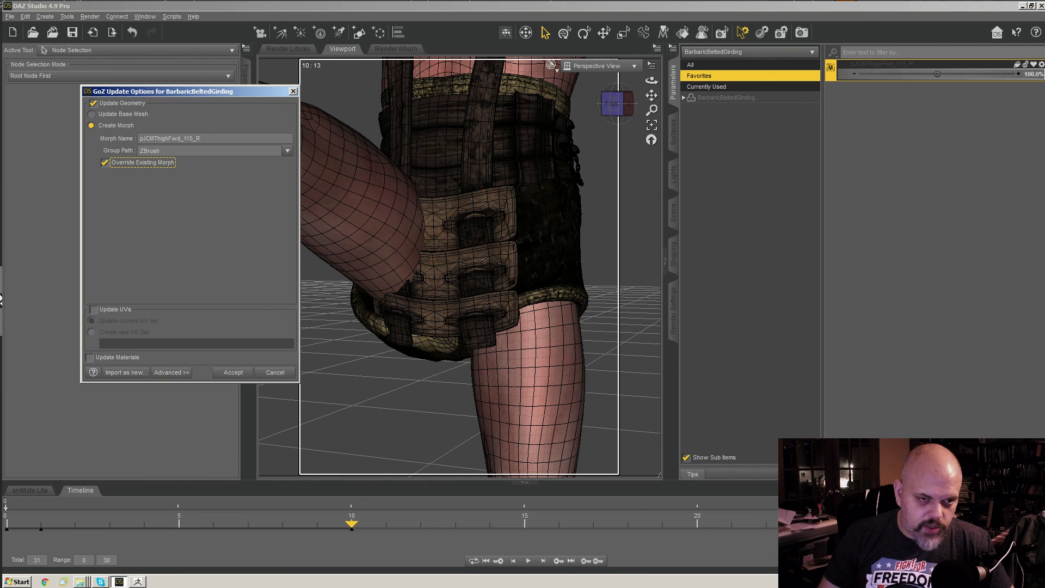
- Set the morph update to overwrite Deltas Only and preserve existing deltas when reversing deformations, and apply the update to the girding
{"action": "left_click", "coordinate": [172, 372]}
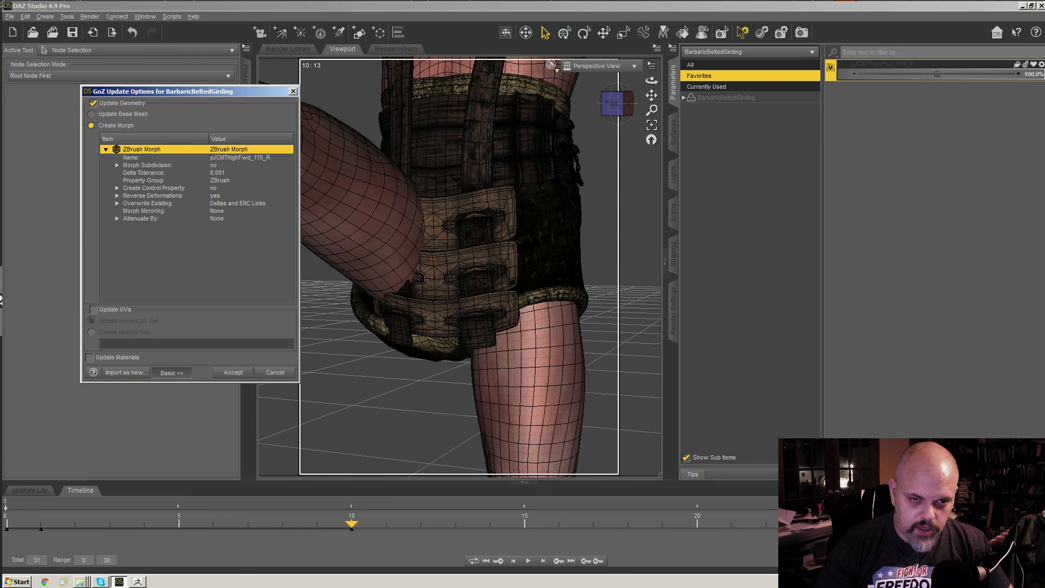
{"action": "left_click", "coordinate": [238, 203]}
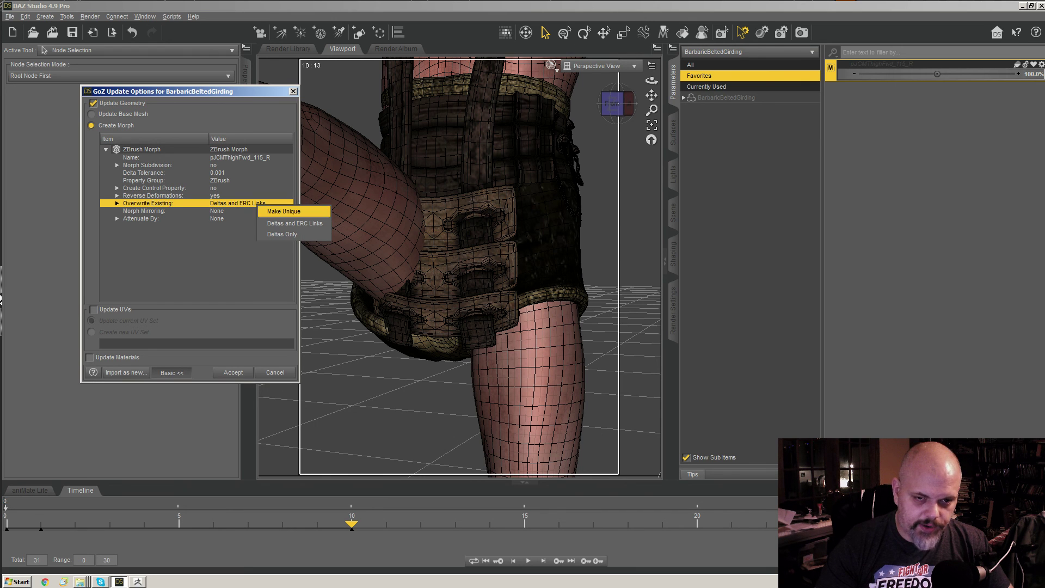
{"action": "left_click", "coordinate": [282, 234]}
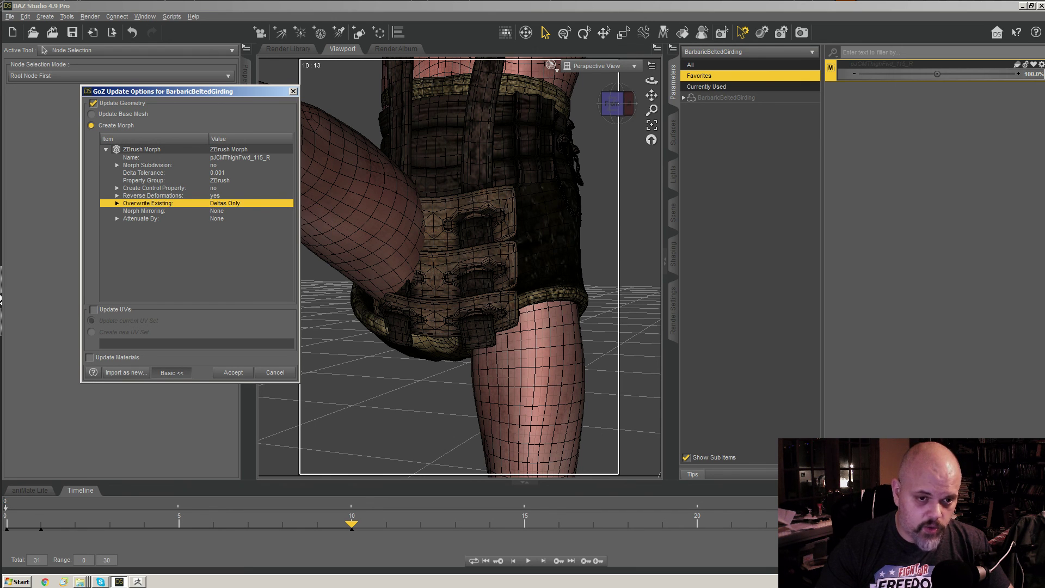
{"action": "key", "text": "Up"}
{"action": "key", "text": "Right"}
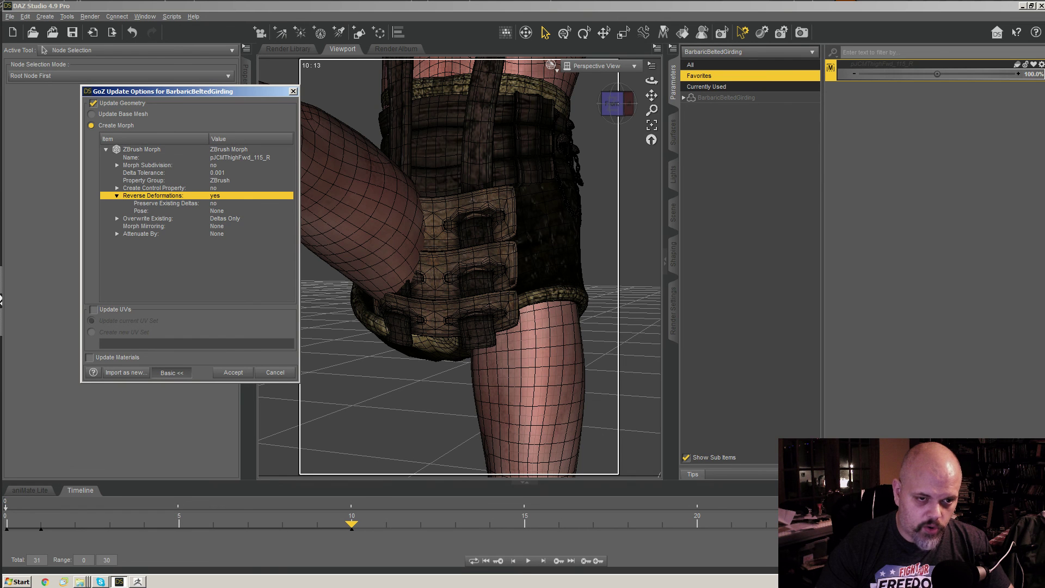
{"action": "key", "text": "Down"}
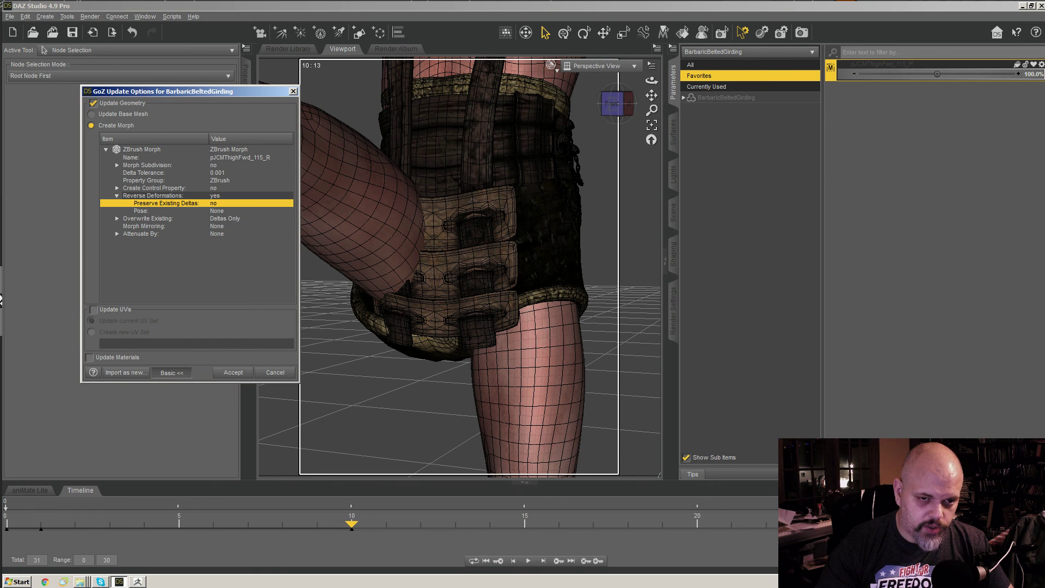
{"action": "key", "text": "Return"}
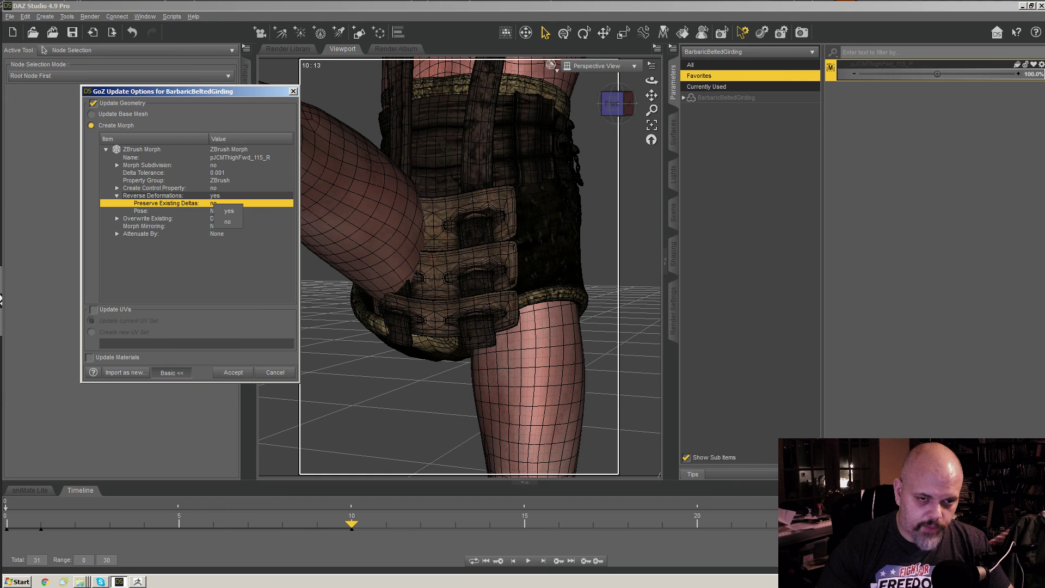
{"action": "key", "text": "Up"}
{"action": "key", "text": "Return"}
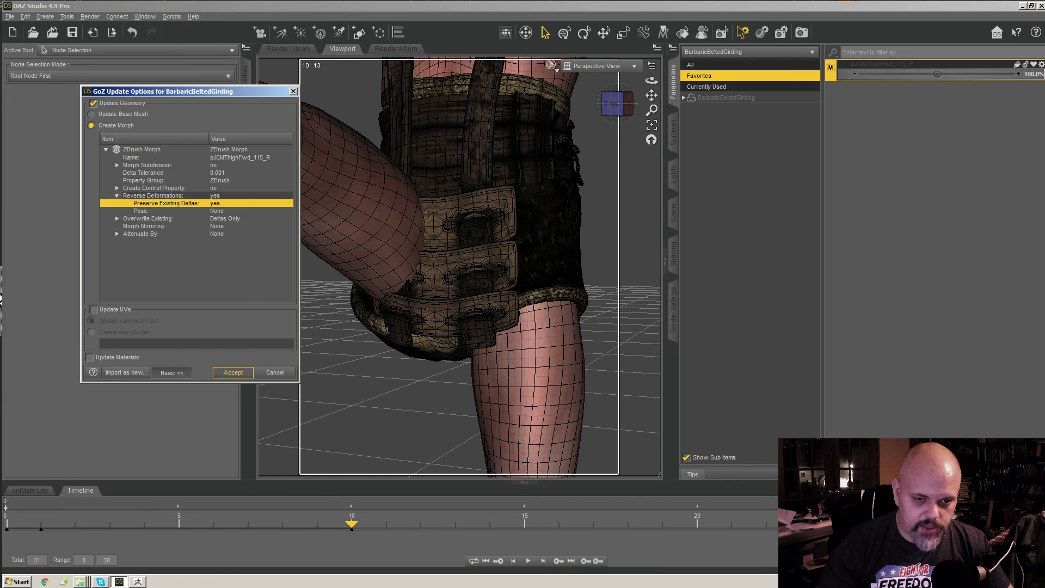
{"action": "key", "text": "Tab"}
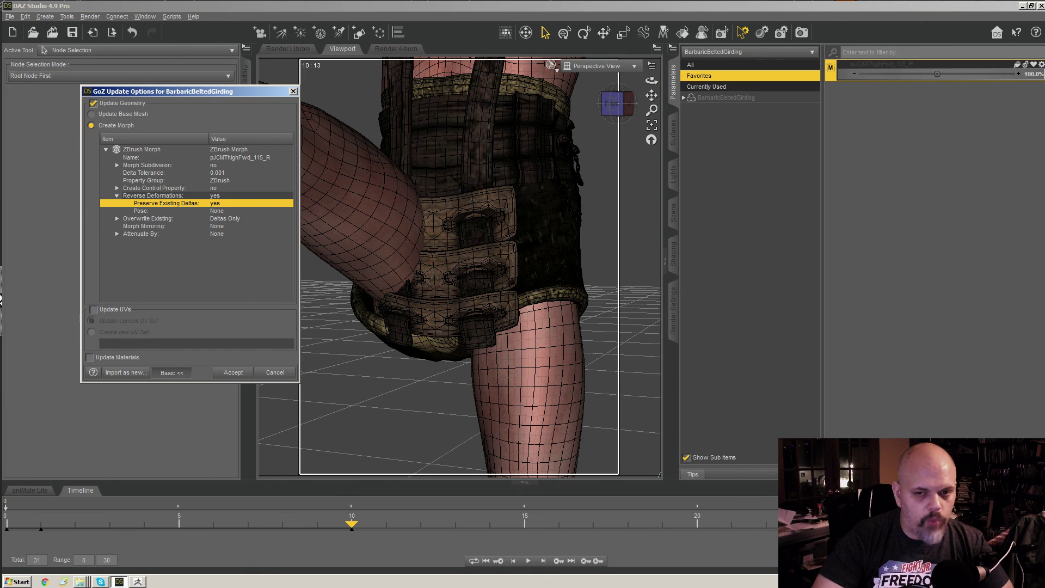
{"action": "left_click", "coordinate": [233, 372]}
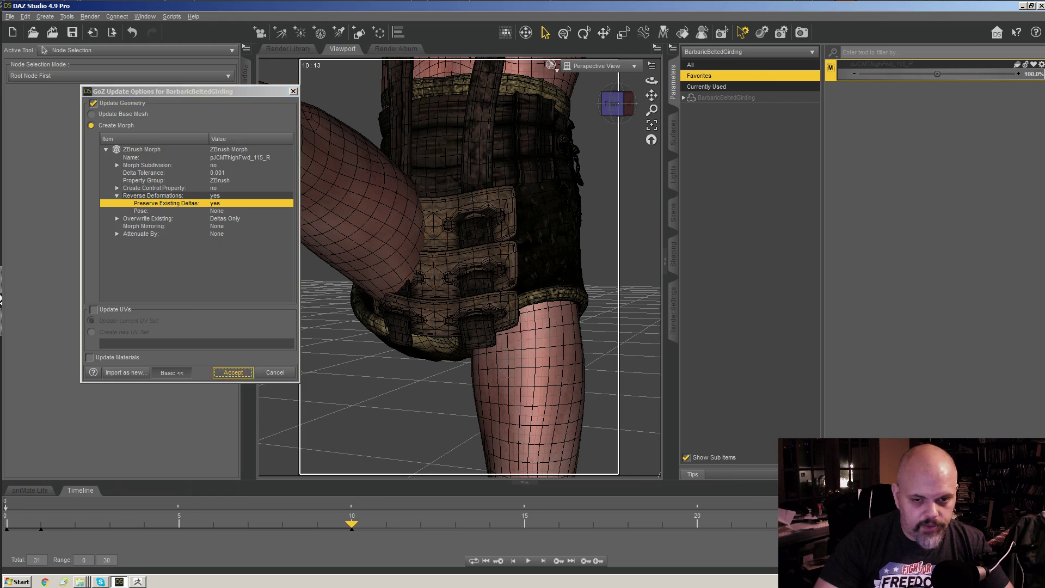
- Inspect the updated girding around the right thigh from the side, at frame 10 and frame 1 of the timeline
{"action": "left_click_drag", "start_coordinate": [614, 103], "coordinate": [721, 119]}
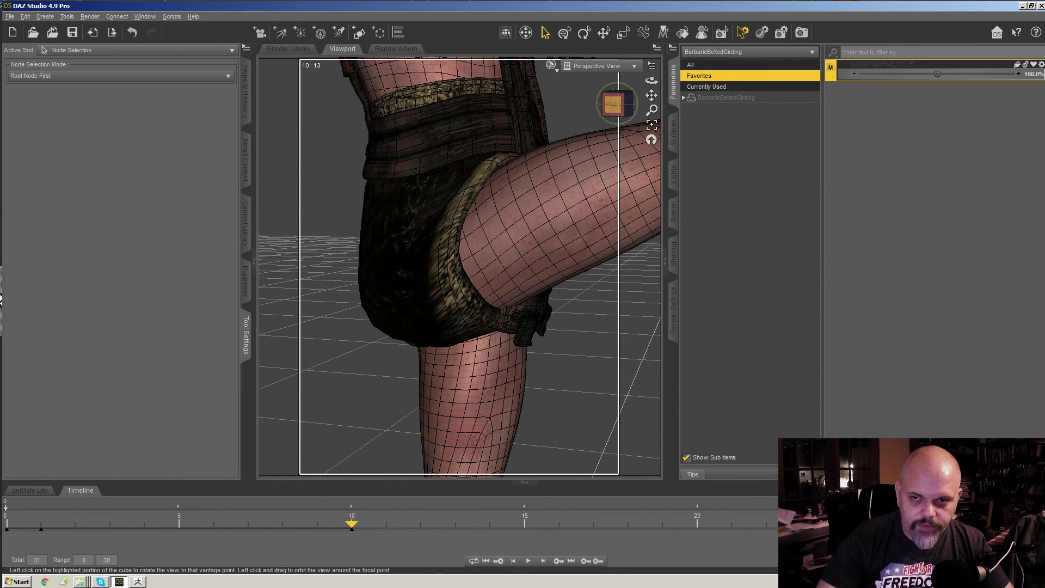
{"action": "left_click", "coordinate": [614, 103]}
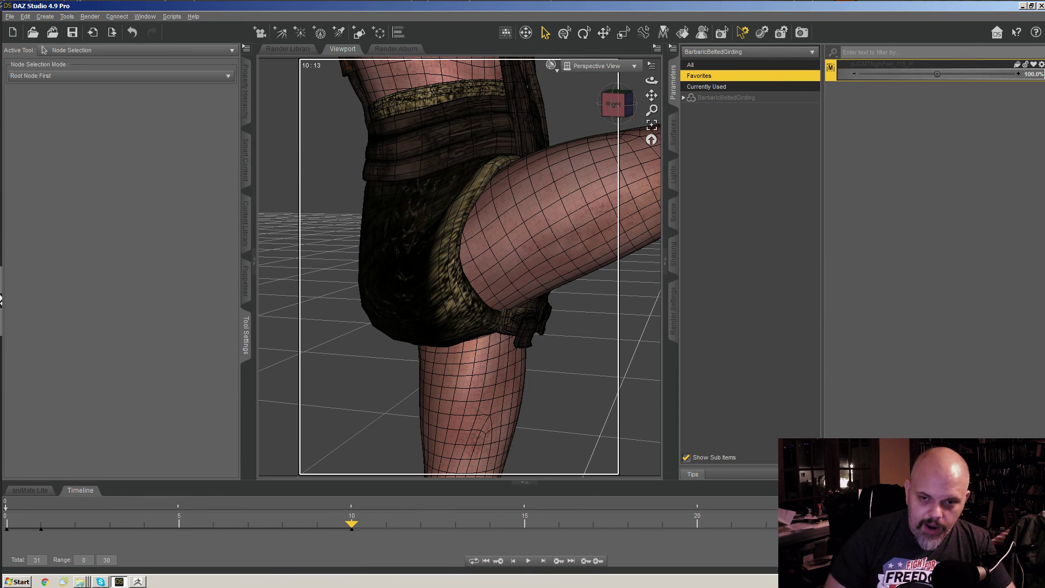
{"action": "left_click_drag", "start_coordinate": [351, 523], "coordinate": [40, 524]}
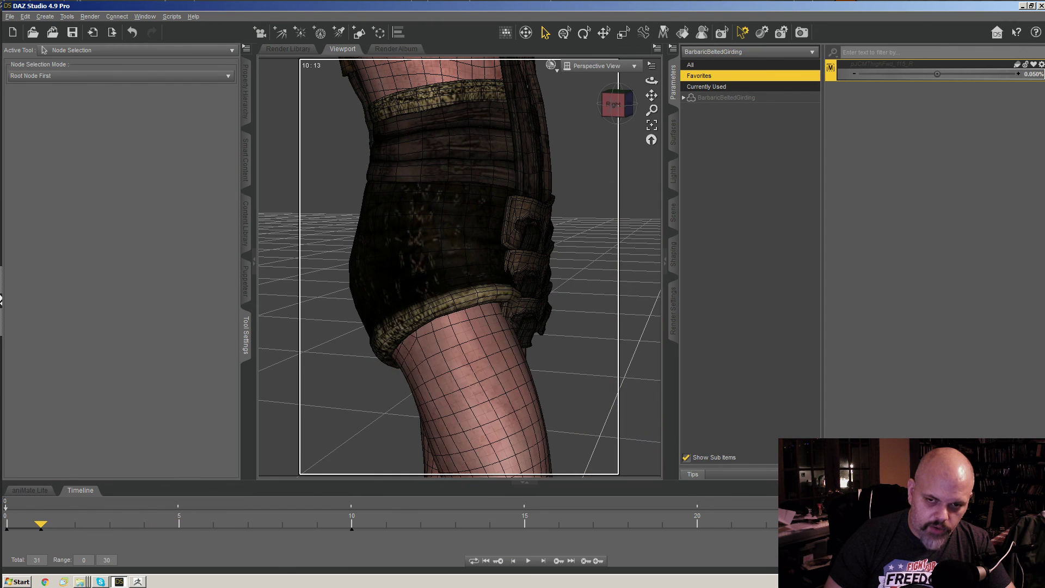